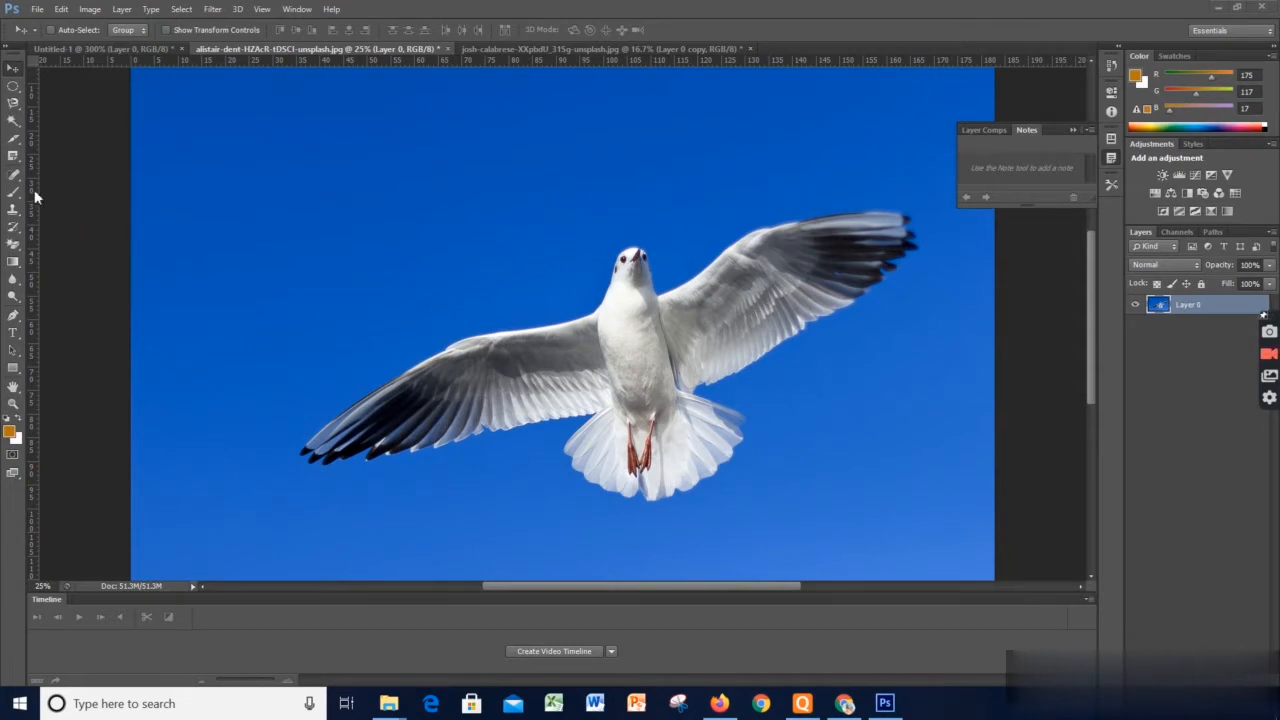
Activate the Quick Selection tool for the seagull photo
click(14, 103)
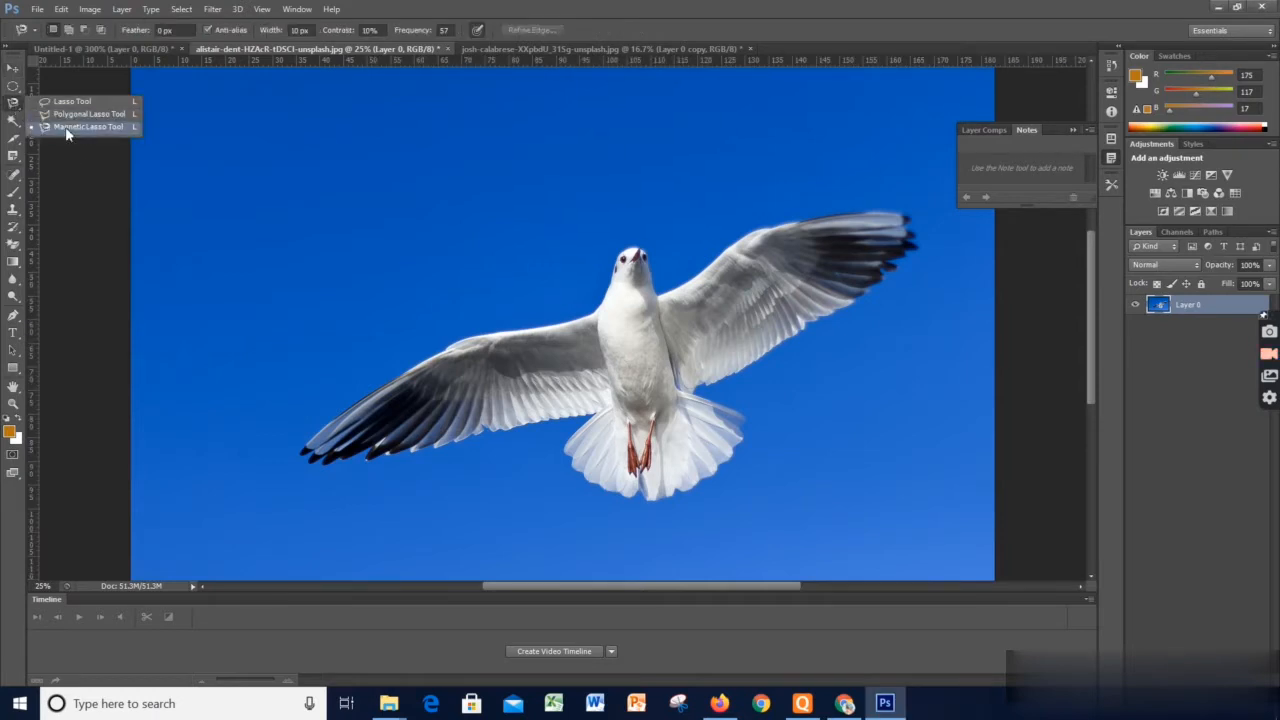
click(15, 122)
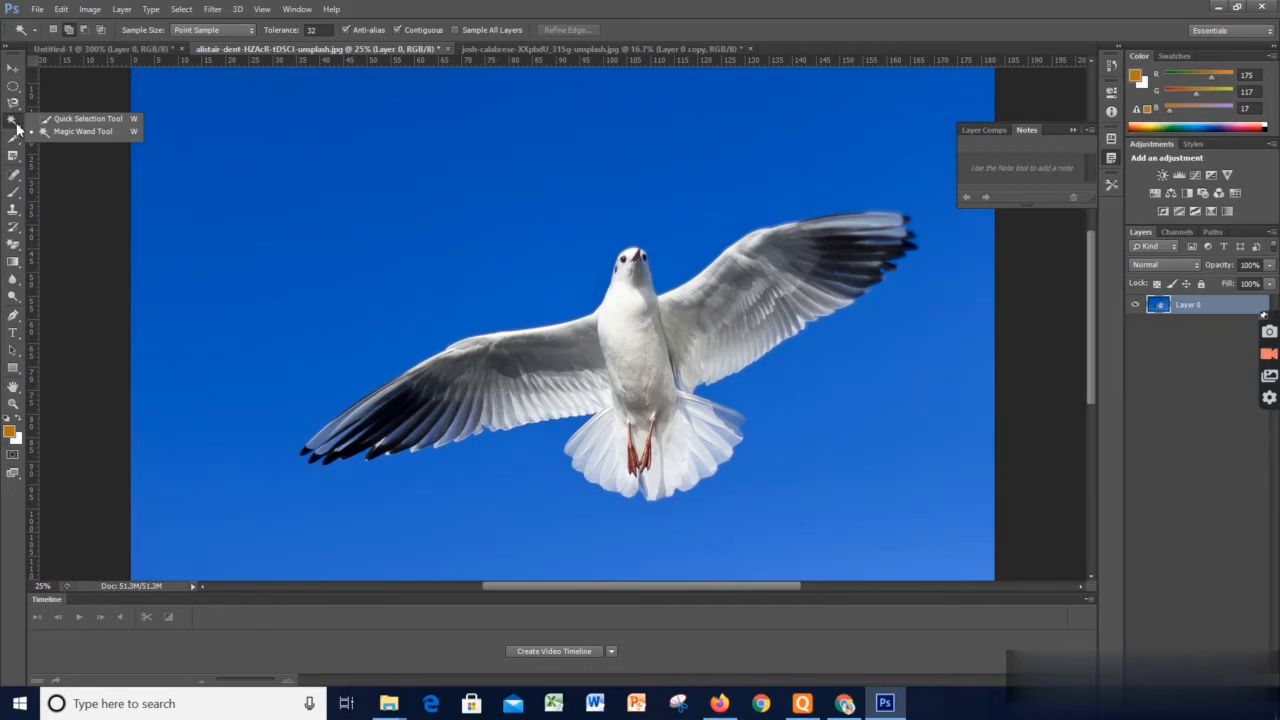
click(62, 128)
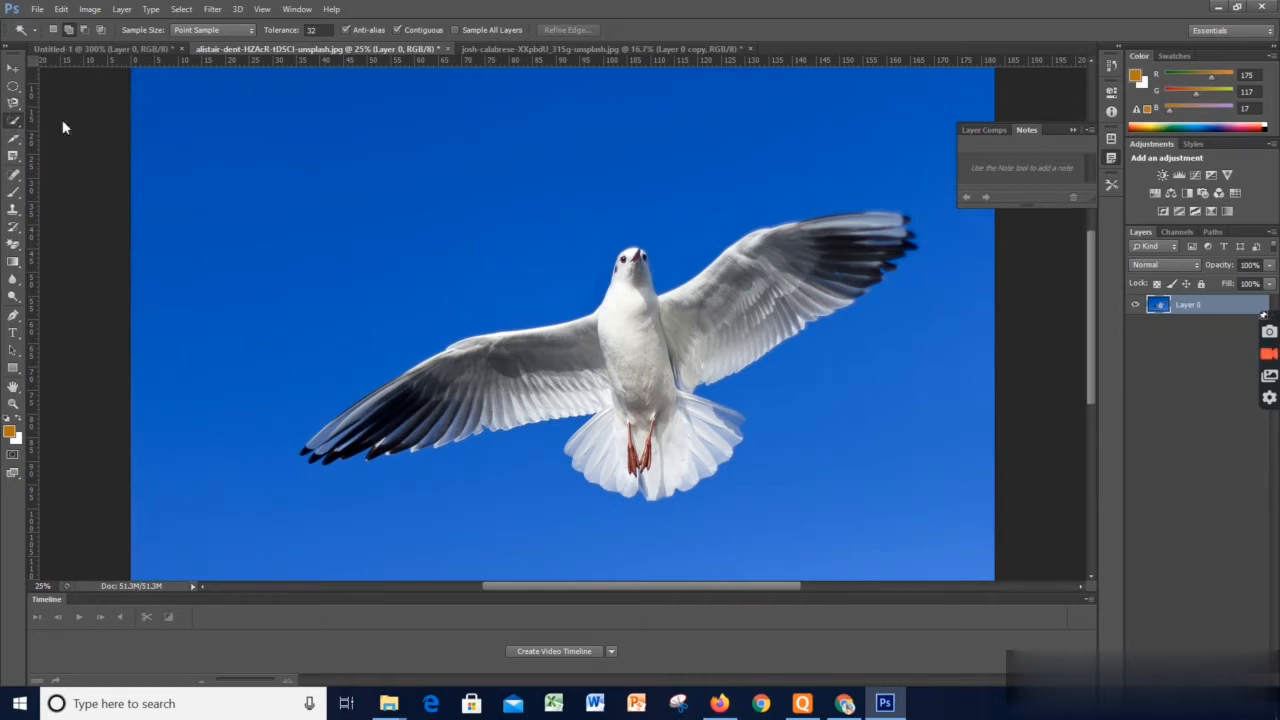
key(shift+w)
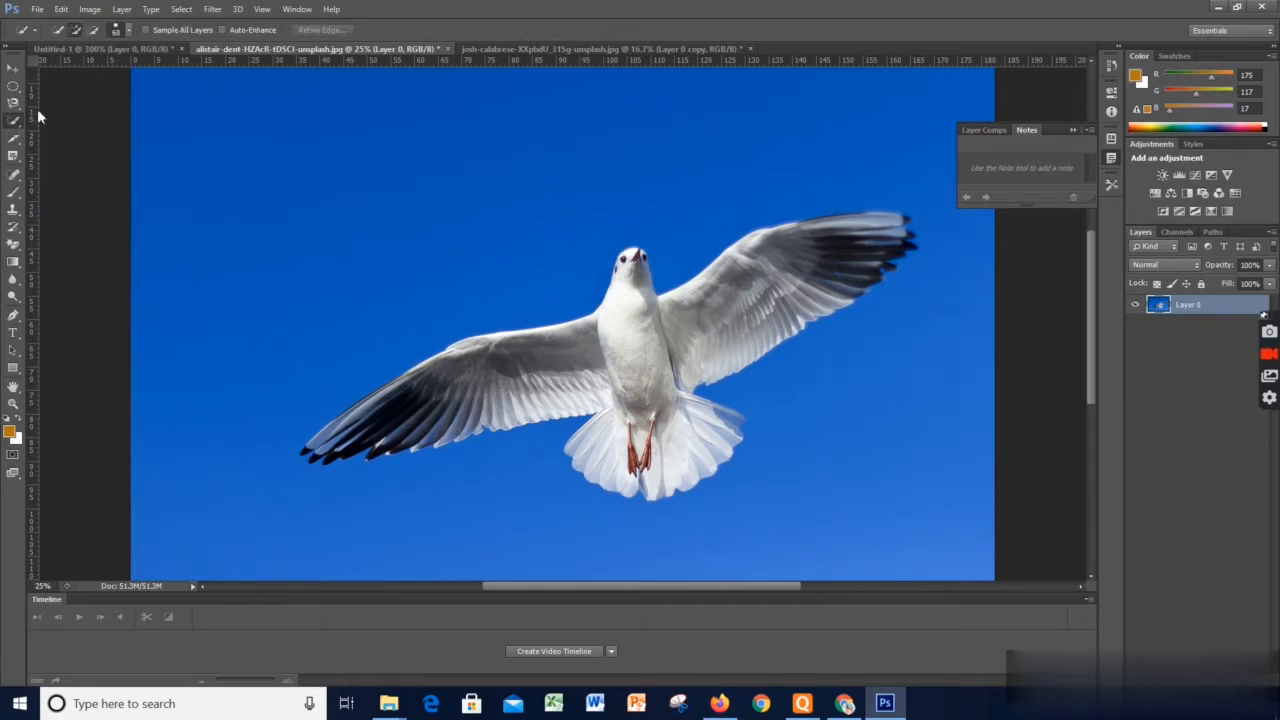
Duplicate Layer 0 of the seagull photo
double_click(1200, 305)
click(1168, 320)
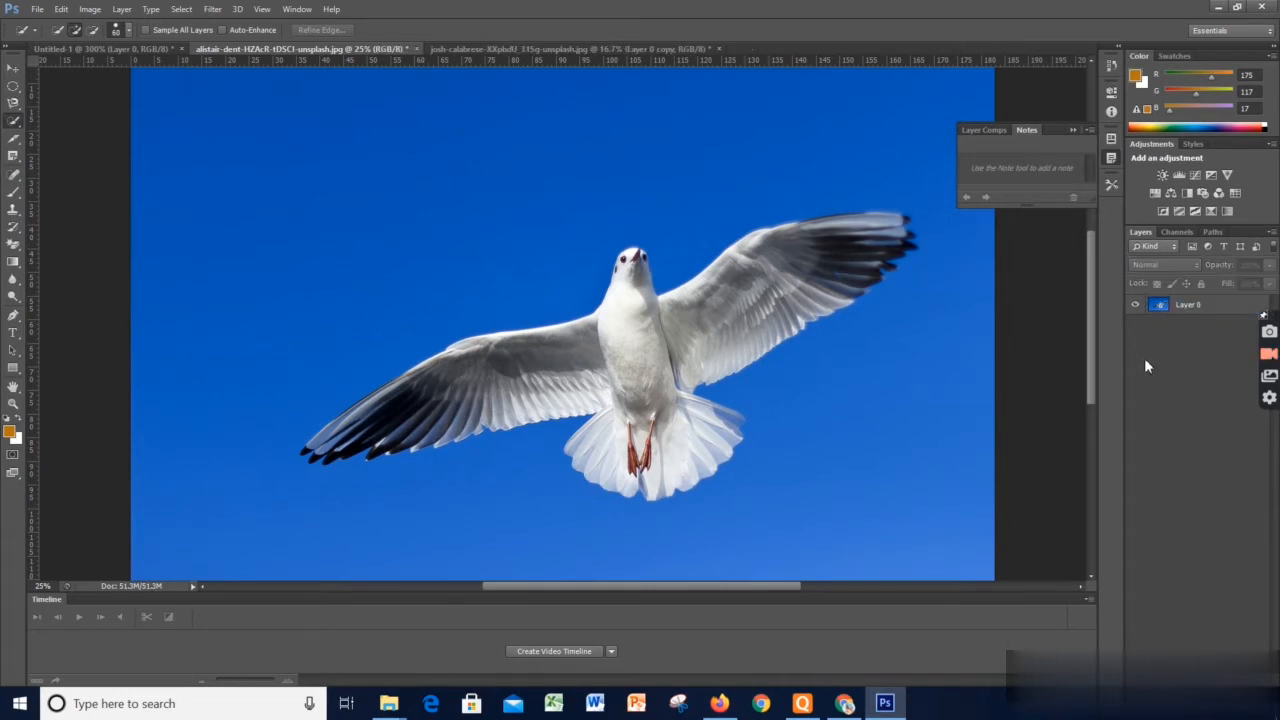
click(1188, 316)
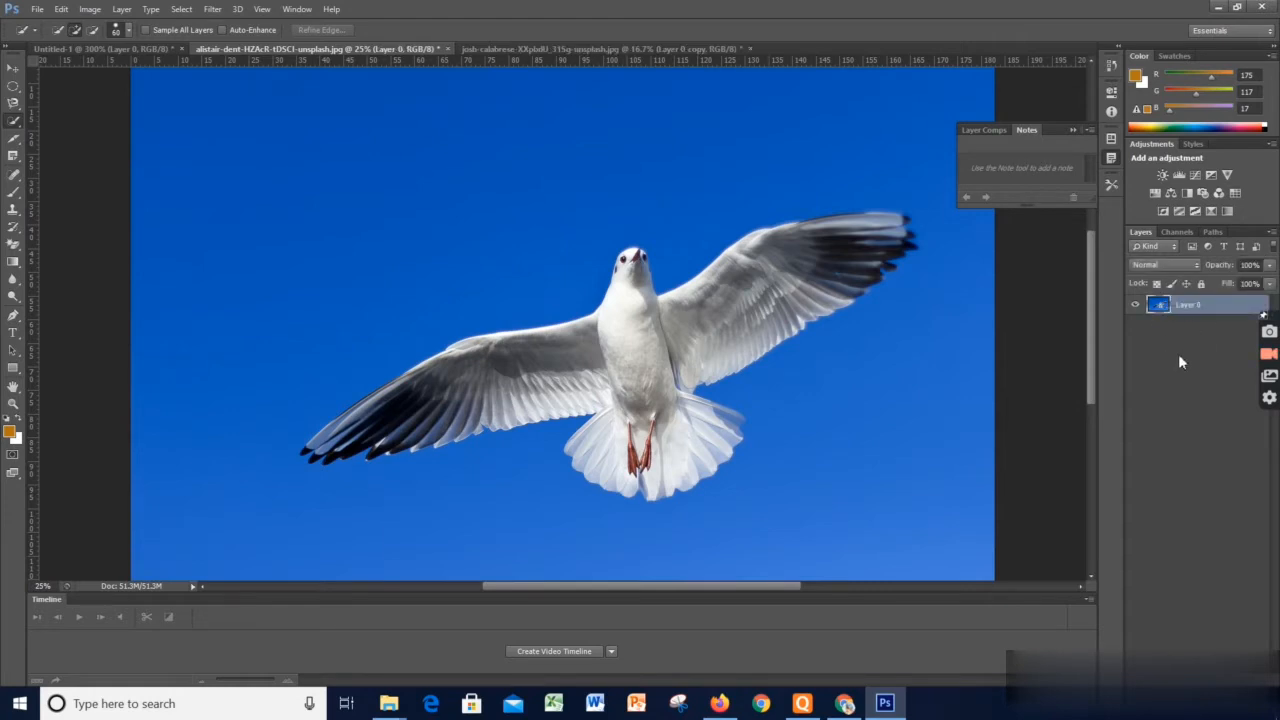
click(1178, 354)
click(1180, 310)
key(ctrl+j)
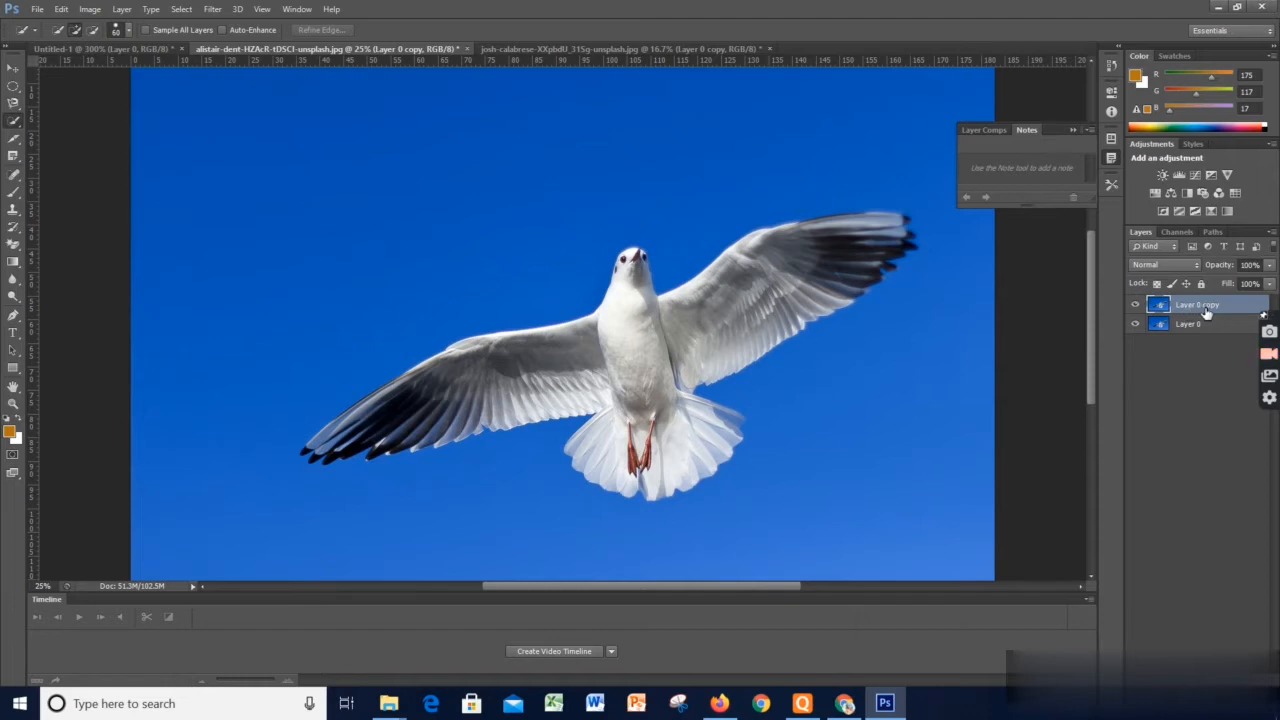
Select the entire blue sky around the seagull on the duplicated layer with the Quick Selection tool
right_click(13, 124)
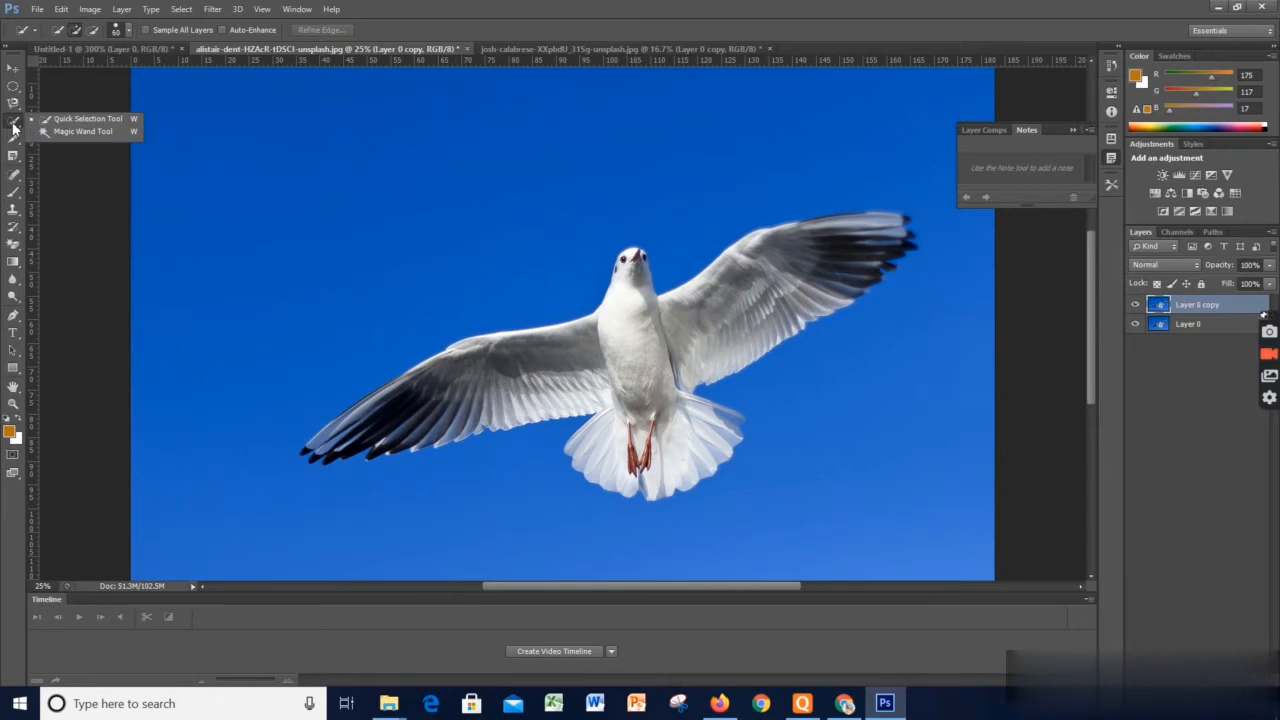
click(70, 119)
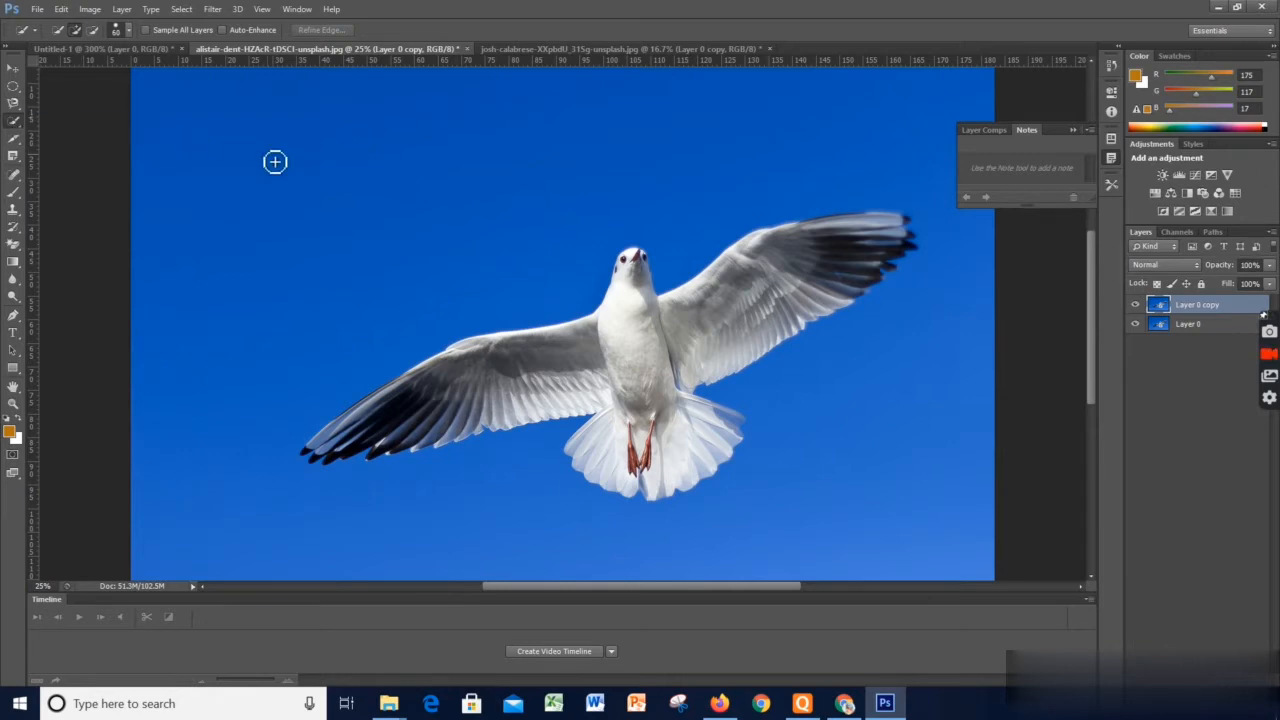
click(271, 157)
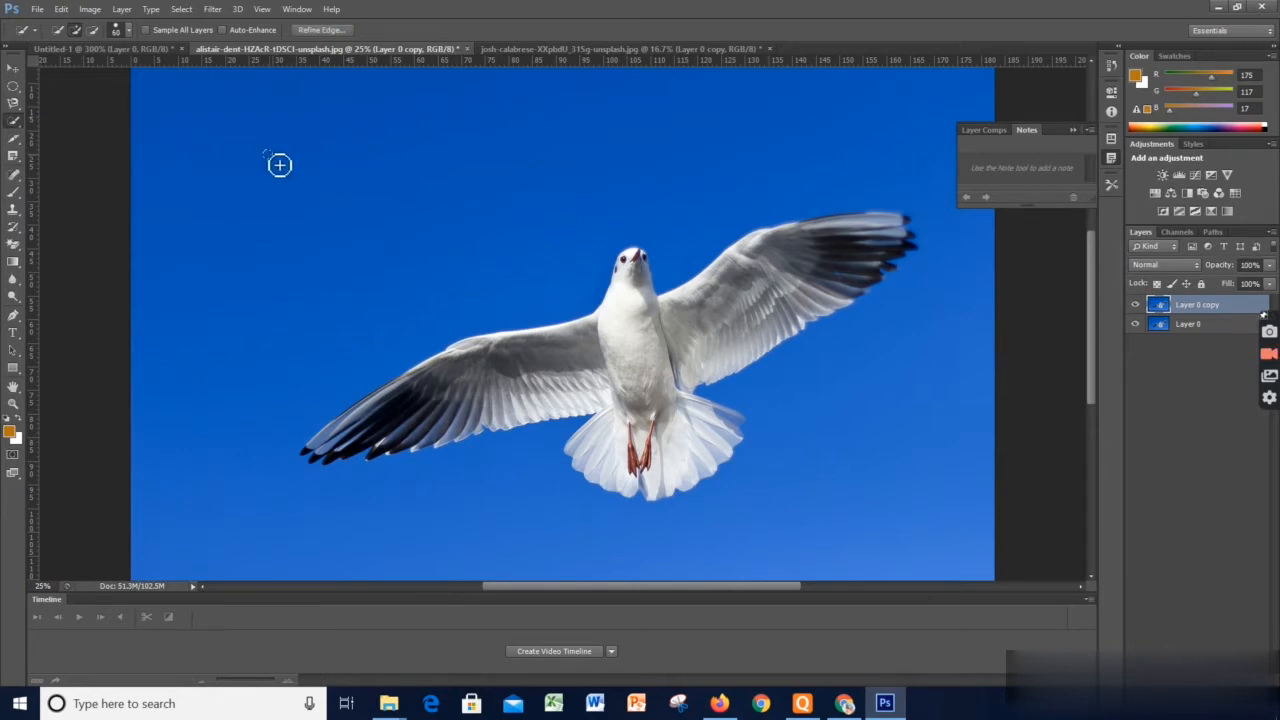
mouse_move(279, 165)
mouse_down()
mouse_move(433, 215)
mouse_move(585, 196)
mouse_up()
mouse_move(291, 303)
mouse_down()
mouse_move(652, 166)
mouse_move(185, 95)
mouse_up()
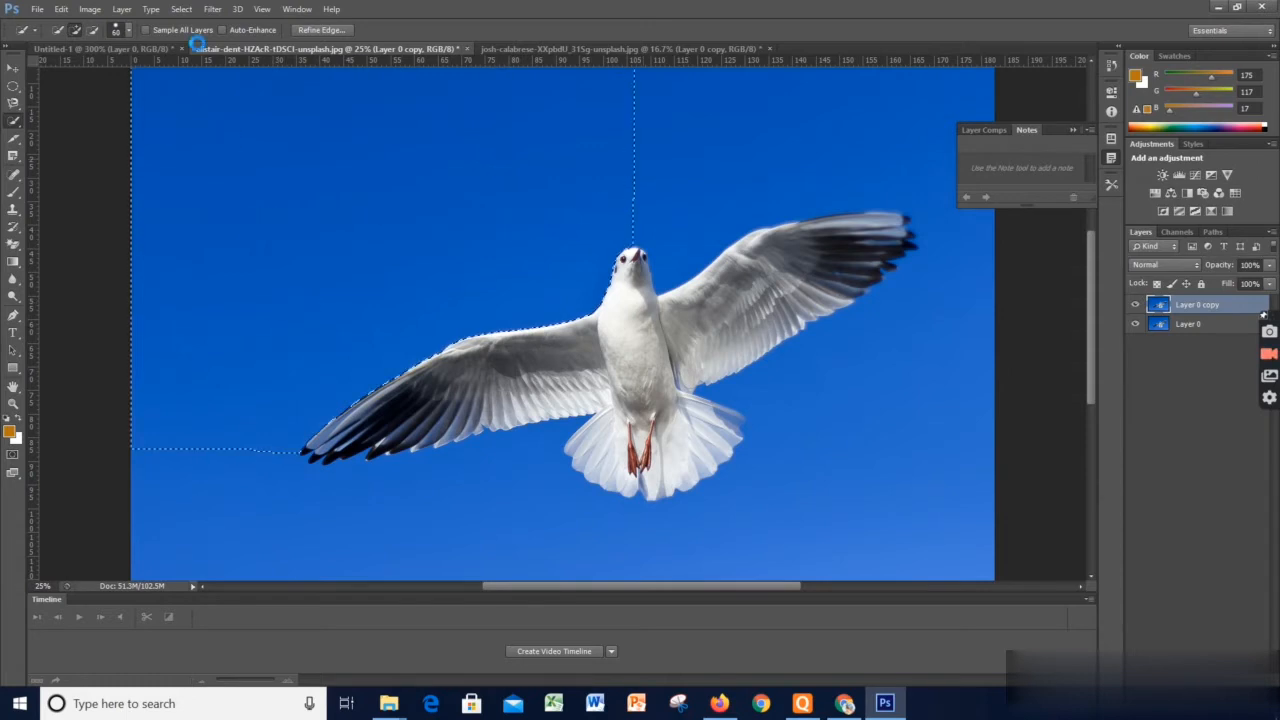
mouse_move(711, 141)
mouse_down()
mouse_move(766, 166)
mouse_move(885, 175)
mouse_up()
click(820, 363)
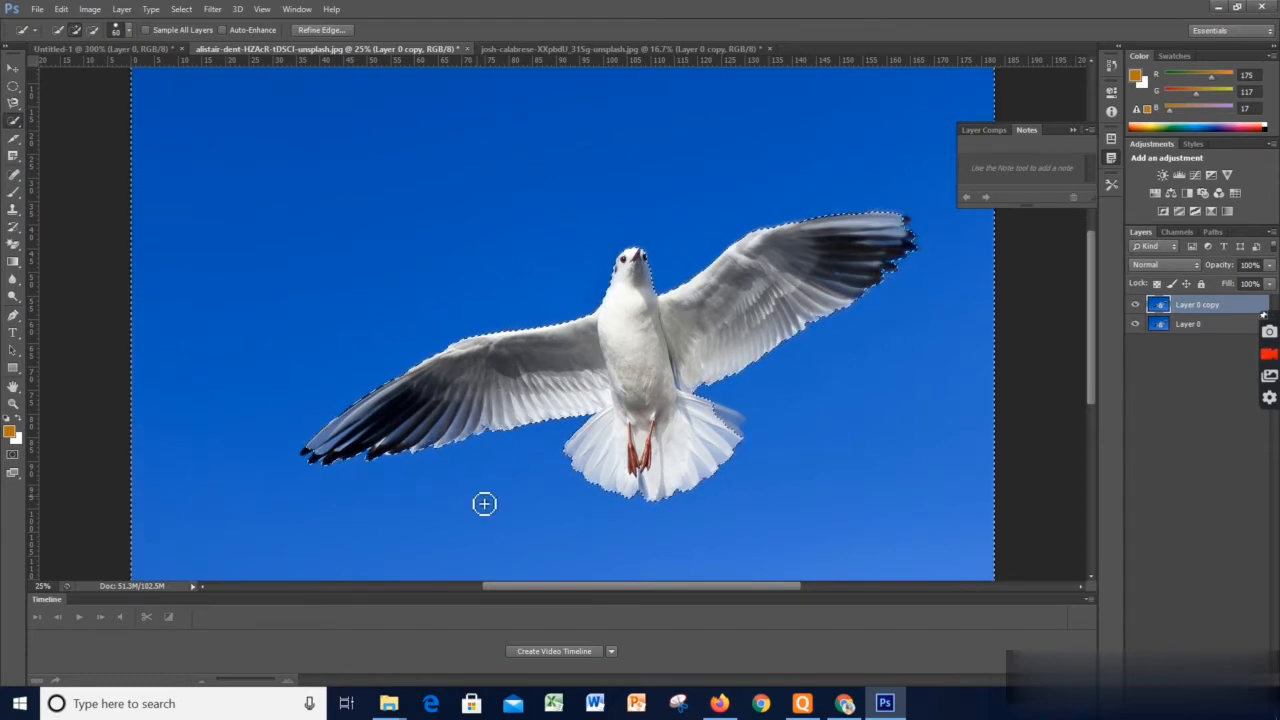
Invert the sky selection so it covers the seagull, and copy the bird onto a new layer
right_click(655, 322)
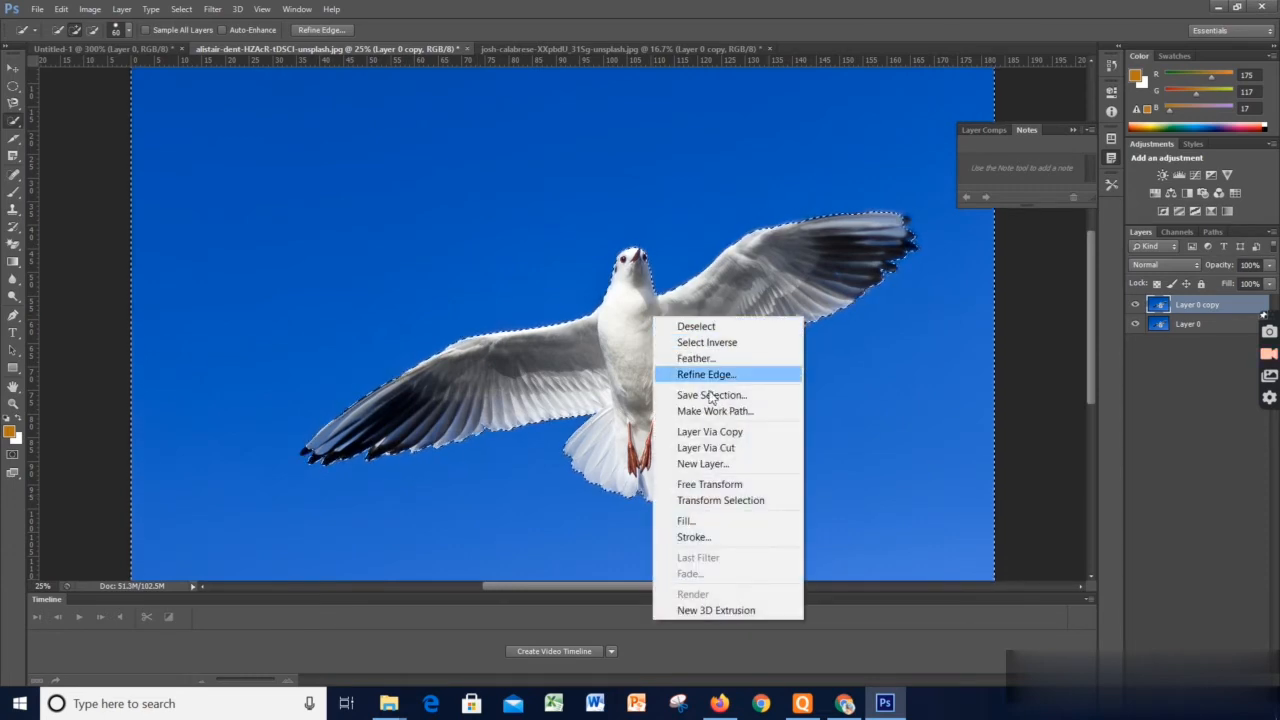
click(692, 275)
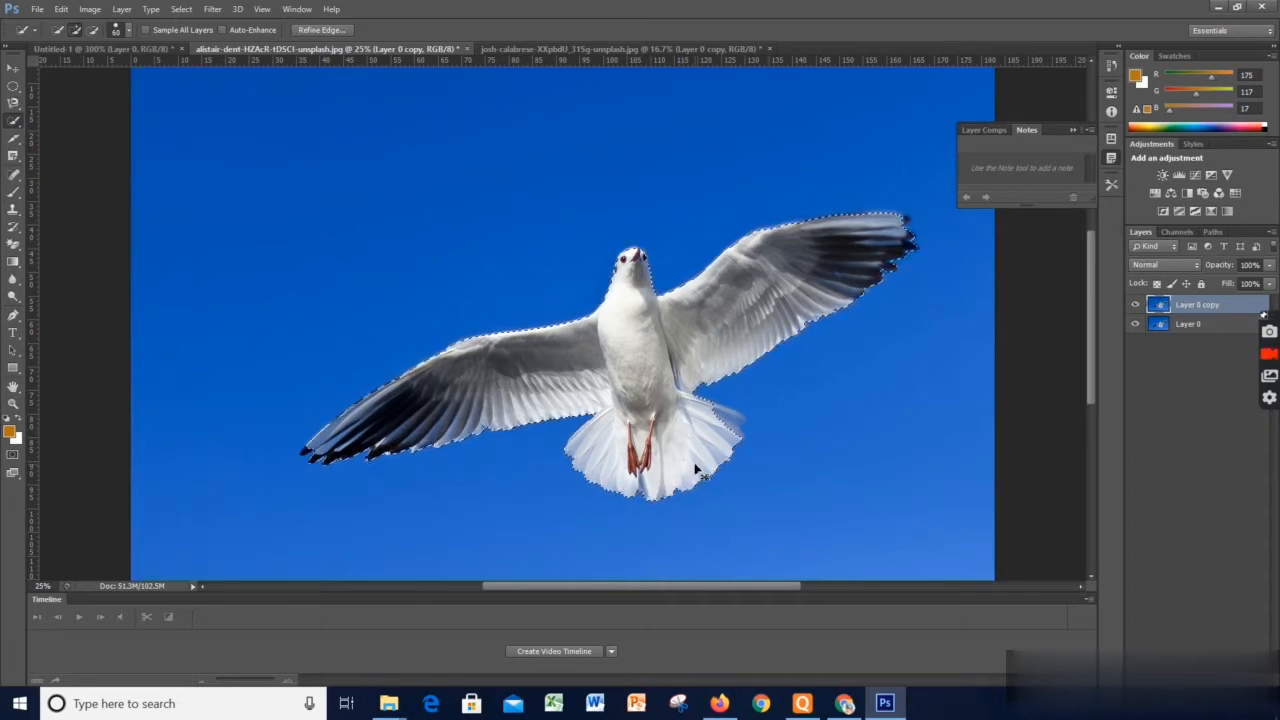
key(ctrl+j)
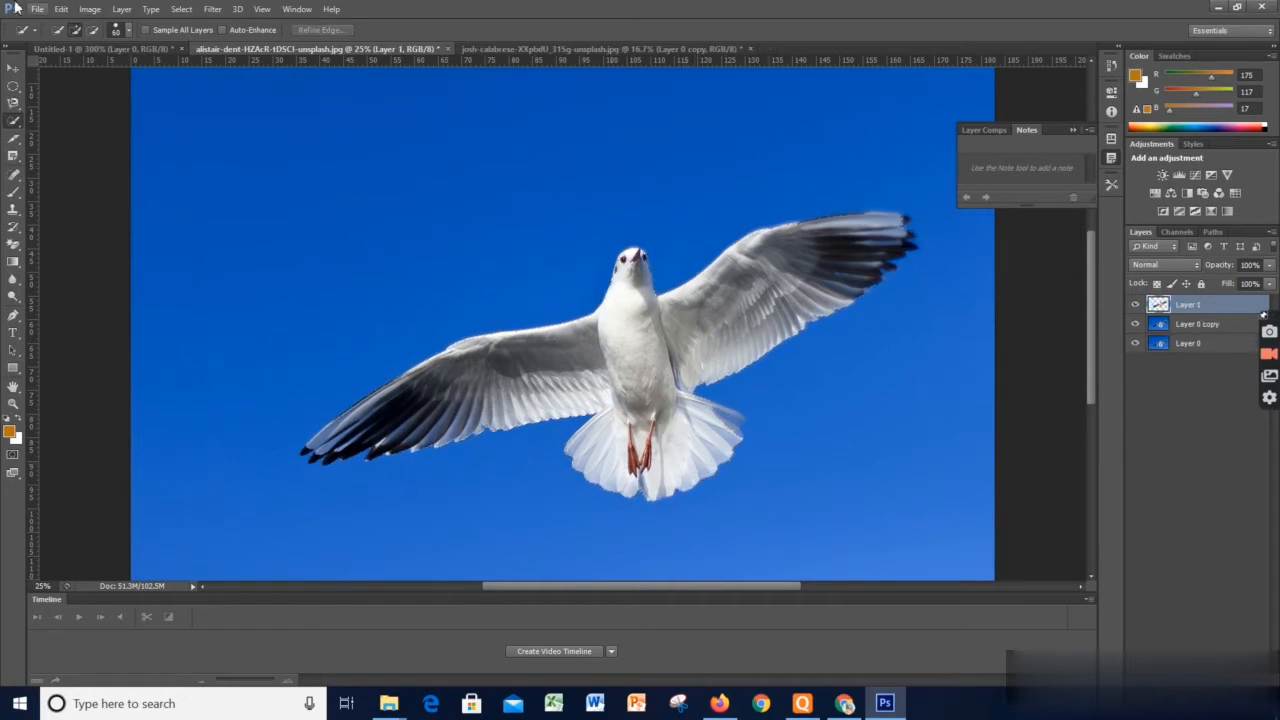
Move the copied seagull up and to the left of the original bird with the Move tool
click(14, 68)
click(15, 69)
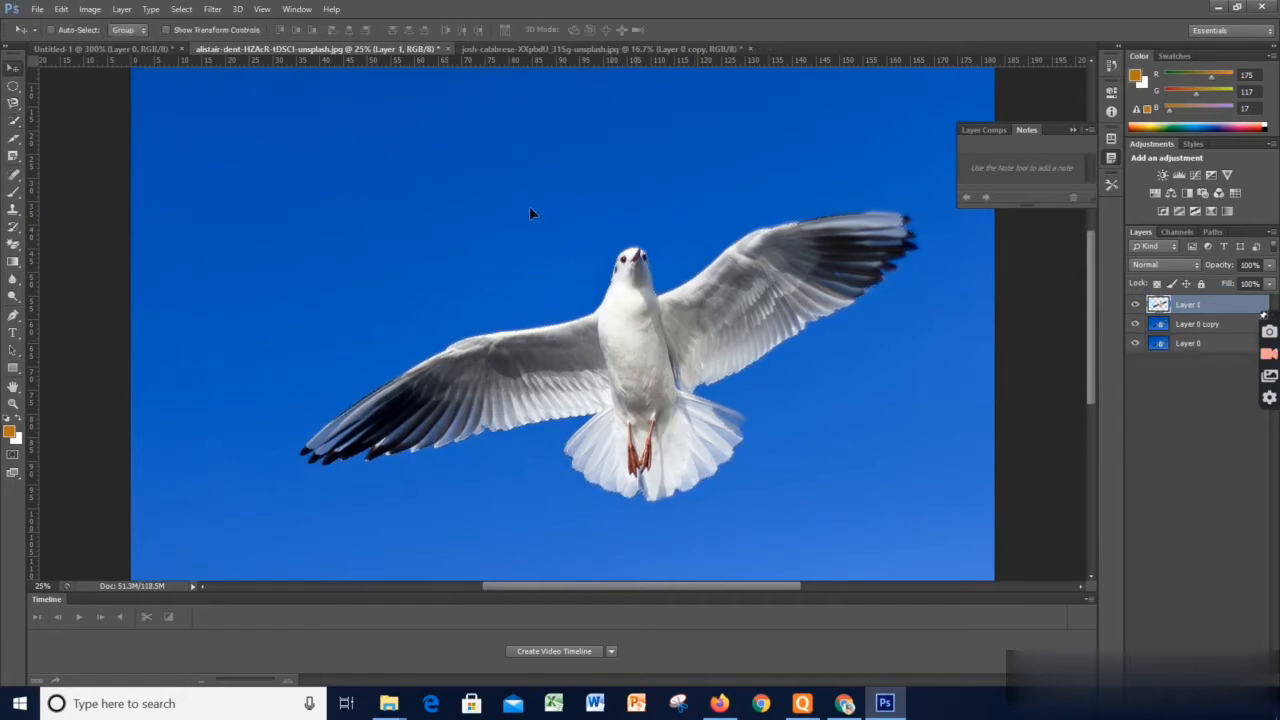
drag(663, 357, 482, 209)
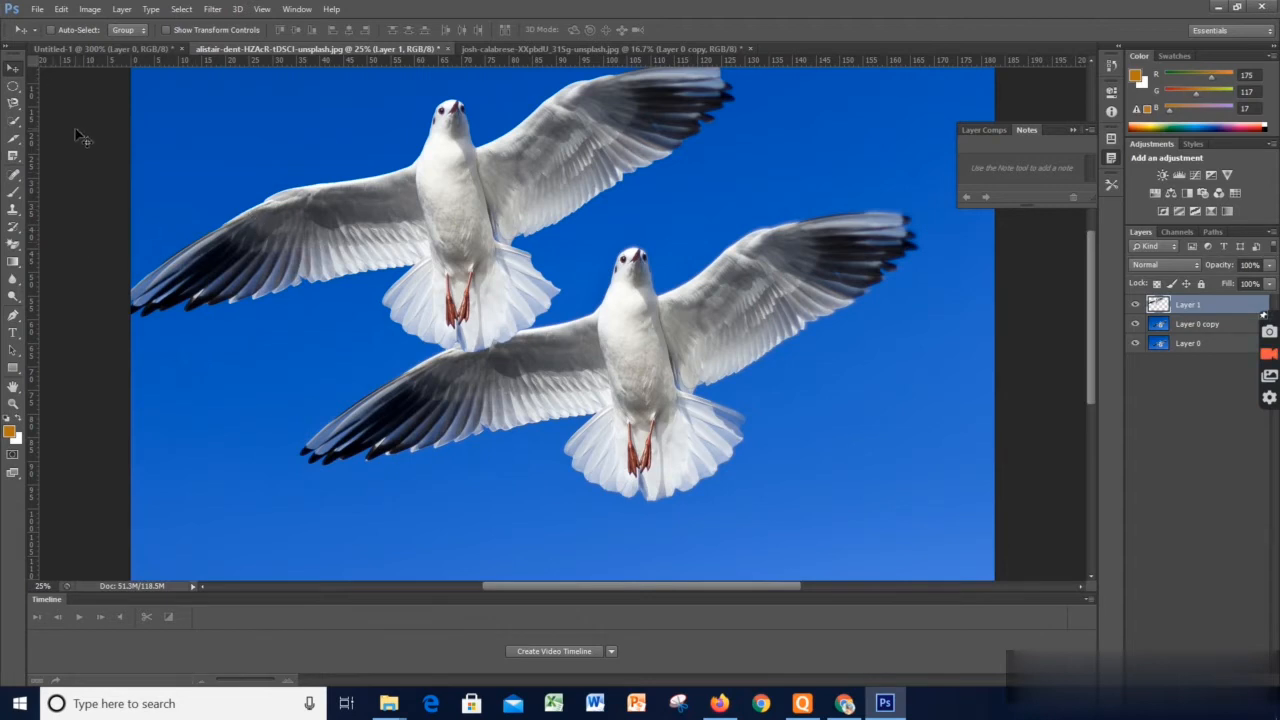
Switch to the open photo of green leaves on white and clear its existing selection
click(15, 145)
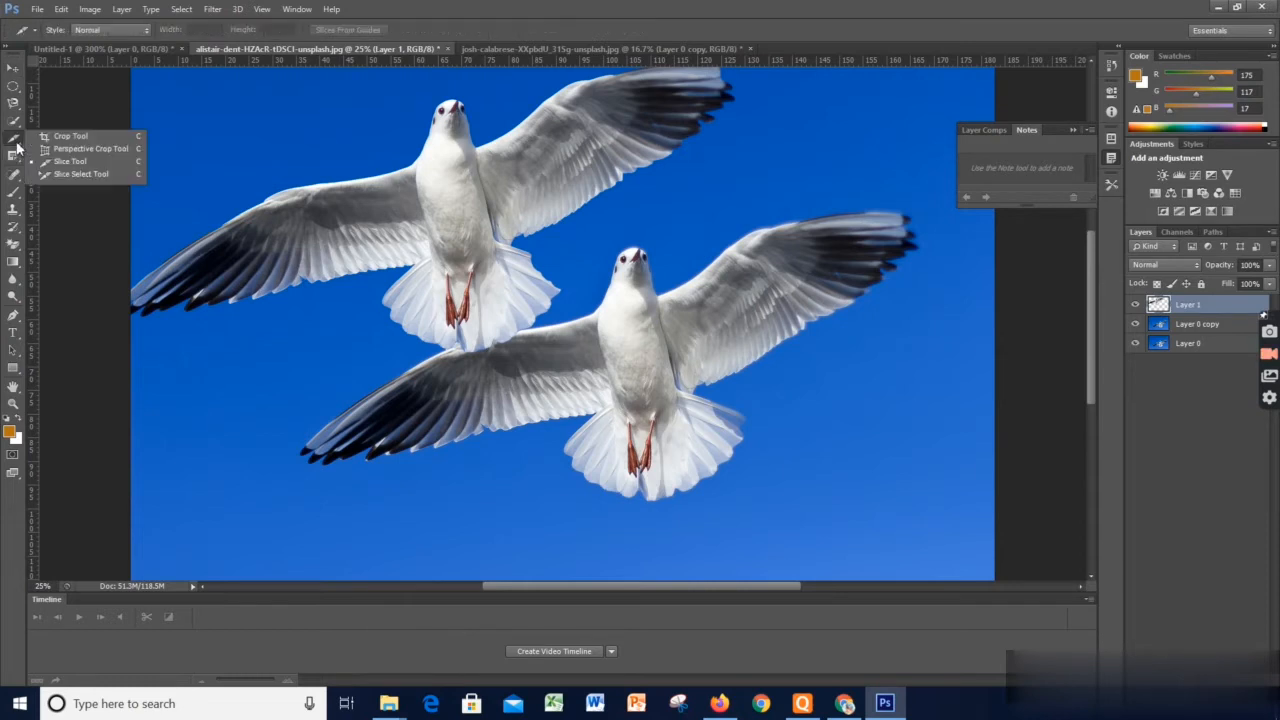
click(17, 122)
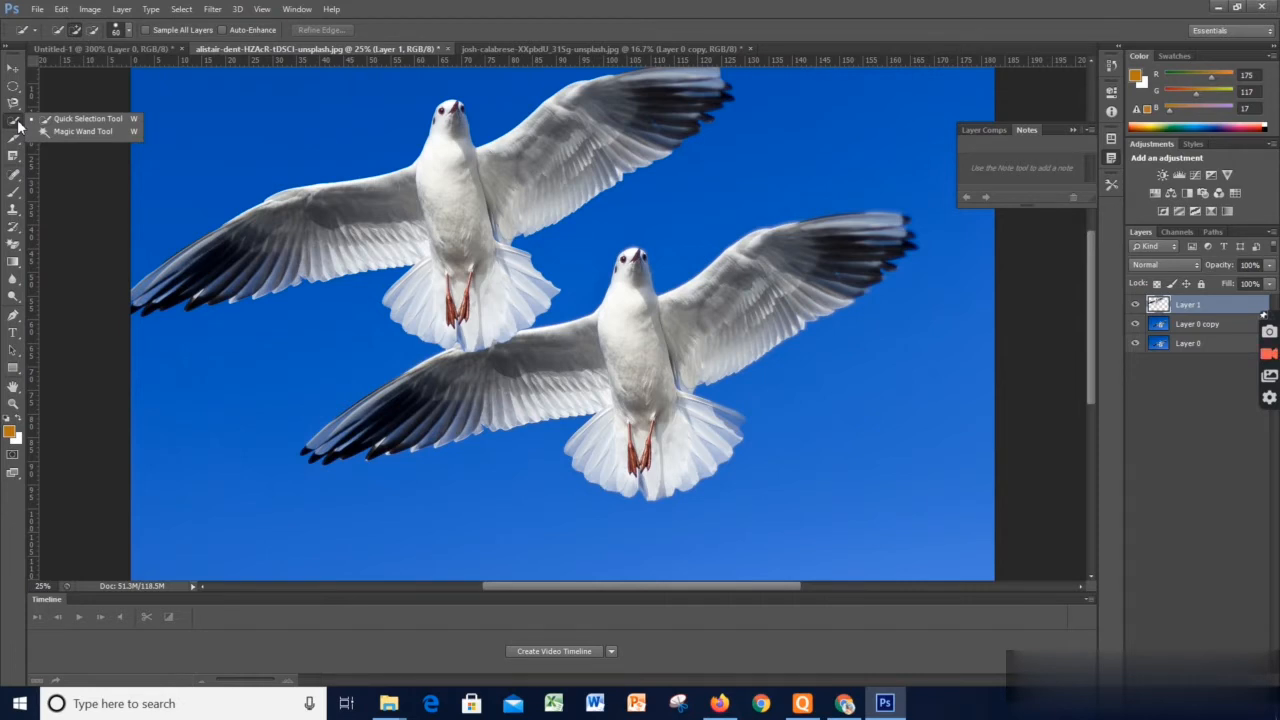
click(261, 52)
click(133, 50)
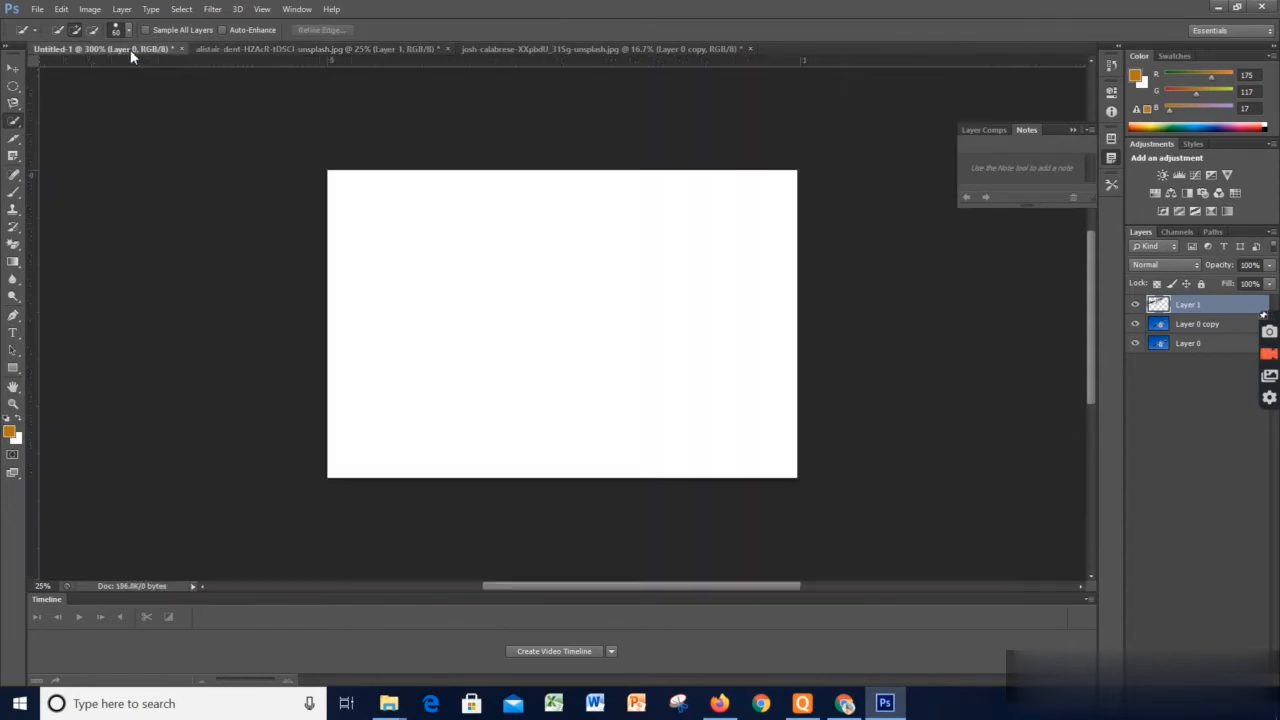
click(230, 50)
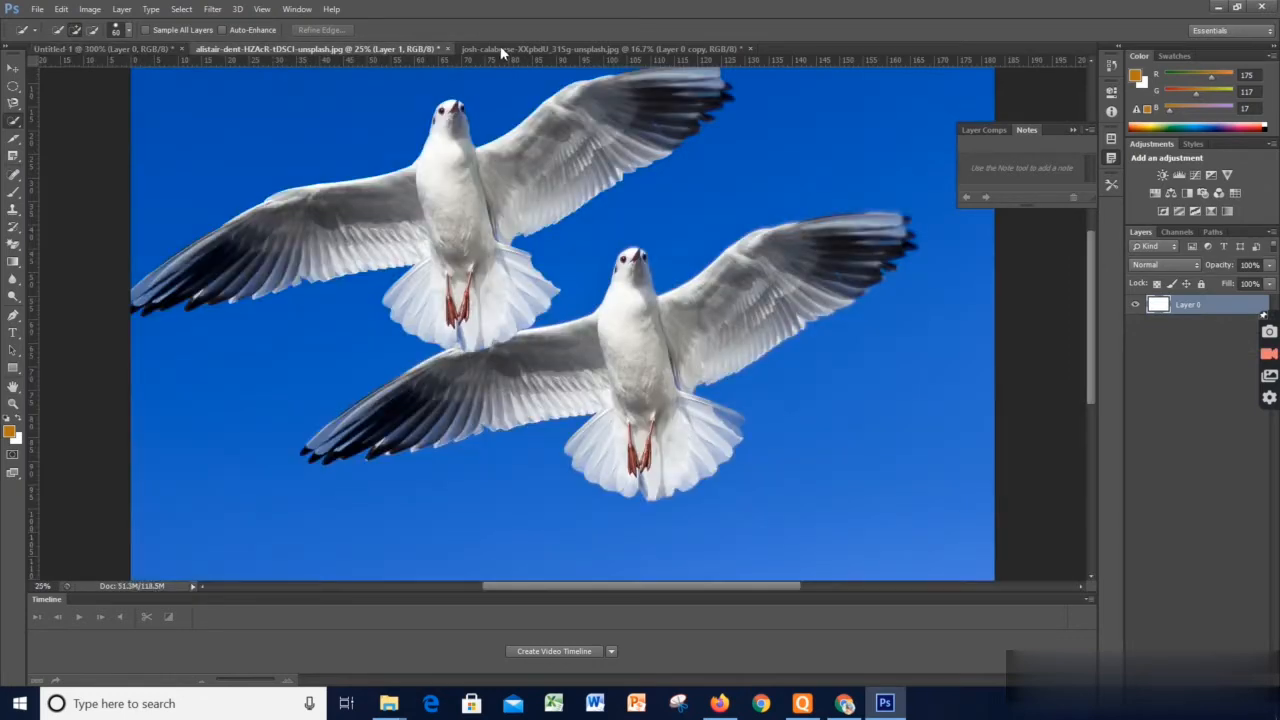
click(502, 50)
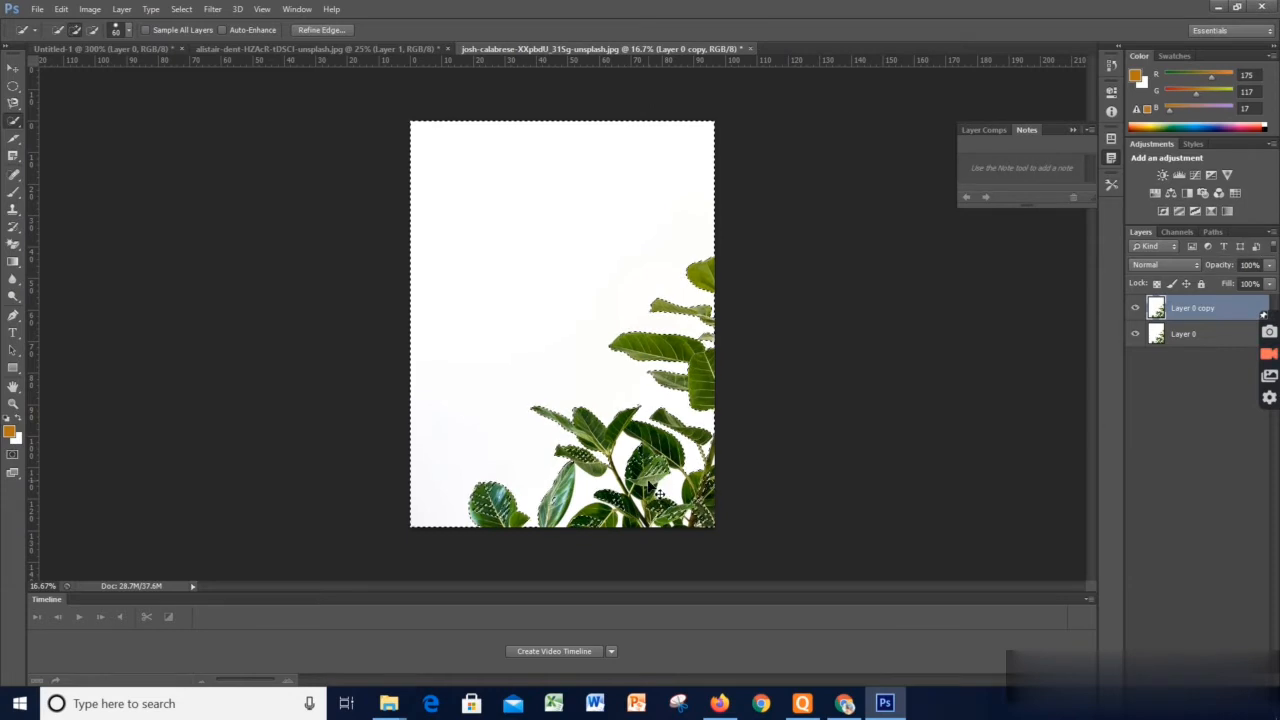
key(ctrl+d)
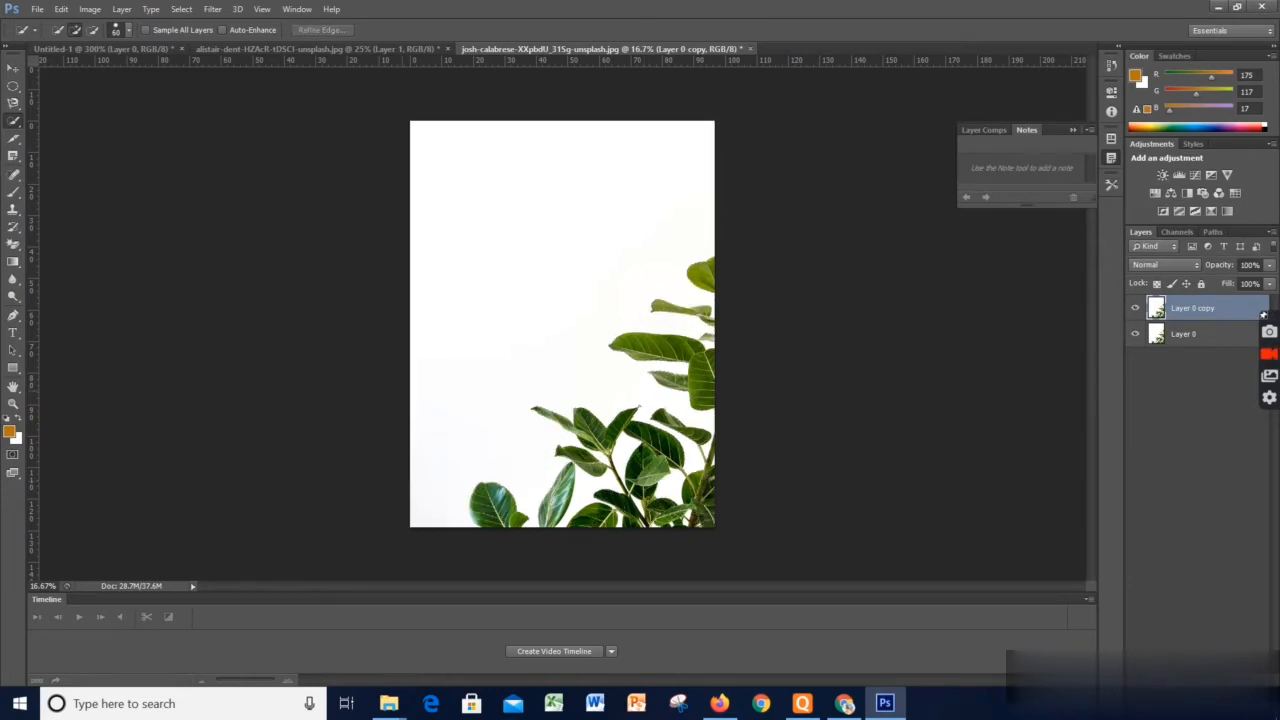
Activate the Magic Wand, merge Layer 0 copy into Layer 0, and duplicate the merged layer
right_click(14, 127)
click(65, 133)
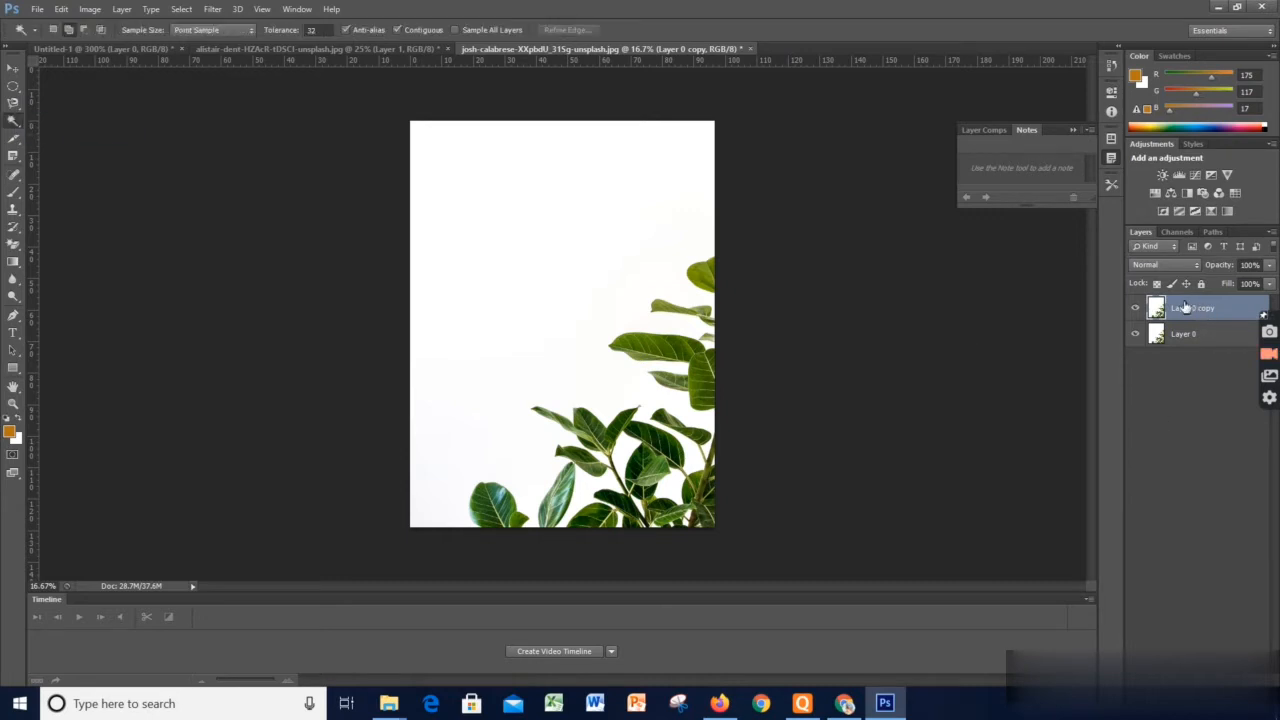
key(ctrl+e)
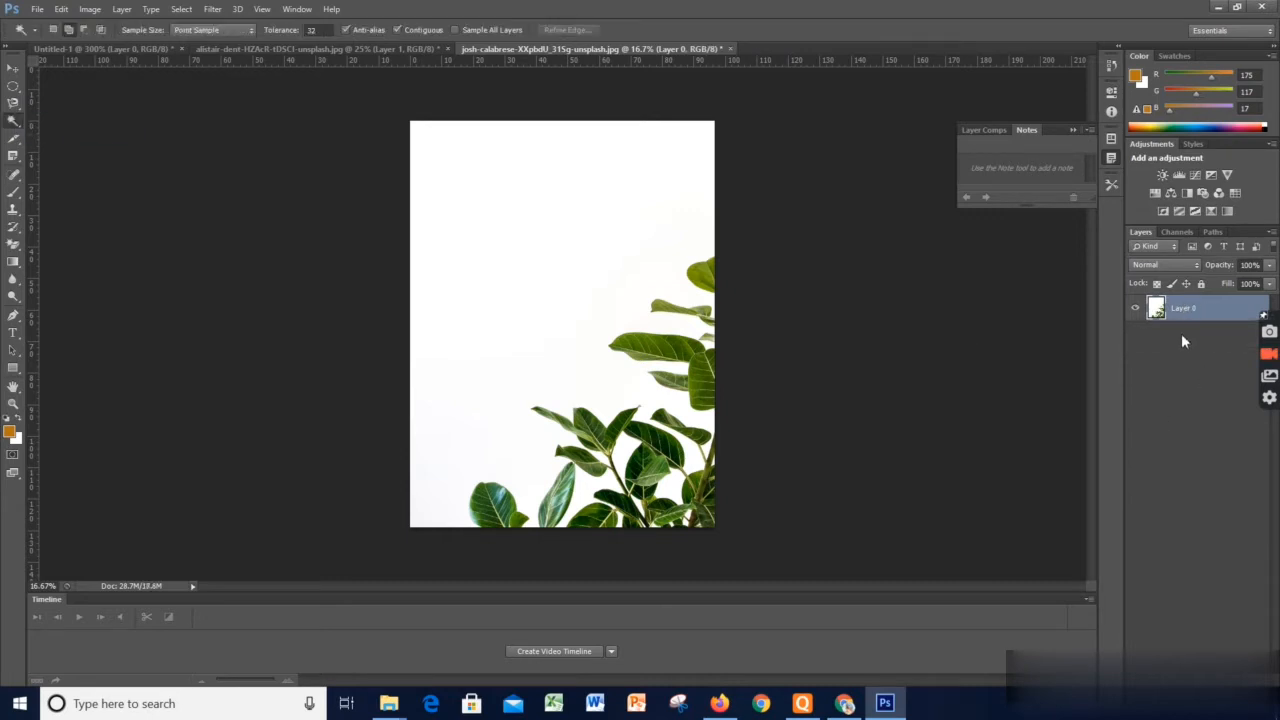
key(ctrl+j)
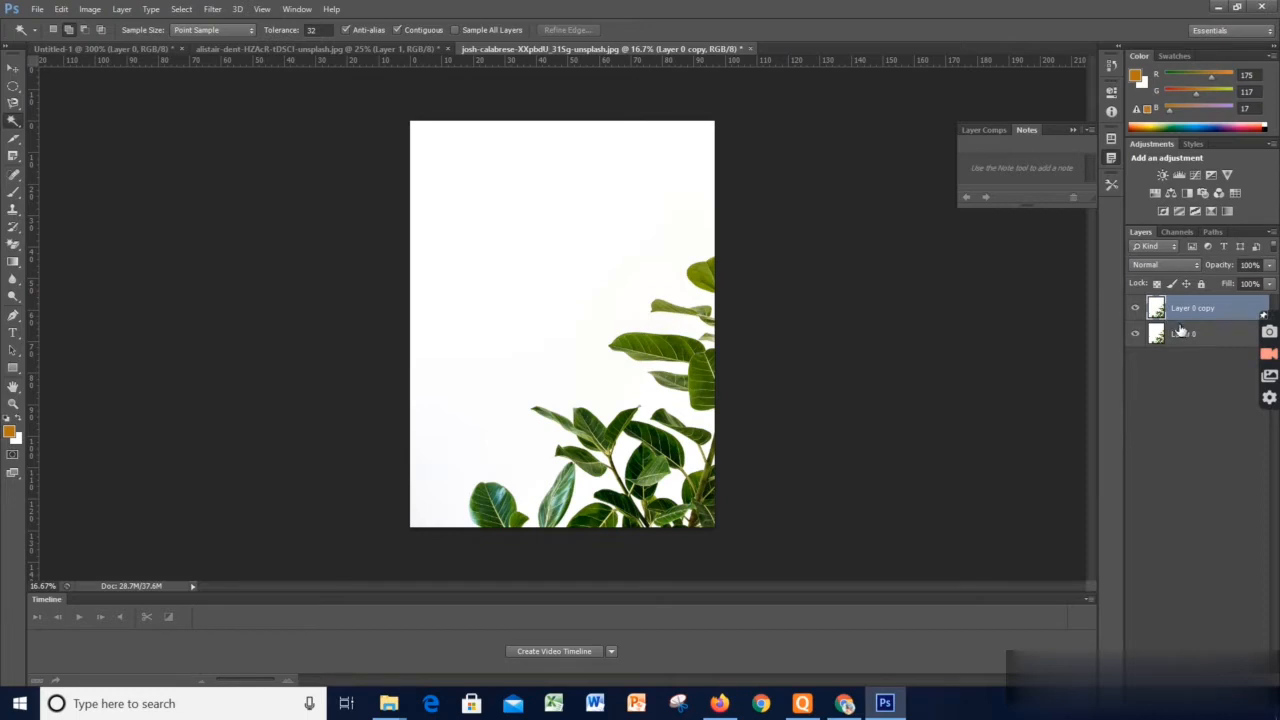
Build up a selection of the plant's leaves area by area with the Magic Wand at tolerance 32
right_click(13, 122)
click(70, 134)
click(488, 505)
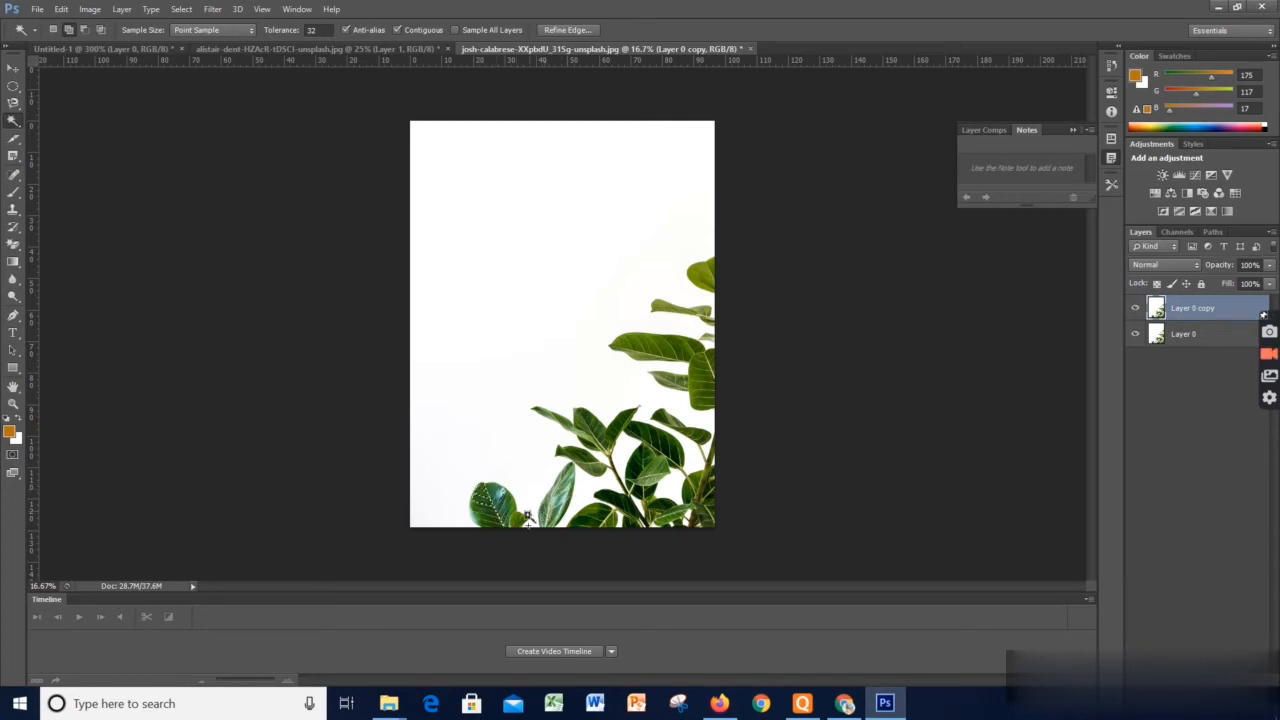
click(550, 418)
click(601, 436)
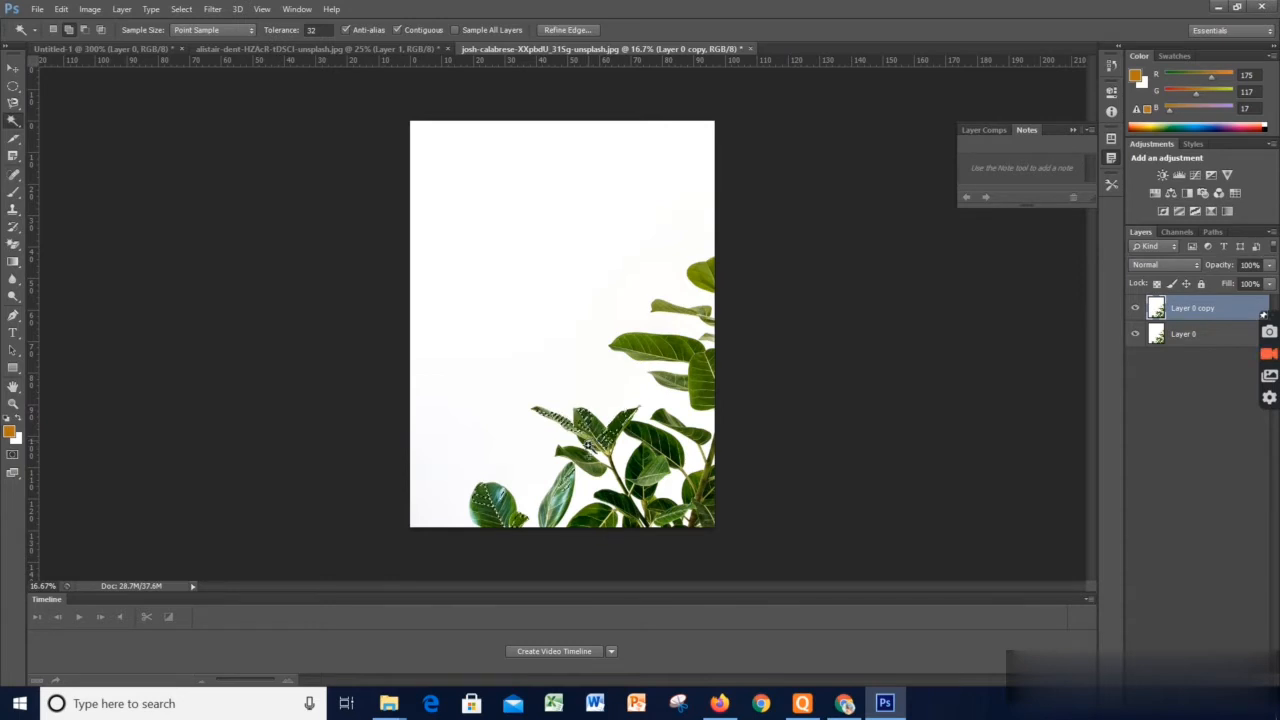
click(612, 500)
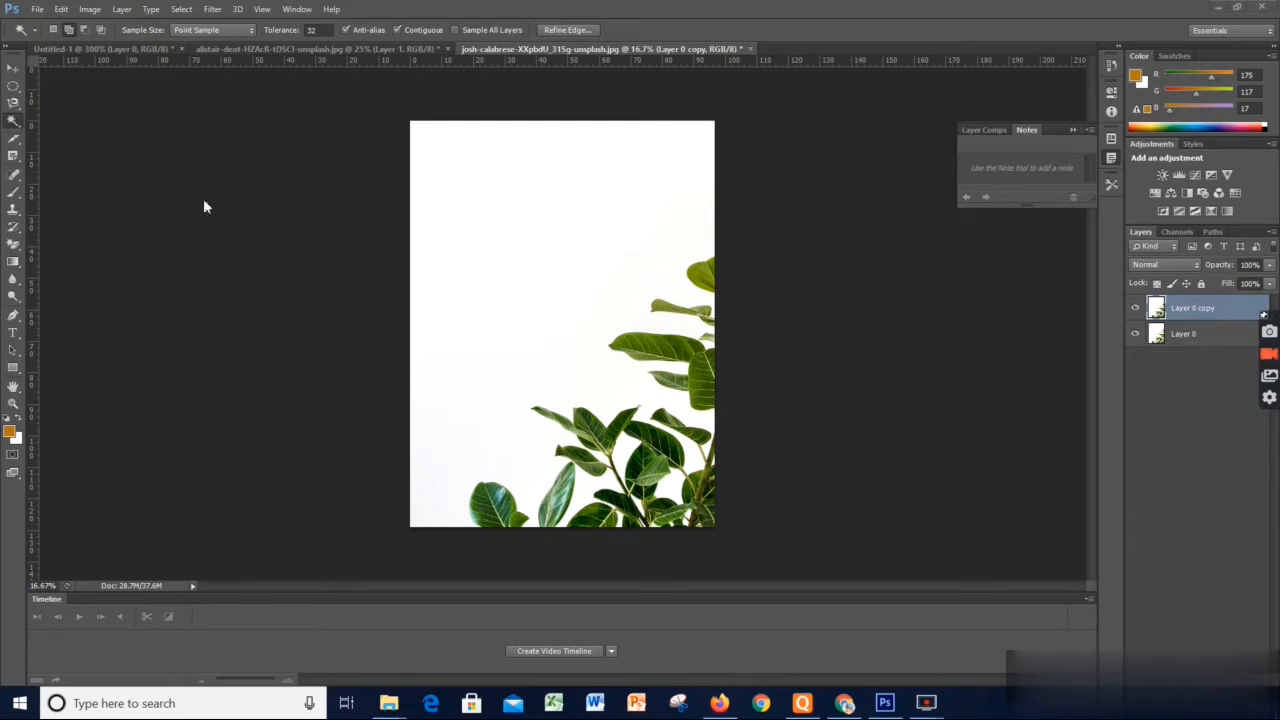
click(14, 124)
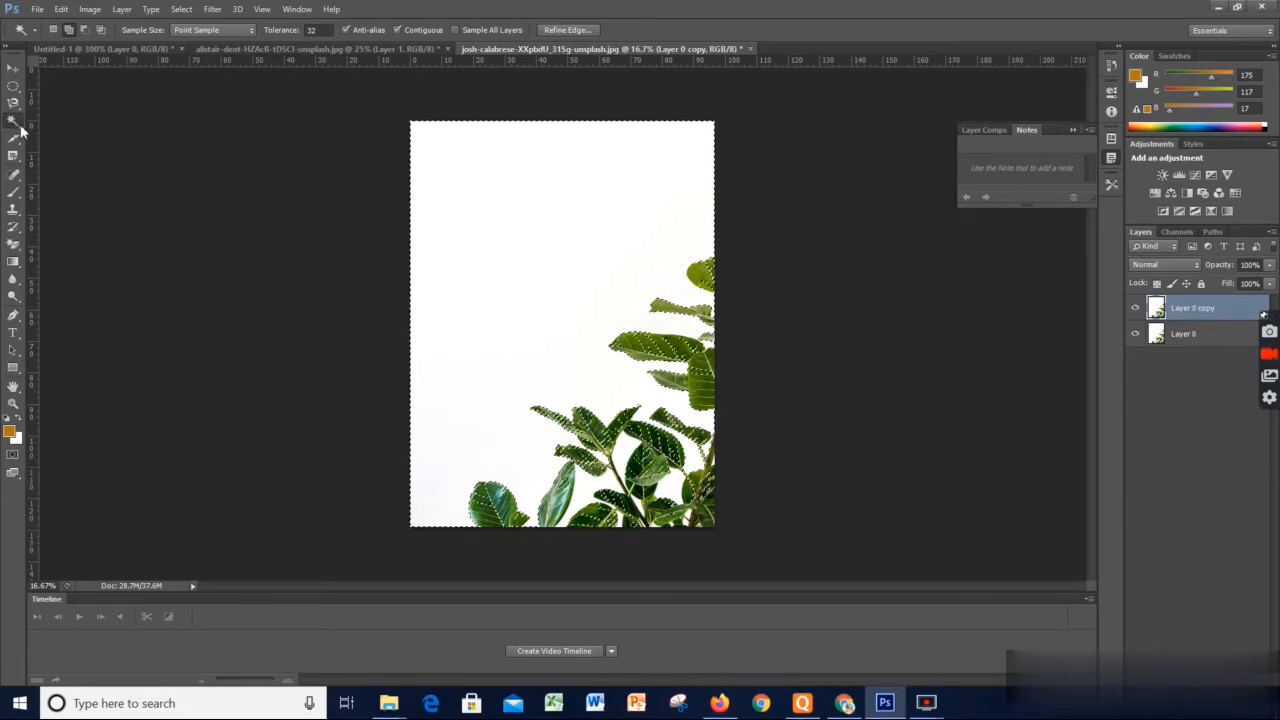
right_click(14, 124)
click(42, 132)
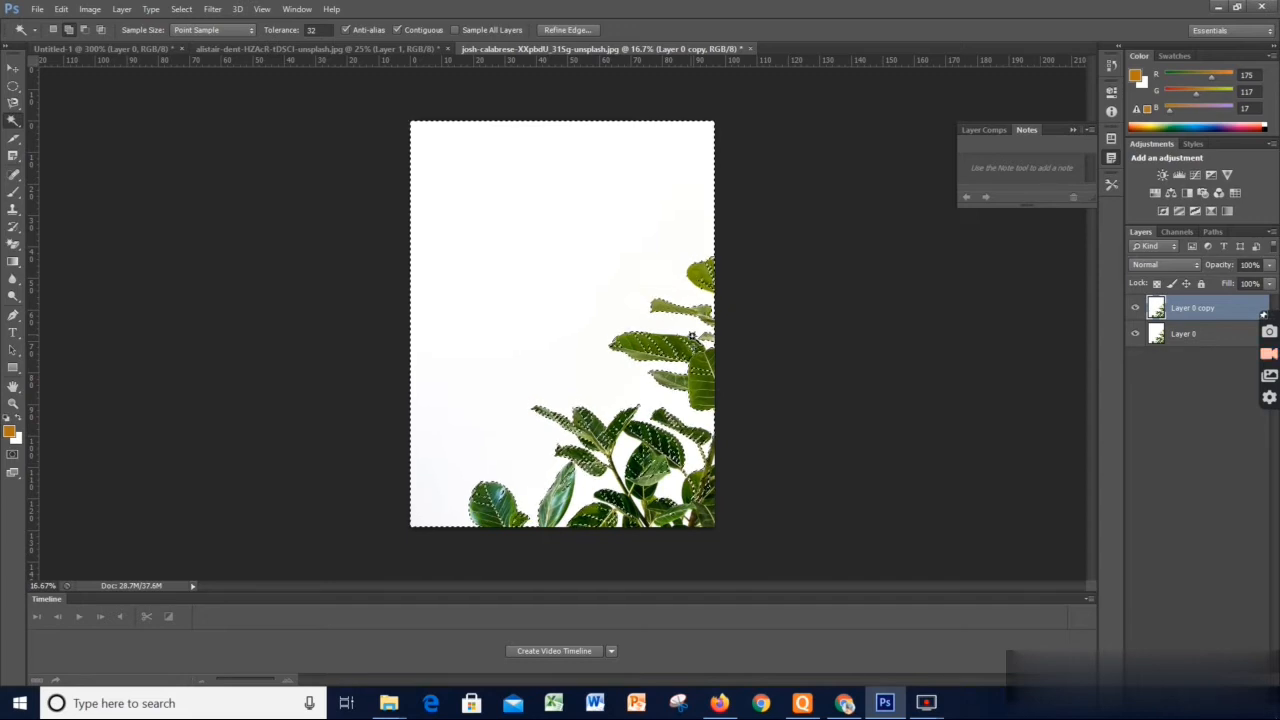
right_click(13, 127)
click(13, 126)
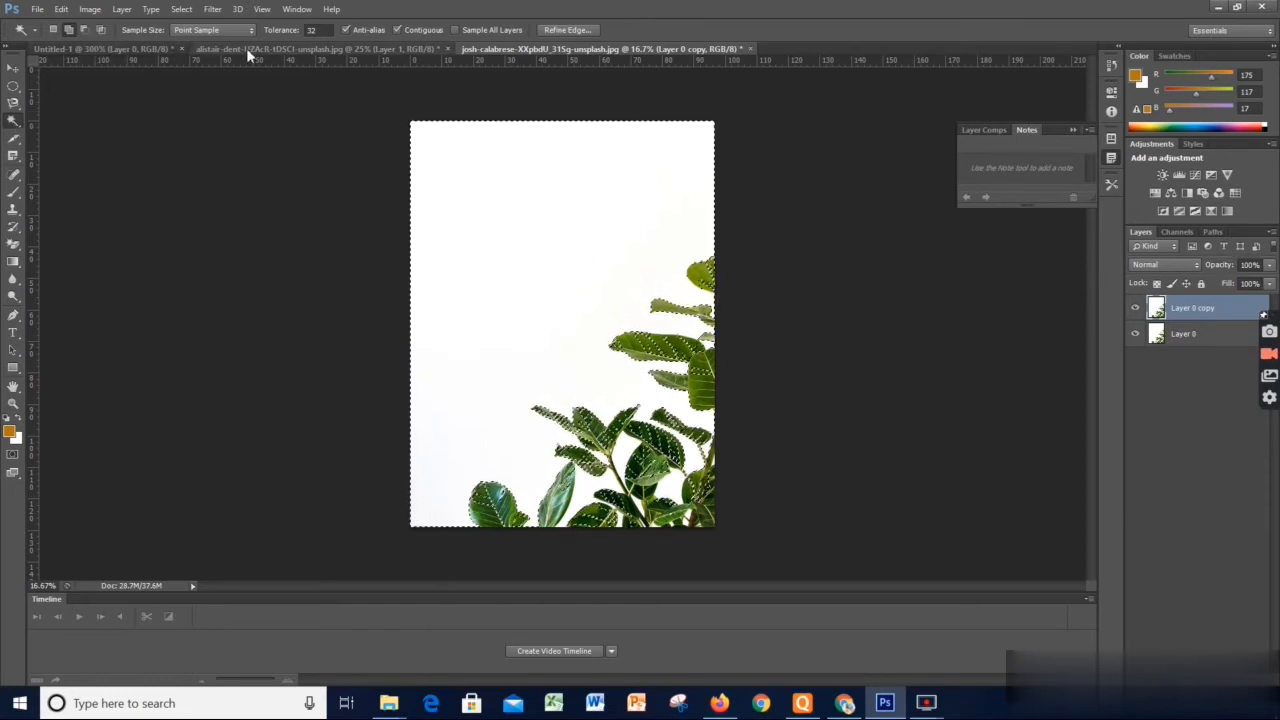
Open the portrait image Ramya-Krishnan-Biography from the Nandakishore 12 Oct 2021 folder
click(38, 12)
click(50, 41)
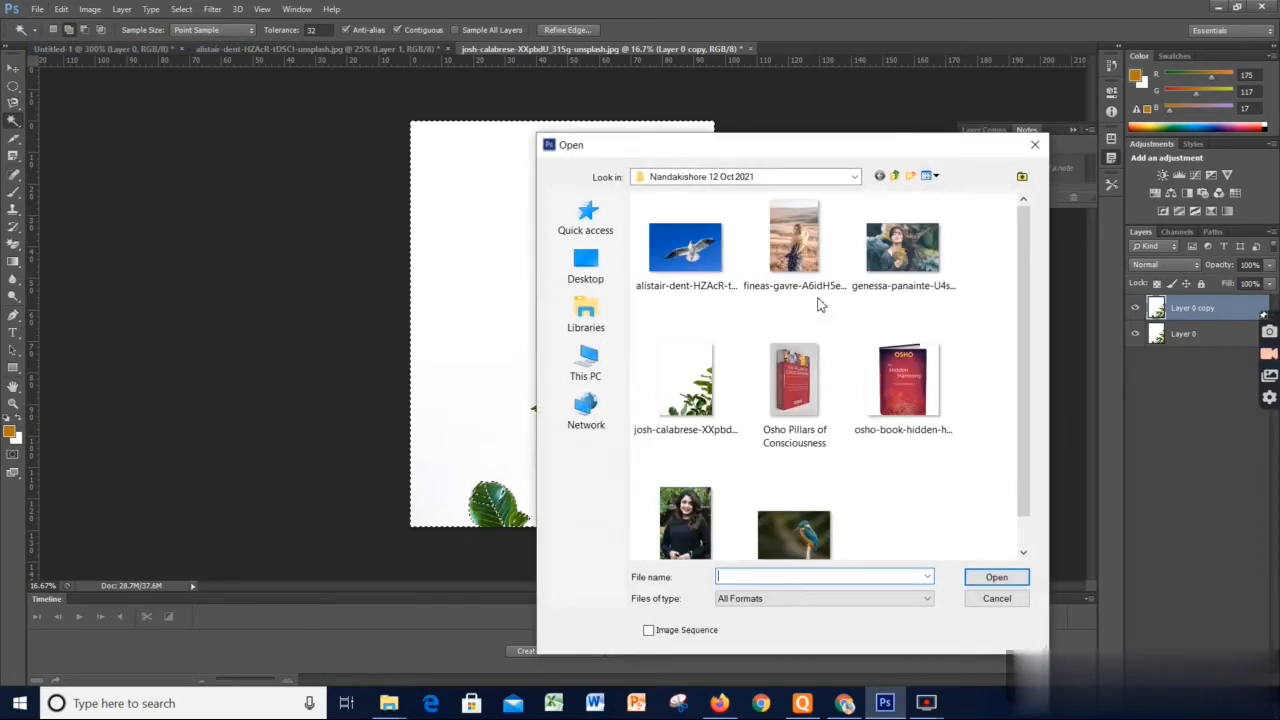
click(690, 553)
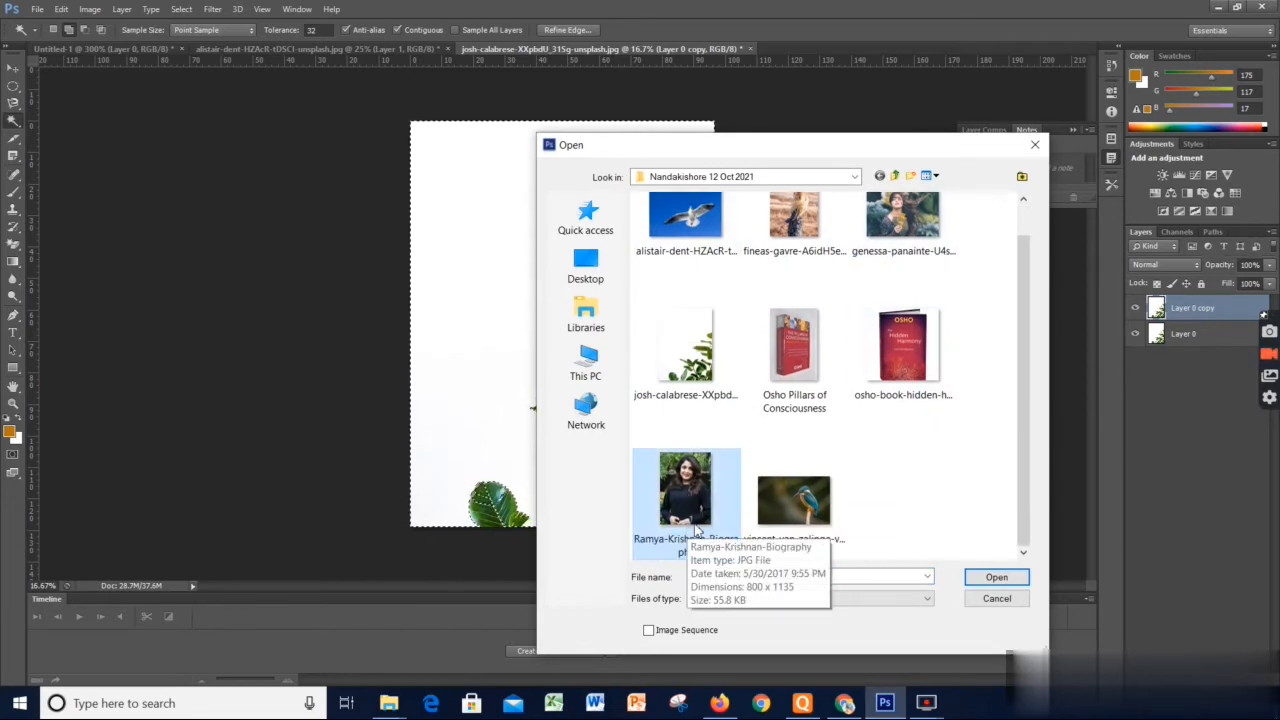
click(1004, 578)
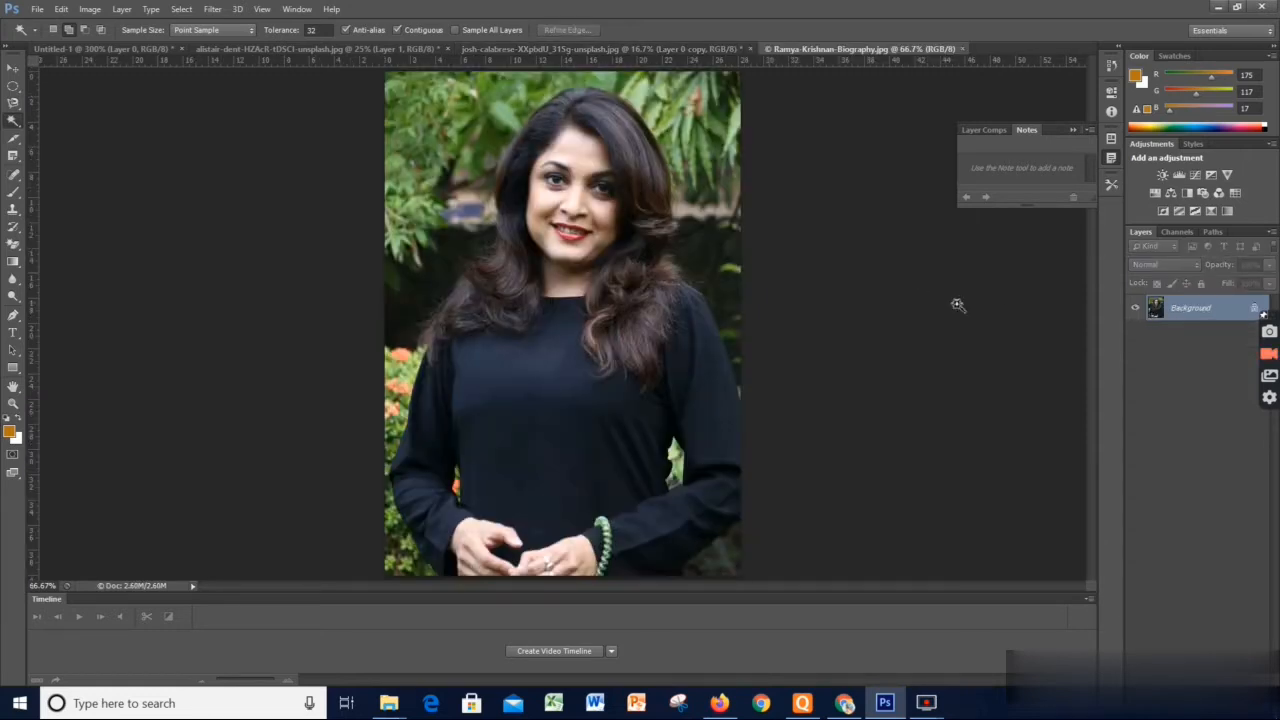
Convert the portrait's Background into Layer 0 and duplicate it, with the Quick Selection tool made active
double_click(1213, 317)
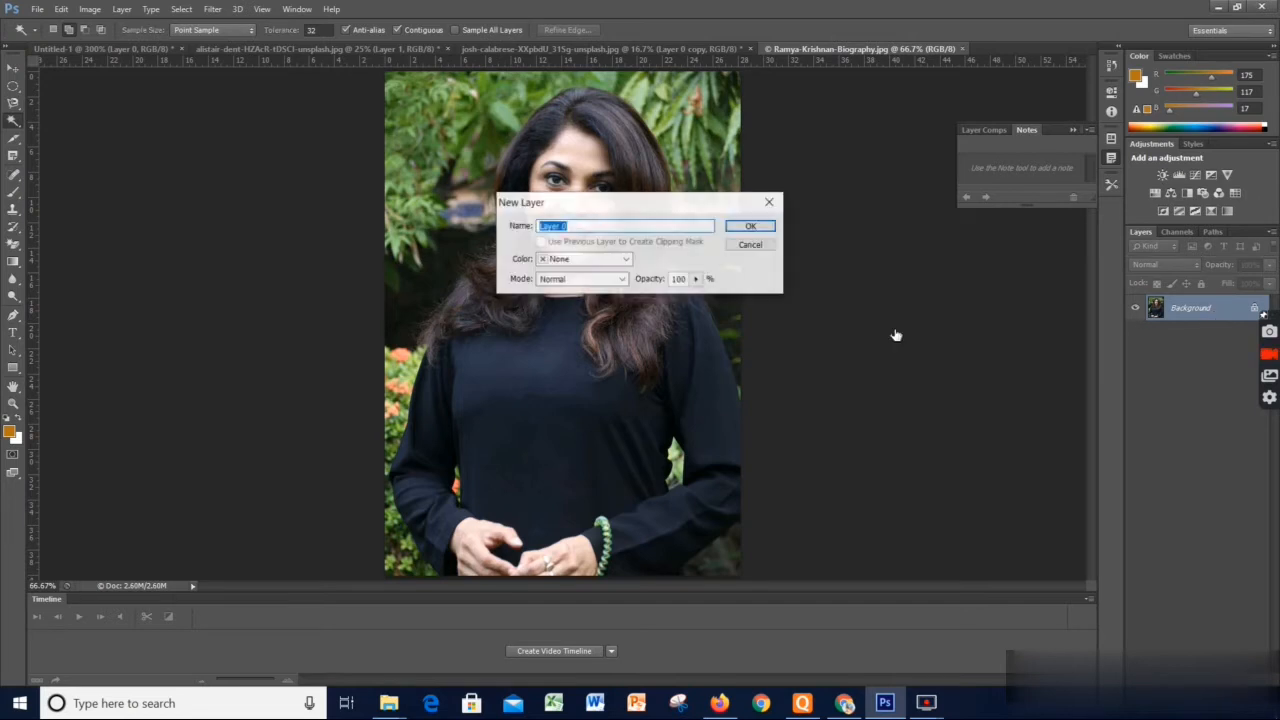
click(743, 230)
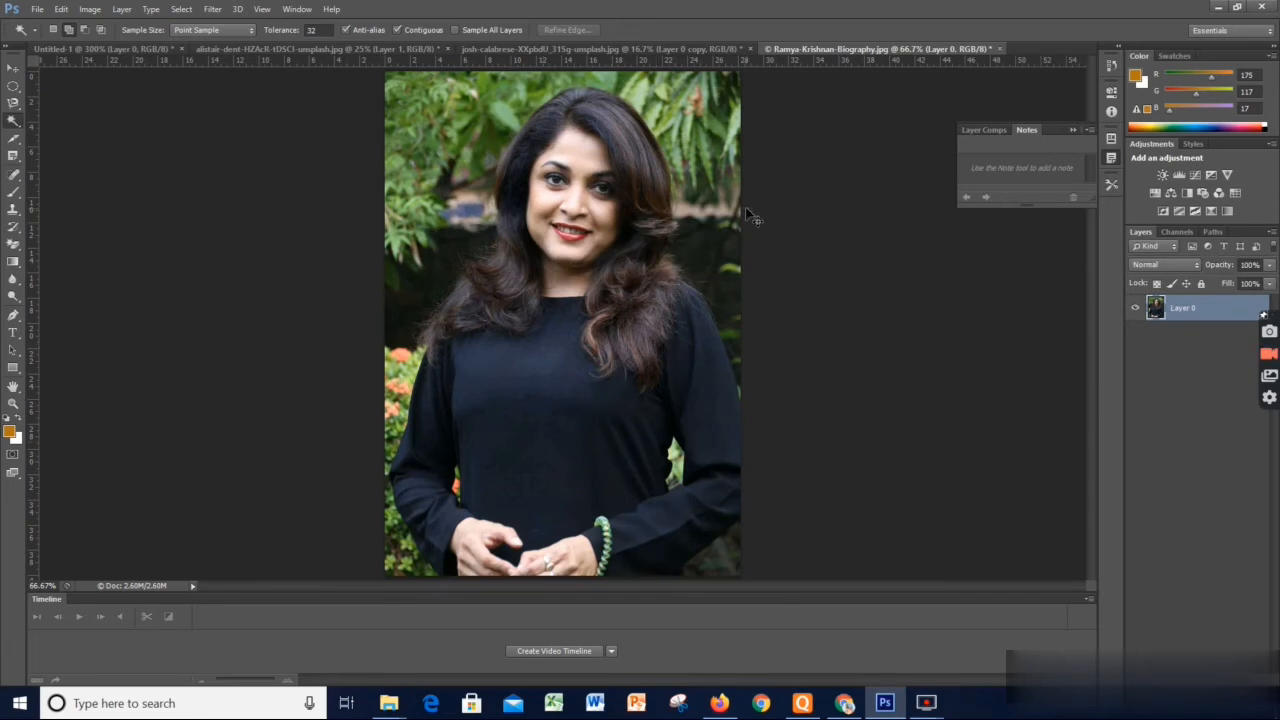
key(ctrl+j)
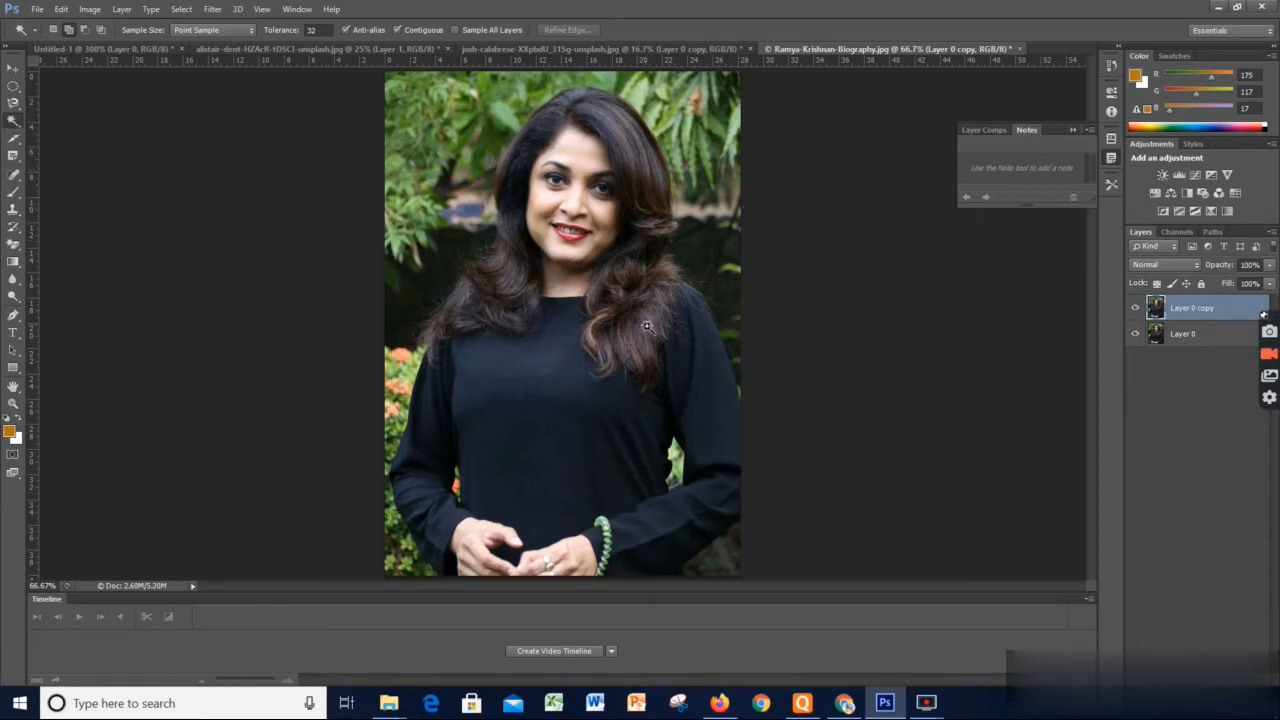
right_click(13, 124)
click(55, 122)
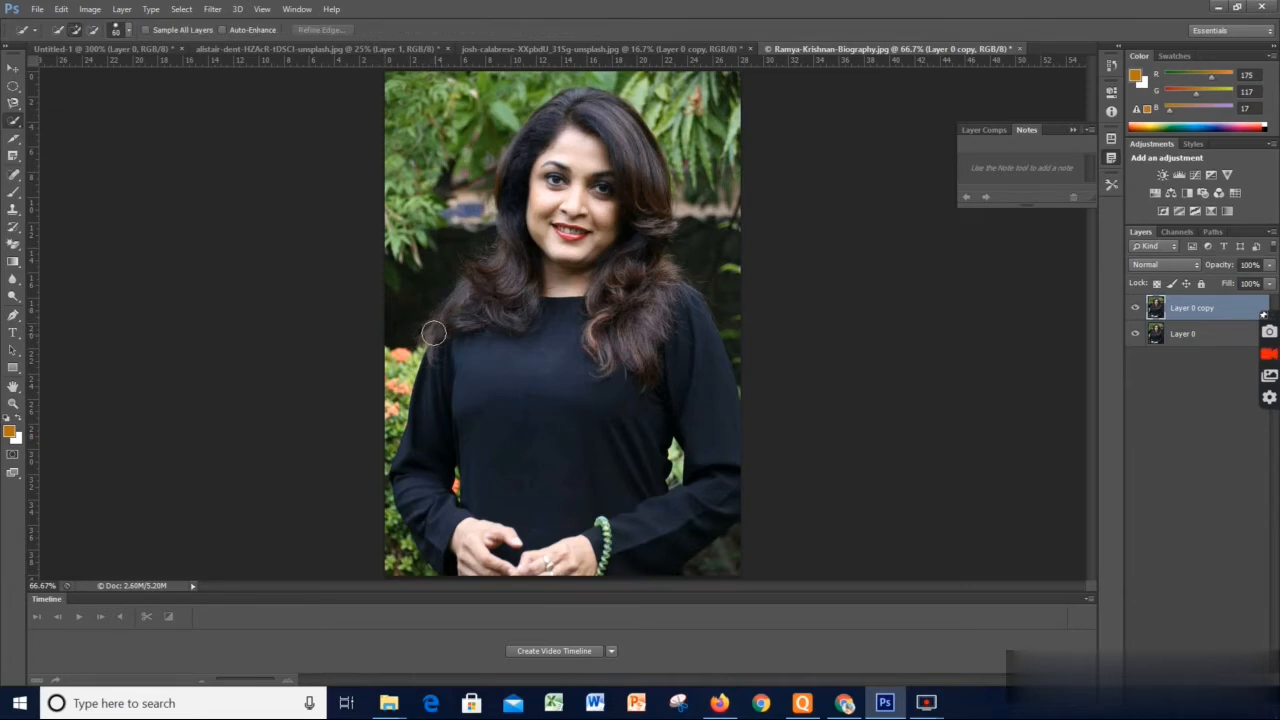
mouse_move(433, 333)
mouse_down()
mouse_move(470, 305)
mouse_move(495, 256)
mouse_move(492, 308)
mouse_move(514, 173)
mouse_move(535, 133)
mouse_move(569, 106)
mouse_move(617, 117)
mouse_move(593, 100)
mouse_move(661, 152)
mouse_move(662, 279)
mouse_move(659, 234)
mouse_move(646, 349)
mouse_move(627, 334)
mouse_move(653, 372)
mouse_move(609, 352)
mouse_move(457, 411)
mouse_up()
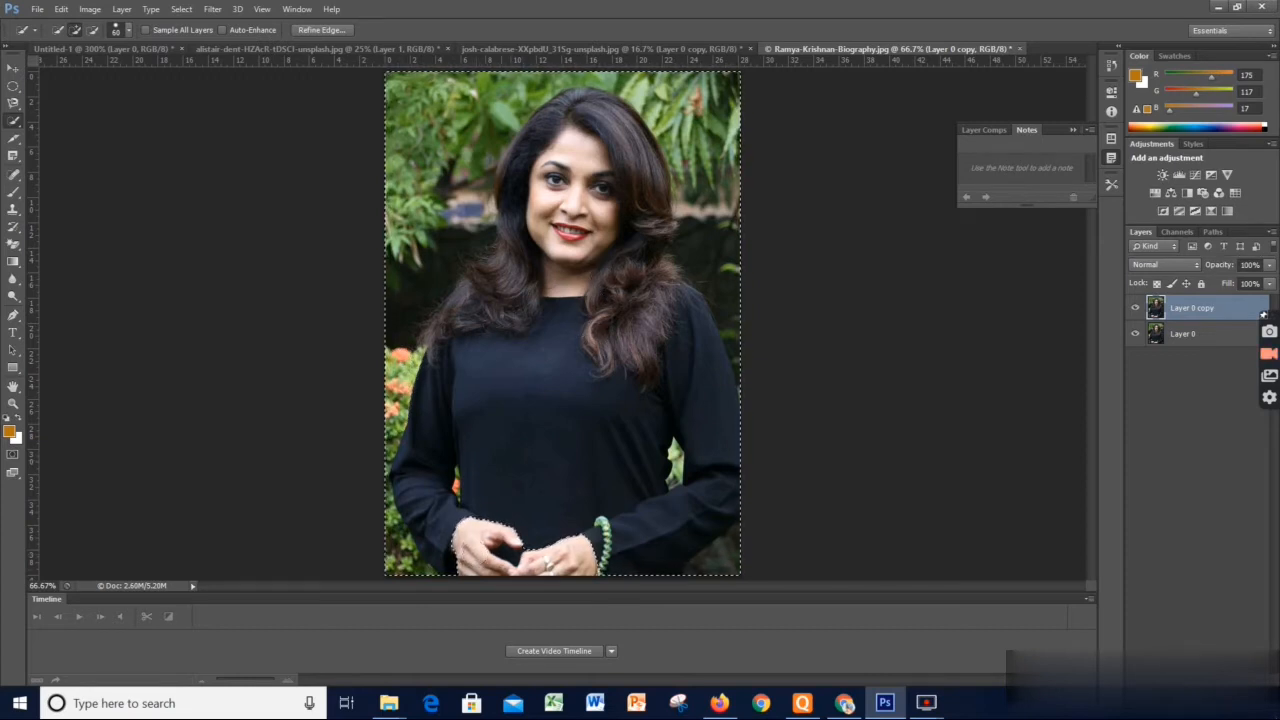
right_click(517, 201)
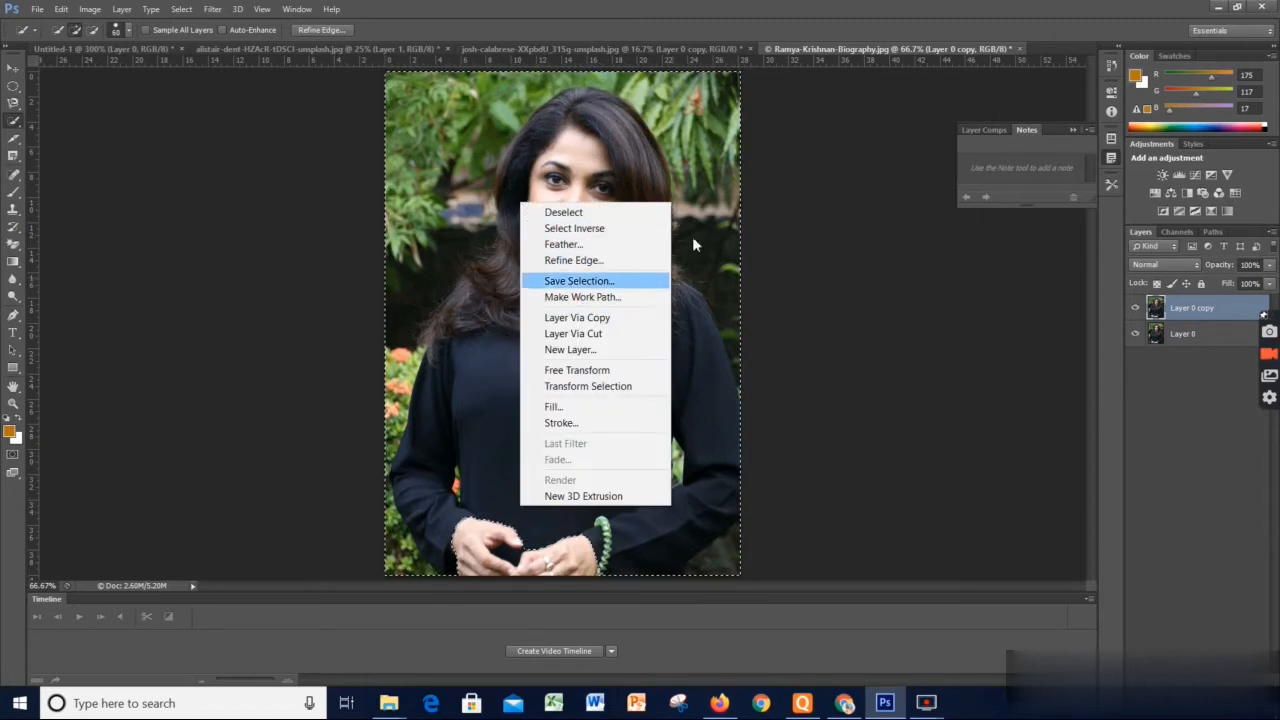
click(692, 226)
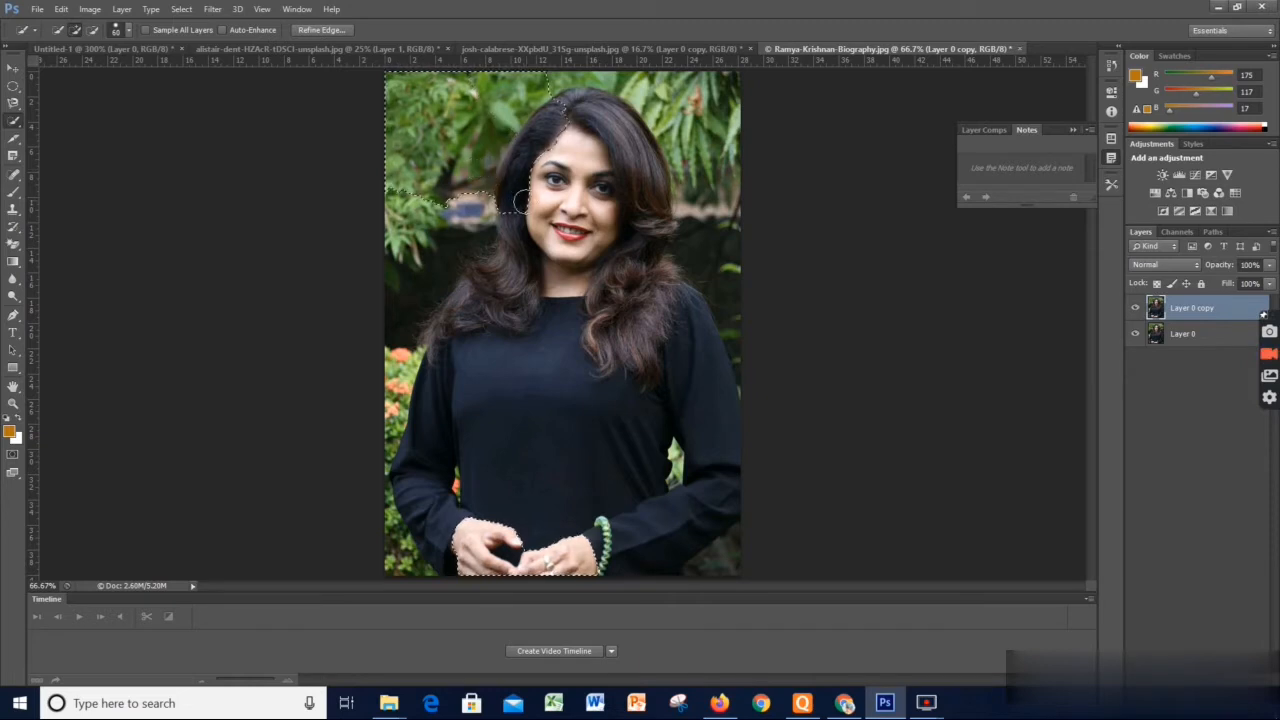
mouse_move(471, 285)
mouse_down()
mouse_move(450, 316)
mouse_move(466, 323)
mouse_move(505, 290)
mouse_move(515, 305)
mouse_up()
mouse_move(646, 137)
mouse_down()
mouse_move(585, 100)
mouse_move(628, 115)
mouse_up()
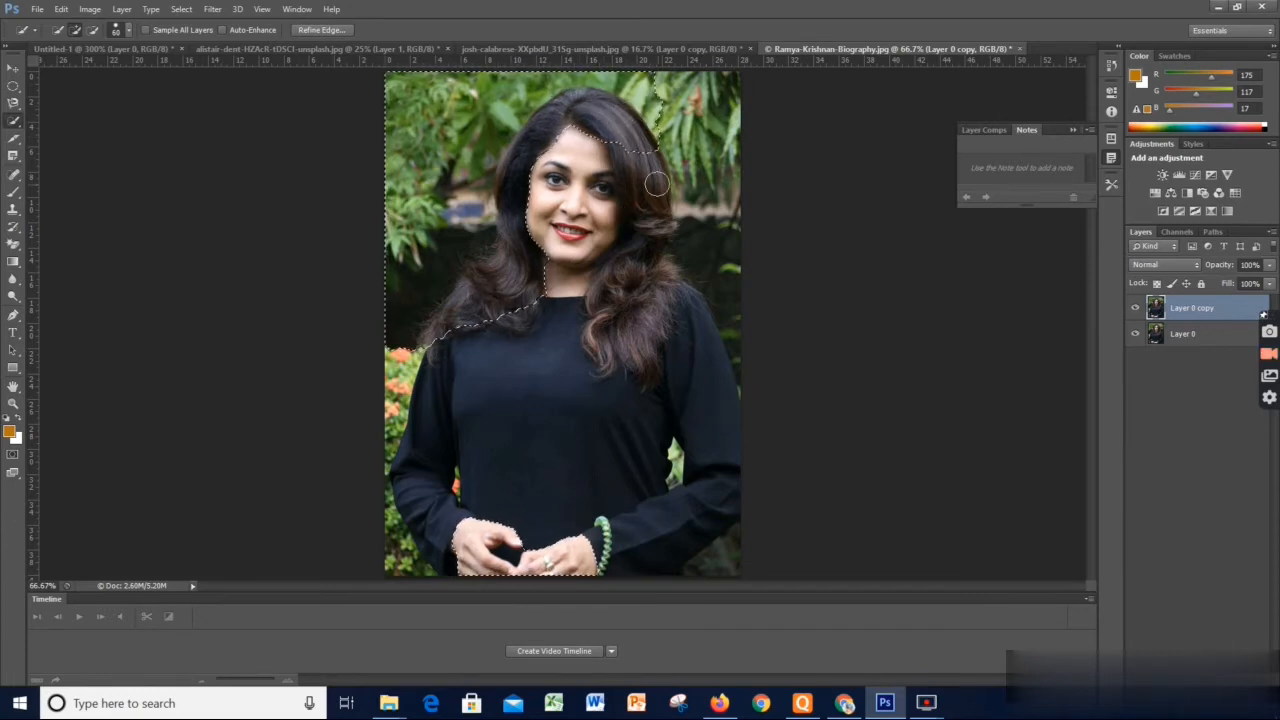
key(ctrl+d)
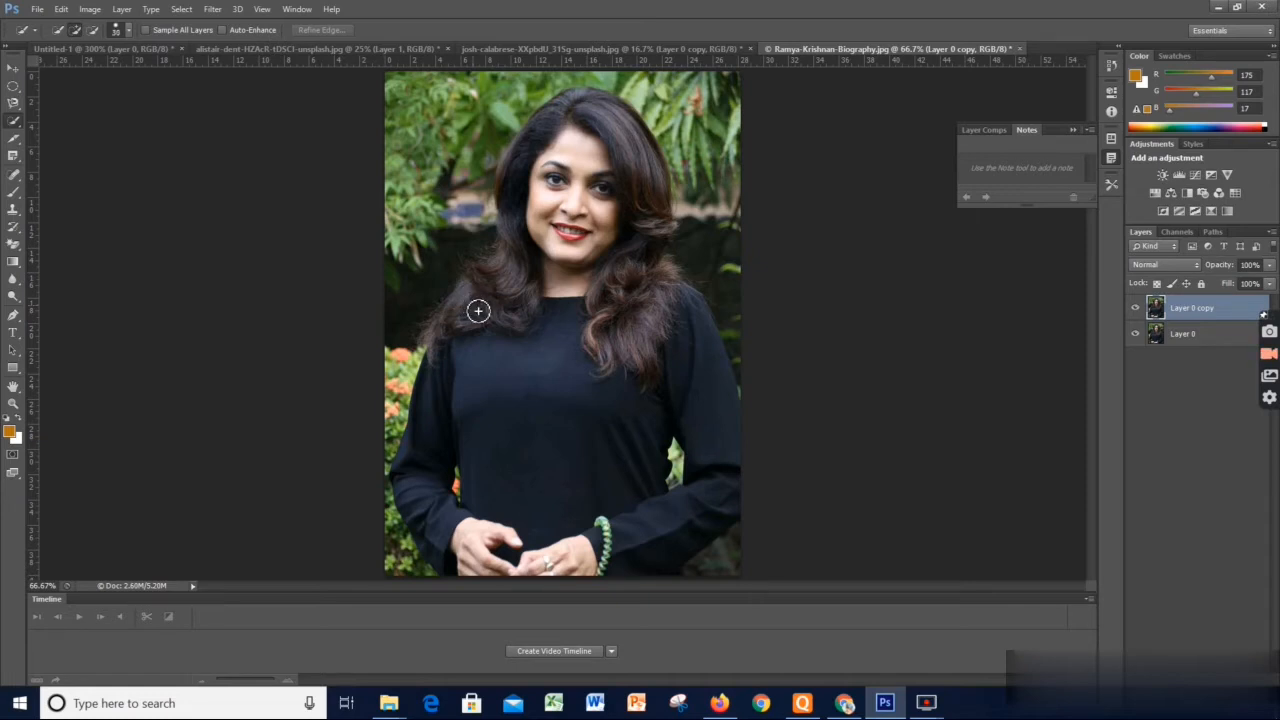
Reduce the Quick Selection brush size and select the woman's hair, face, and dress on Layer 0 copy
key(bracketleft)
key(bracketleft)
key(bracketleft)
mouse_move(457, 329)
mouse_down()
mouse_move(451, 306)
mouse_move(517, 240)
mouse_move(516, 178)
mouse_move(510, 210)
mouse_move(535, 142)
mouse_move(568, 111)
mouse_move(598, 106)
mouse_move(622, 126)
mouse_move(613, 108)
mouse_move(663, 209)
mouse_move(634, 306)
mouse_move(700, 329)
mouse_move(677, 306)
mouse_move(666, 346)
mouse_move(580, 353)
mouse_up()
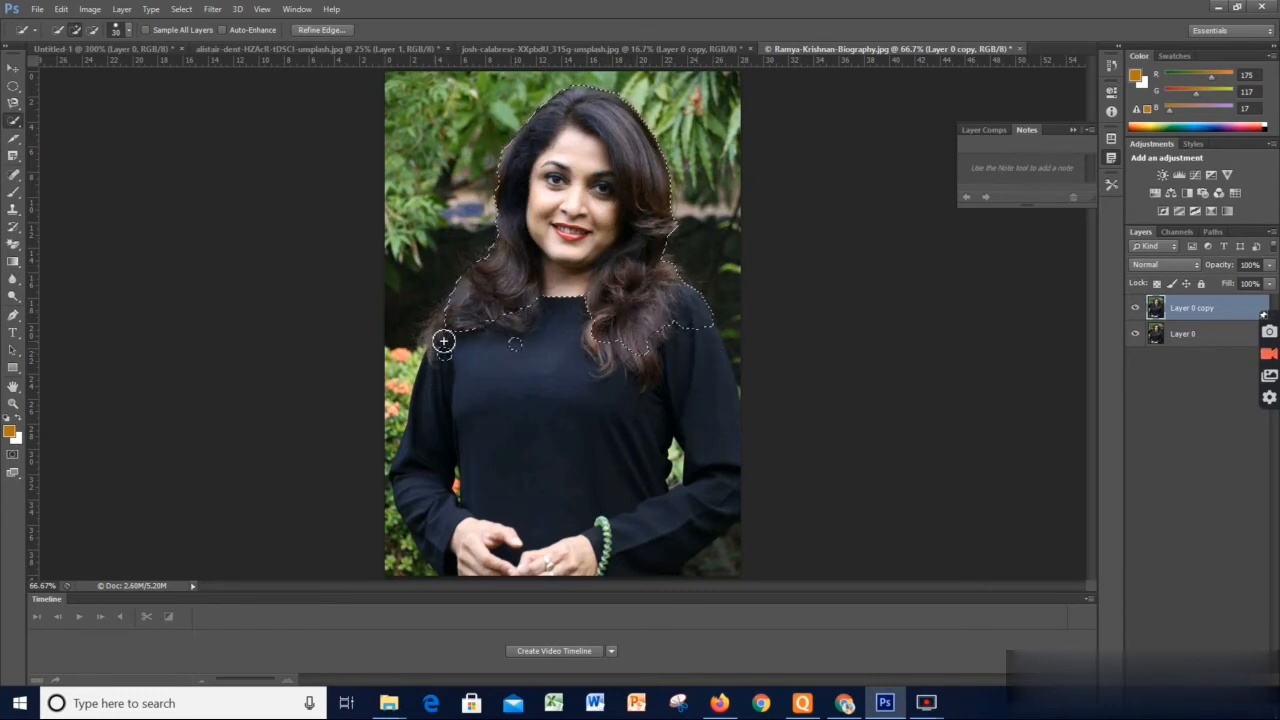
drag(443, 341, 433, 408)
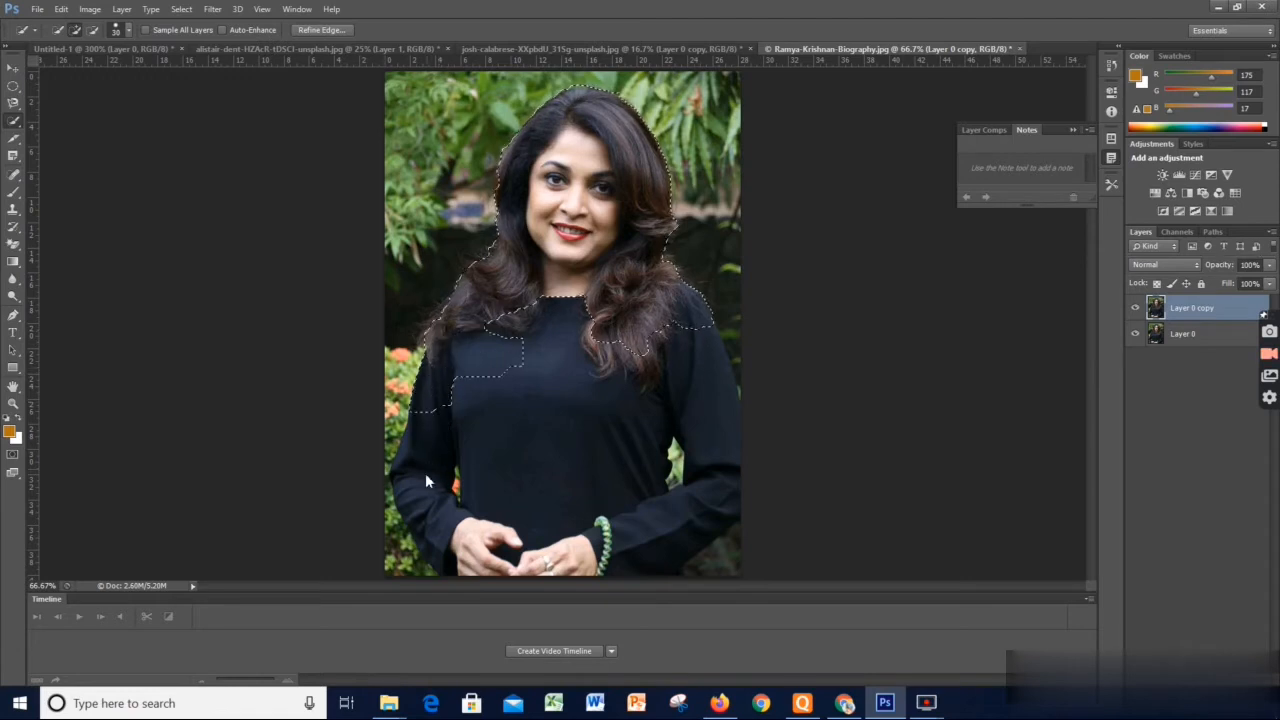
mouse_move(429, 514)
mouse_down()
mouse_move(443, 517)
mouse_move(470, 476)
mouse_up()
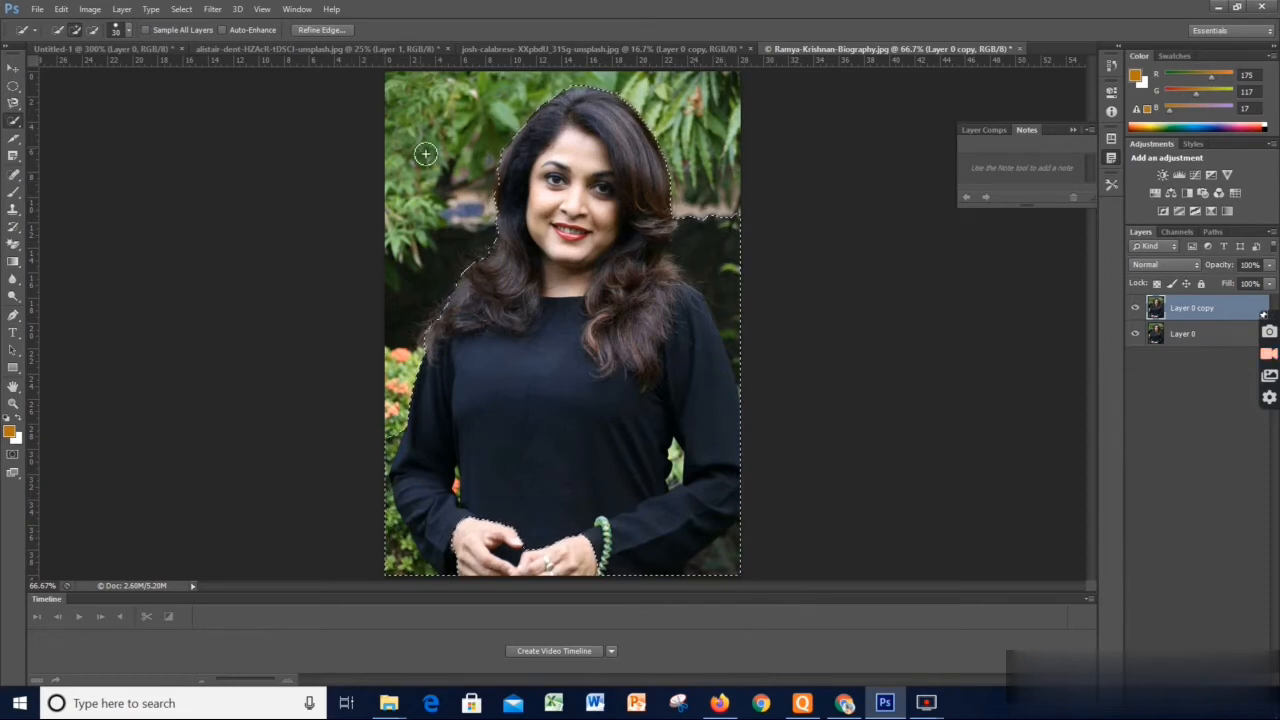
Refine the selection edge with Smooth 20, Feather 0.9 px, and Contrast 15%, output to Selection
click(326, 30)
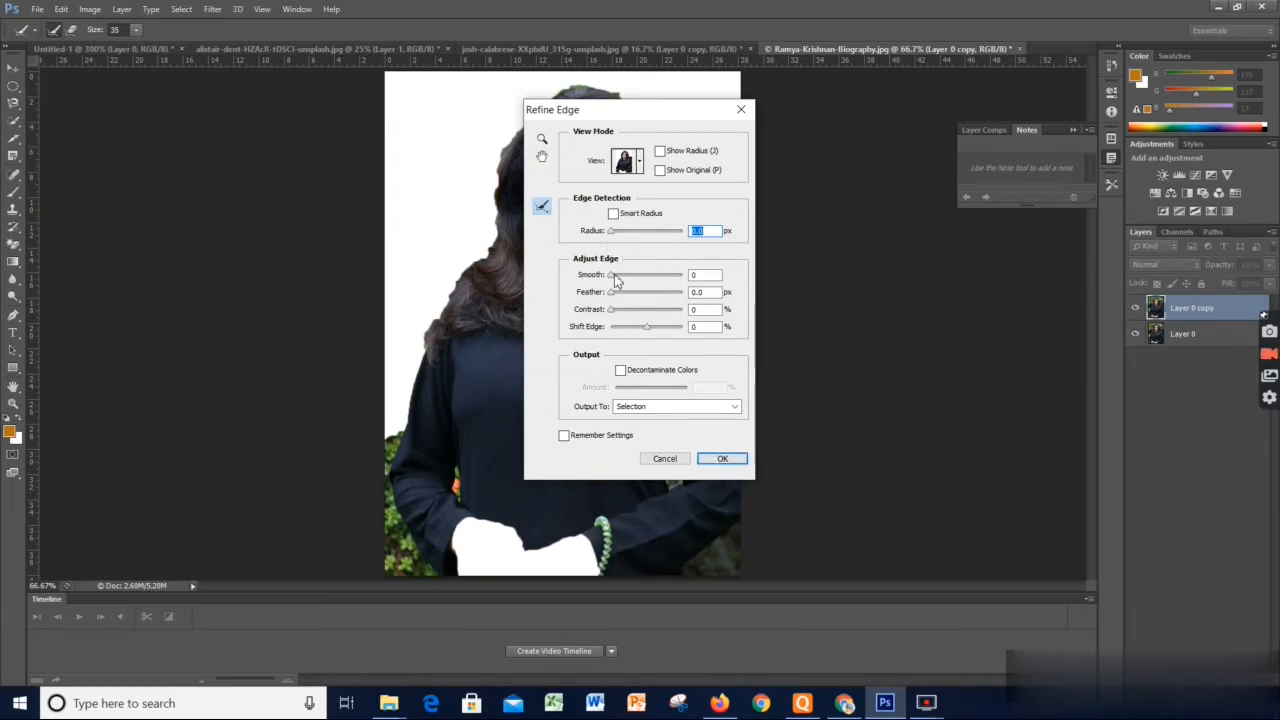
drag(615, 277, 617, 317)
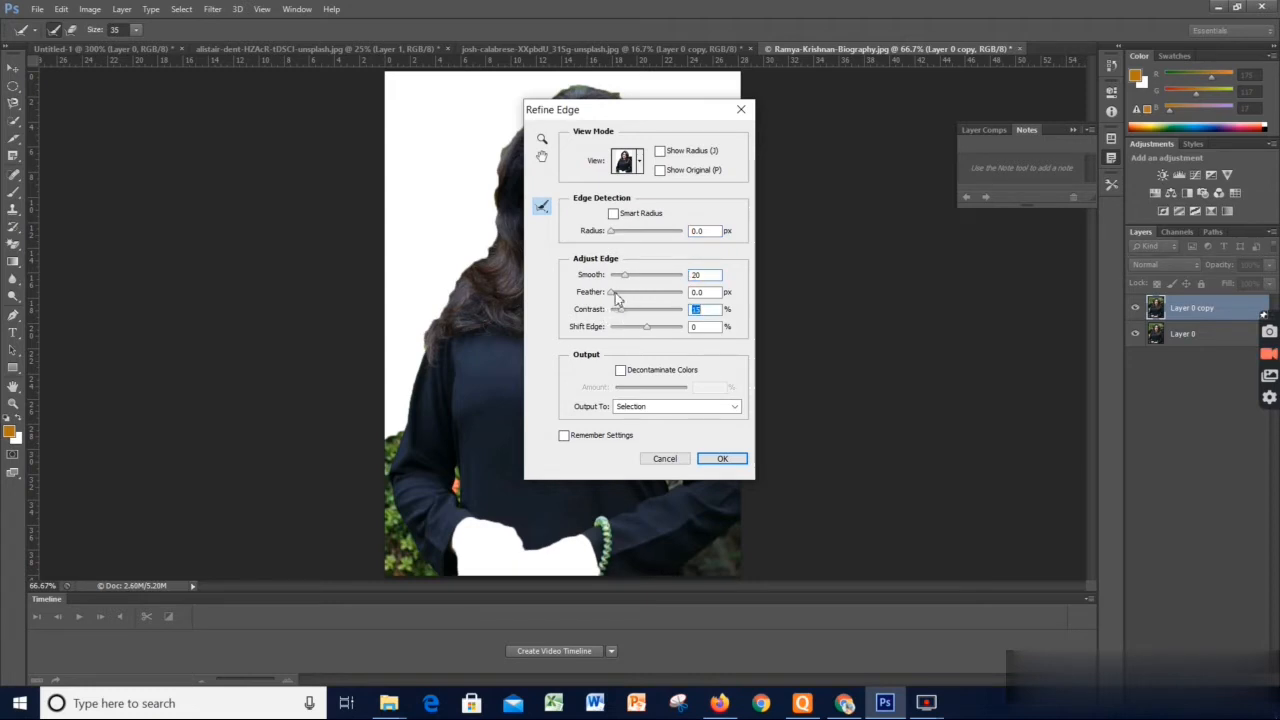
click(615, 294)
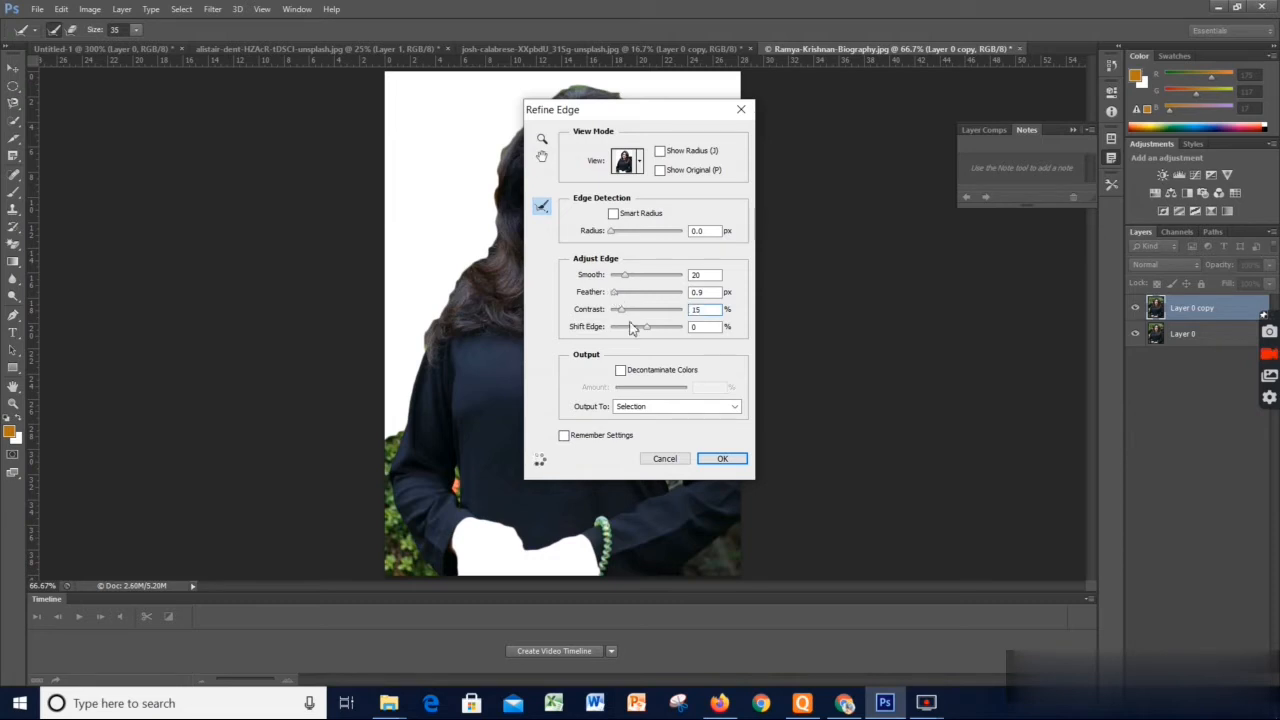
click(722, 459)
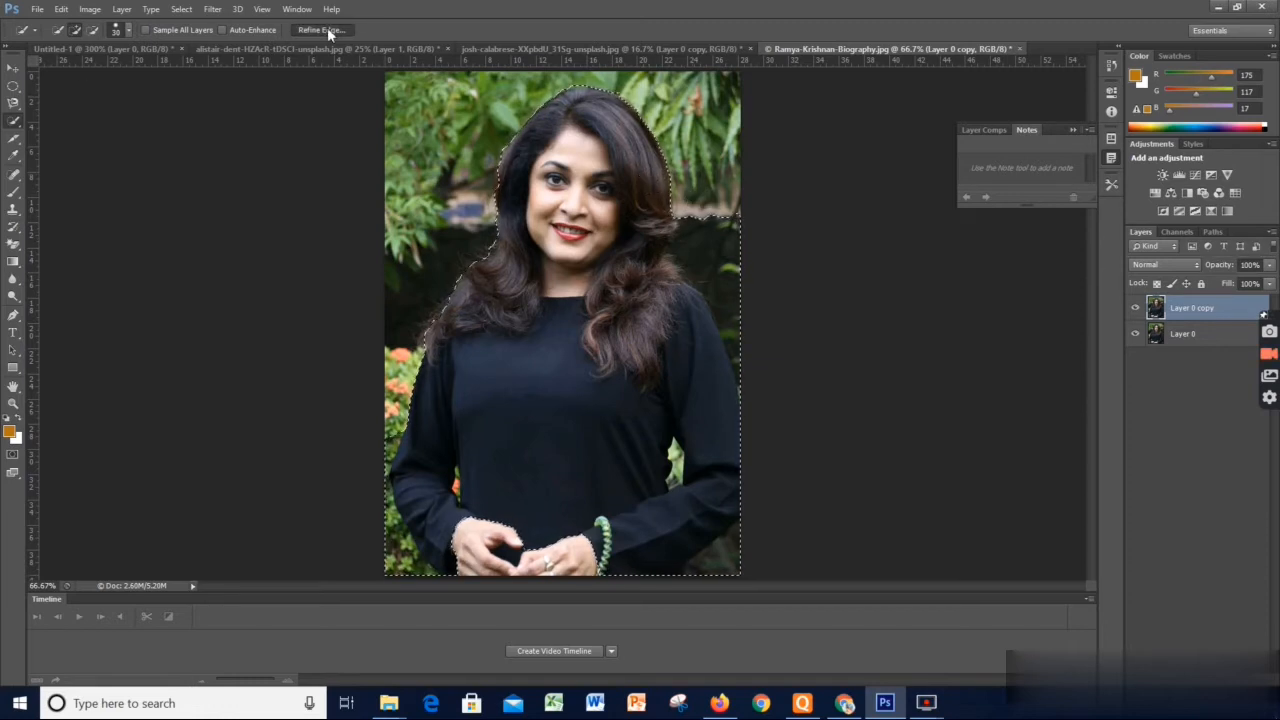
Use Refine Edge to output the selected woman to a New Layer with Layer Mask
click(327, 28)
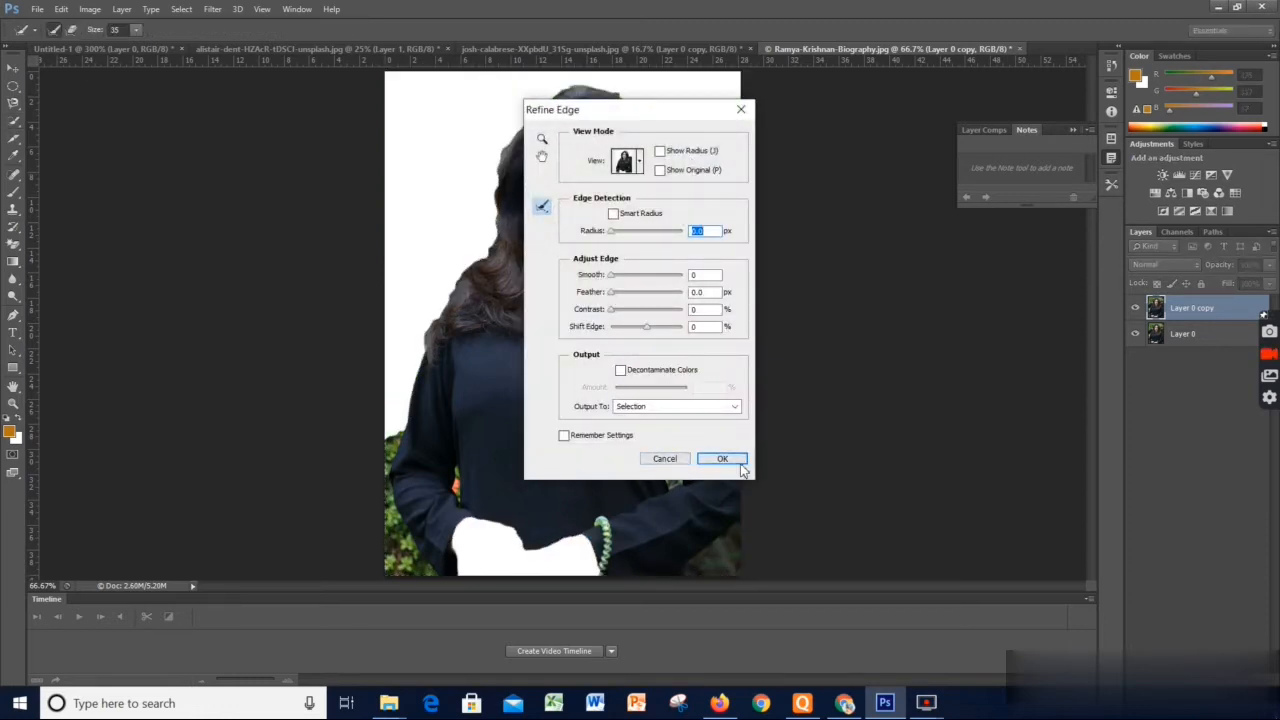
click(725, 410)
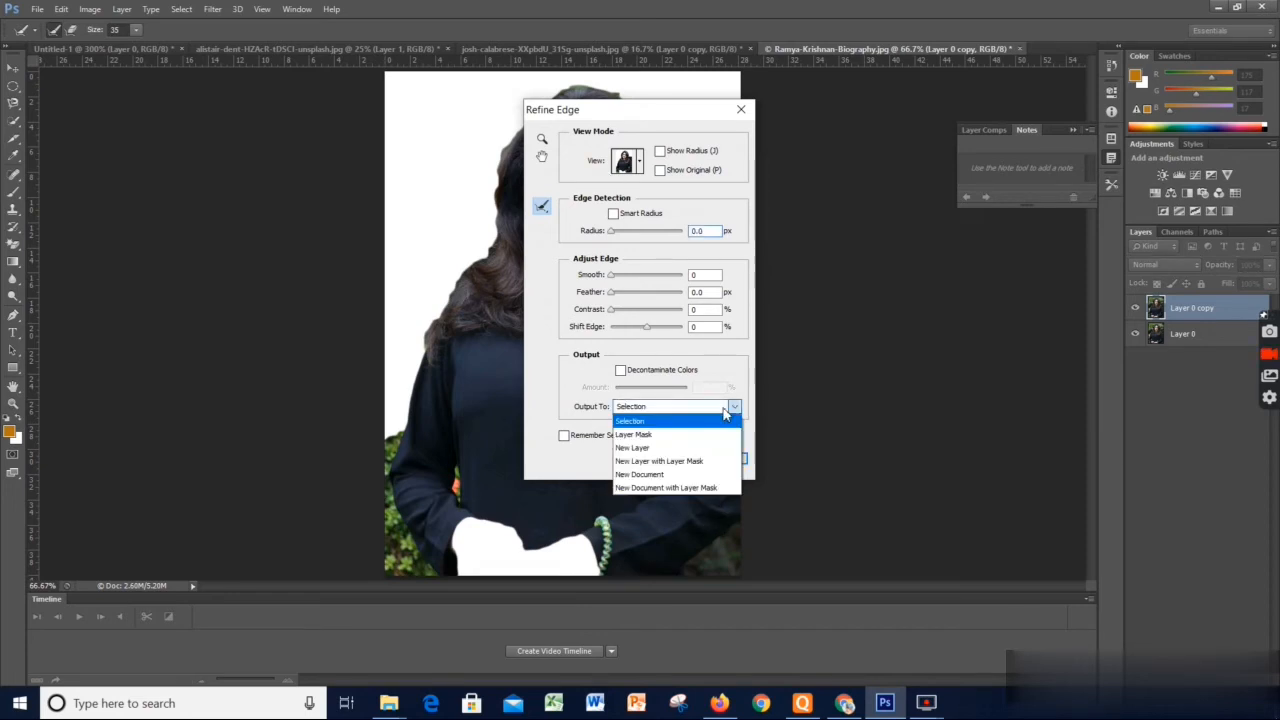
click(661, 464)
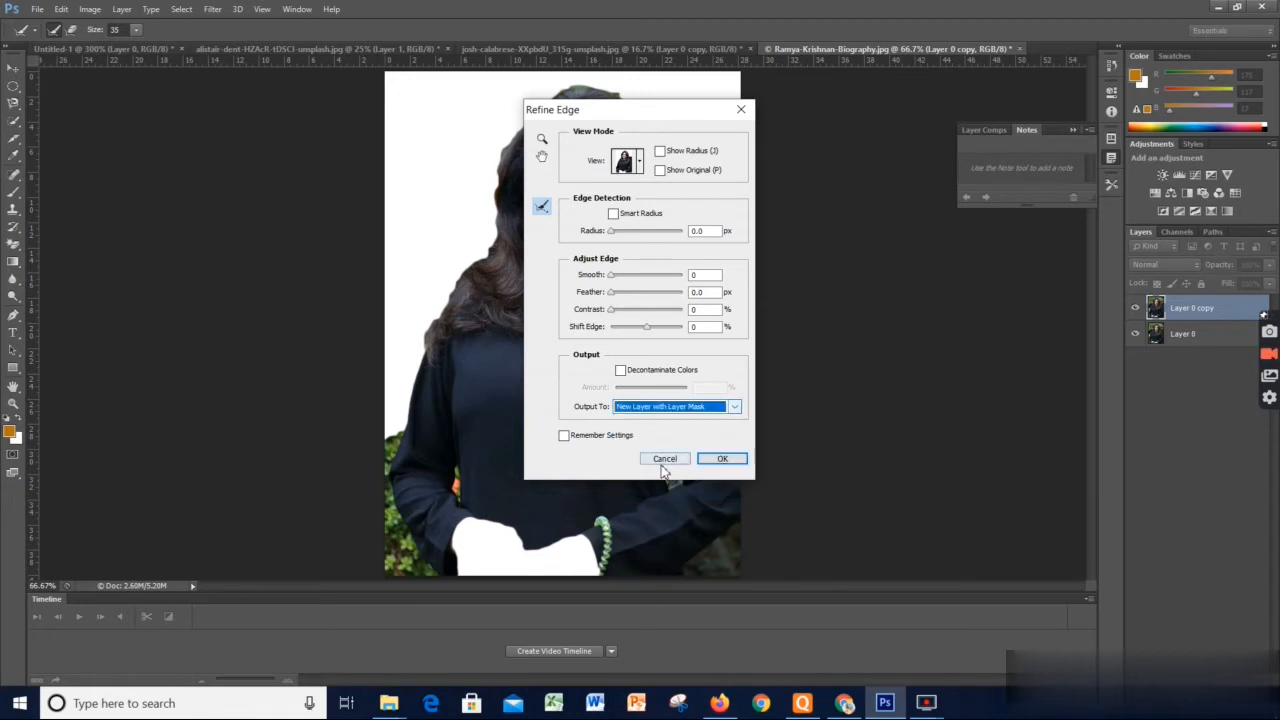
click(713, 460)
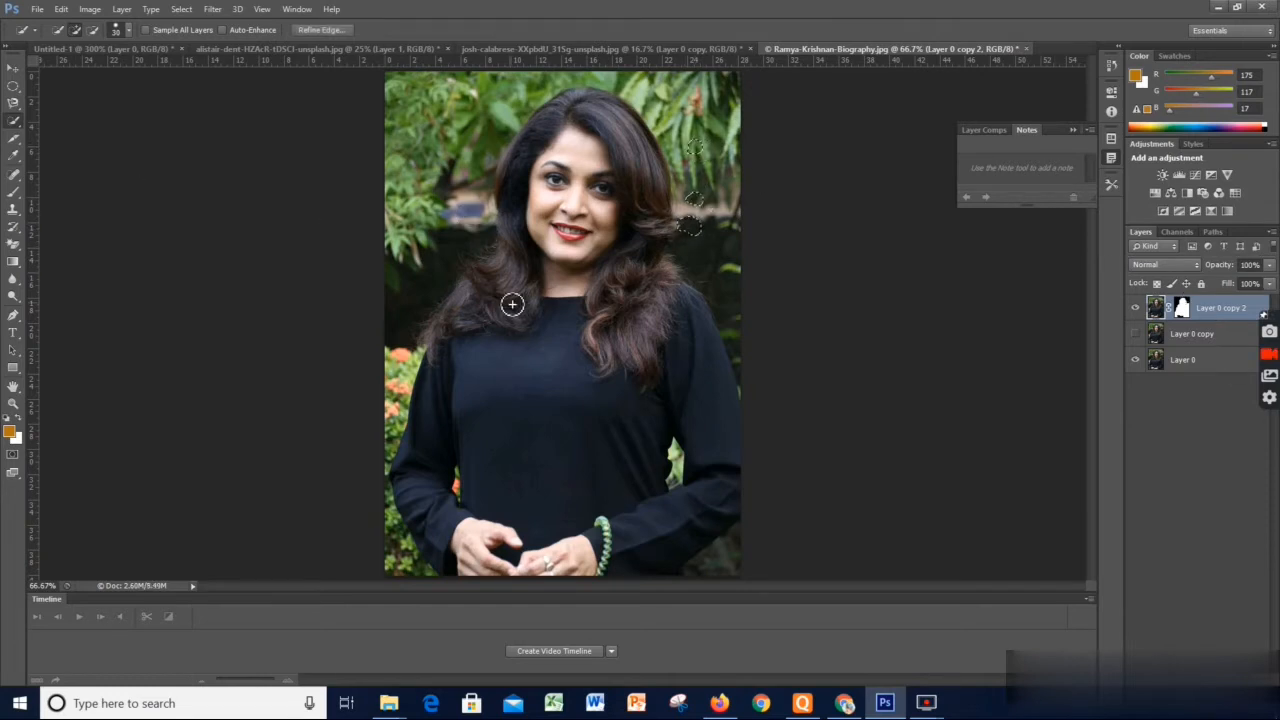
mouse_move(500, 305)
mouse_down()
mouse_move(528, 153)
mouse_move(579, 134)
mouse_move(584, 114)
mouse_move(570, 114)
mouse_move(640, 138)
mouse_move(658, 224)
mouse_move(640, 303)
mouse_up()
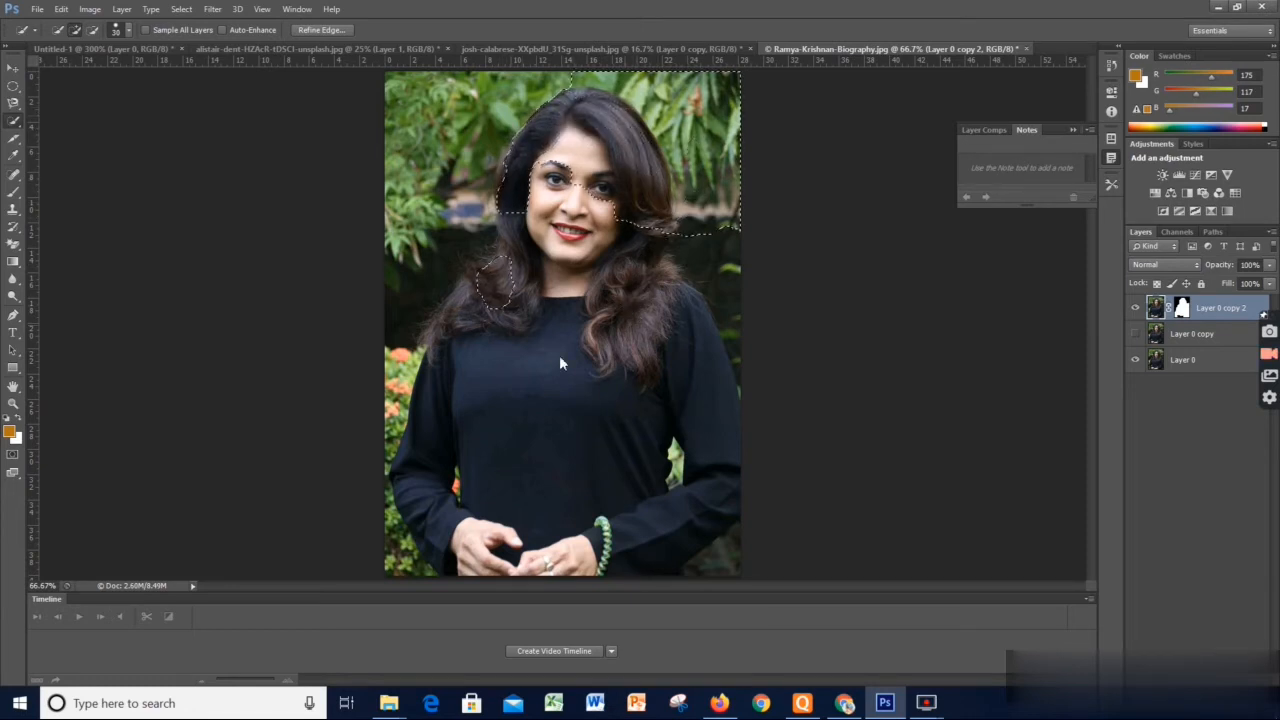
click(451, 310)
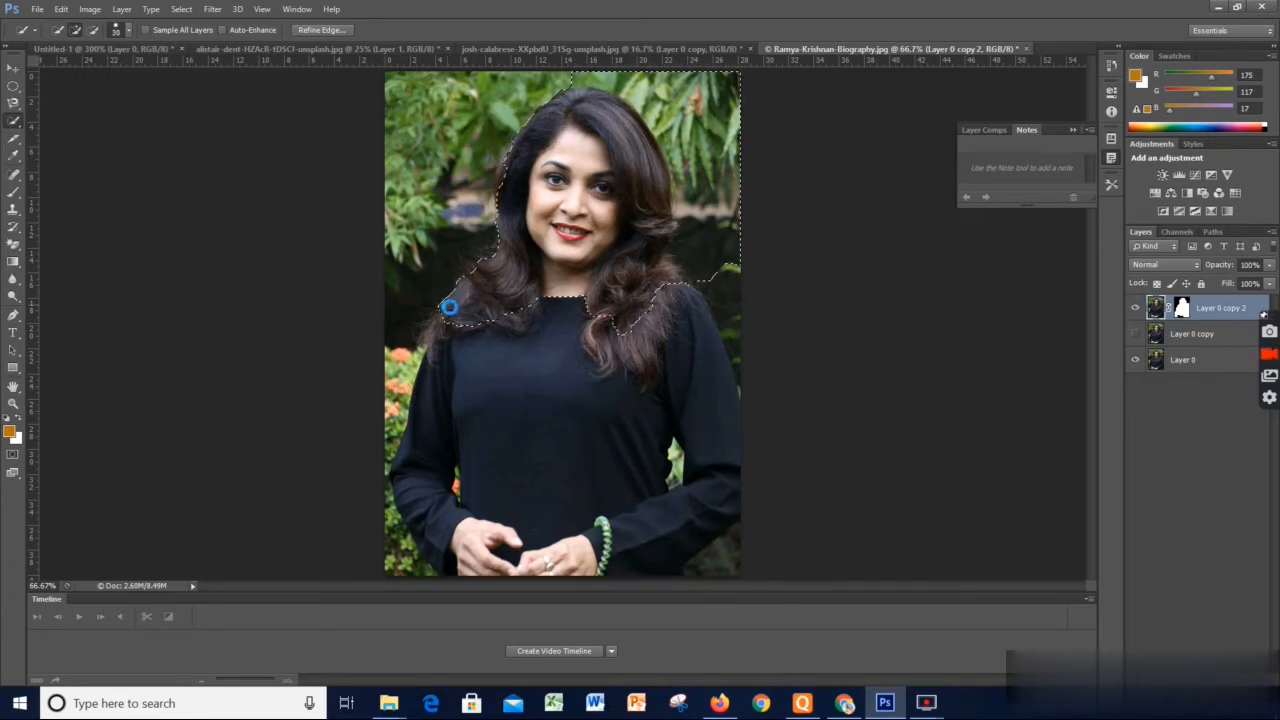
key(ctrl+d)
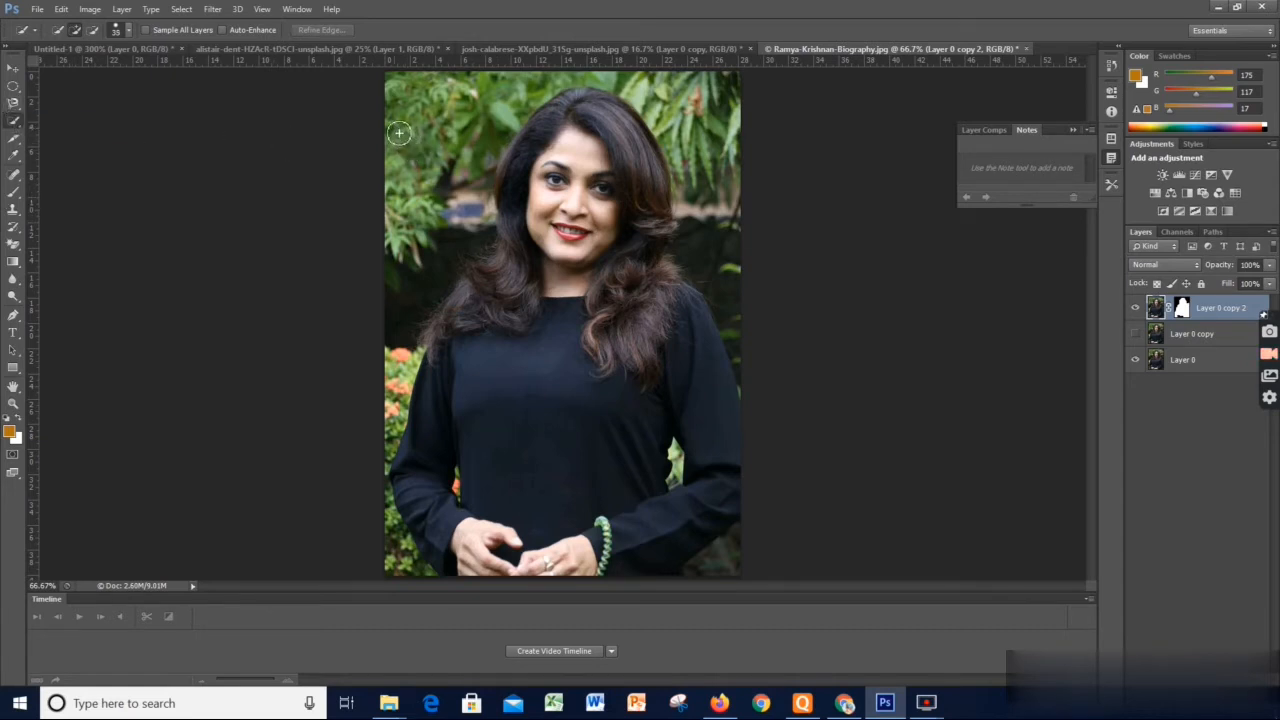
Quick-select the background around the woman on Layer 0 copy 2 with brush size 50, and invert the selection
key(bracketleft)
click(416, 153)
mouse_move(394, 88)
mouse_down()
mouse_move(445, 90)
mouse_move(472, 110)
mouse_move(550, 80)
mouse_up()
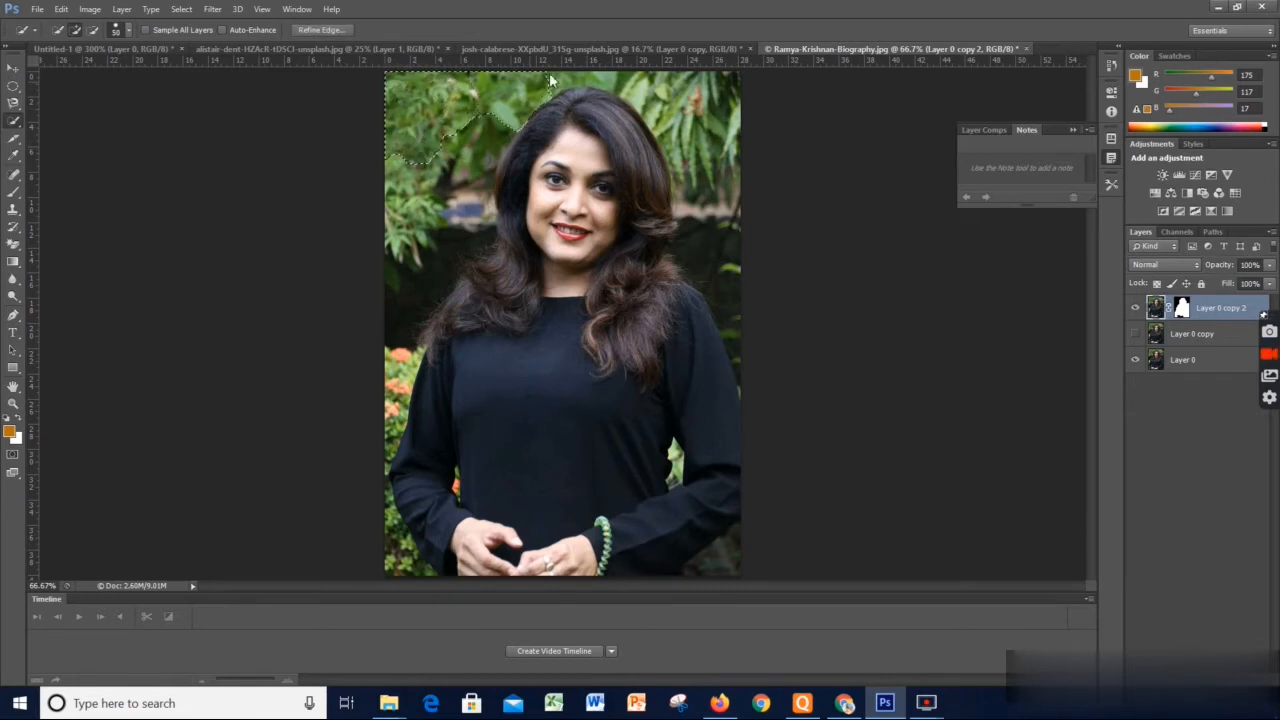
drag(722, 180, 731, 270)
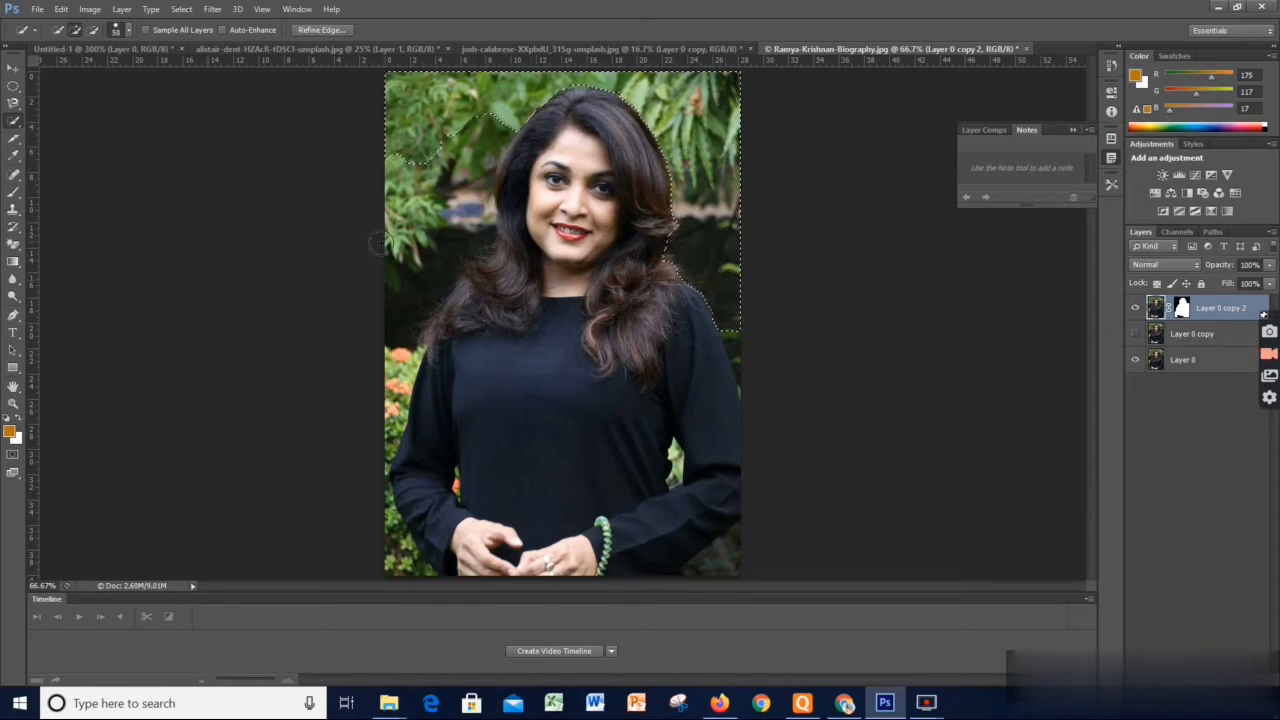
mouse_move(378, 243)
mouse_down()
mouse_move(401, 240)
mouse_move(440, 180)
mouse_move(425, 230)
mouse_move(446, 242)
mouse_move(436, 256)
mouse_up()
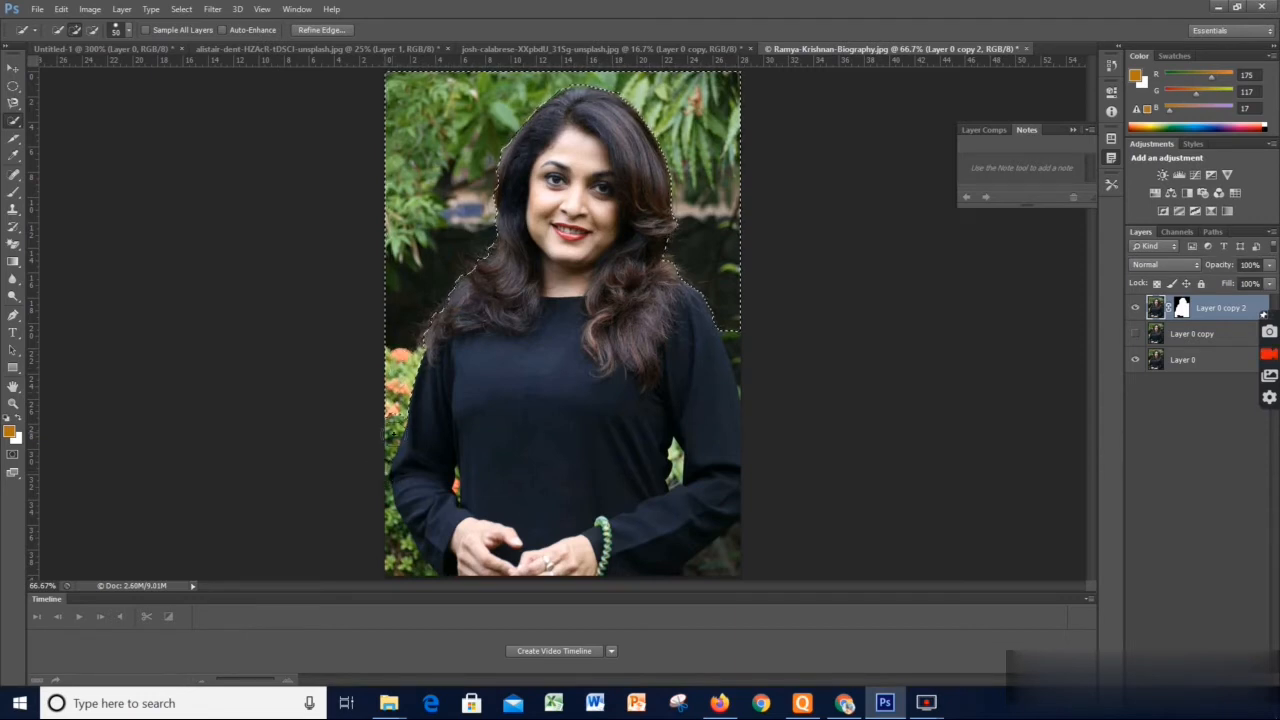
alt+click(396, 556)
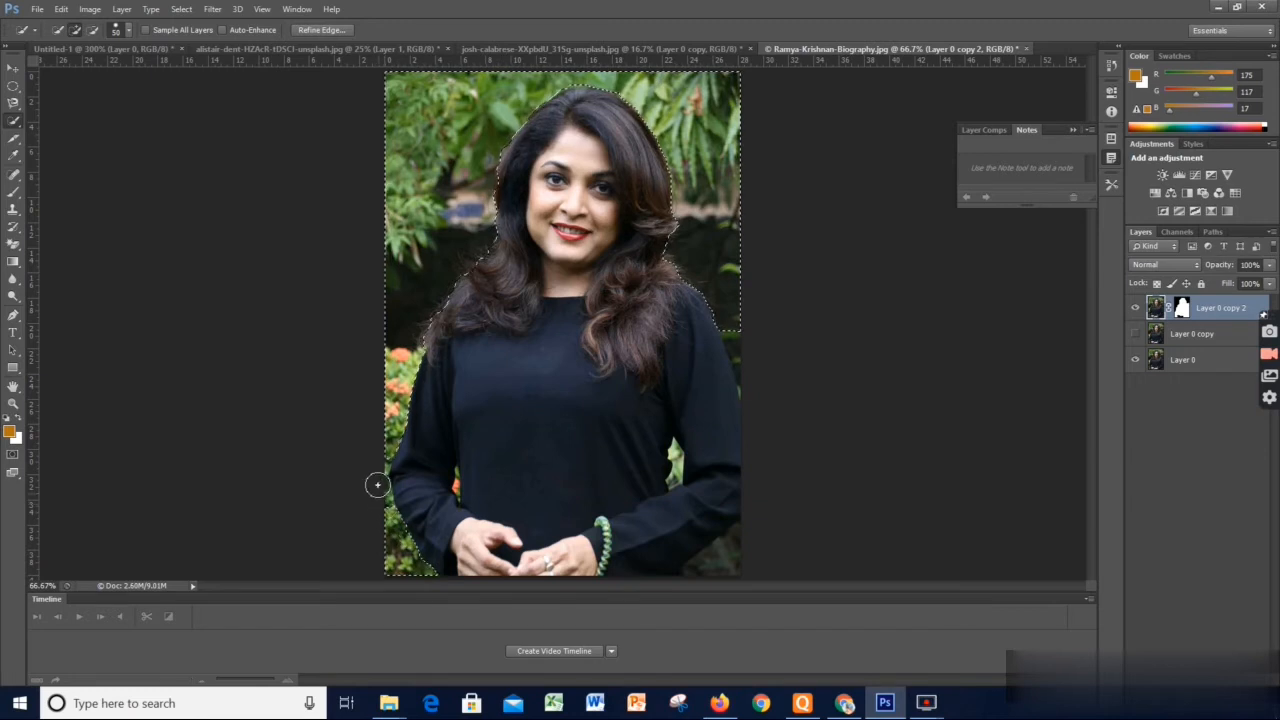
click(741, 348)
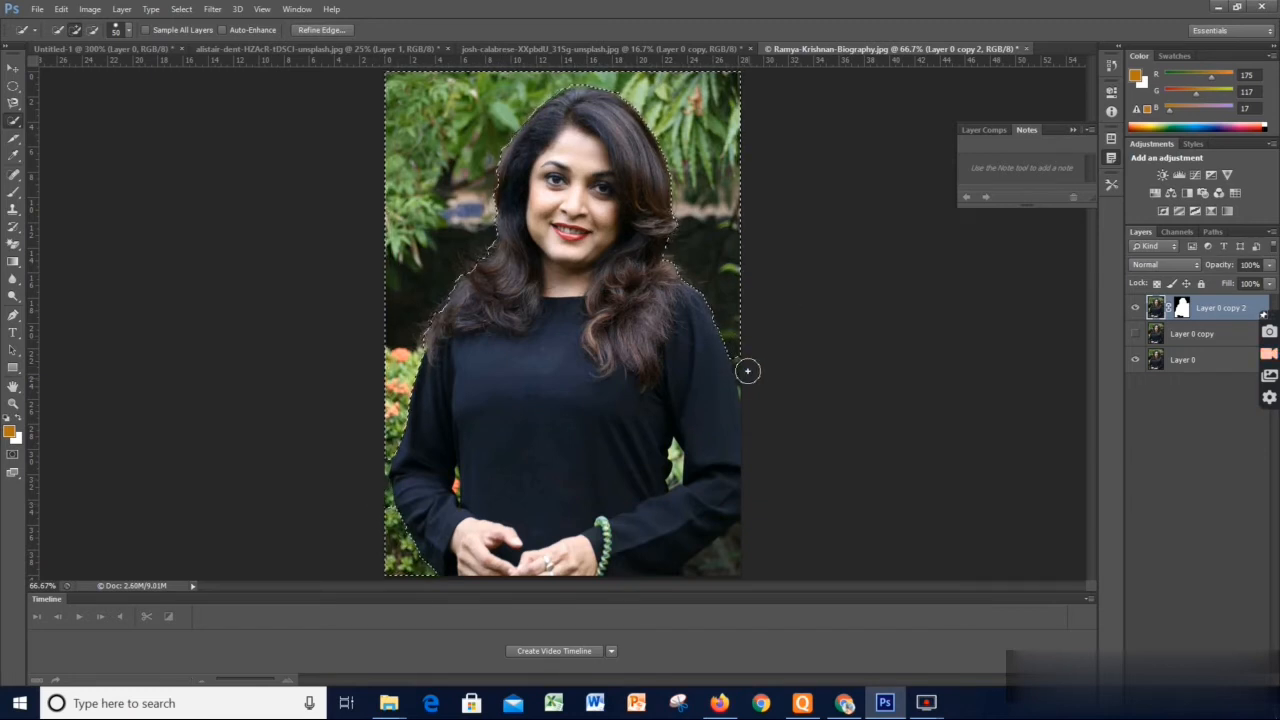
click(744, 364)
click(718, 564)
click(704, 566)
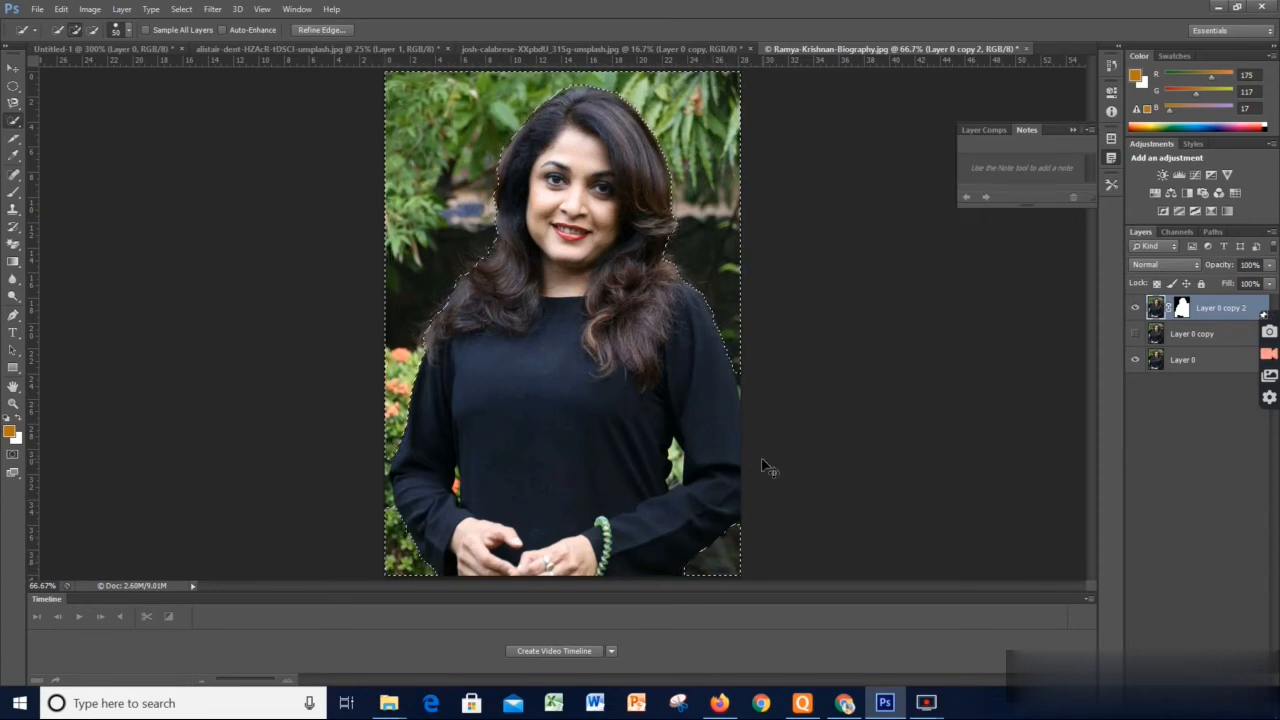
right_click(577, 265)
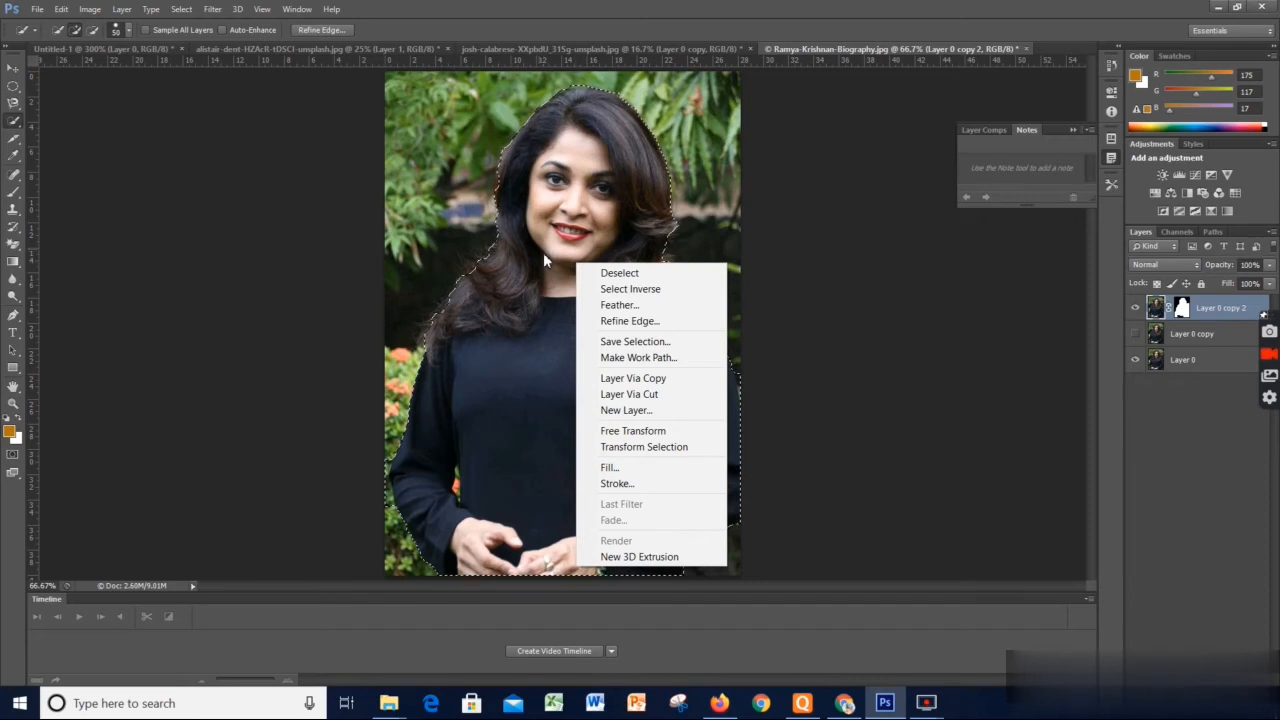
click(450, 350)
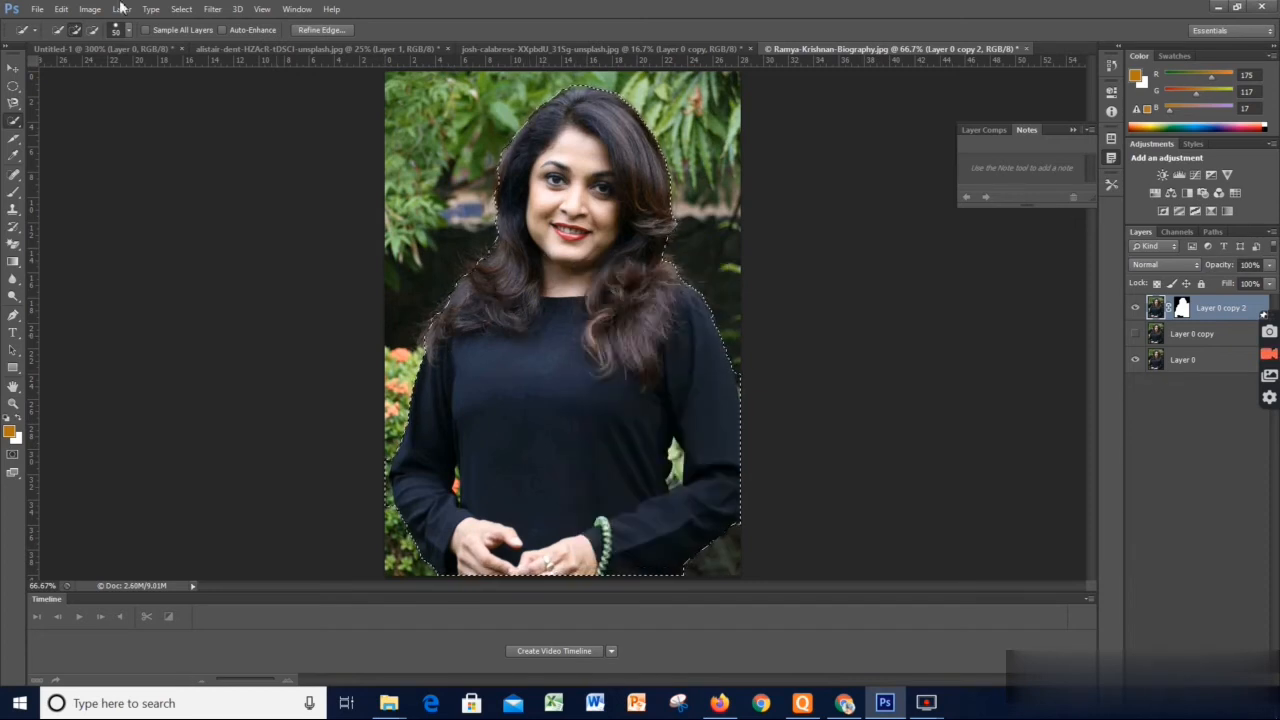
Use Refine Edge to output the inverted selection of the woman to a New Document
click(302, 30)
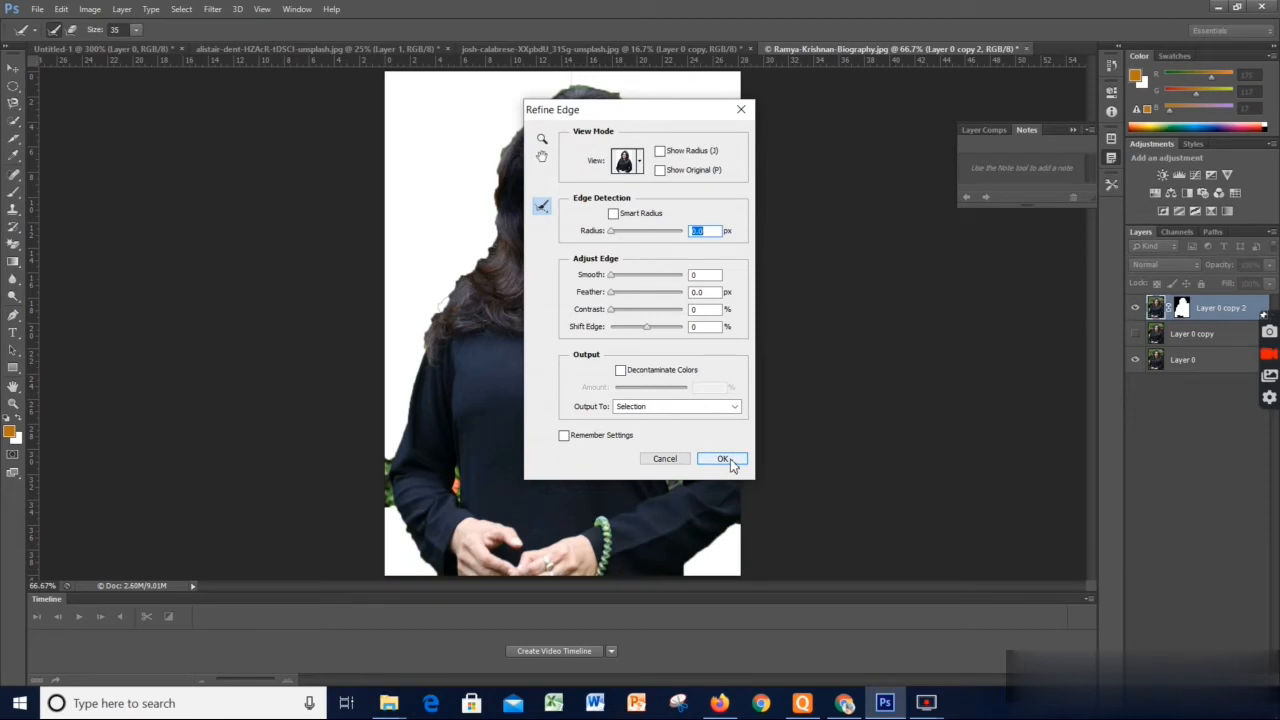
click(683, 408)
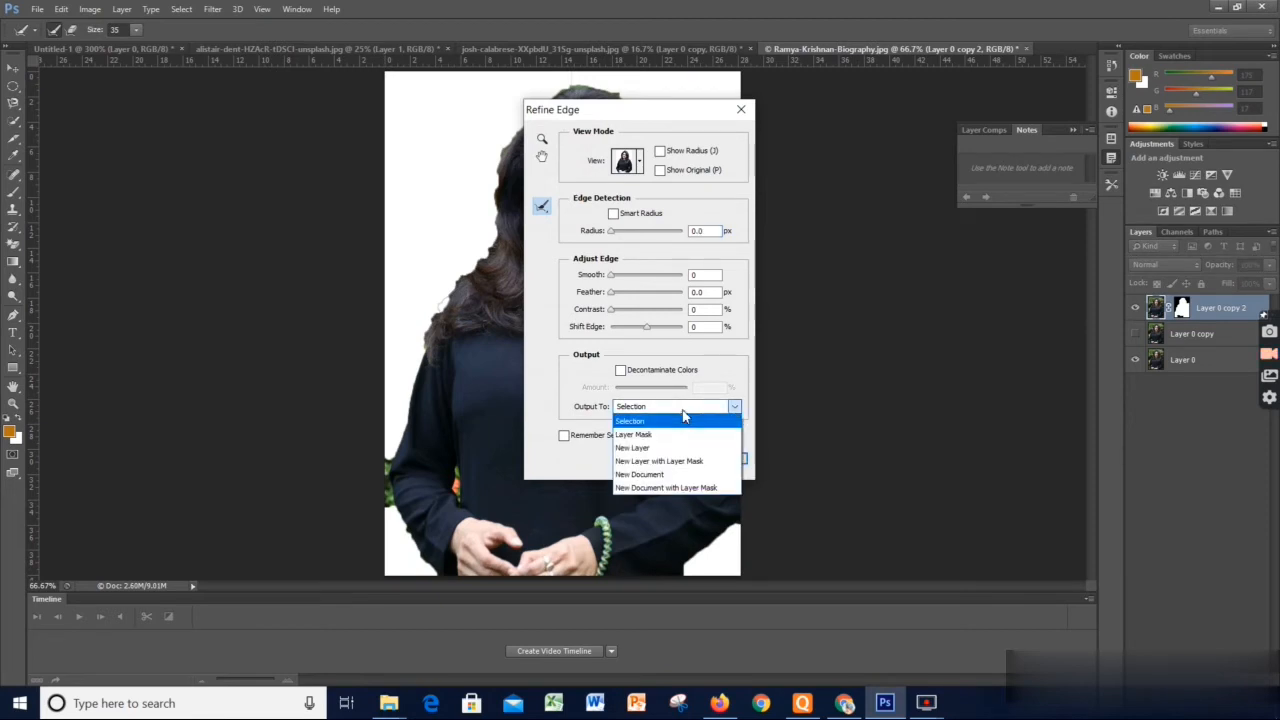
click(686, 476)
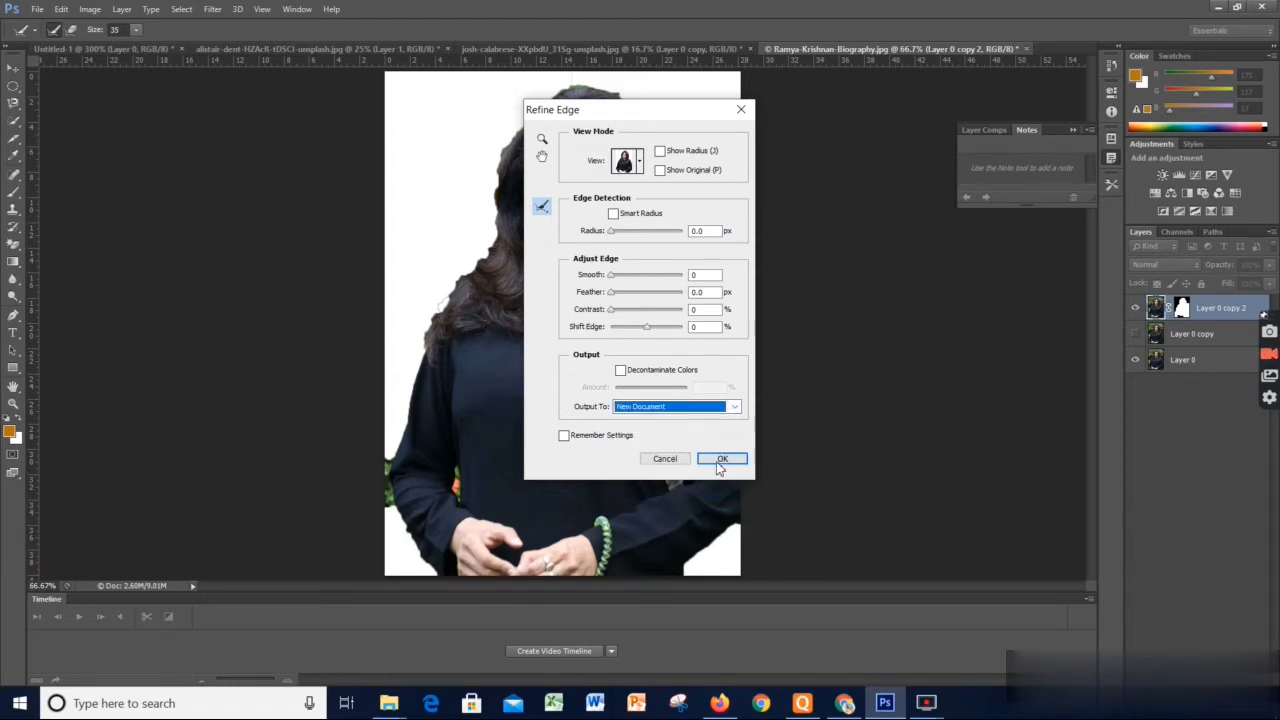
click(728, 459)
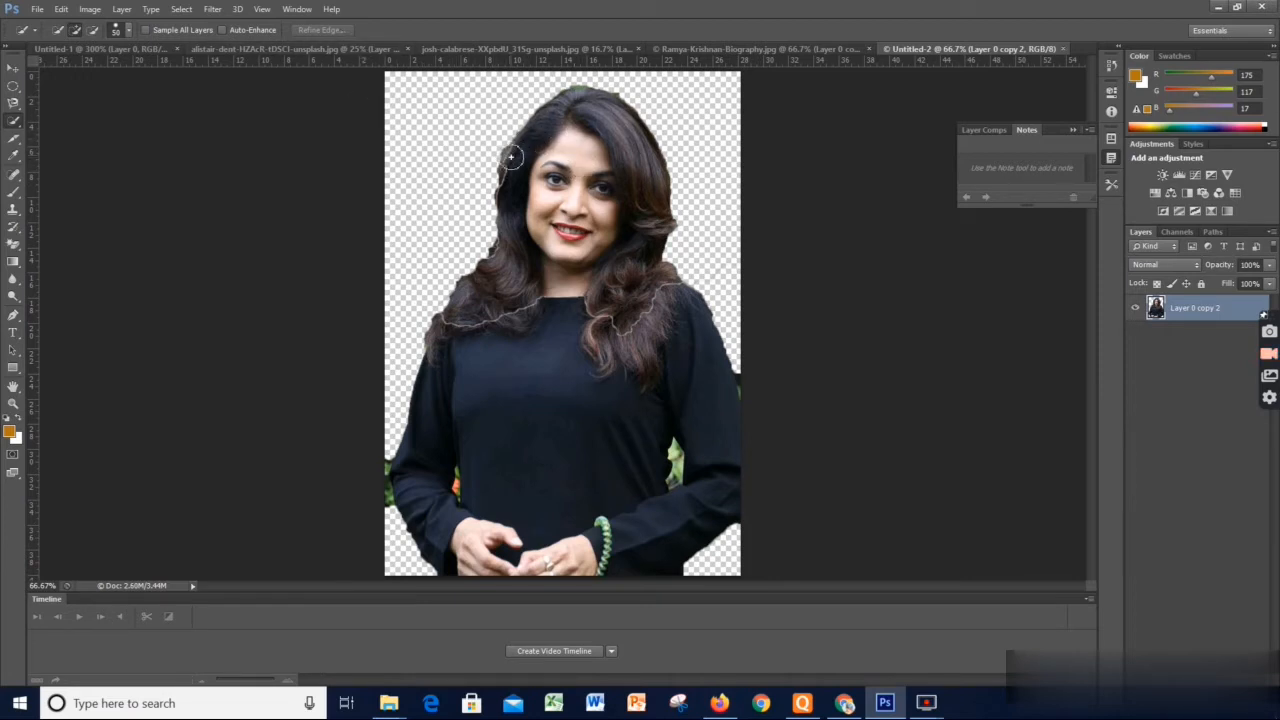
Quick-select the dark hair beside the woman's face and preview that selection in Refine Edge without applying it
drag(511, 158, 470, 204)
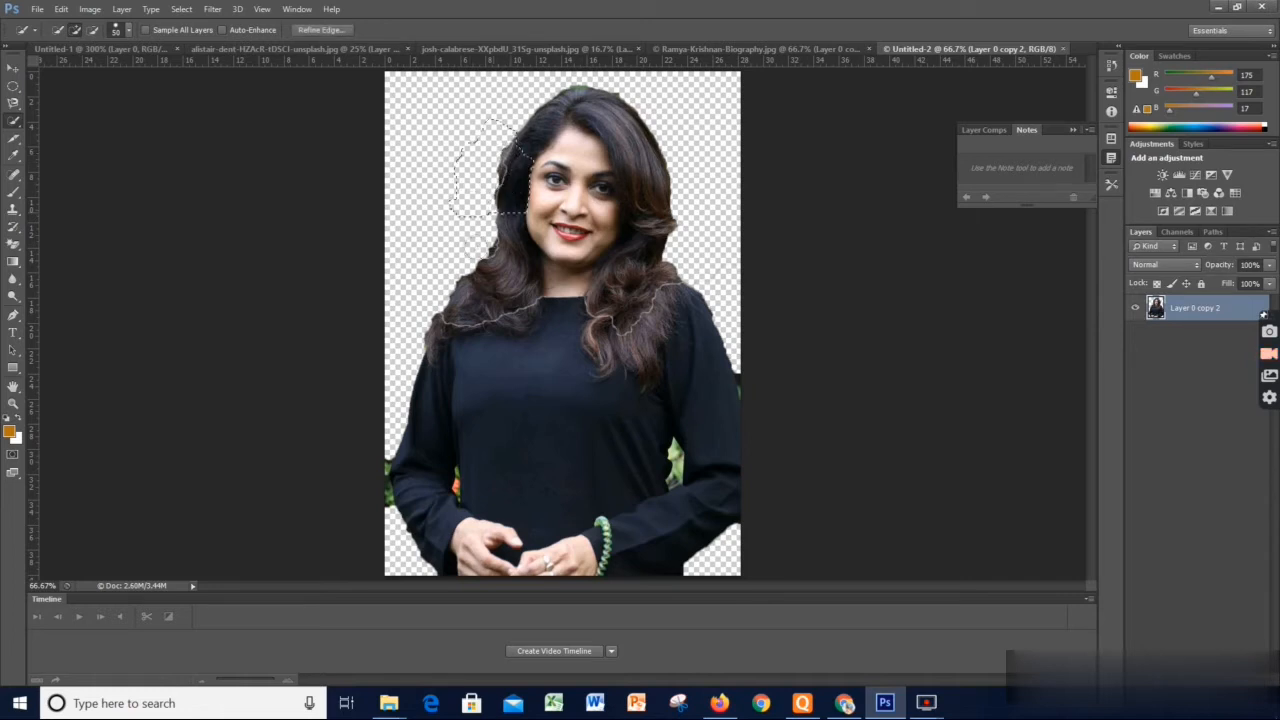
right_click(474, 189)
click(474, 189)
right_click(521, 181)
click(518, 178)
click(315, 30)
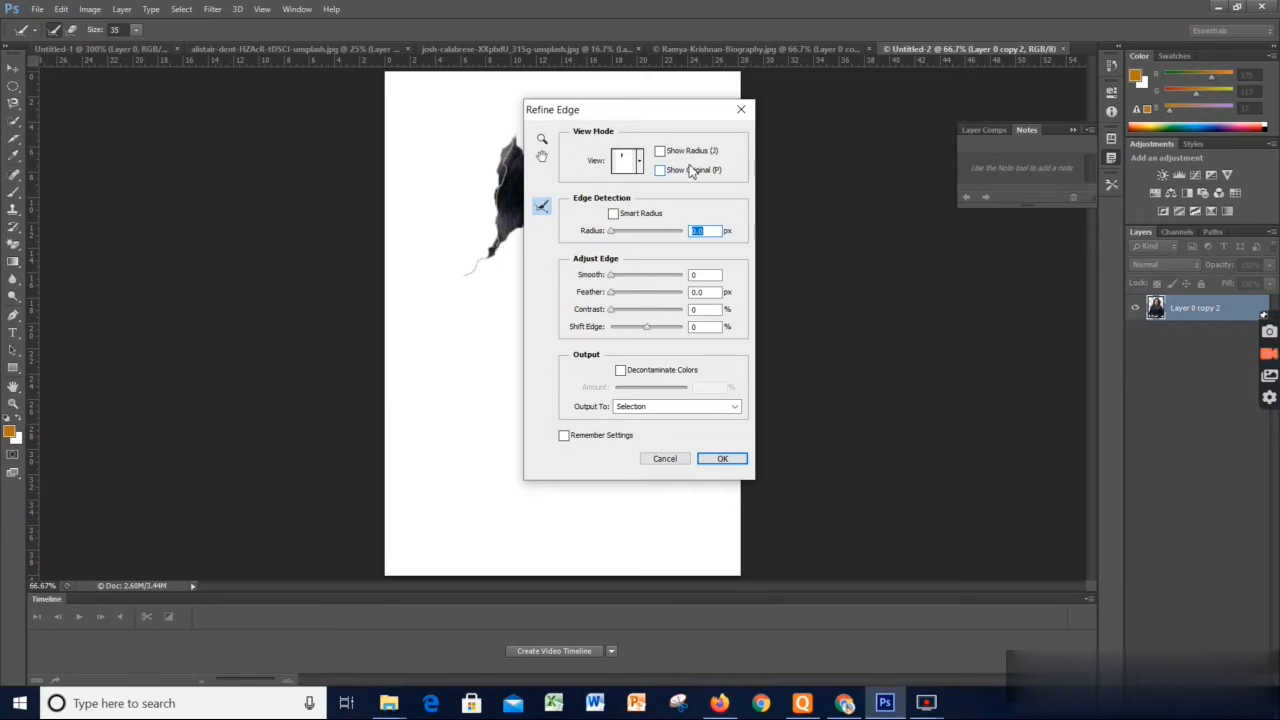
click(668, 460)
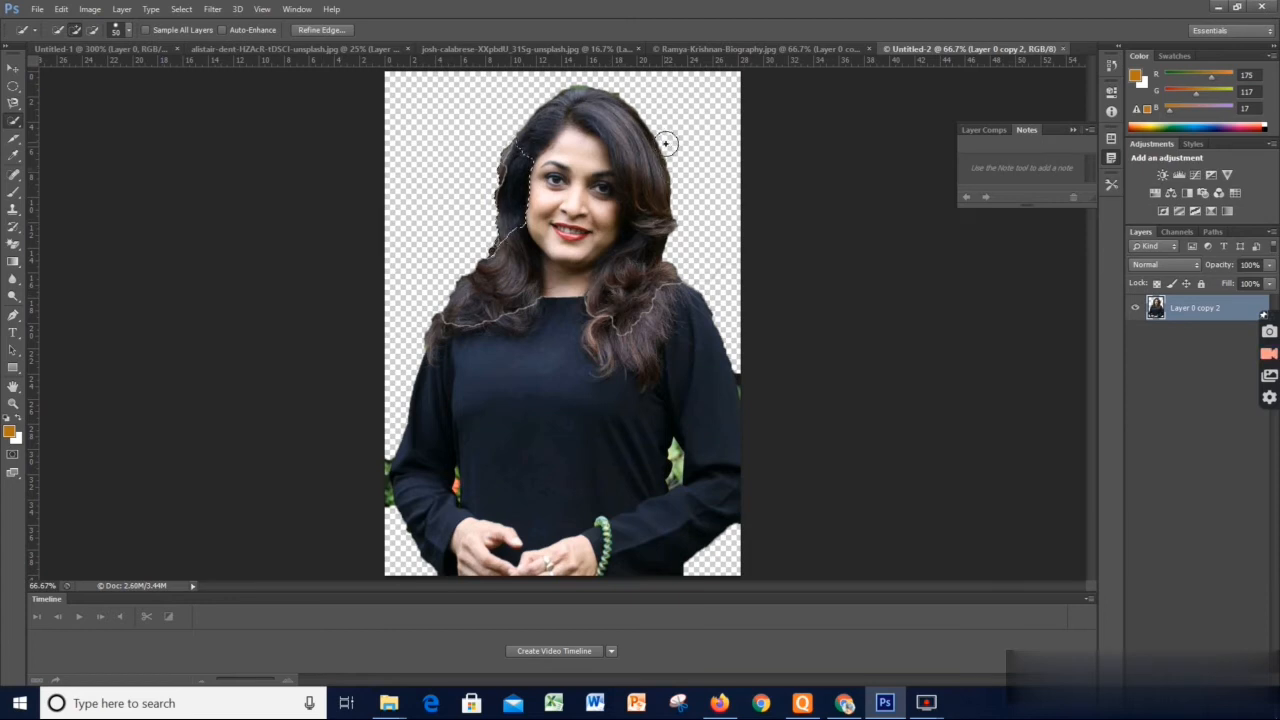
Add the hair on the opposite side of the head to the quick selection, preview it in Refine Edge, and deselect everything
mouse_move(663, 143)
mouse_down()
mouse_move(688, 154)
mouse_move(645, 137)
mouse_up()
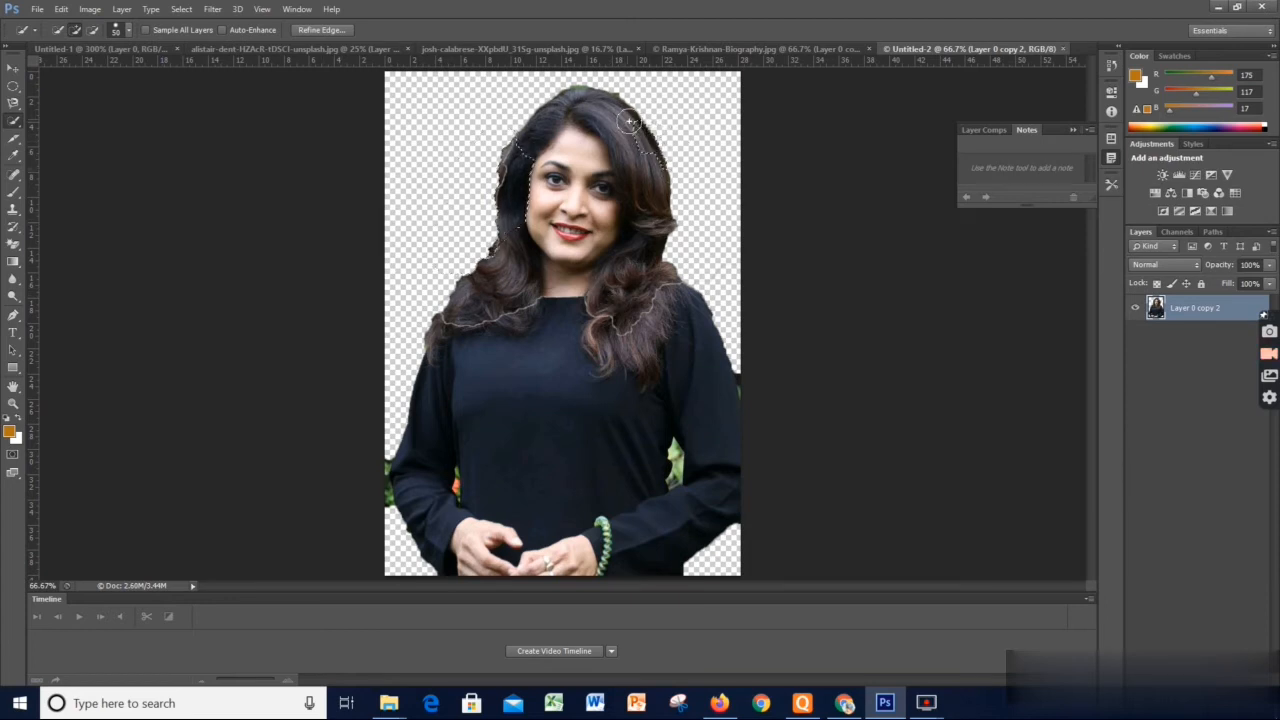
click(632, 125)
click(307, 28)
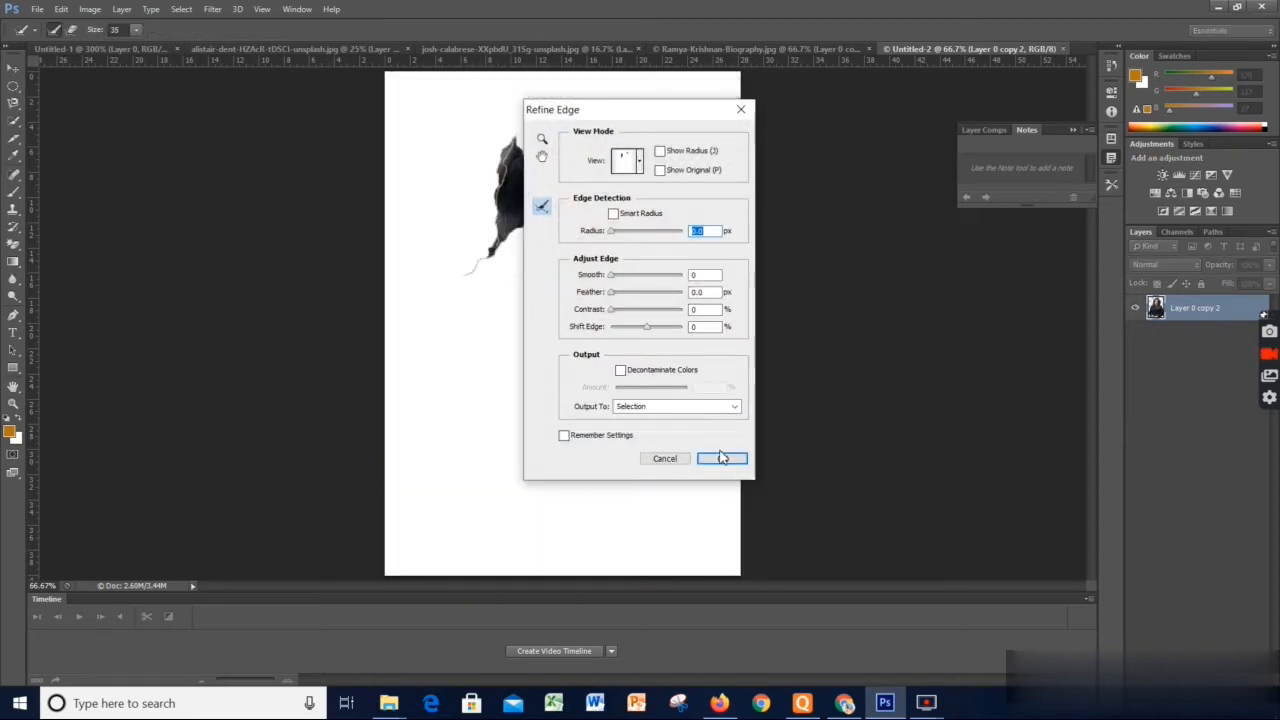
click(665, 459)
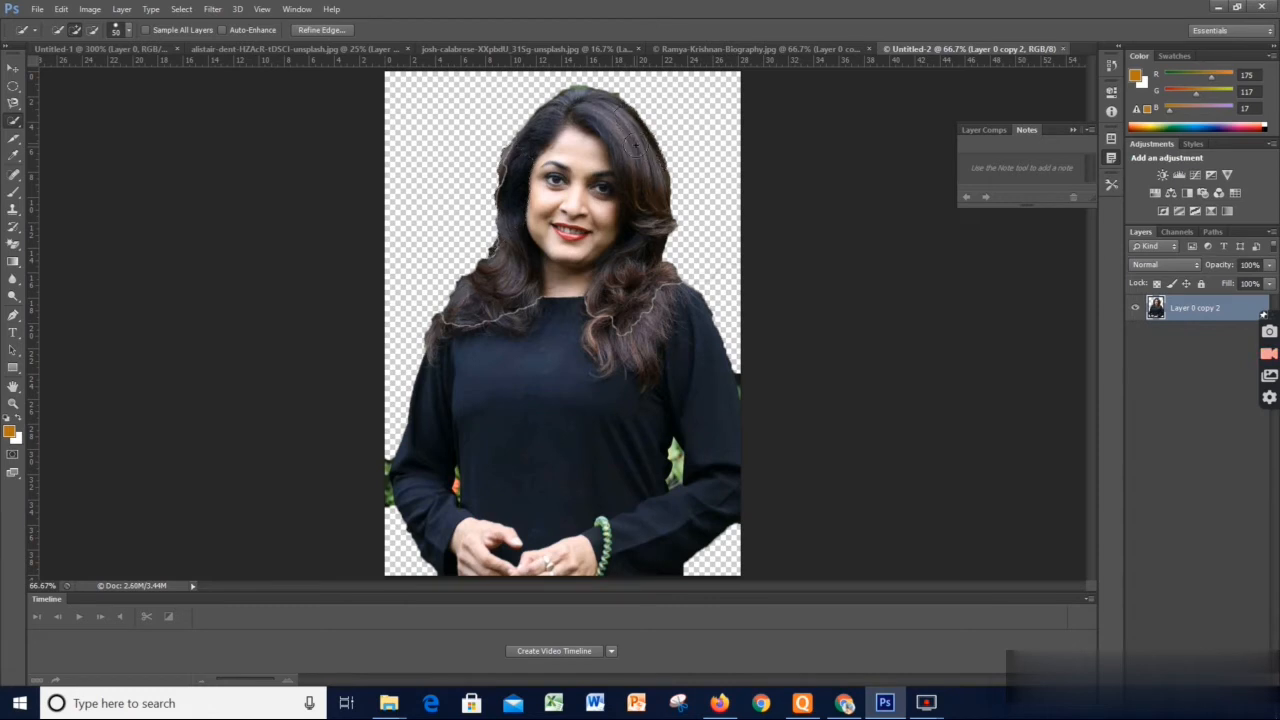
key(ctrl+d)
right_click(614, 137)
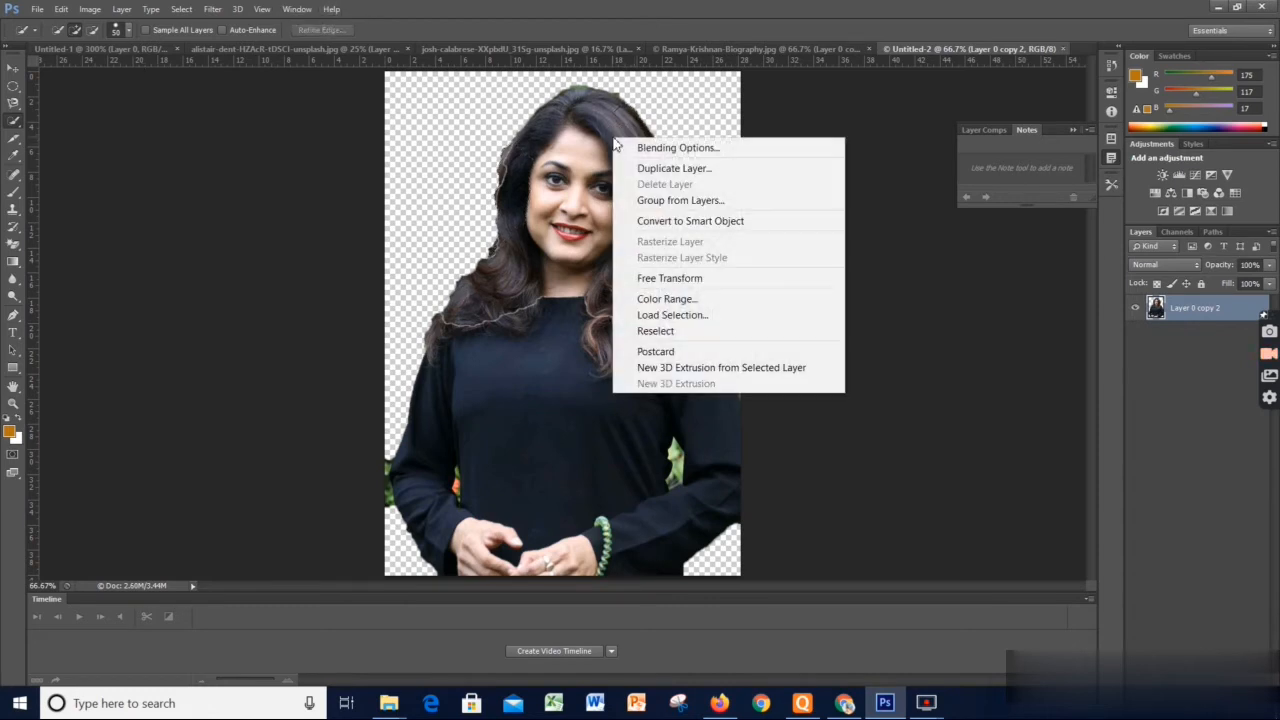
key(Escape)
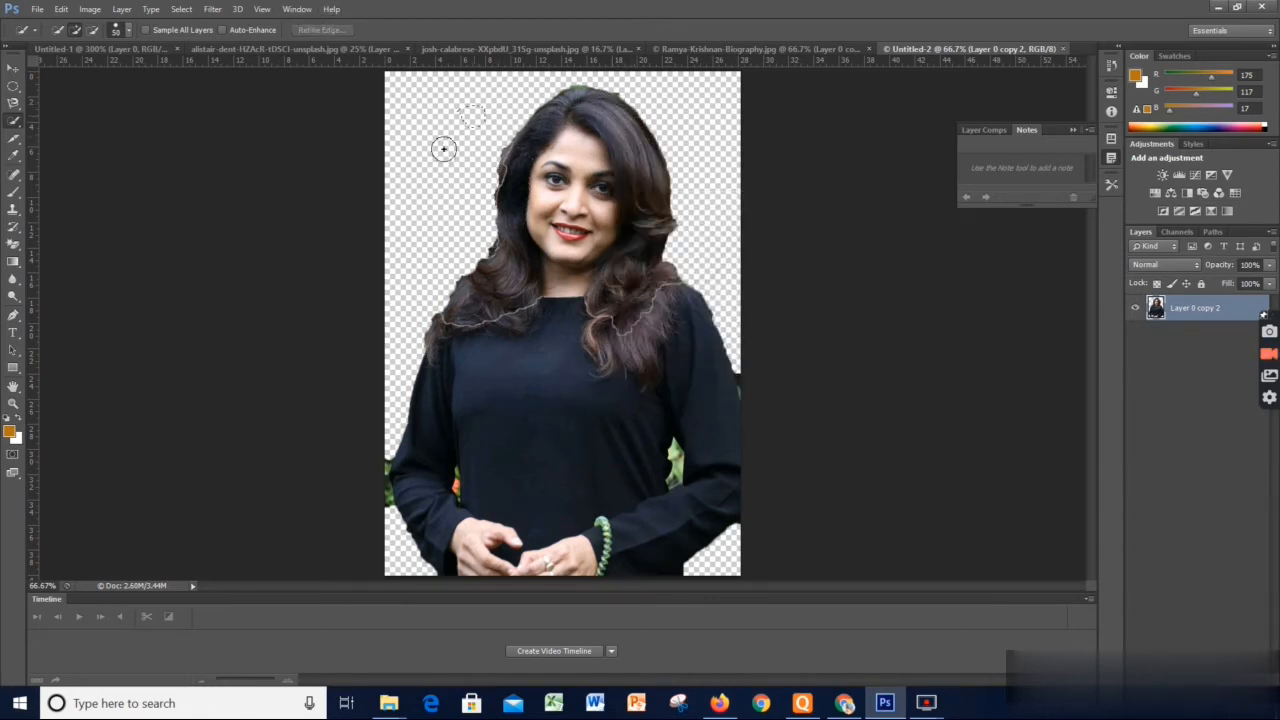
Quick-select the transparent area around the woman and run Refine Edge with Show Radius enabled and output to Selection
mouse_move(401, 335)
mouse_down()
mouse_move(694, 39)
mouse_move(717, 259)
mouse_up()
mouse_move(498, 90)
mouse_down()
mouse_move(596, 75)
mouse_move(667, 95)
mouse_move(587, 76)
mouse_move(468, 99)
mouse_move(607, 71)
mouse_move(659, 77)
mouse_up()
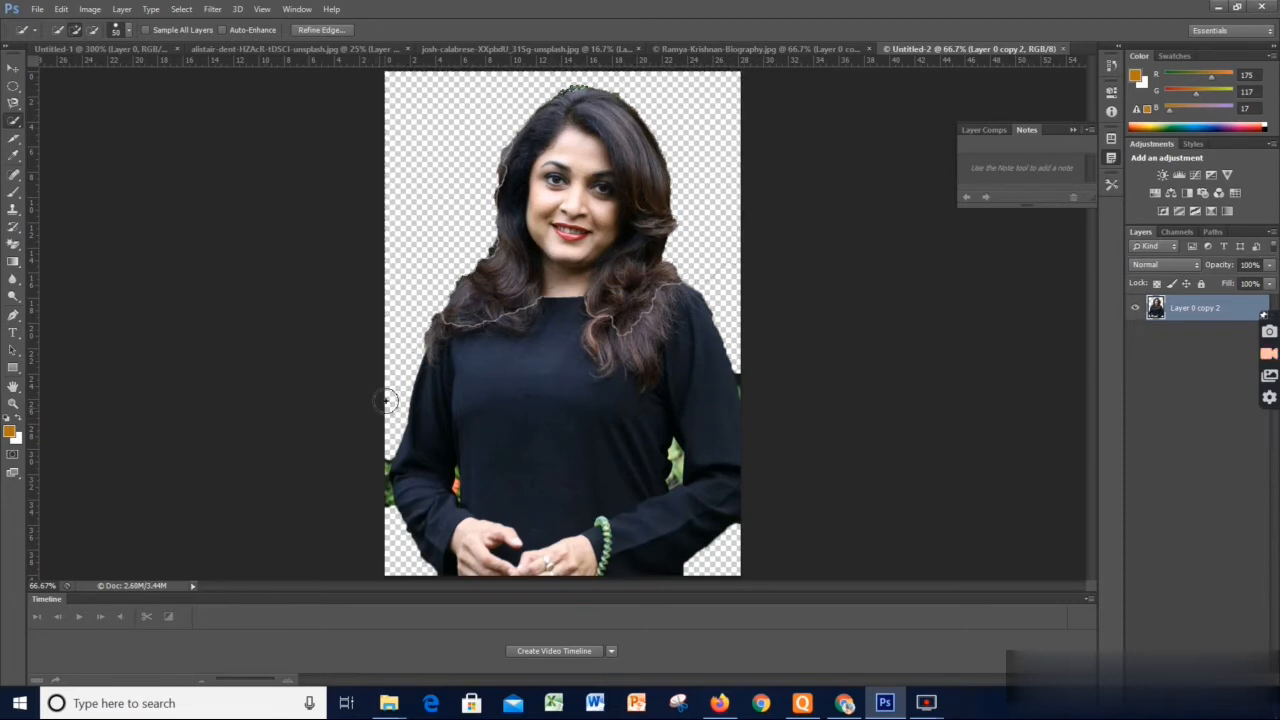
mouse_move(396, 388)
mouse_down()
mouse_move(386, 307)
mouse_move(426, 111)
mouse_up()
key(ctrl+d)
click(322, 30)
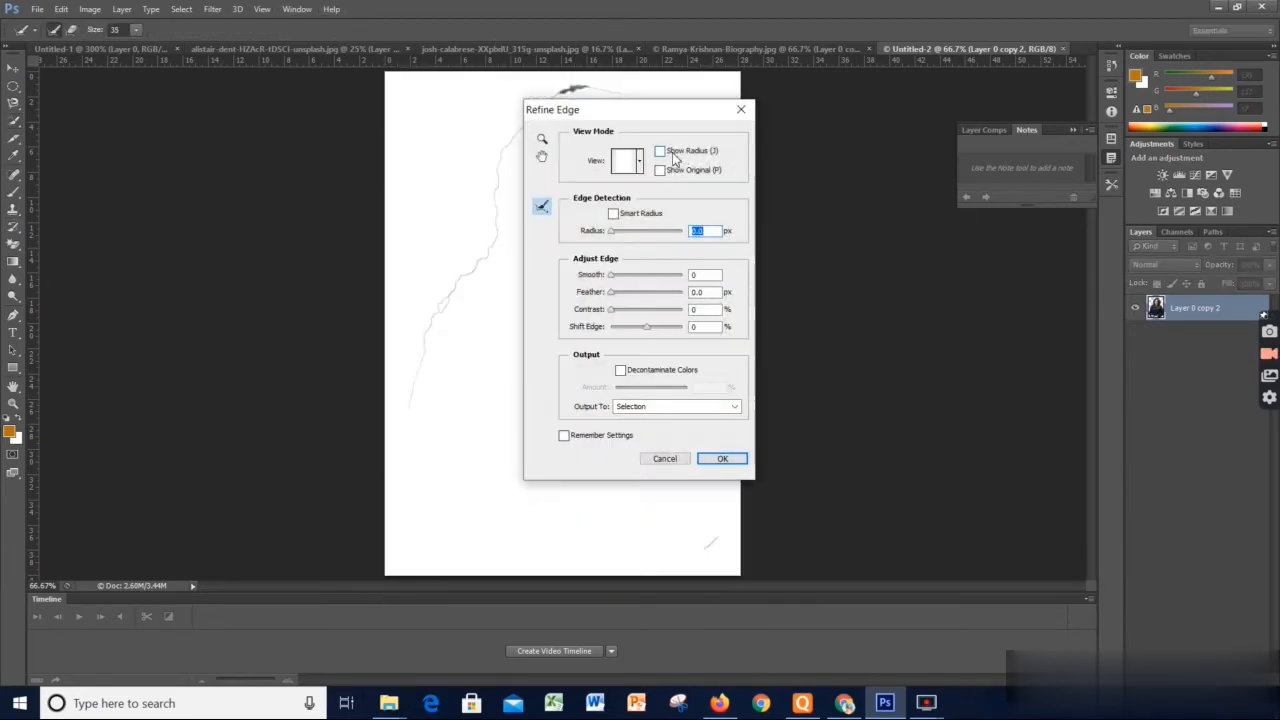
click(659, 151)
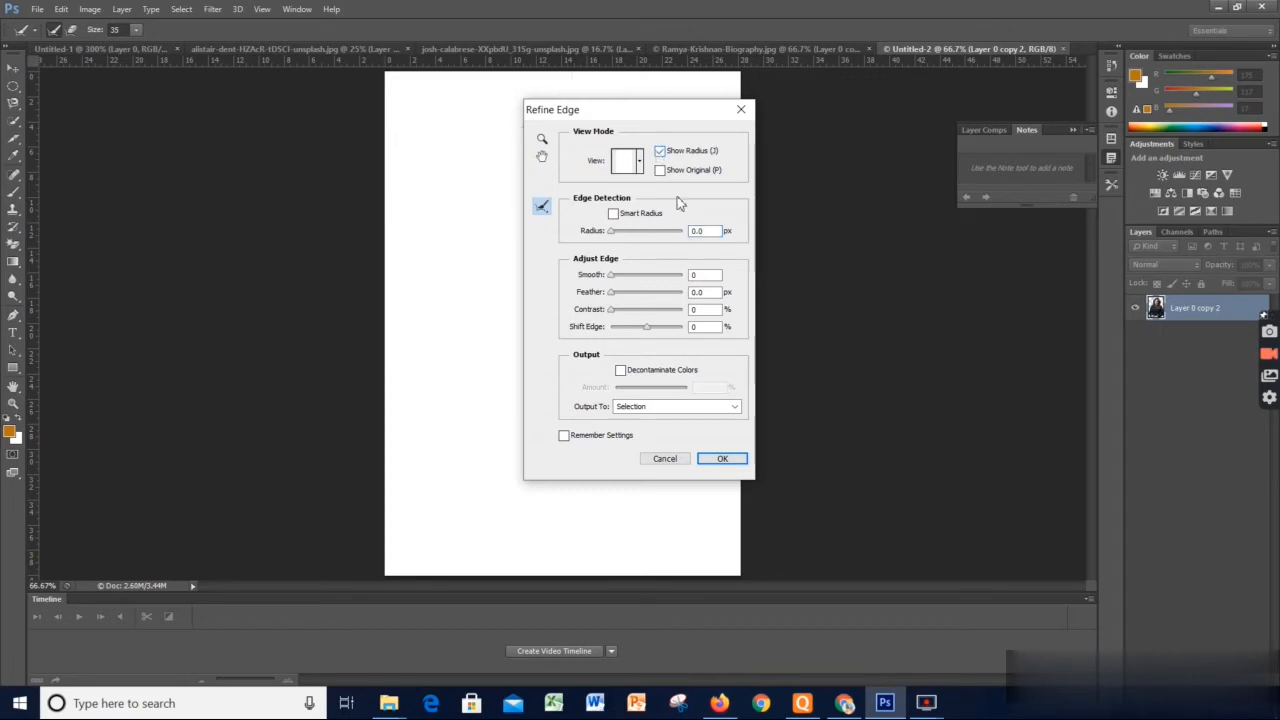
click(718, 460)
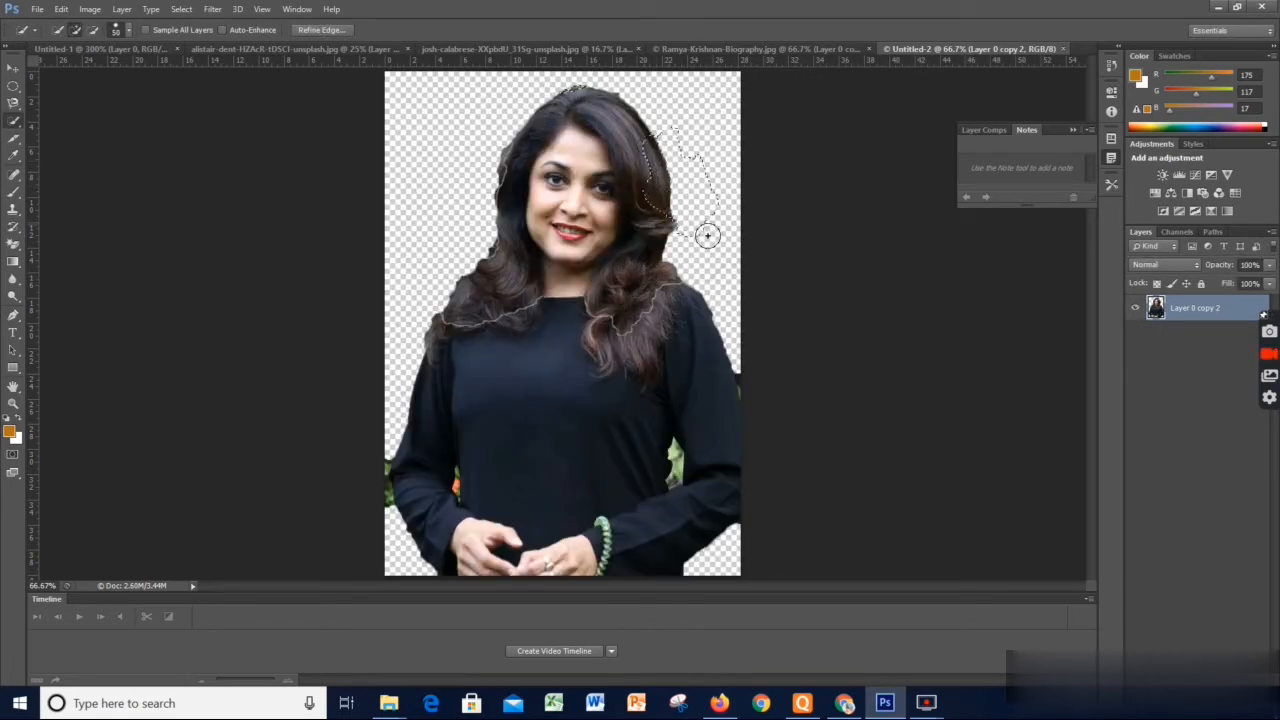
Extend the quick selection along the woman's hair outline and clear the selection
drag(707, 236, 679, 240)
mouse_move(565, 82)
mouse_down()
mouse_move(492, 158)
mouse_move(503, 155)
mouse_move(510, 188)
mouse_move(493, 234)
mouse_move(505, 240)
mouse_move(468, 338)
mouse_move(459, 294)
mouse_move(448, 308)
mouse_move(486, 256)
mouse_up()
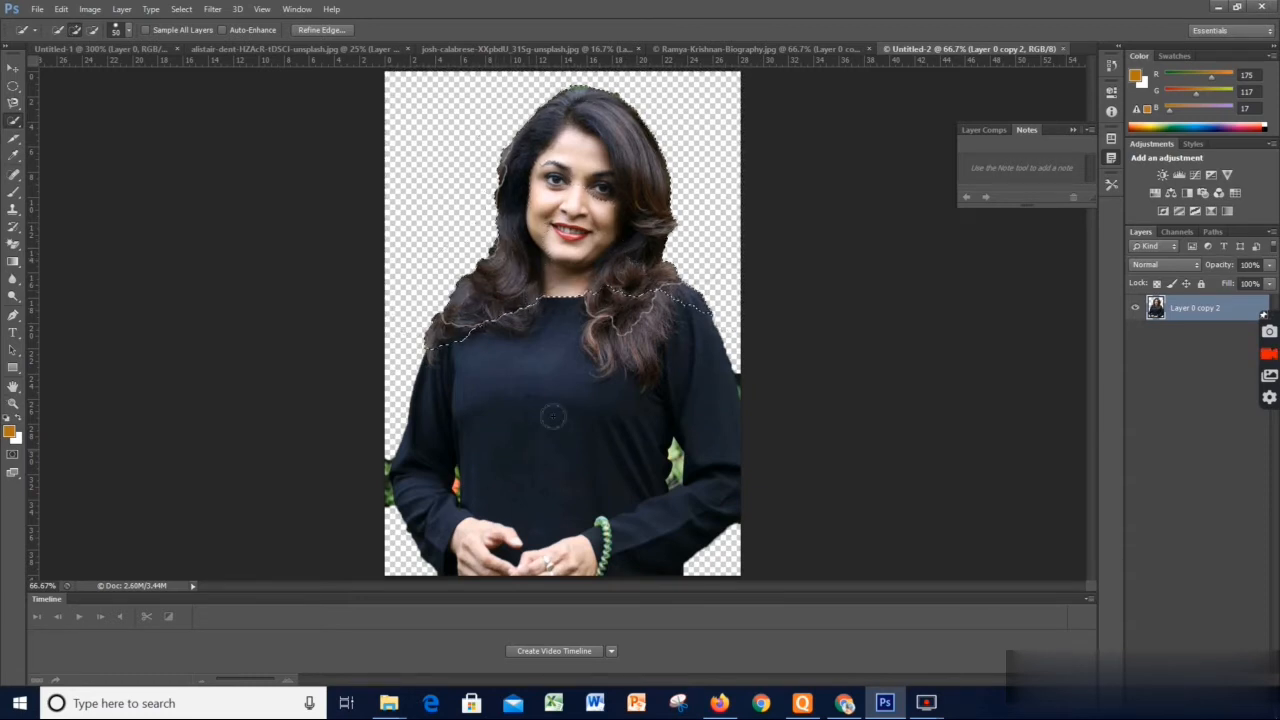
click(414, 177)
key(ctrl+z)
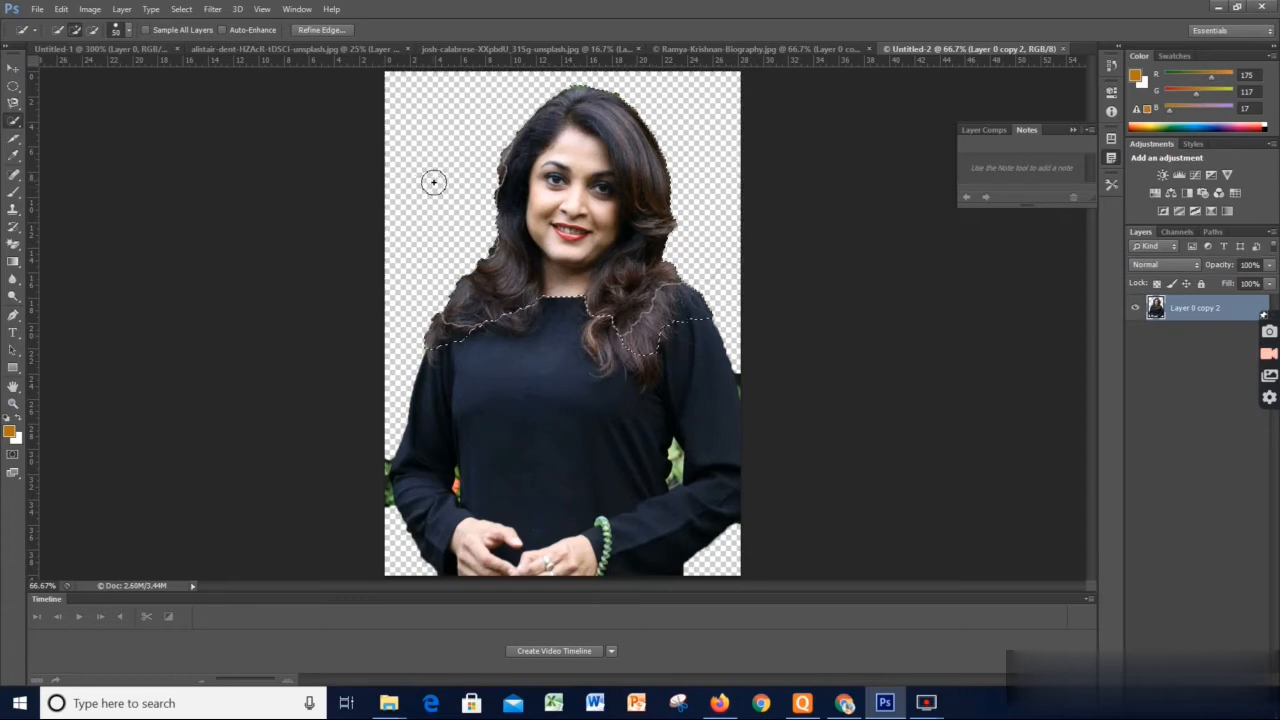
click(340, 29)
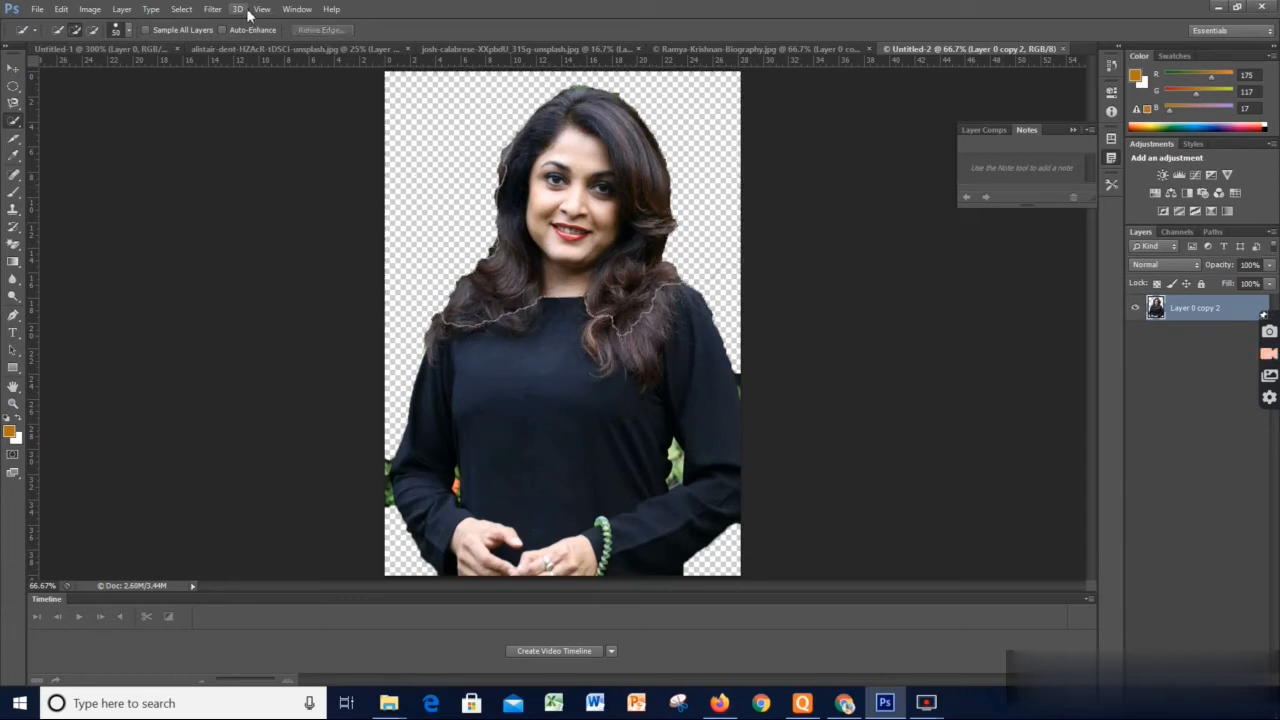
Test a quick-selection stroke over the hair at the shoulder, and enable Auto-Enhance
drag(676, 341, 635, 280)
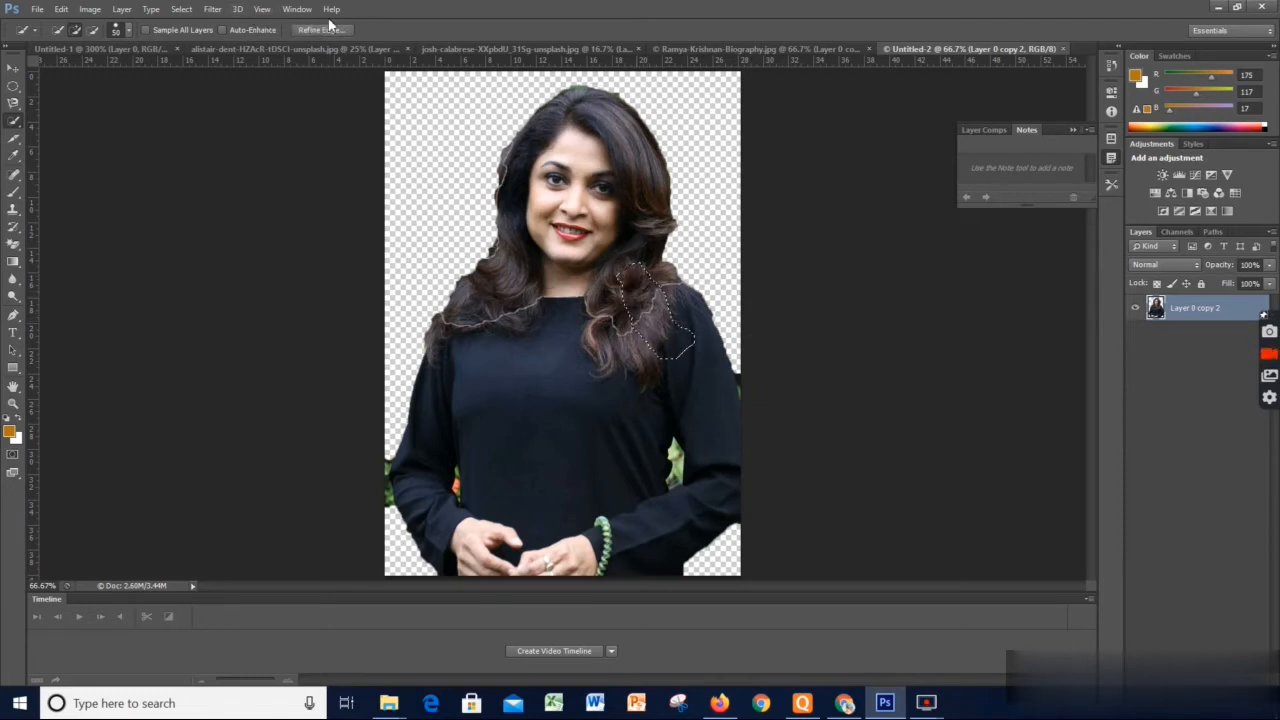
click(223, 29)
key(ctrl+d)
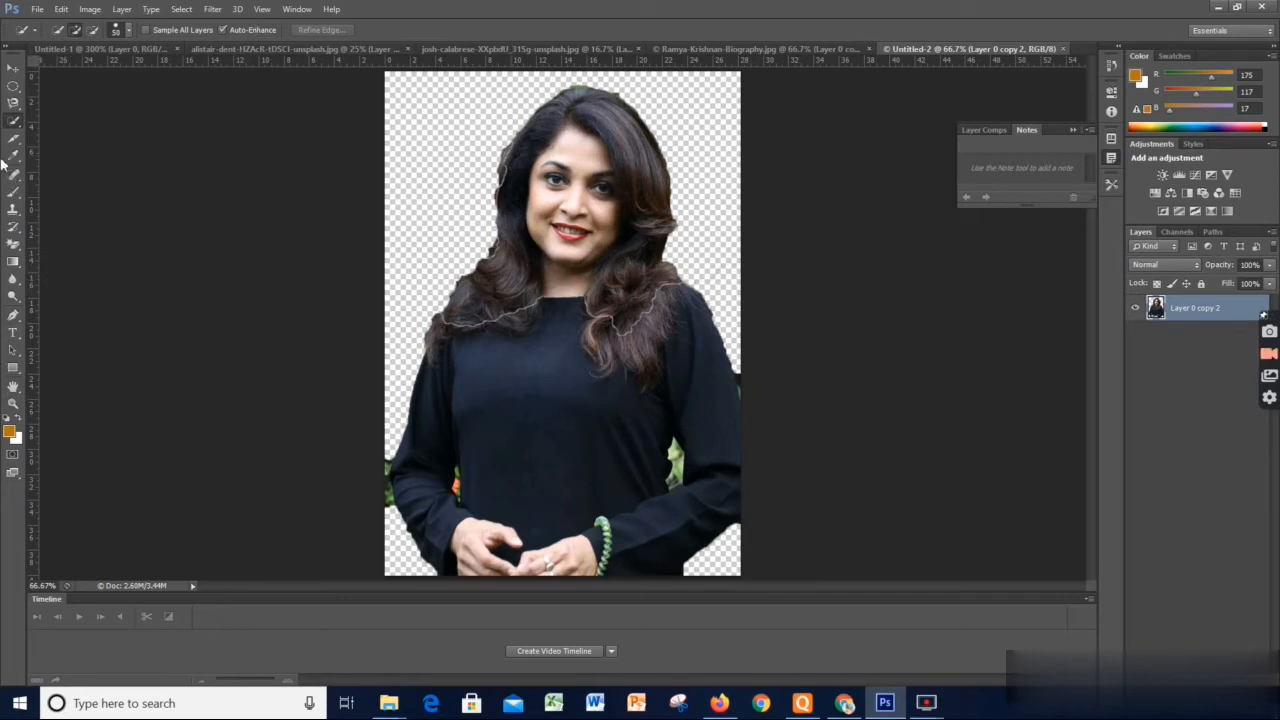
right_click(17, 128)
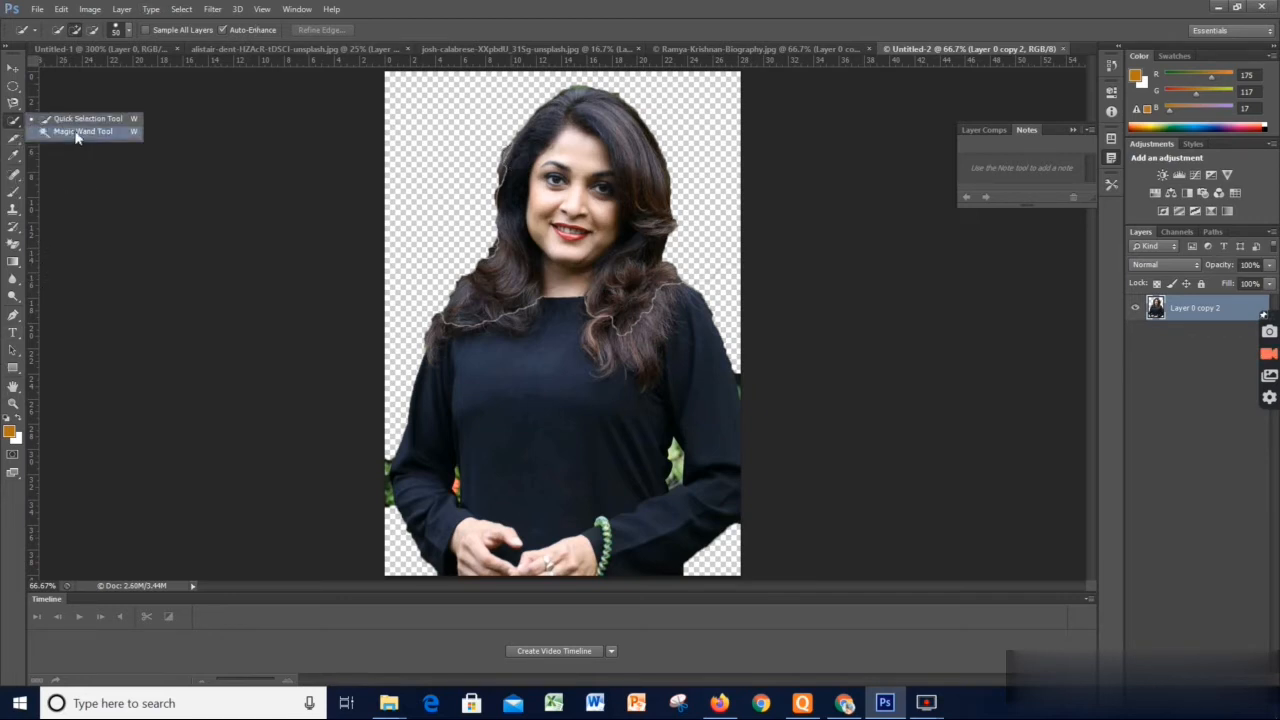
click(16, 148)
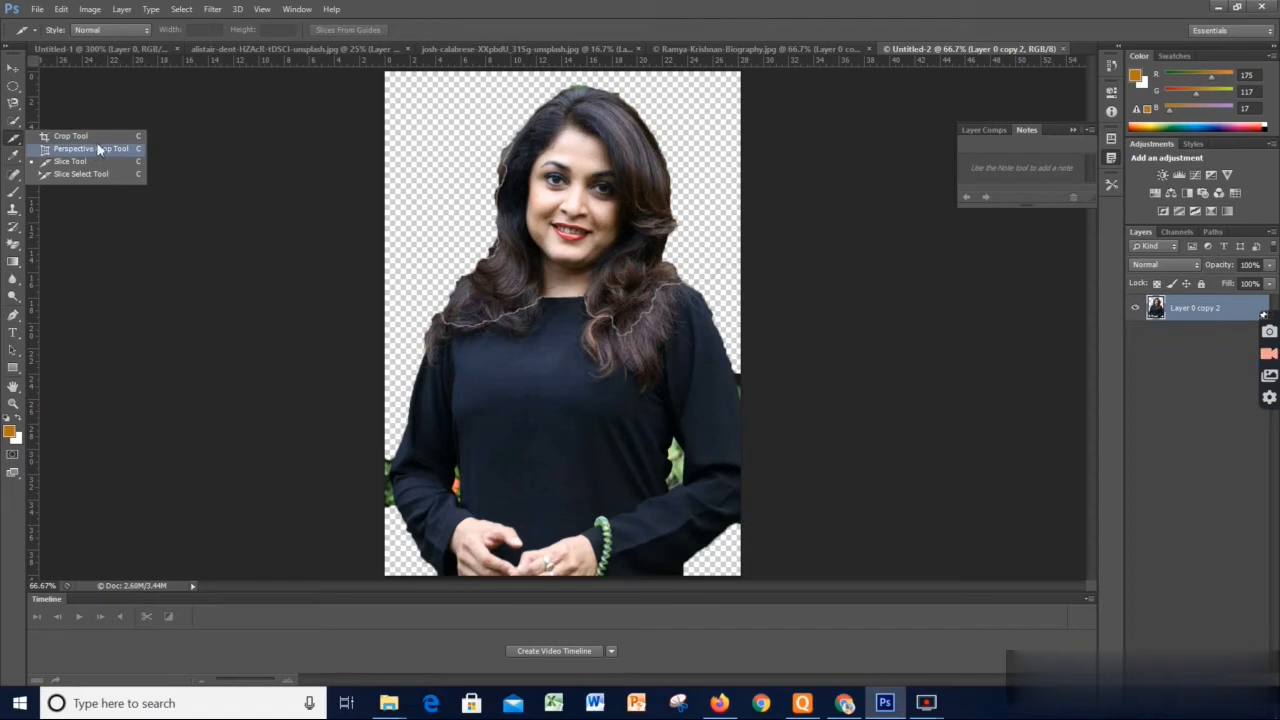
click(193, 142)
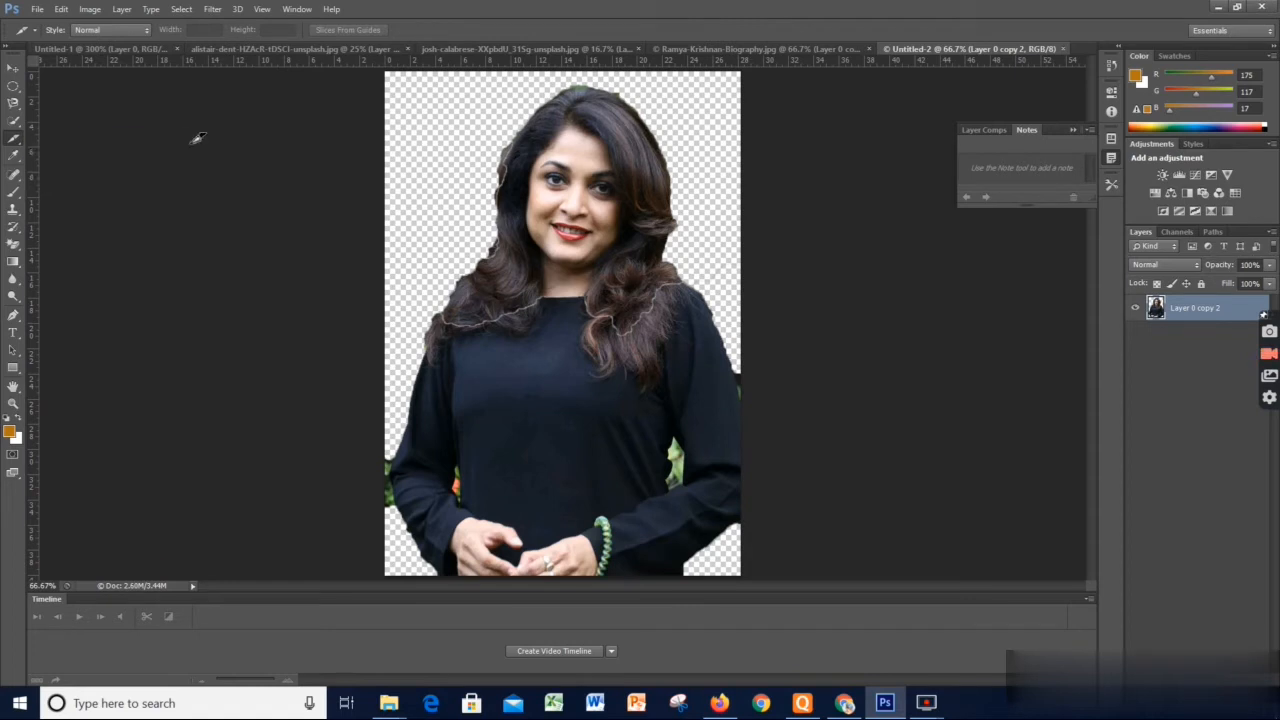
click(38, 10)
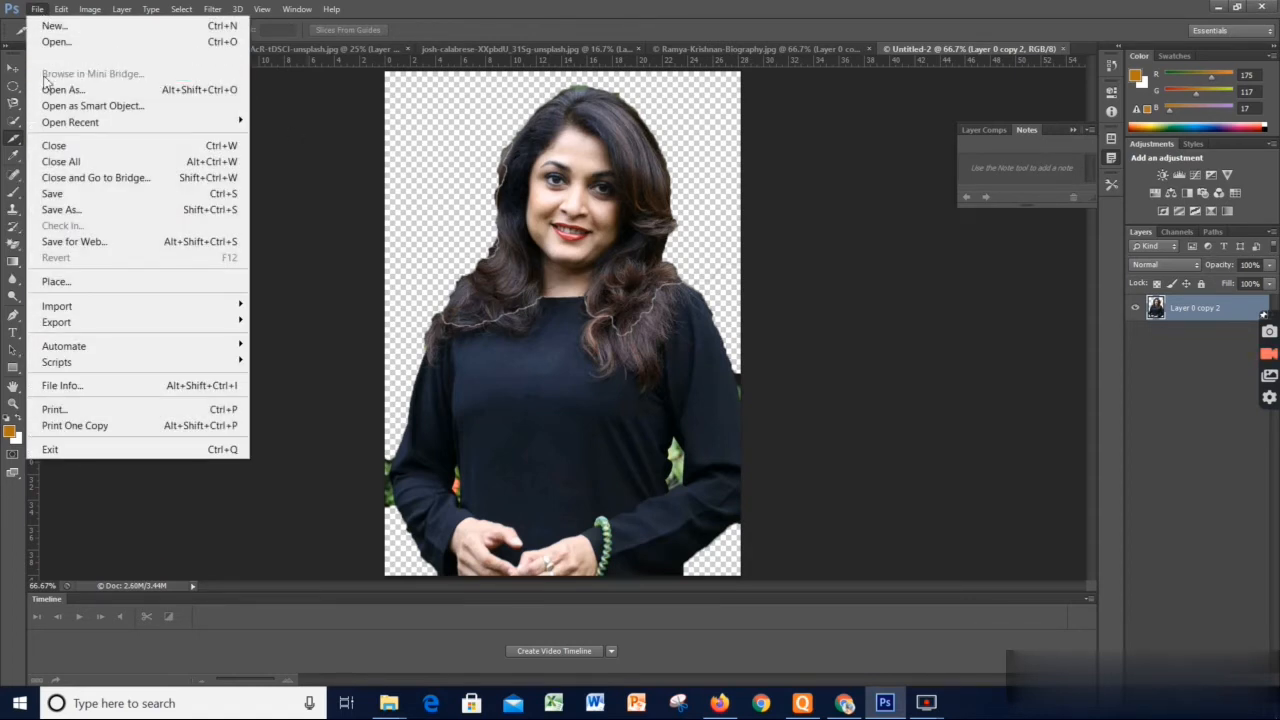
click(320, 106)
Try to crop the image to the woman's head and upper torso, undo the crop frame, and leave cropping without applying it
right_click(17, 147)
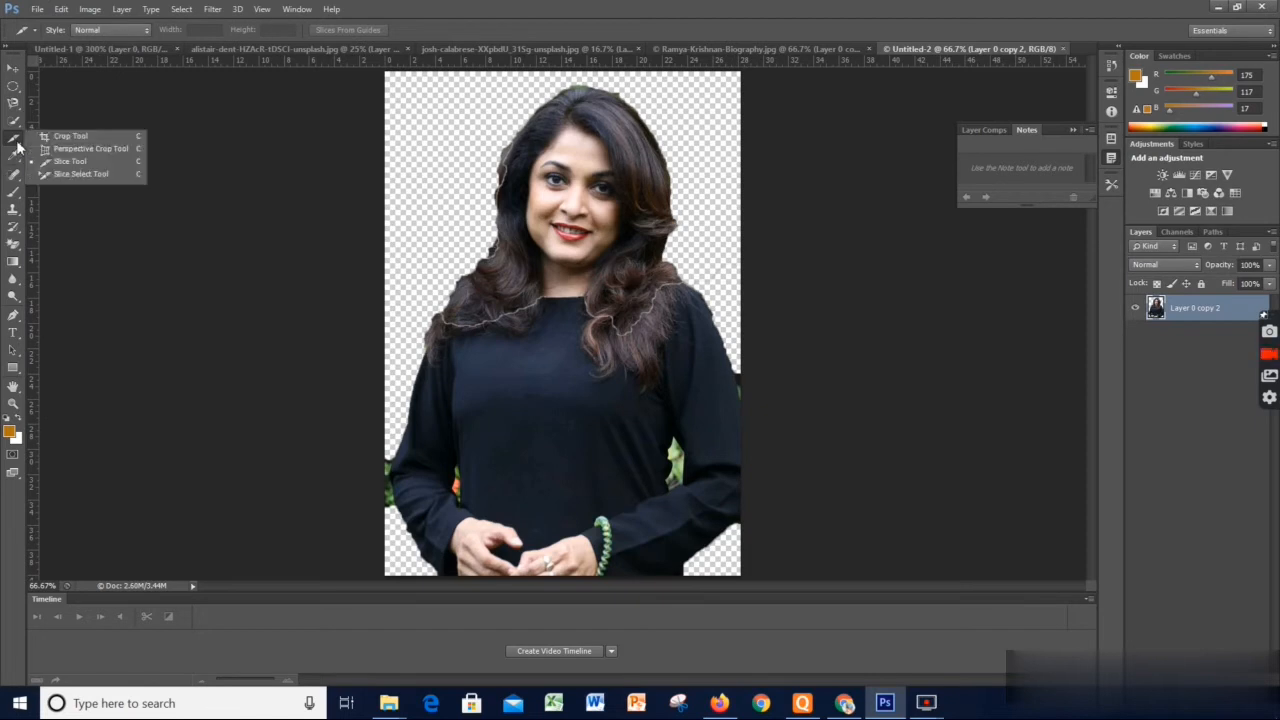
click(95, 140)
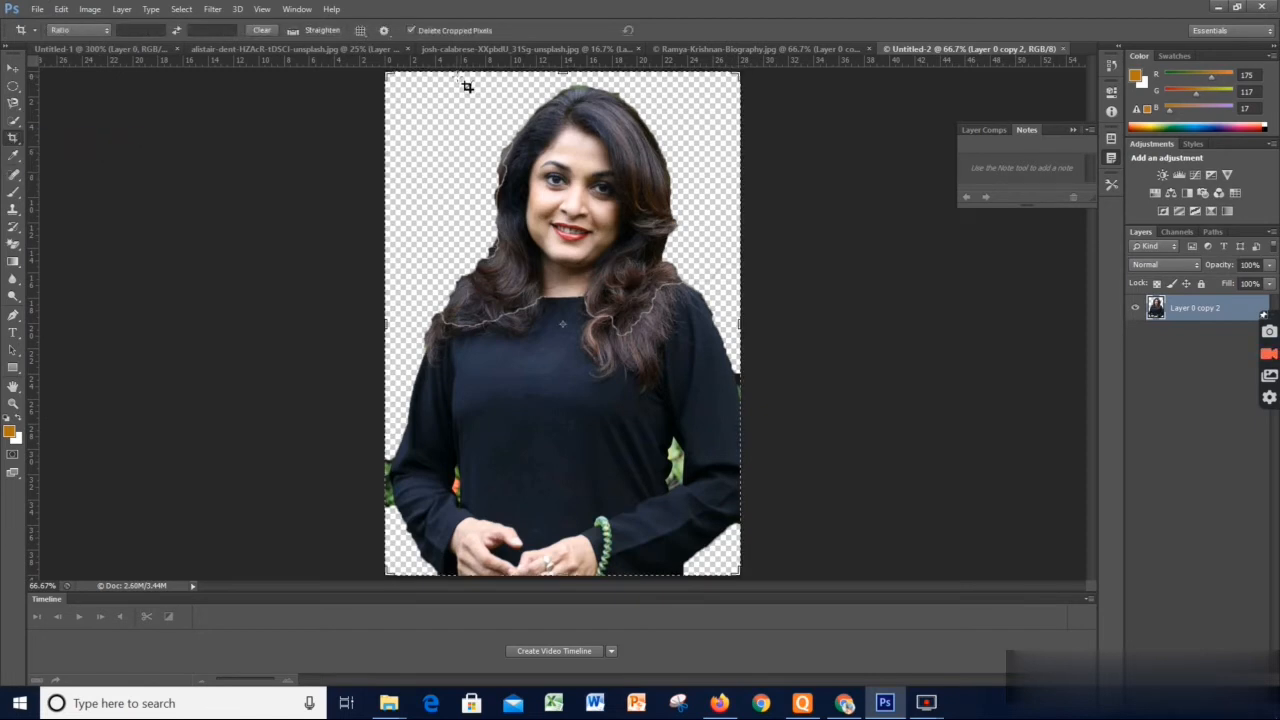
drag(457, 77, 719, 386)
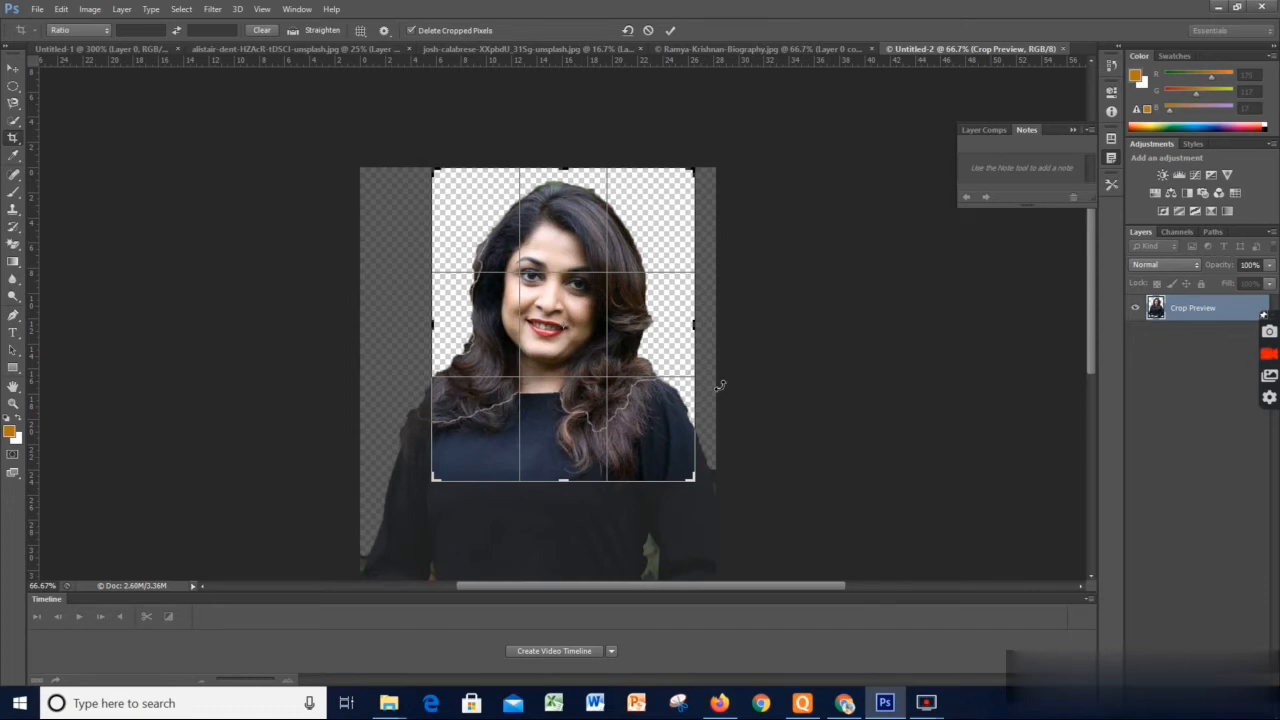
key(ctrl+z)
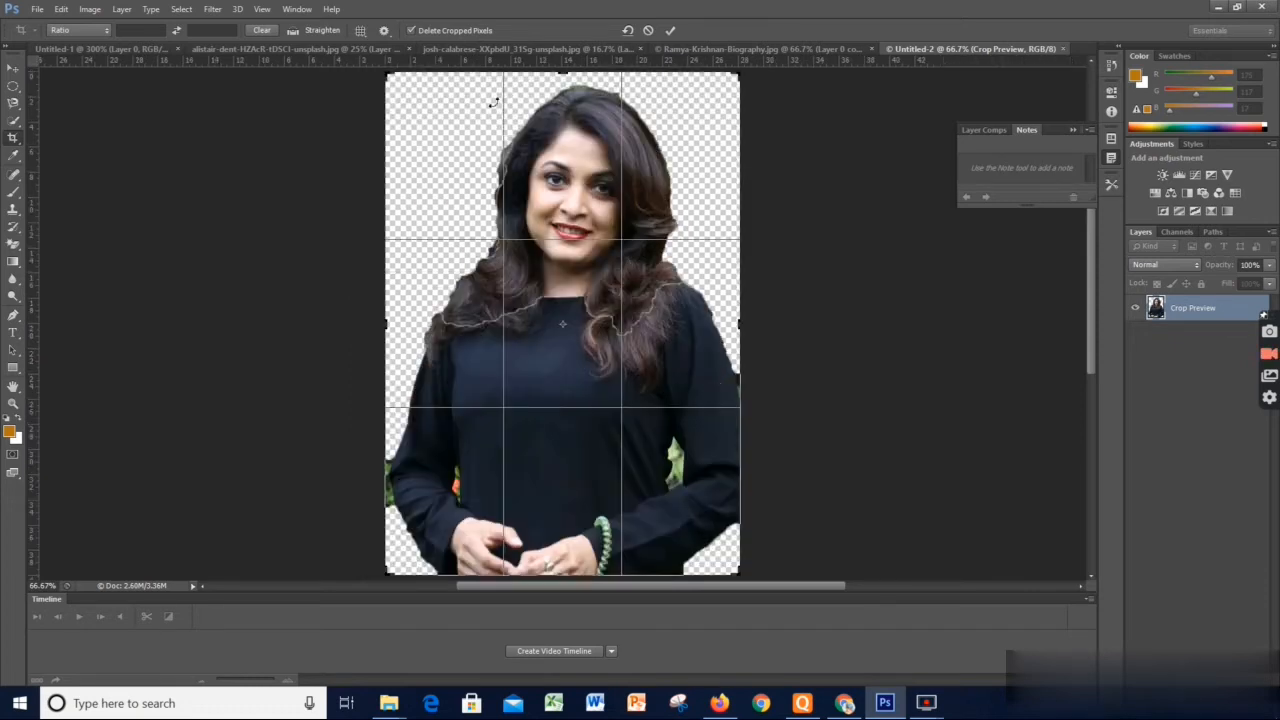
right_click(13, 138)
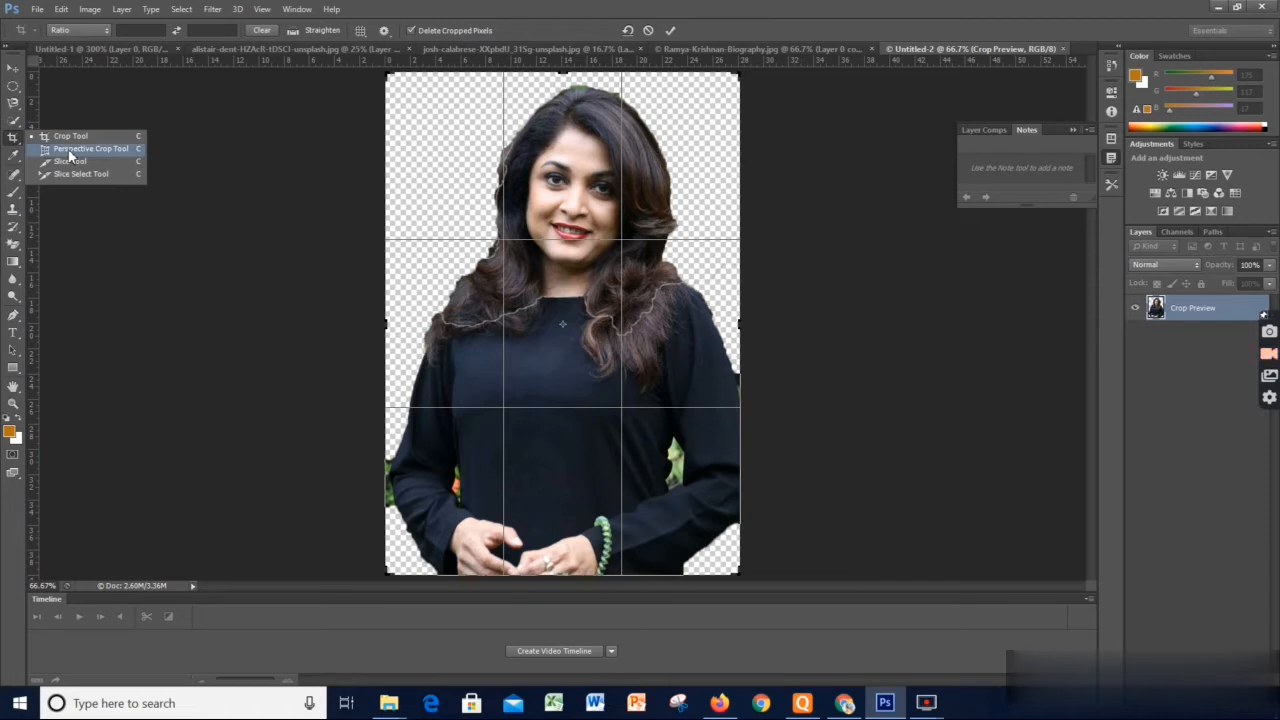
click(213, 153)
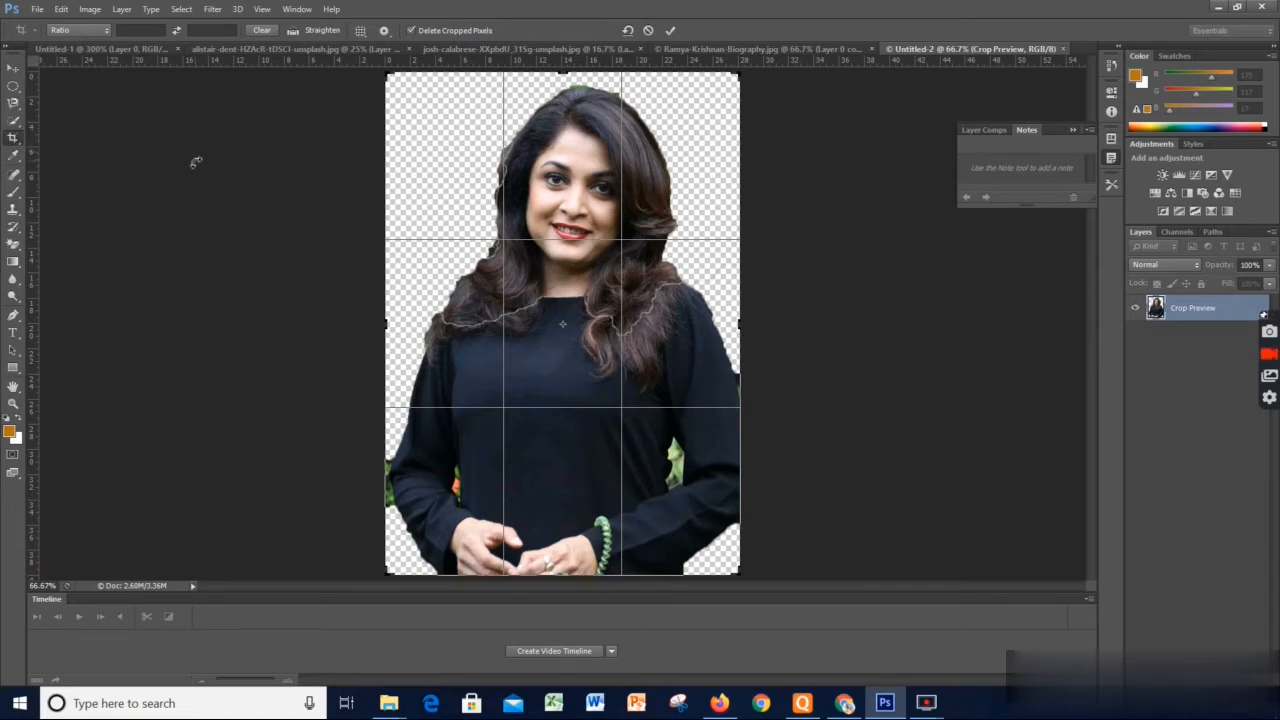
click(37, 9)
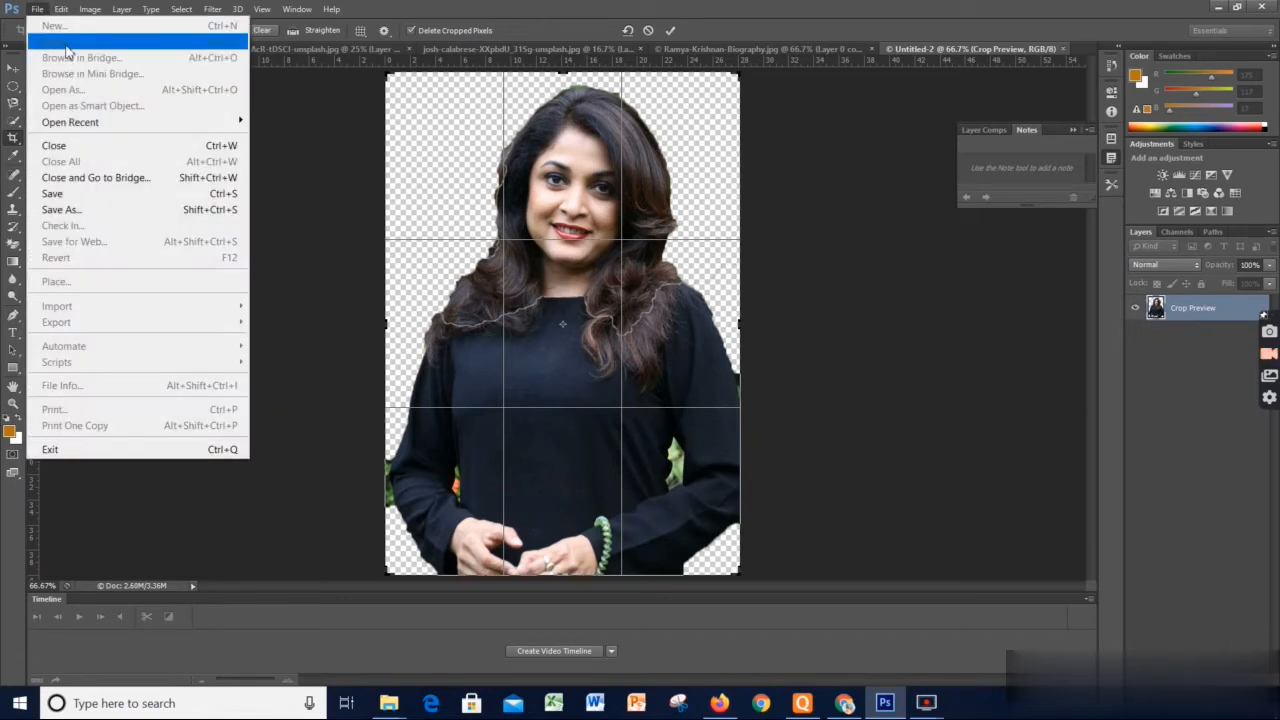
click(370, 276)
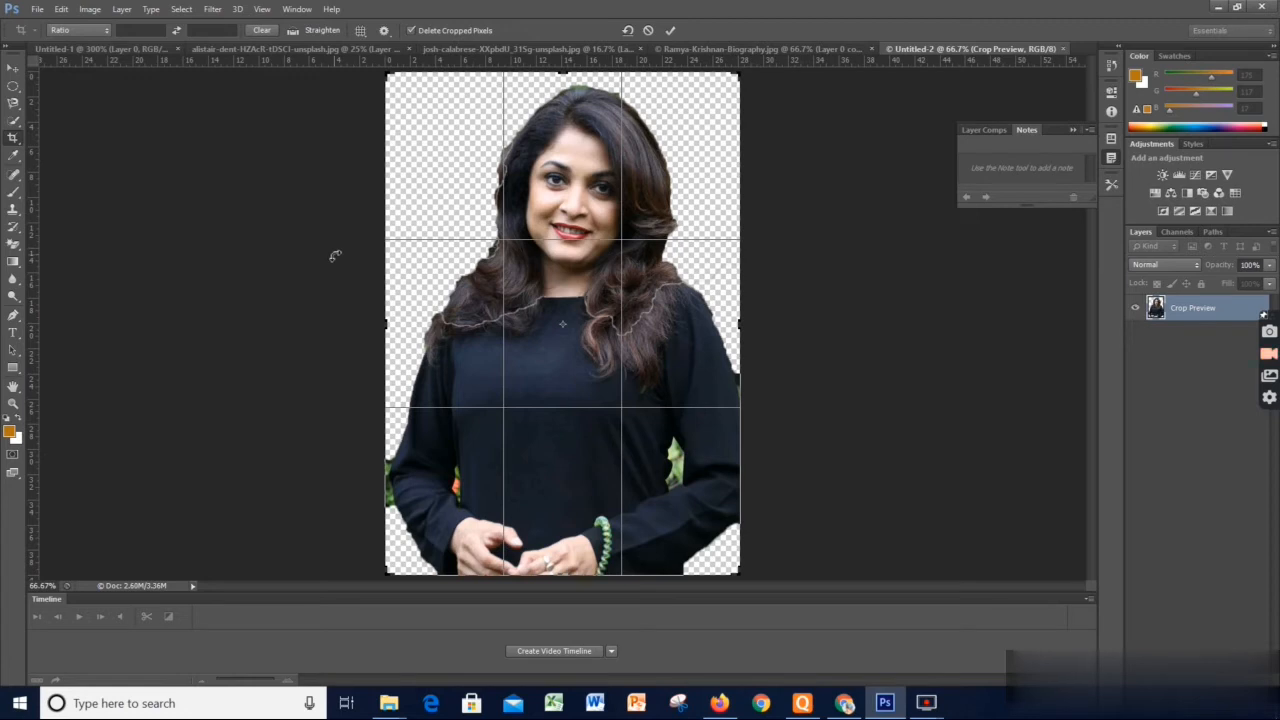
click(13, 67)
click(690, 266)
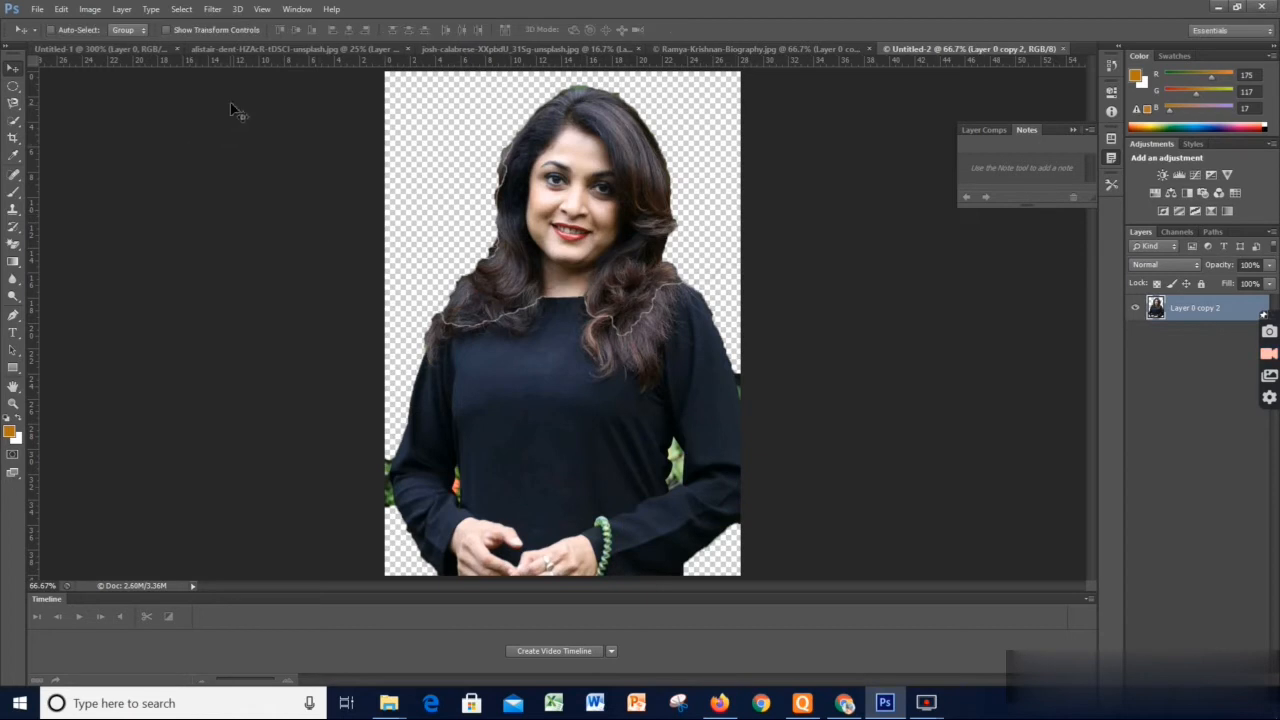
Open the image Osho Pillars of Consciousness from the Nandakishore 12 Oct 2021 folder
click(35, 11)
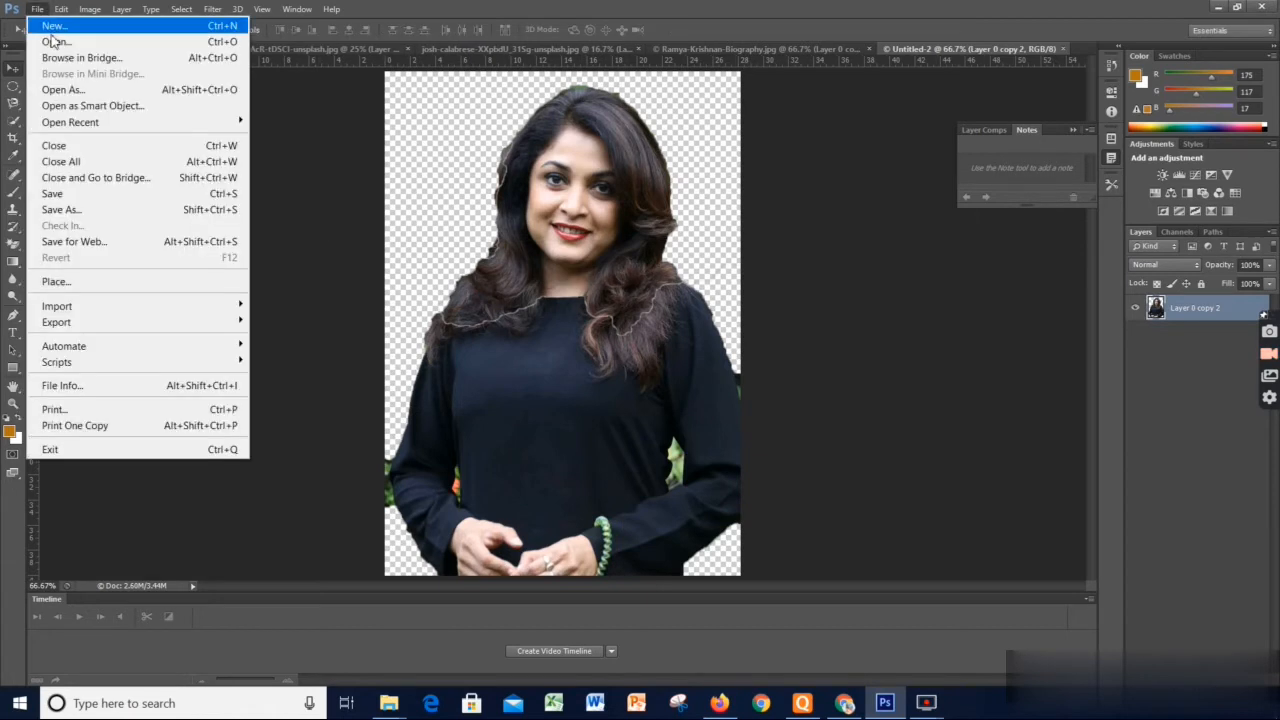
click(57, 44)
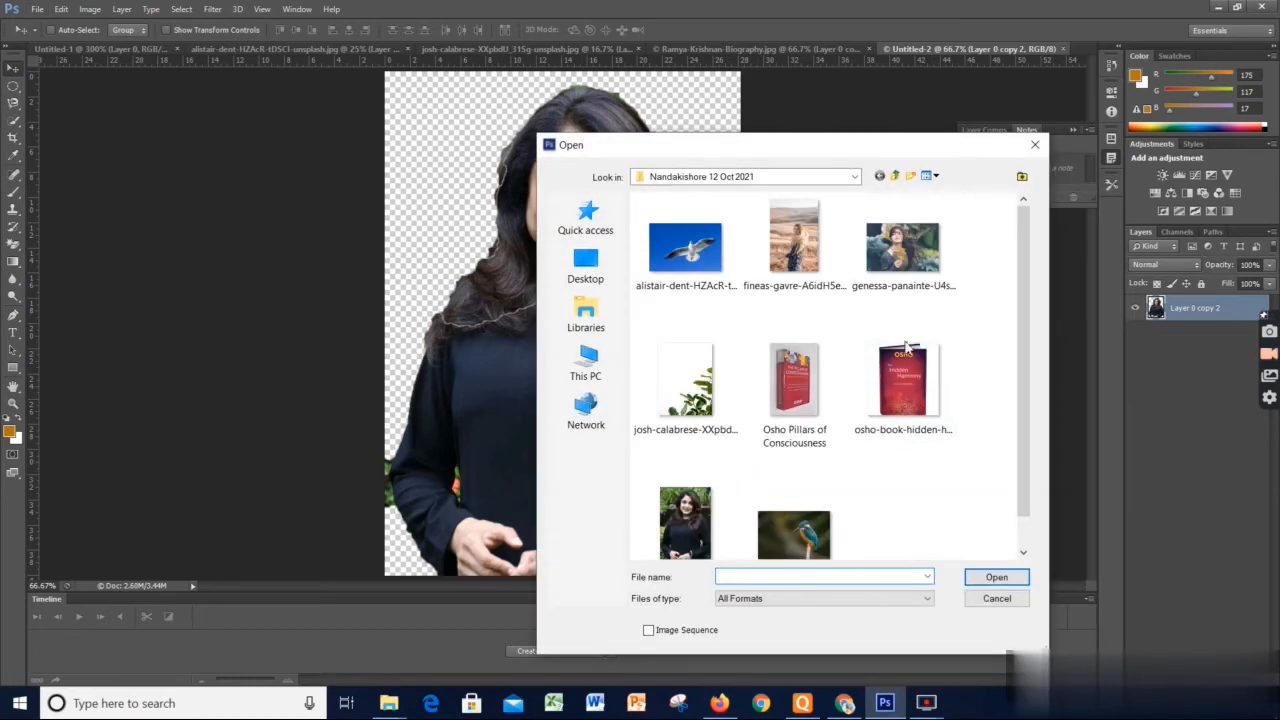
click(803, 392)
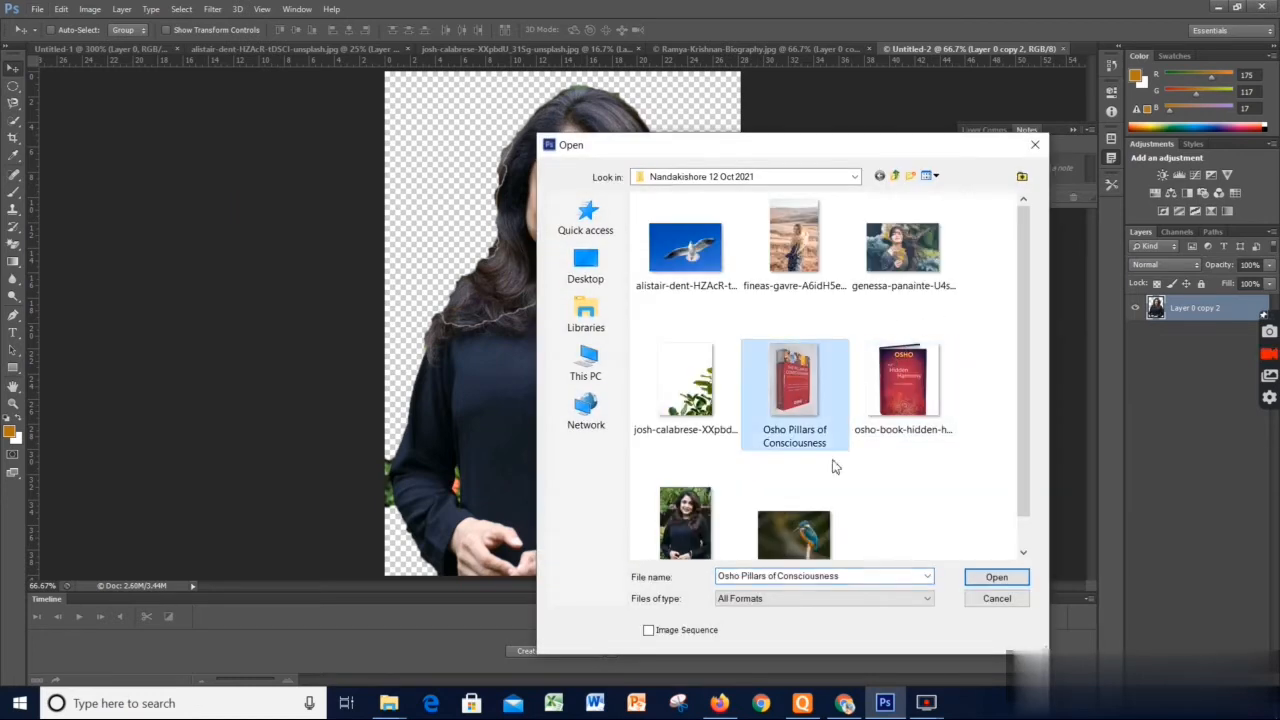
click(995, 578)
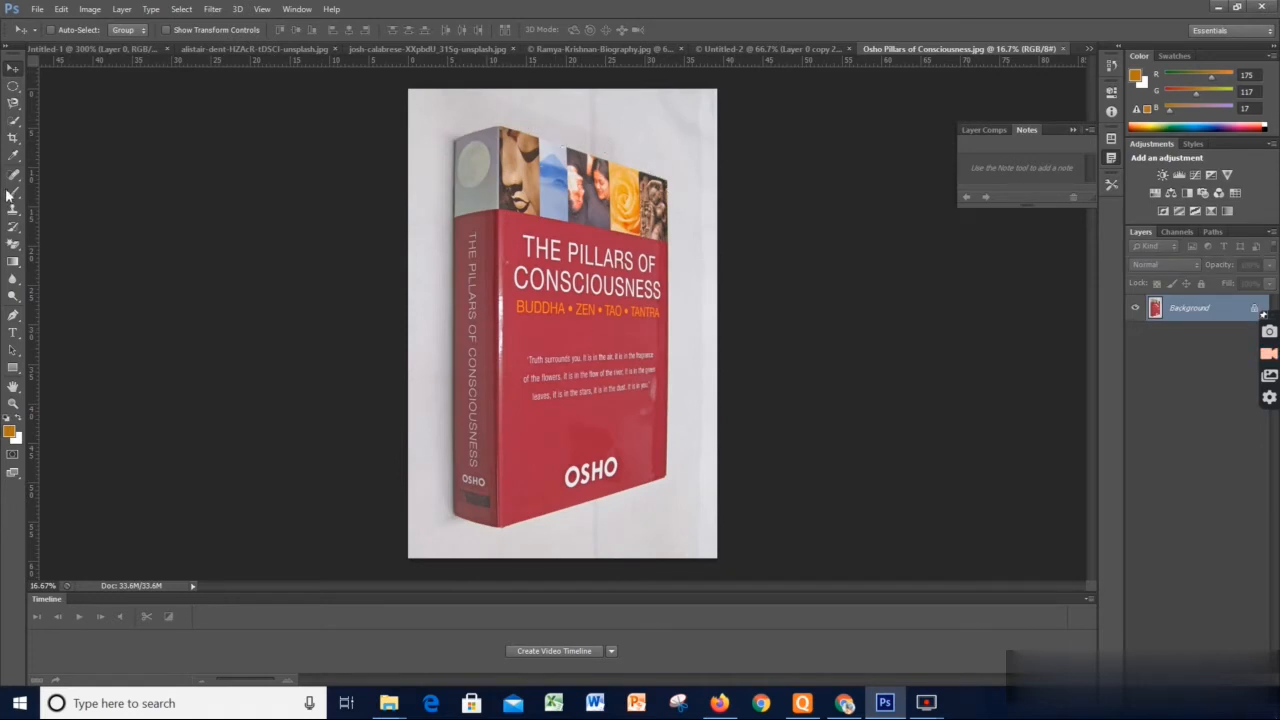
Choose the Perspective Crop tool for the book photo
click(13, 137)
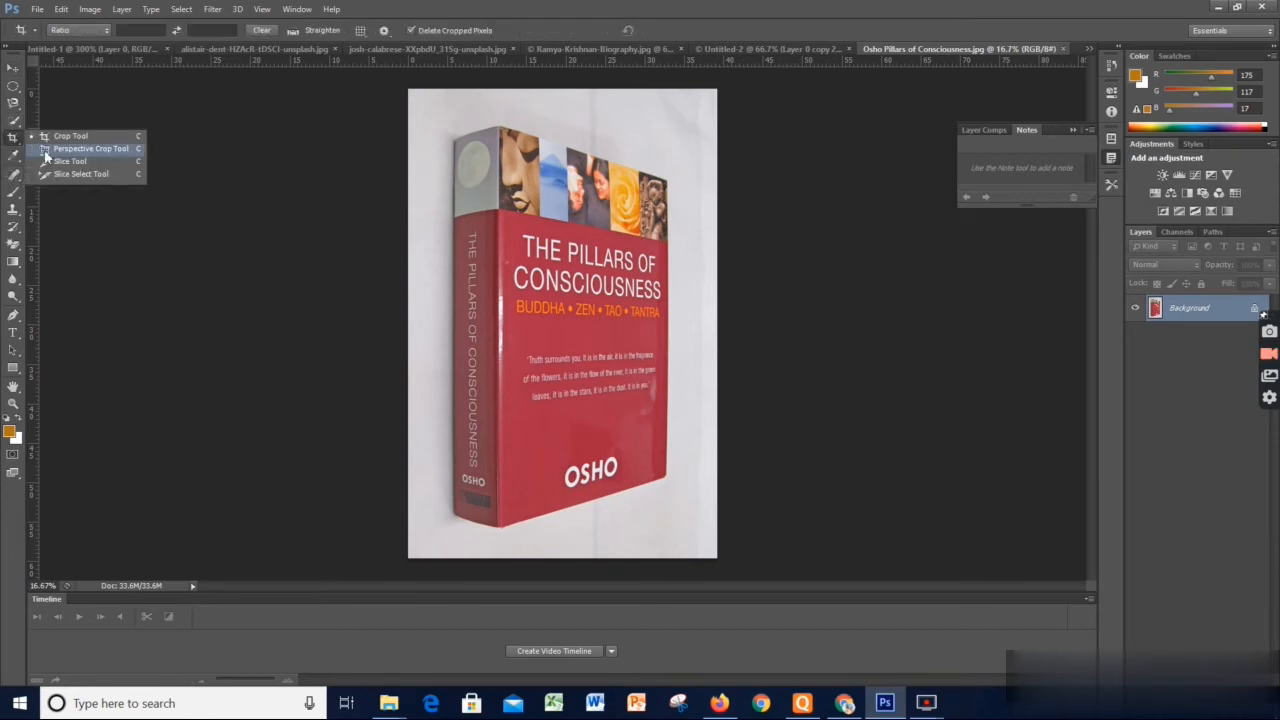
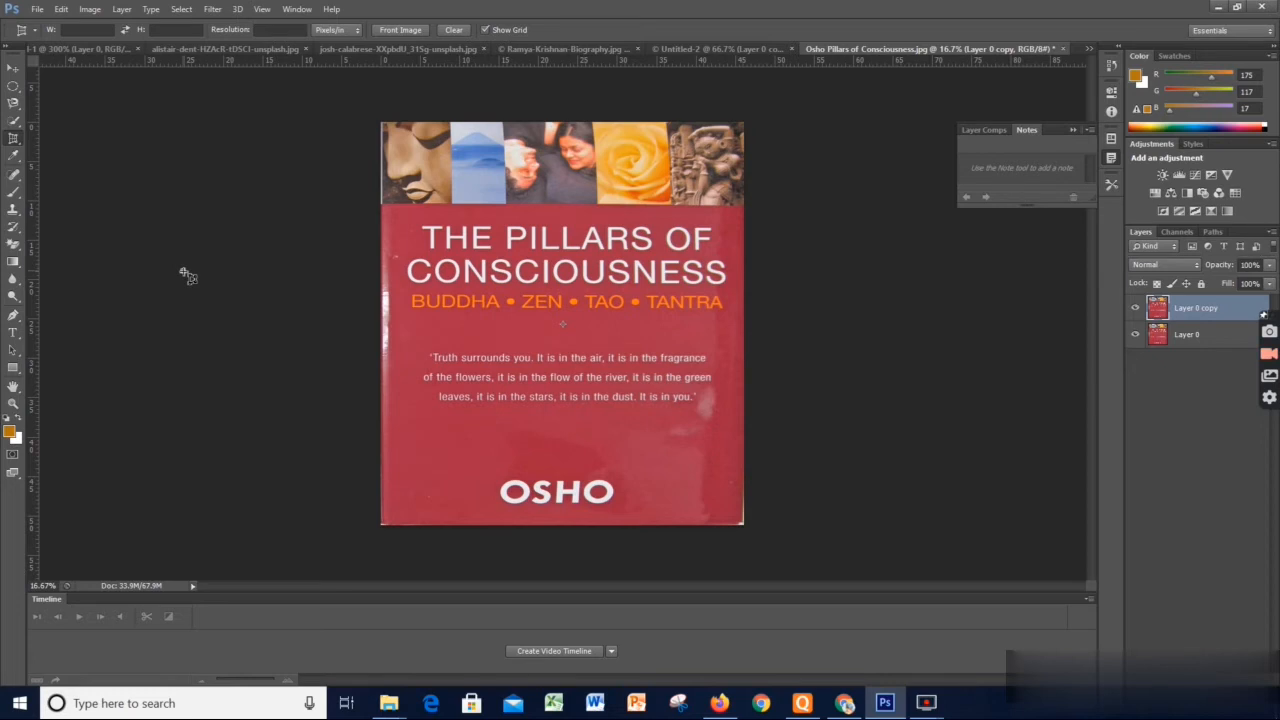
drag(182, 270, 193, 197)
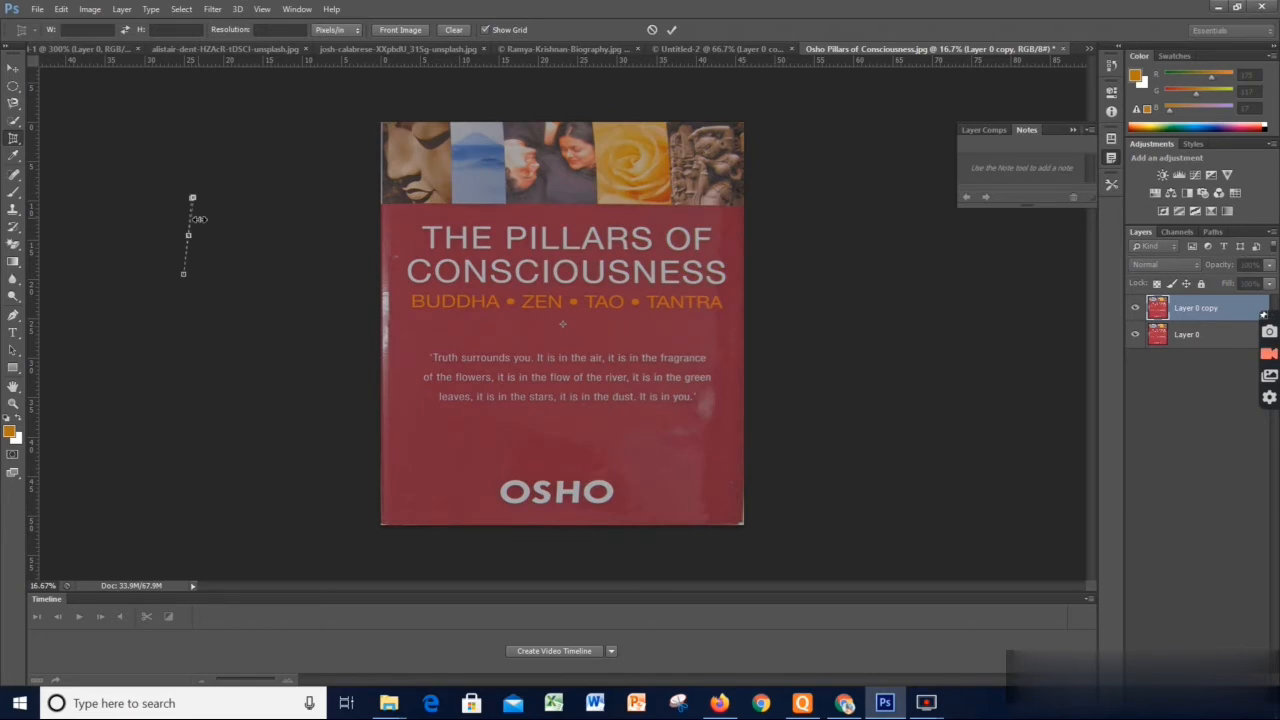
click(38, 12)
click(319, 144)
click(12, 69)
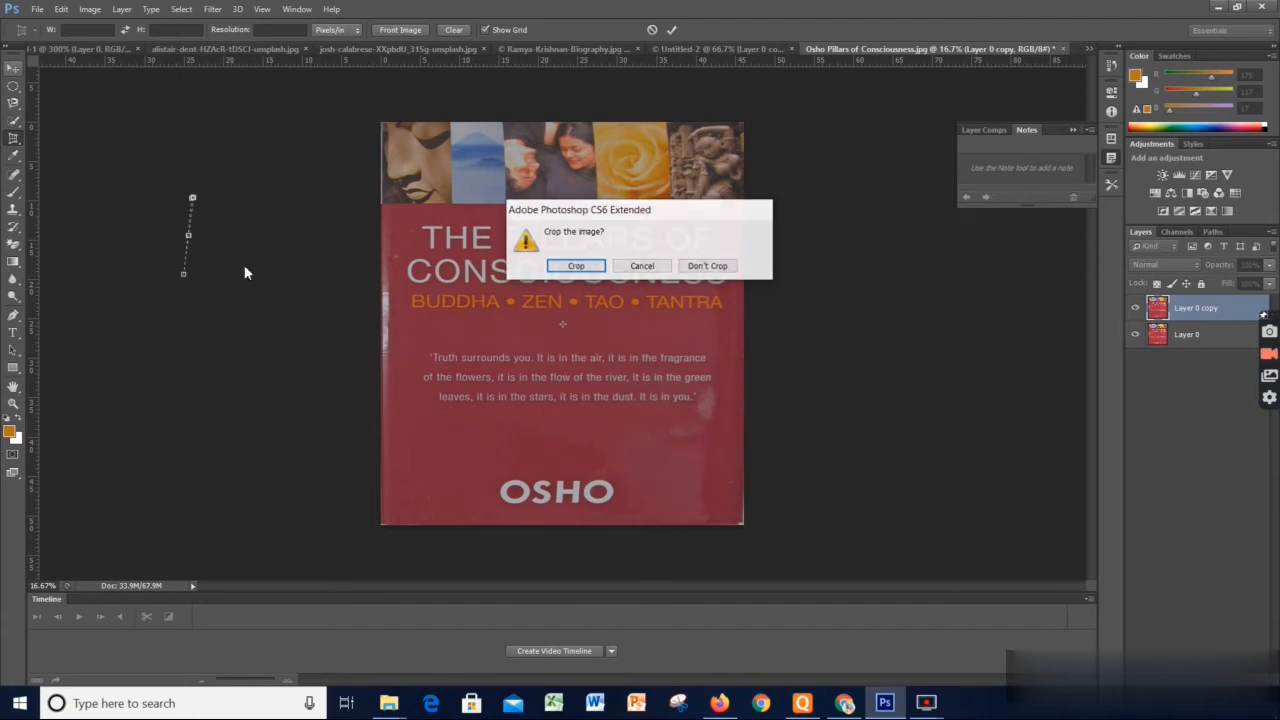
click(710, 266)
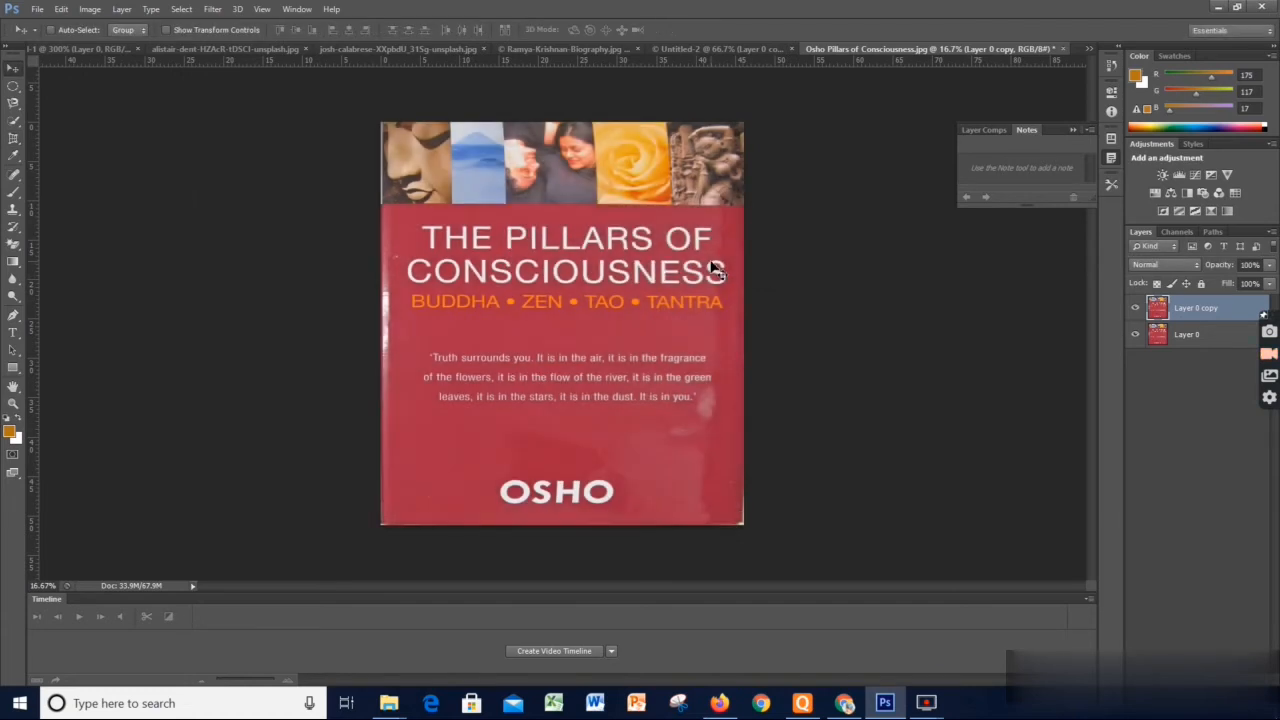
Create a new blank document and convert its locked Background into a regular layer named Layer 0
click(38, 10)
click(52, 28)
click(773, 183)
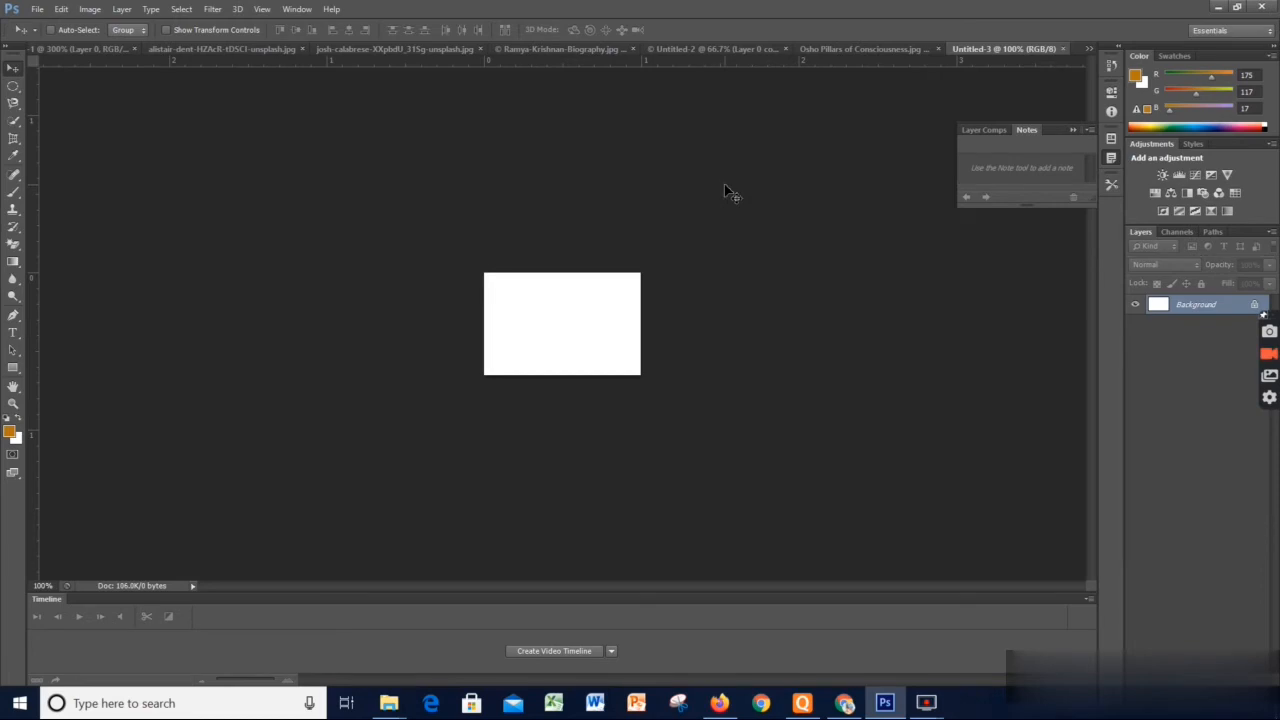
key(ctrl+plus)
key(ctrl+plus)
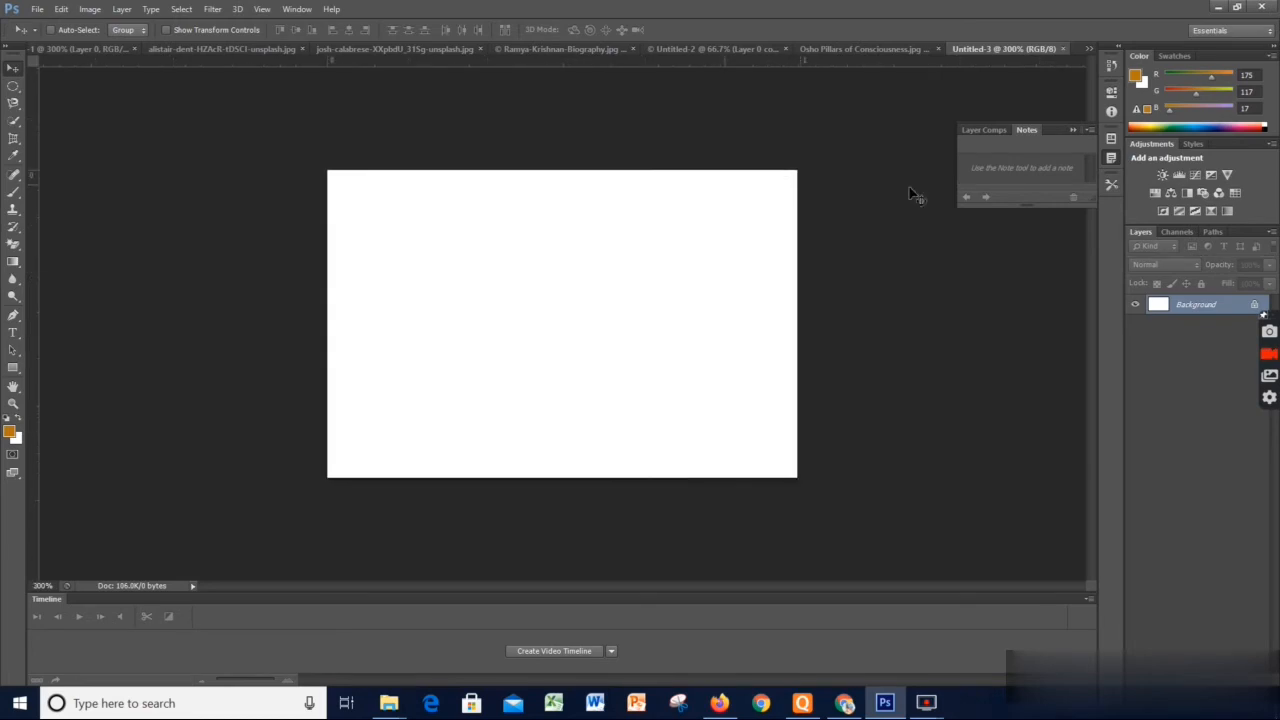
double_click(1190, 305)
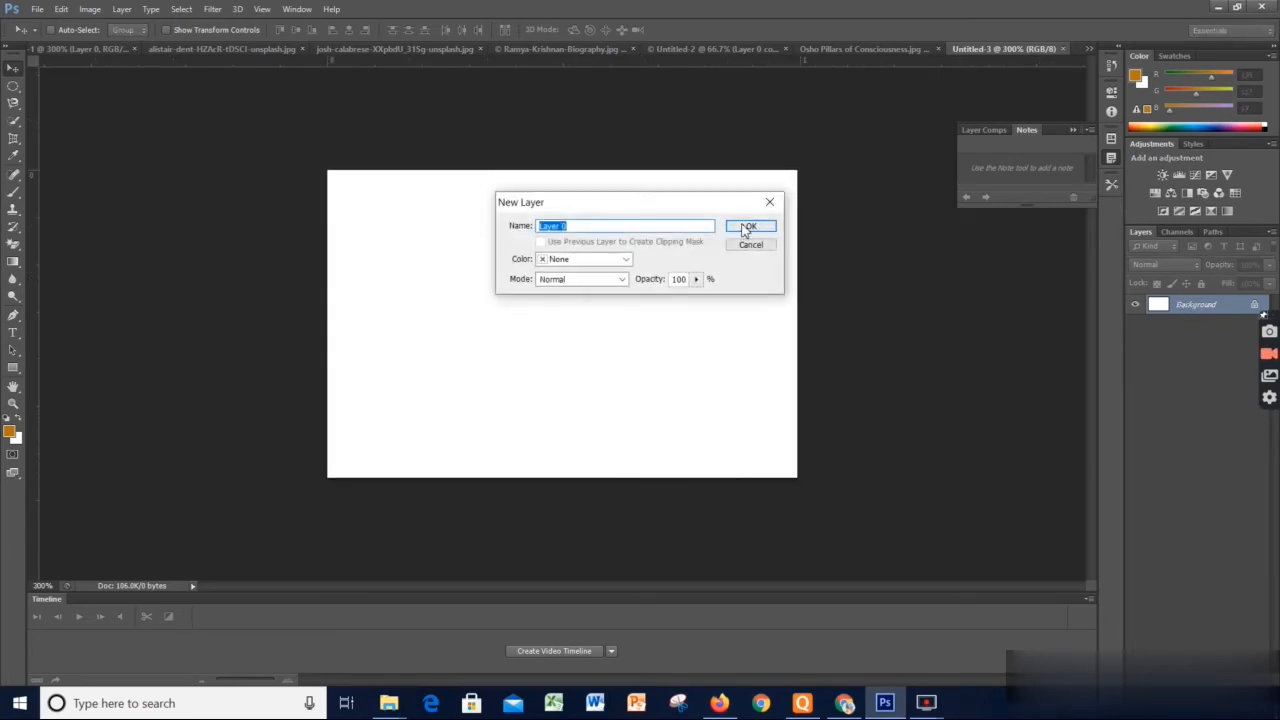
click(743, 231)
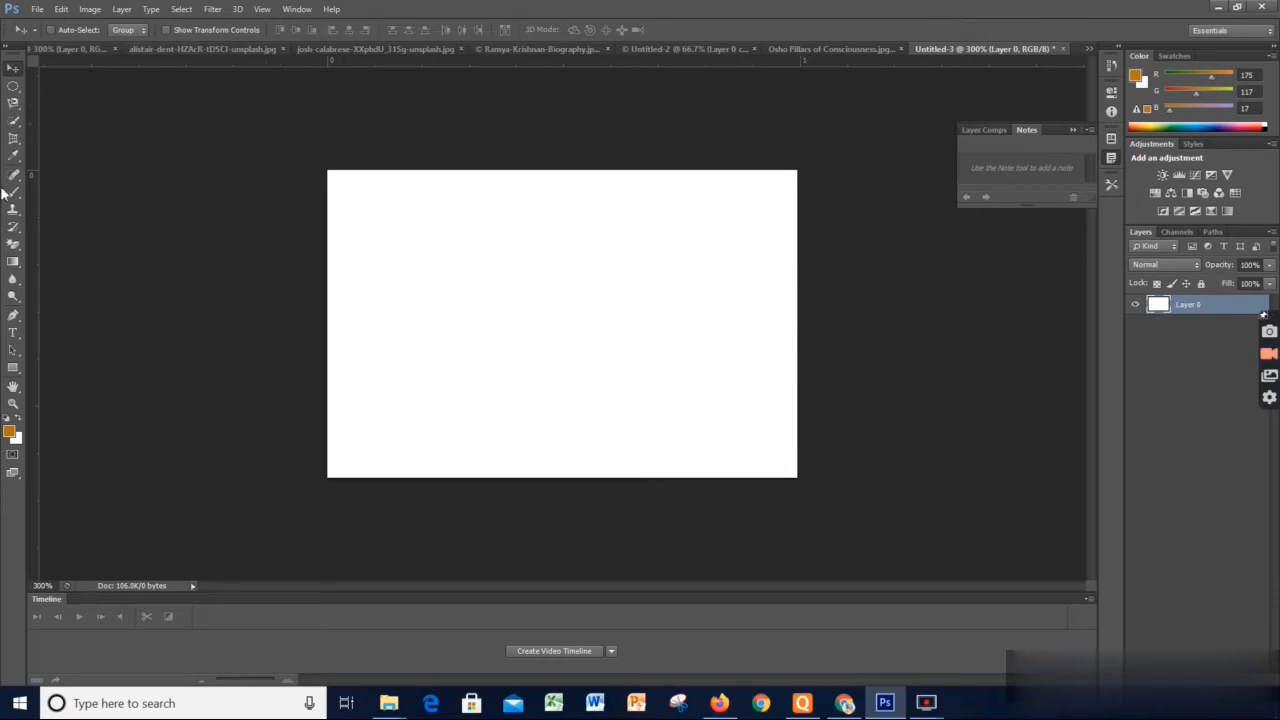
Set the background colour to near-black #0b0a0a and fill the layer with it, trying the orange foreground fill in between
click(18, 438)
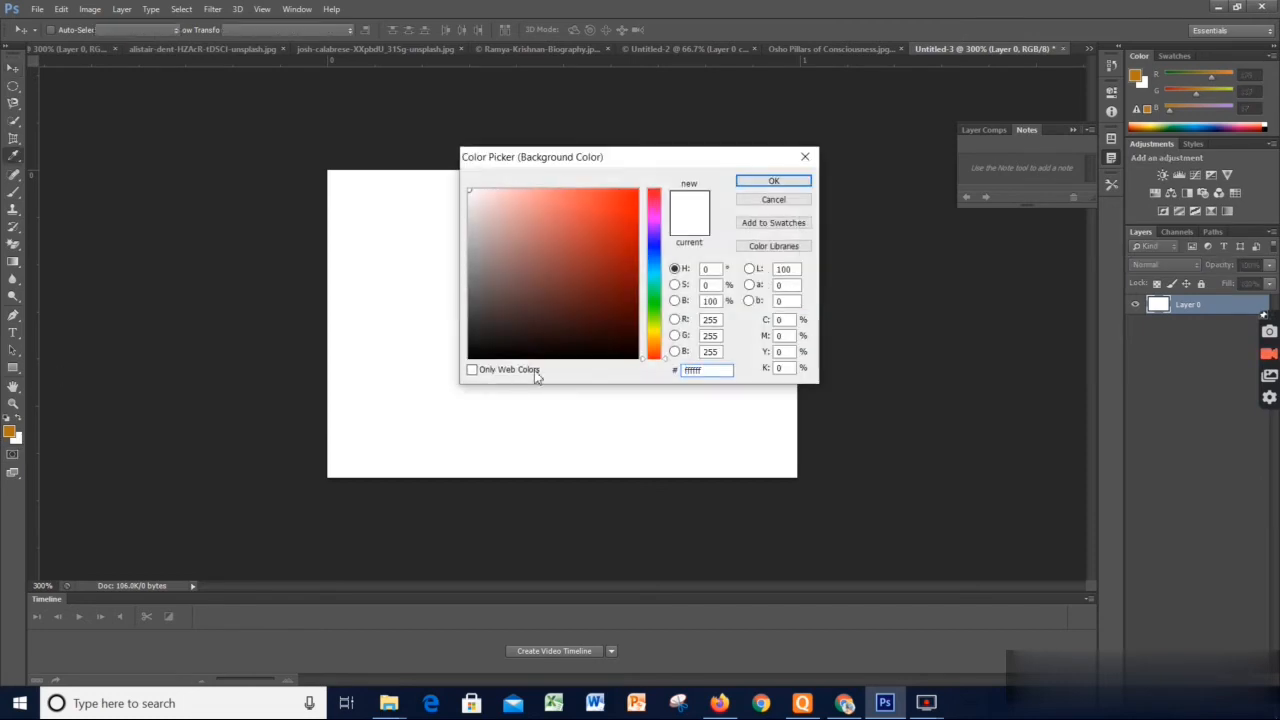
click(773, 181)
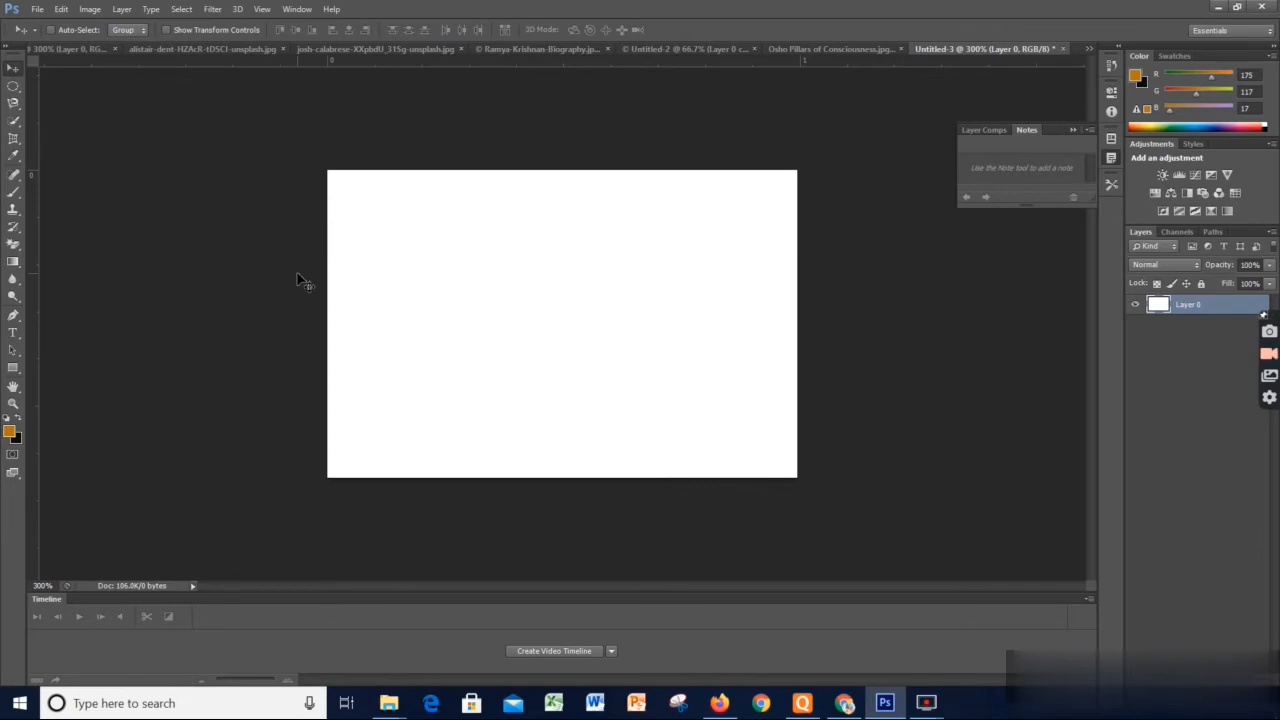
key(ctrl+BackSpace)
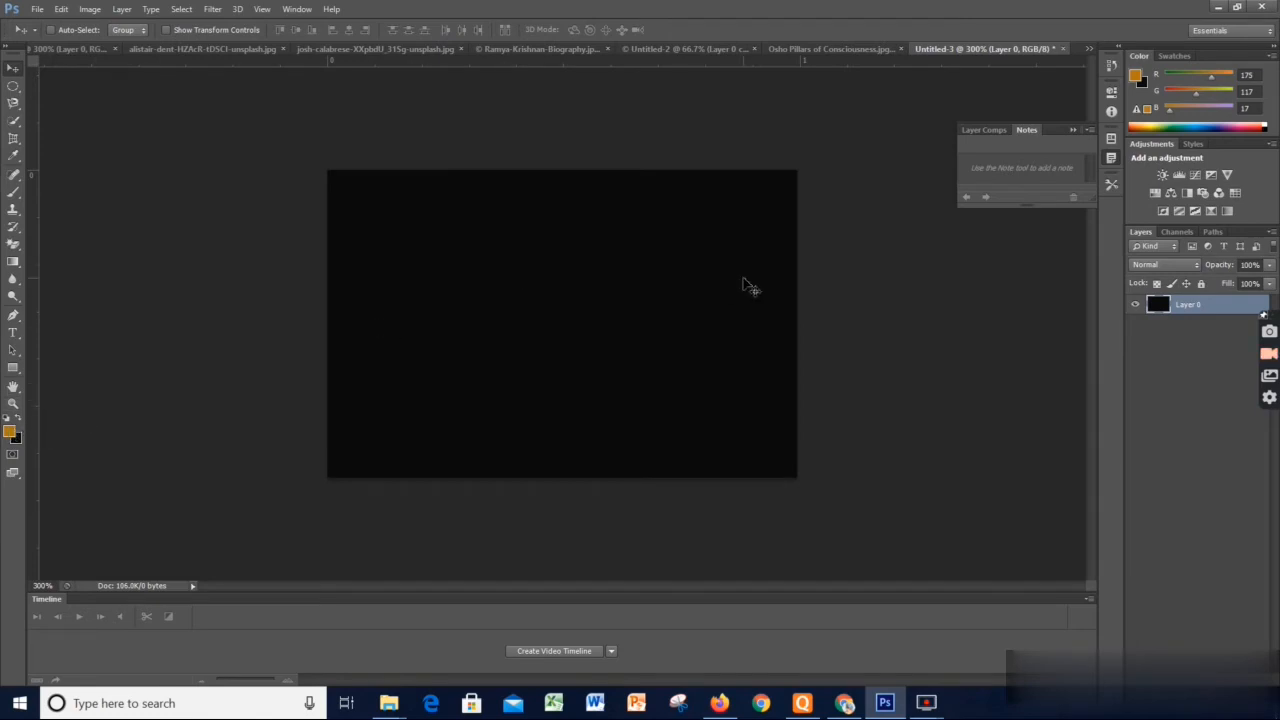
key(alt+BackSpace)
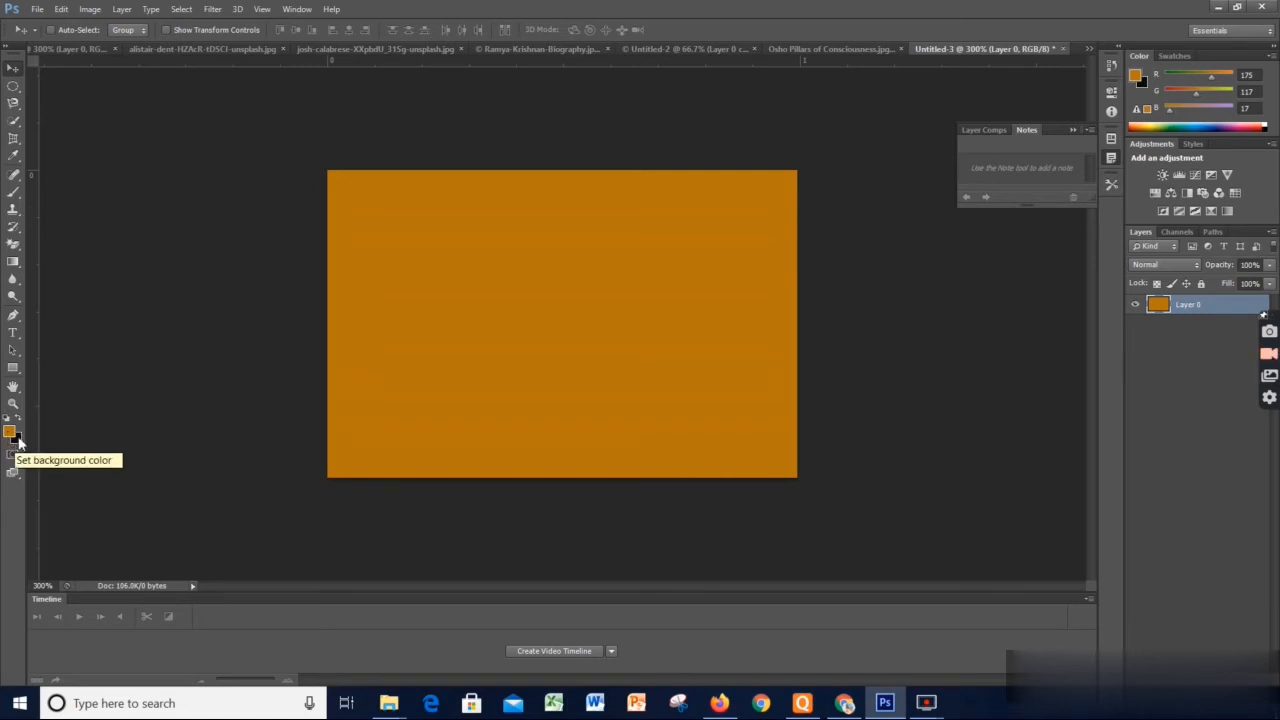
key(ctrl+BackSpace)
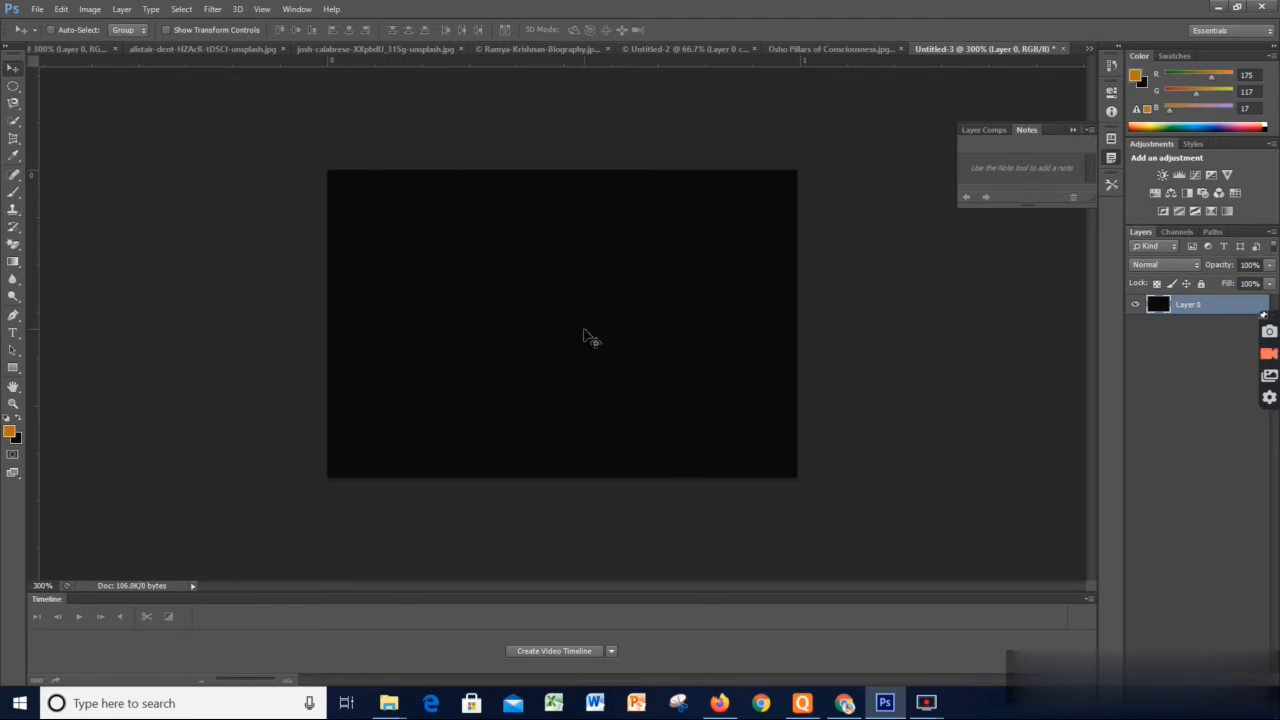
Draw six separate rectangular slices in two rows of three across the black canvas with the Slice tool
key(ctrl+plus)
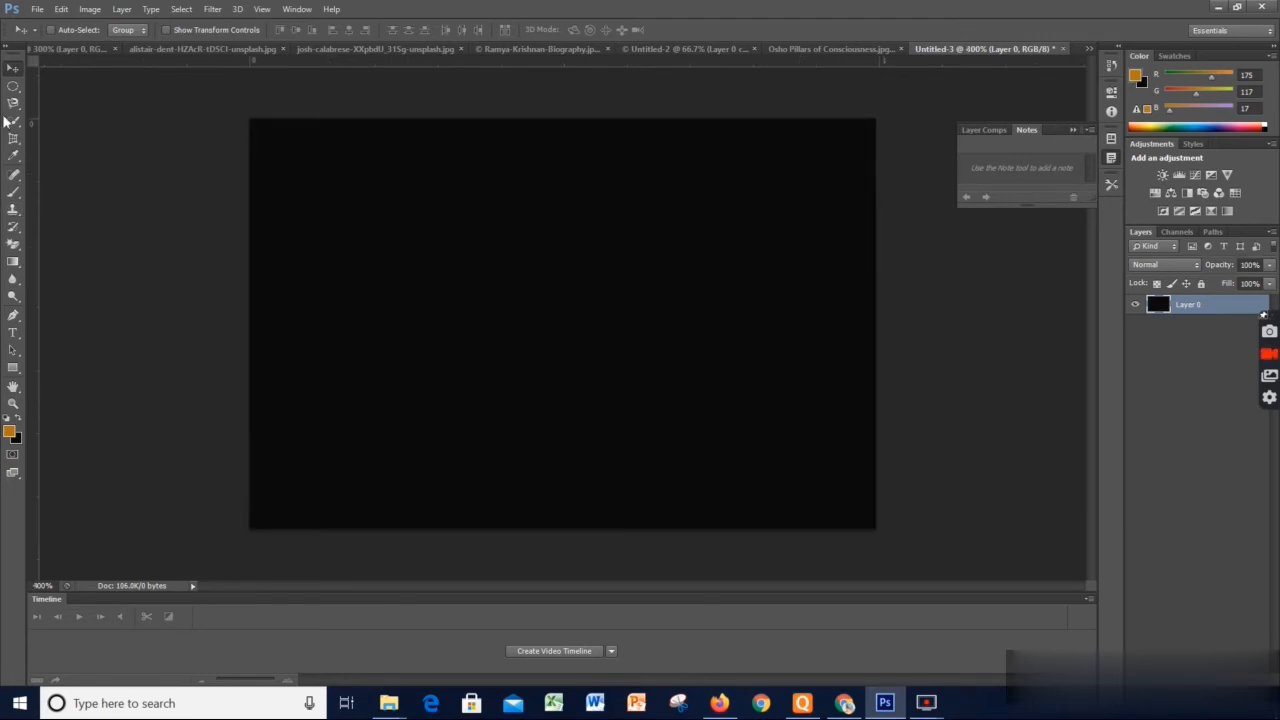
drag(14, 141, 57, 163)
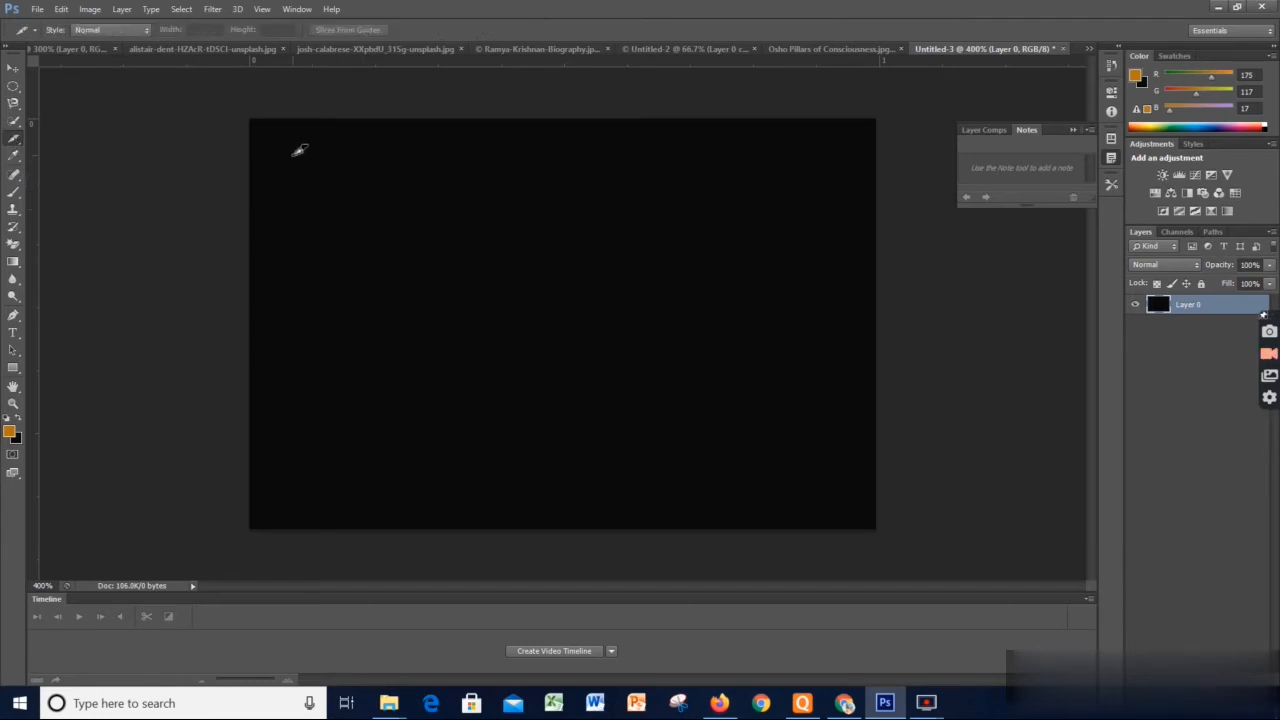
drag(281, 143, 423, 235)
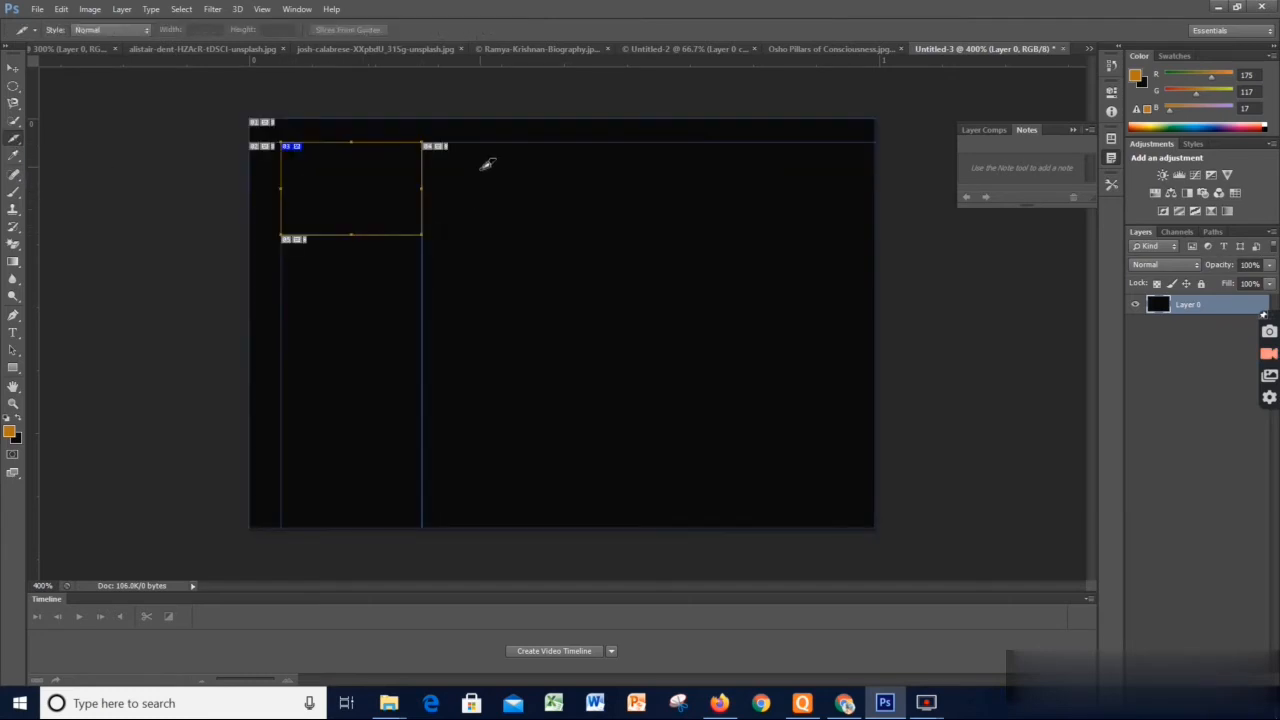
drag(476, 150, 622, 235)
drag(735, 158, 858, 235)
drag(299, 275, 427, 355)
drag(542, 288, 648, 387)
drag(787, 308, 858, 404)
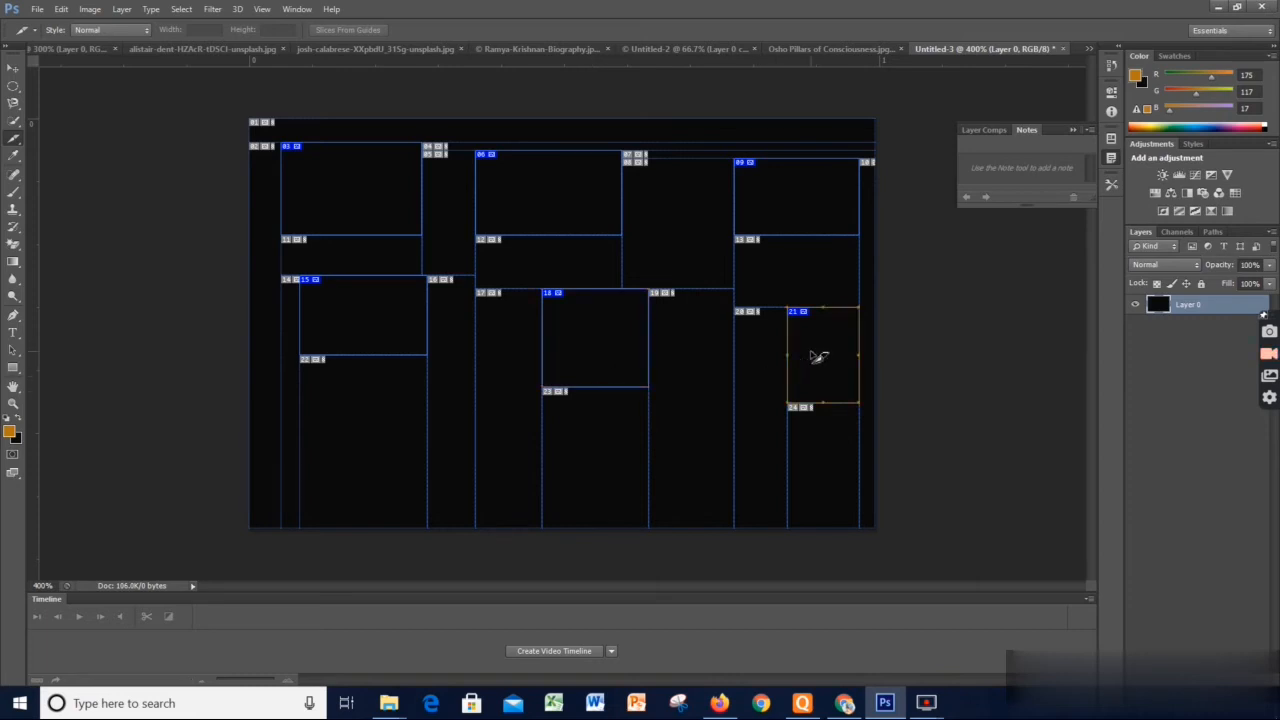
Select the middle slice of the lower row and extend its lower edge downward to make it taller
click(777, 210)
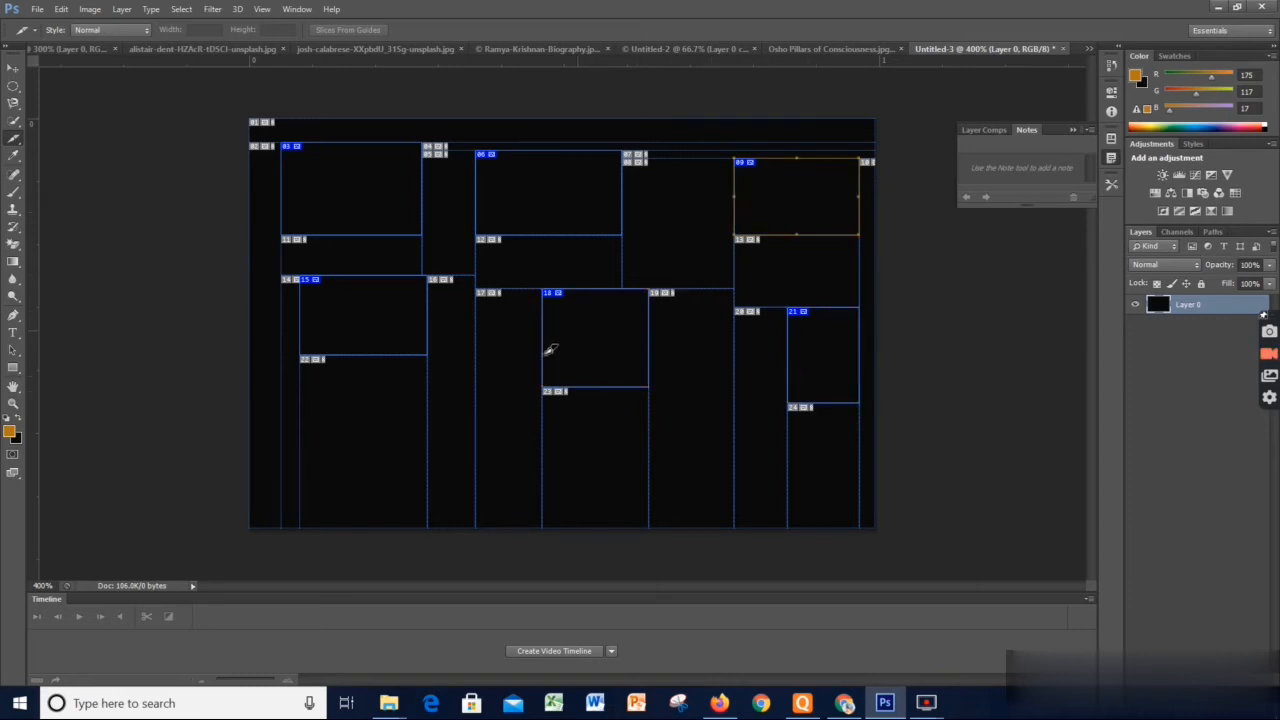
click(600, 346)
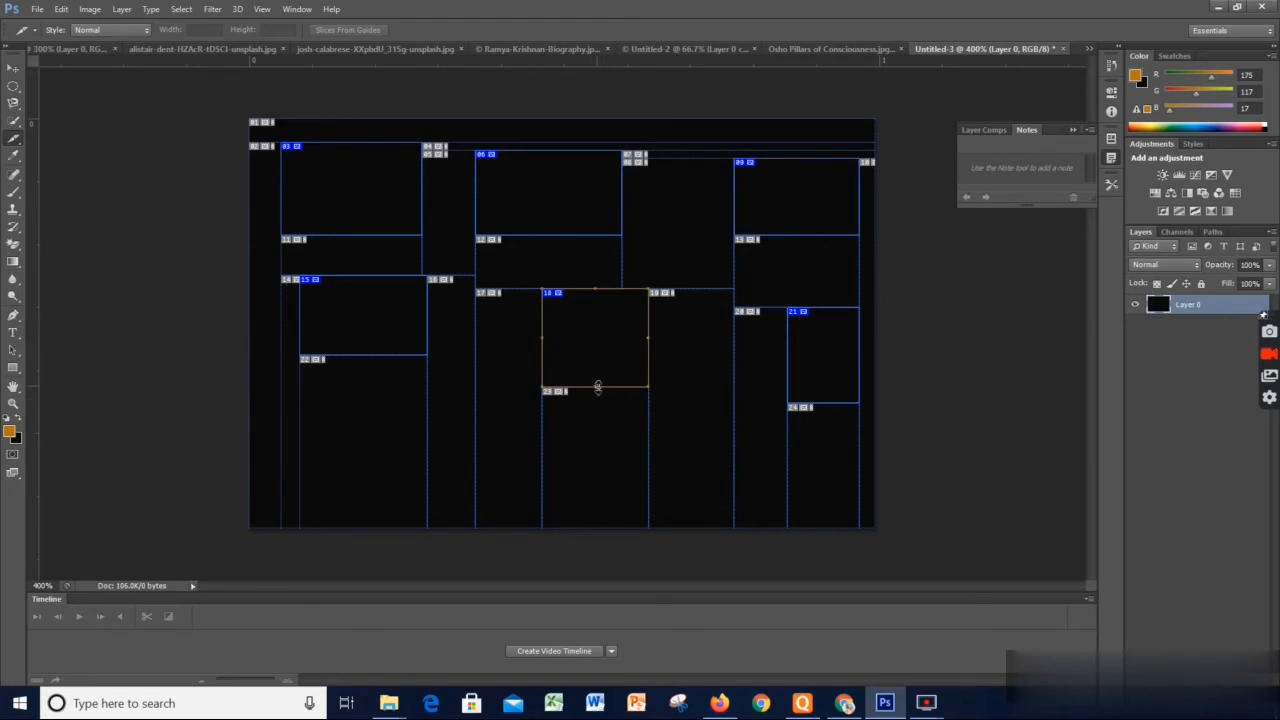
drag(597, 386, 598, 467)
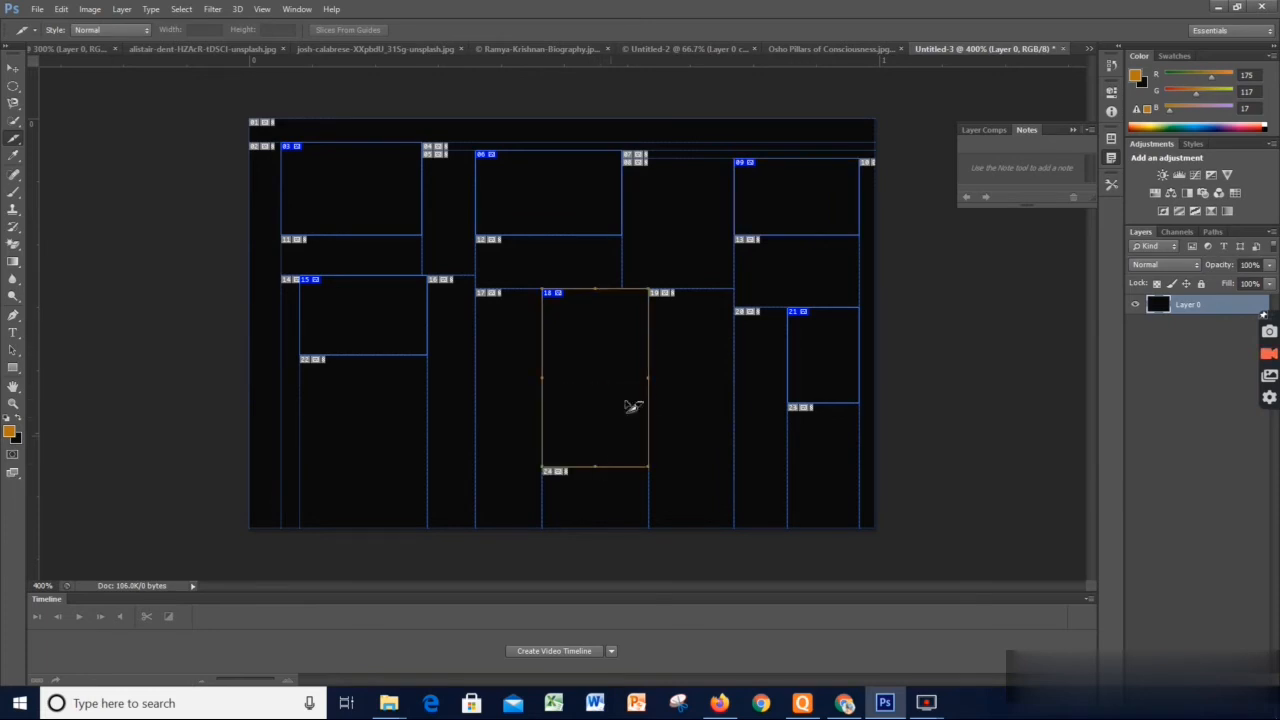
mouse_move(648, 378)
mouse_down()
mouse_move(604, 376)
mouse_move(651, 382)
mouse_up()
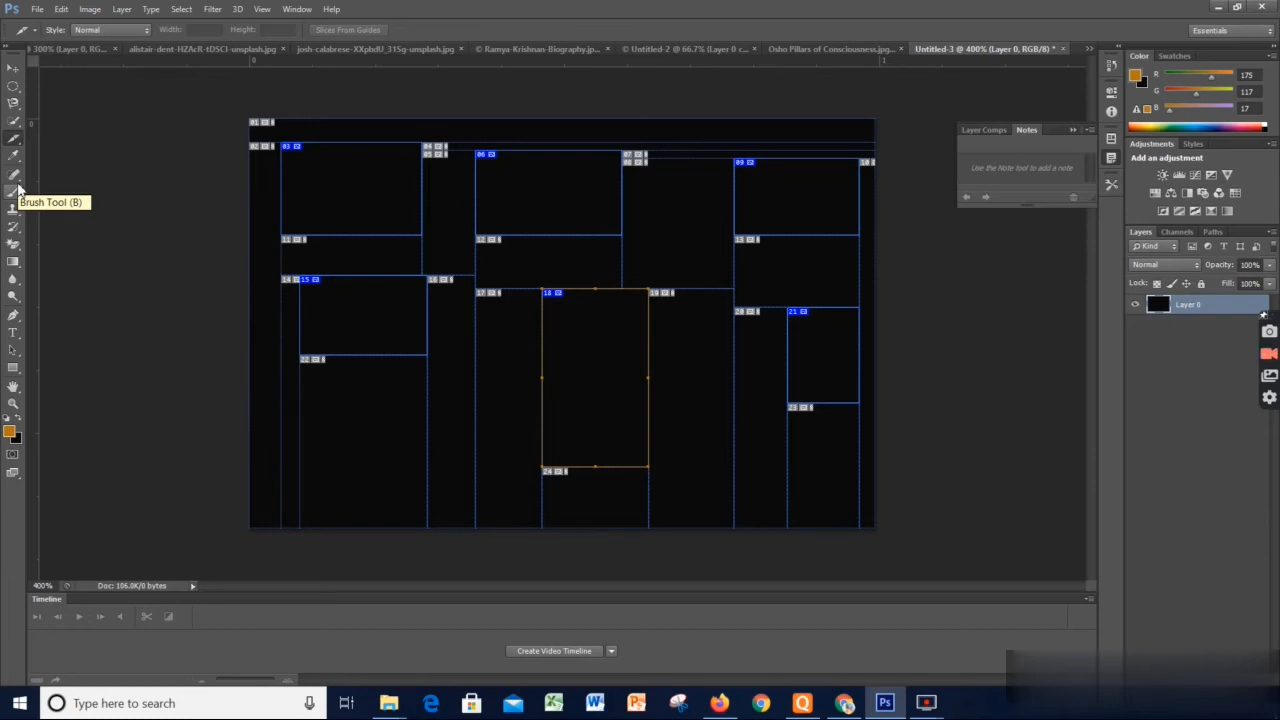
Choose the Slice Select tool and select the slices of the upper row one after another, ending on the middle one
click(14, 142)
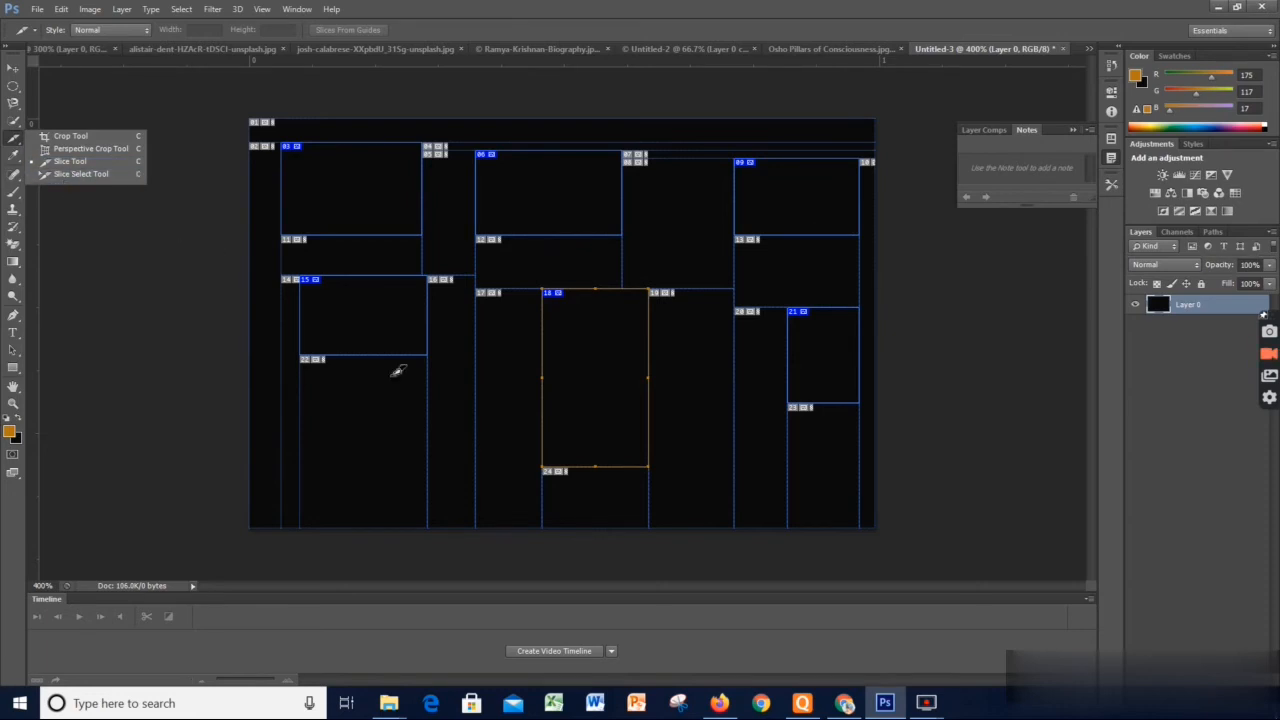
click(80, 174)
click(370, 197)
click(598, 194)
click(388, 189)
click(518, 192)
click(766, 189)
click(567, 213)
click(408, 192)
click(588, 183)
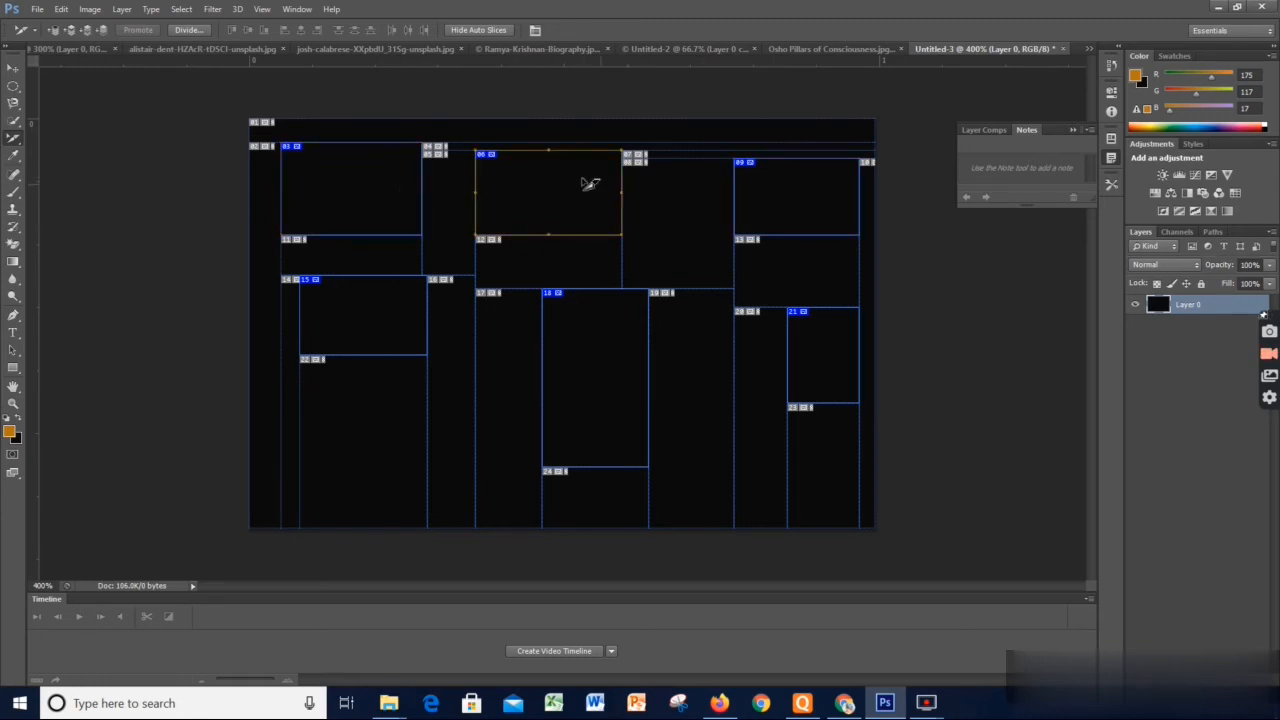
Clear all slices from the canvas
click(262, 9)
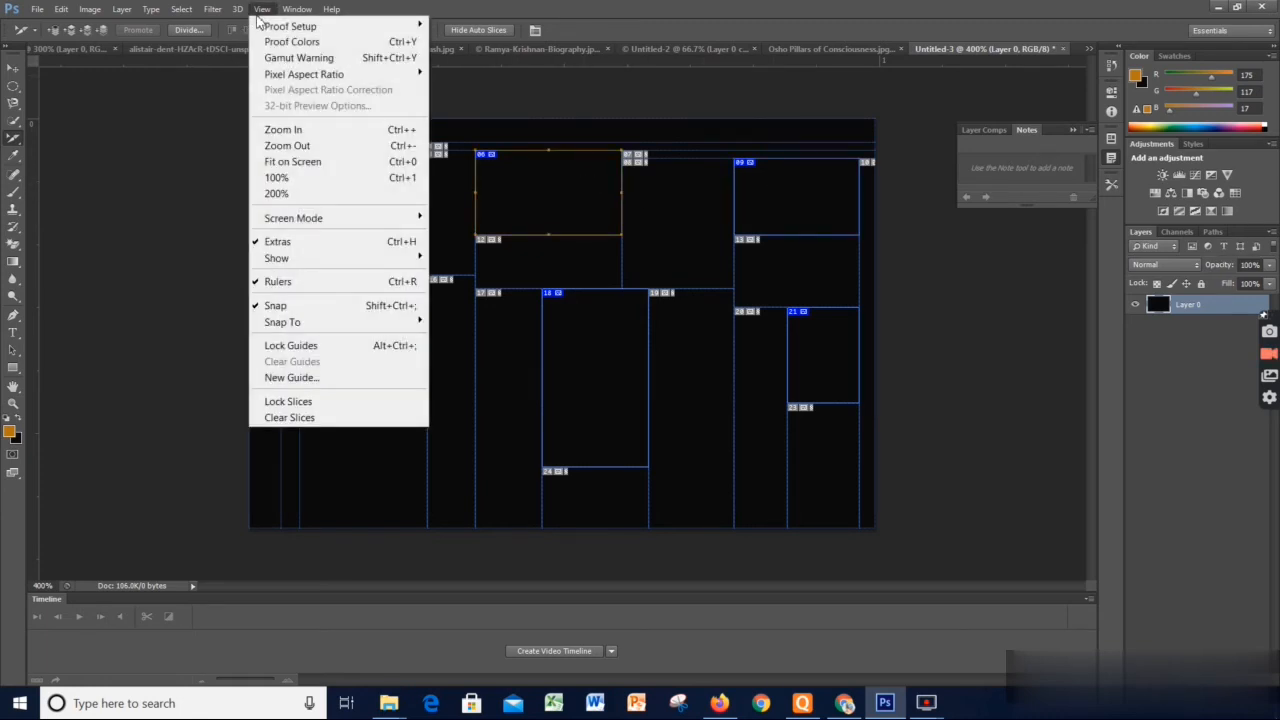
click(311, 423)
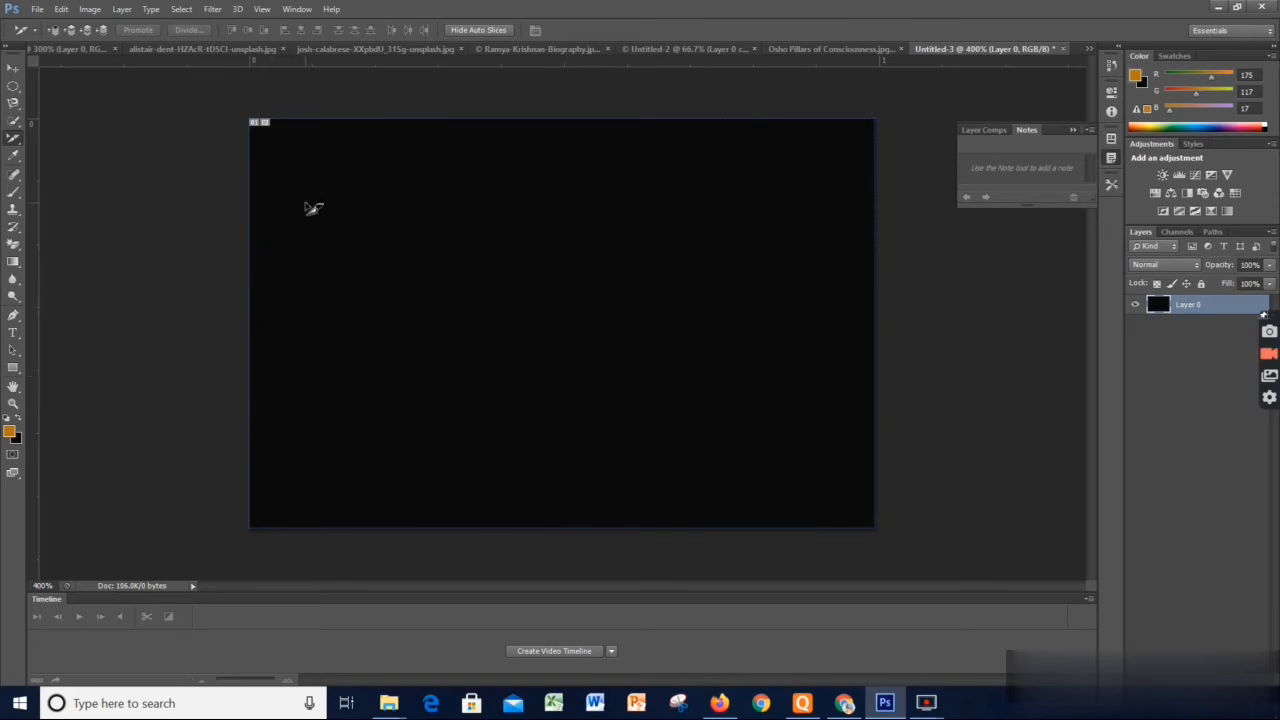
Look through the Nandakishore 12 Oct 2021 folder for an image to open
click(36, 9)
click(56, 41)
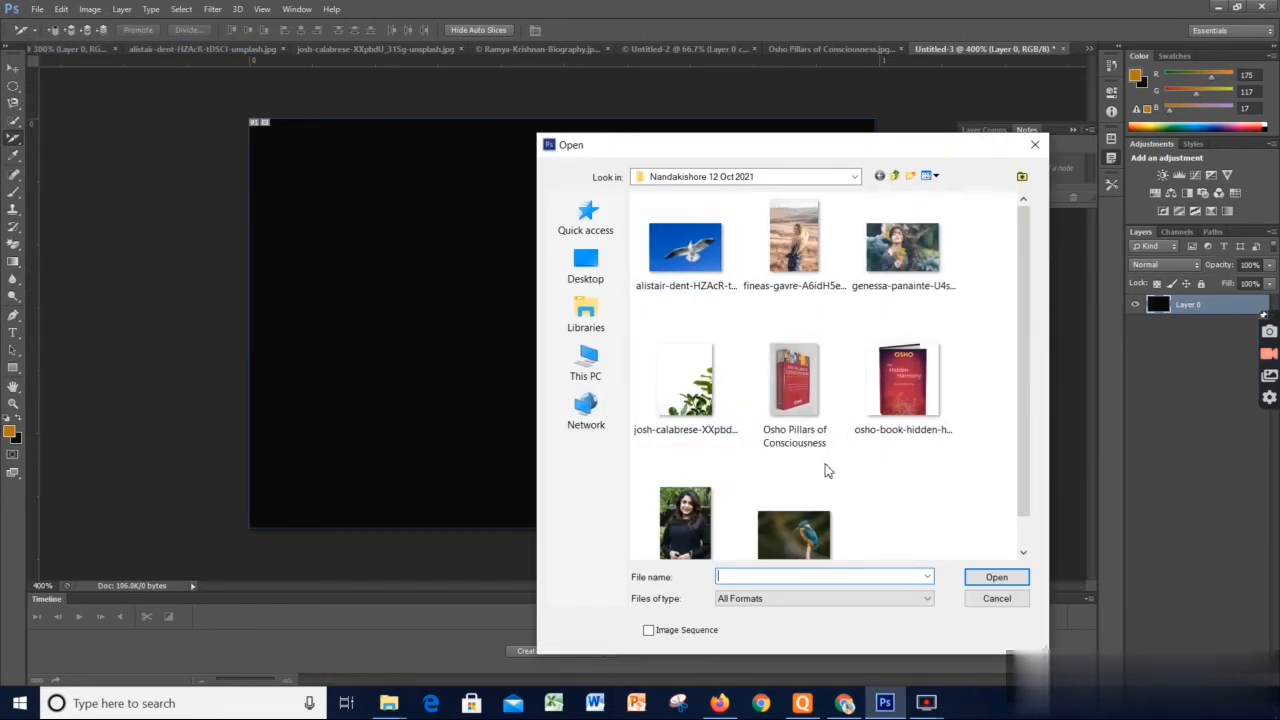
scroll(845, 530, down, 1)
scroll(845, 530, up, 1)
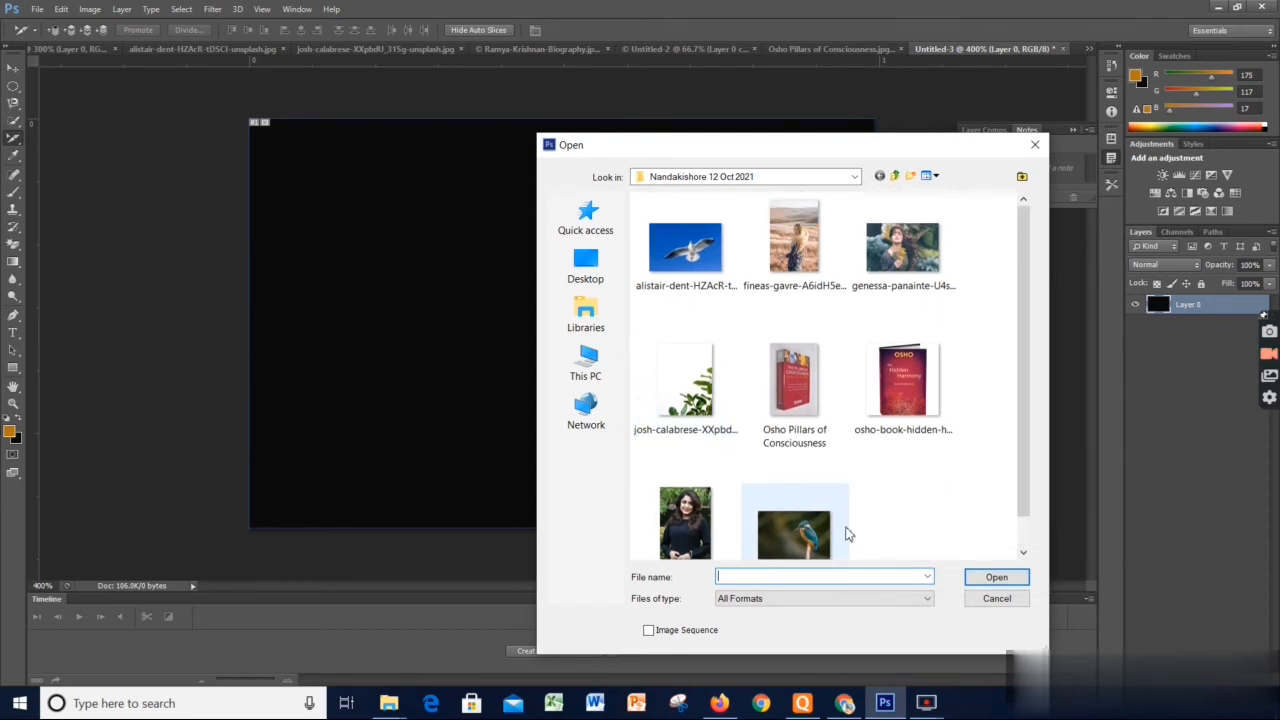
click(793, 258)
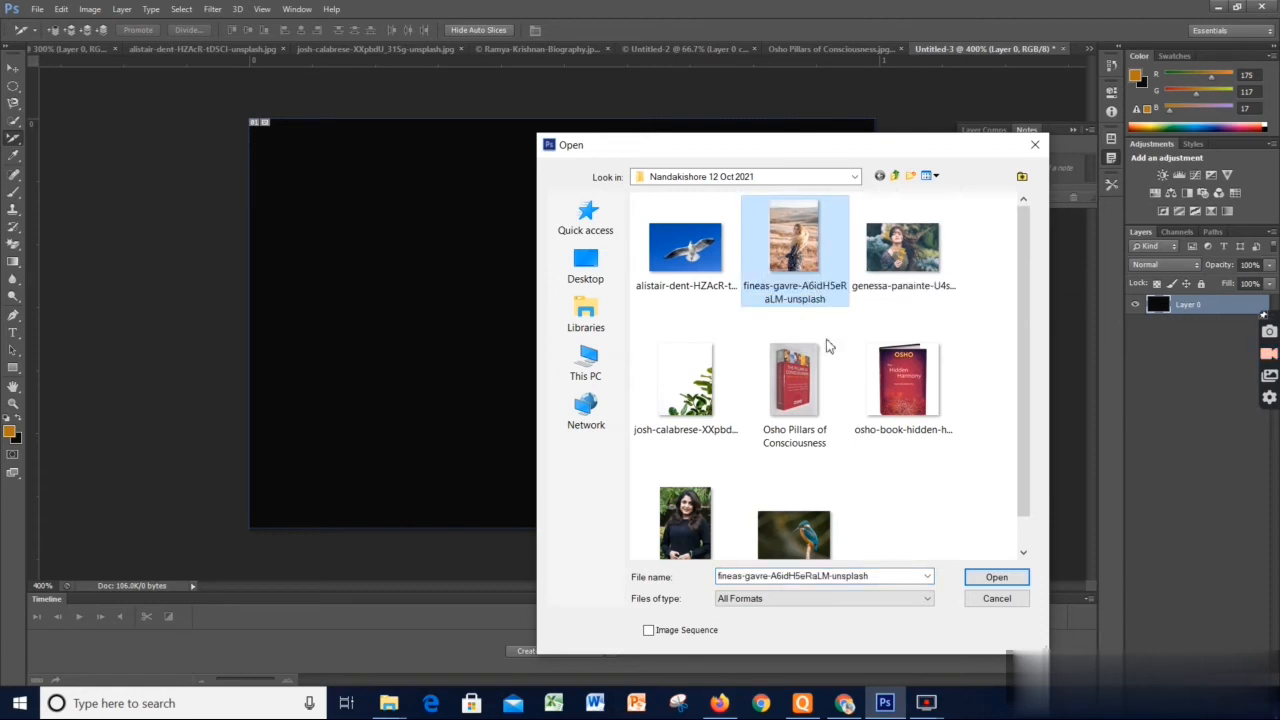
scroll(845, 420, down, 1)
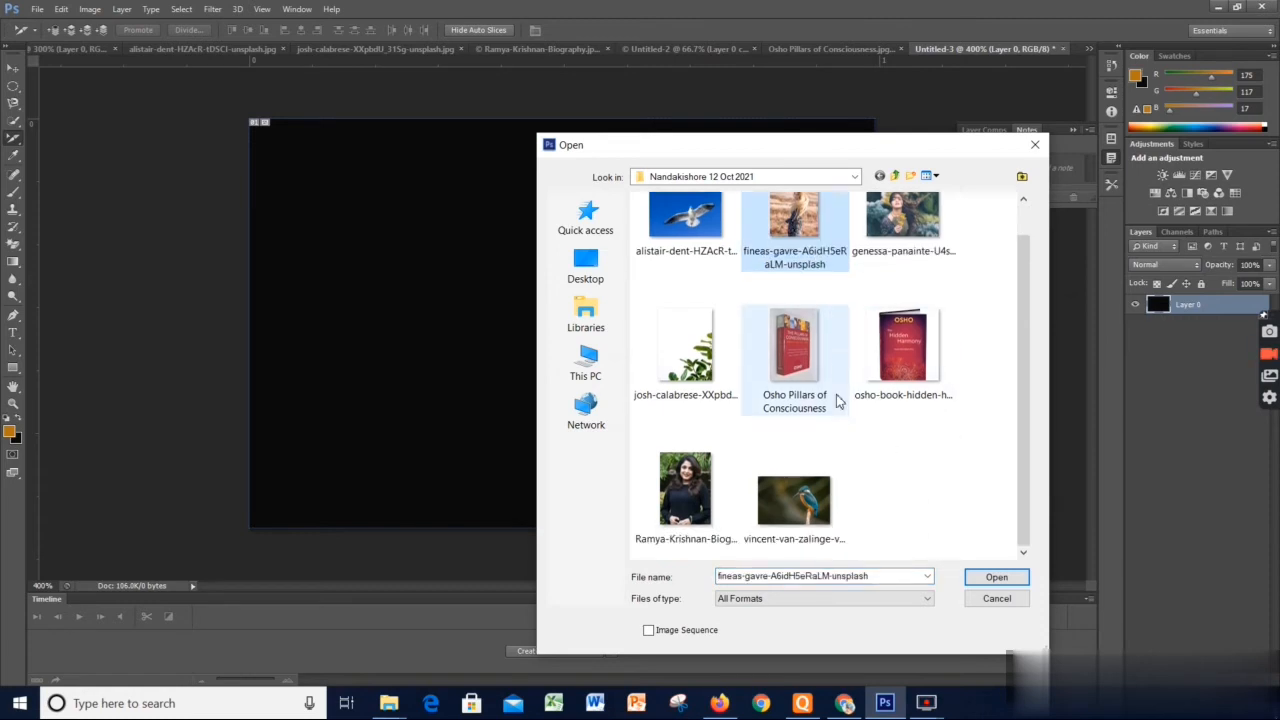
click(855, 178)
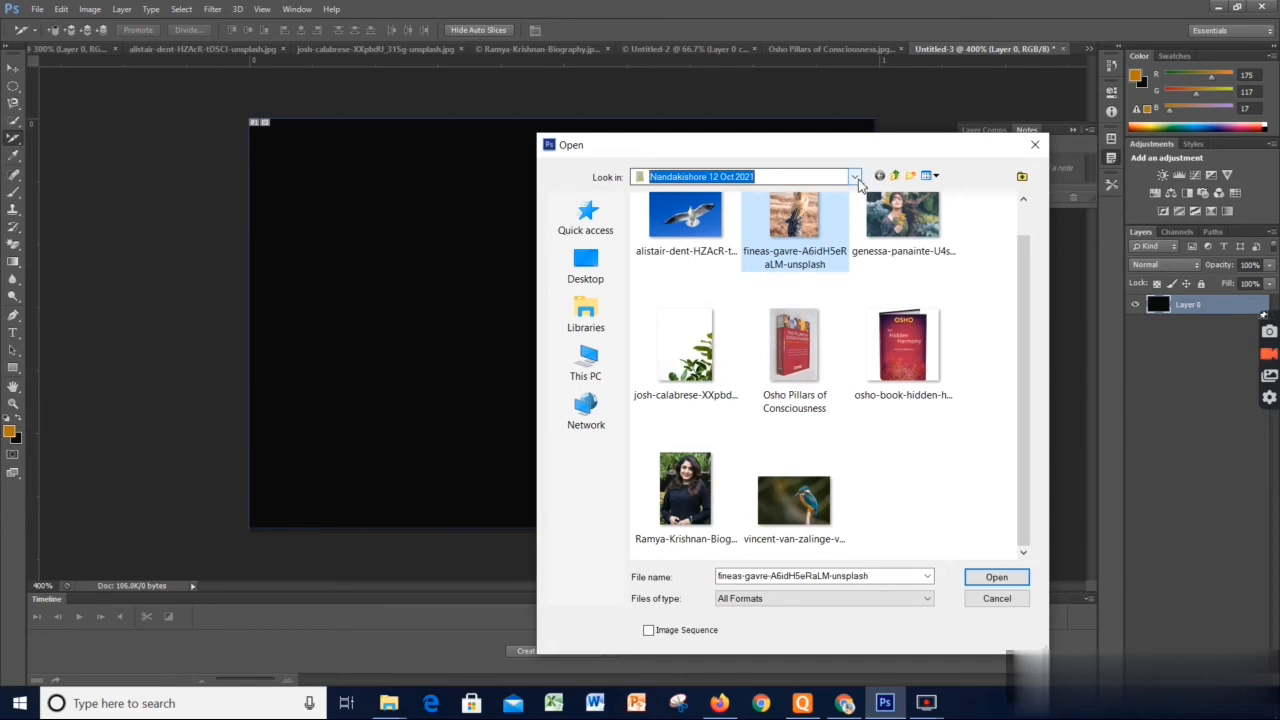
click(855, 178)
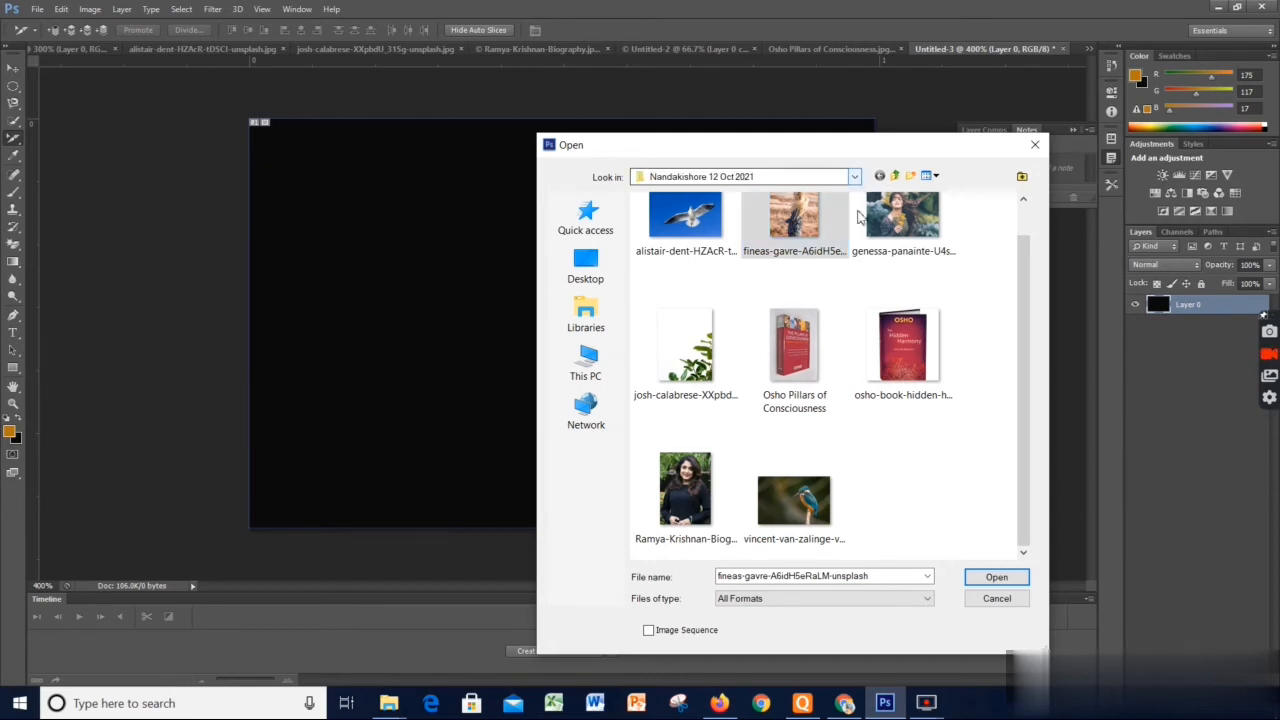
Try to open Gradient Wallpaper Background from the Background Images folder inside OneDrive's Photoshop High Resolution Images
click(856, 178)
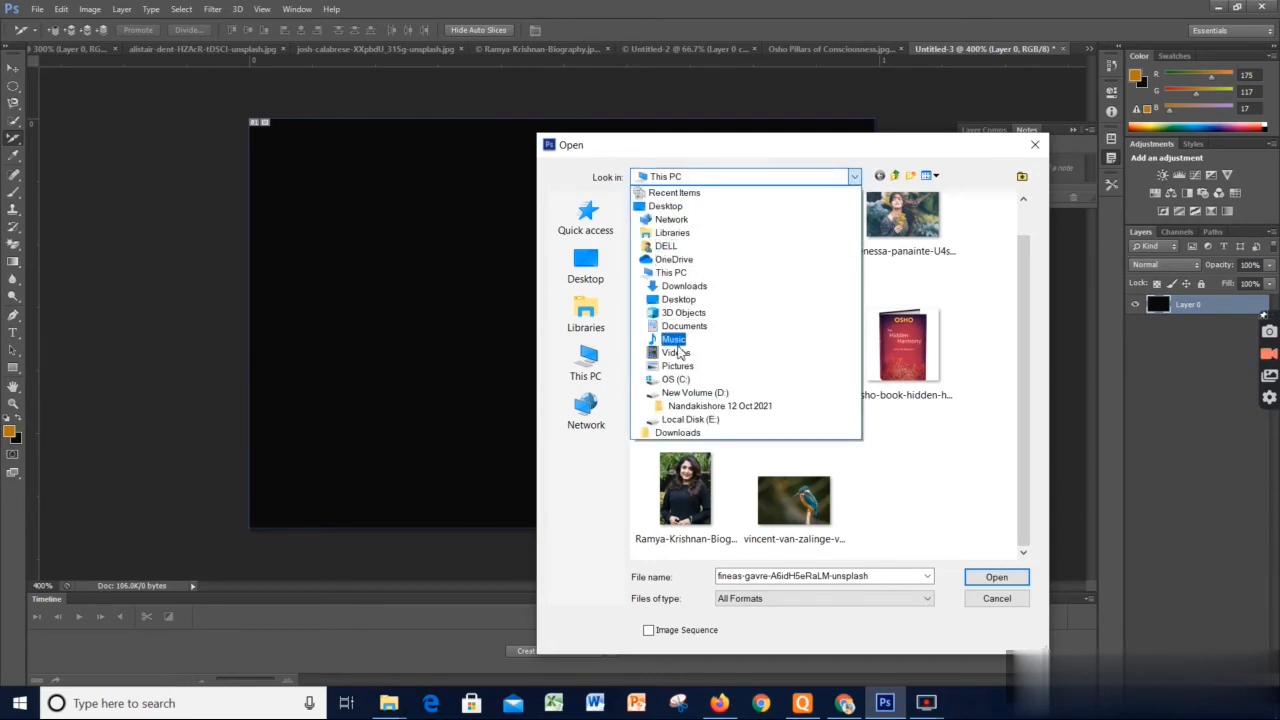
click(680, 260)
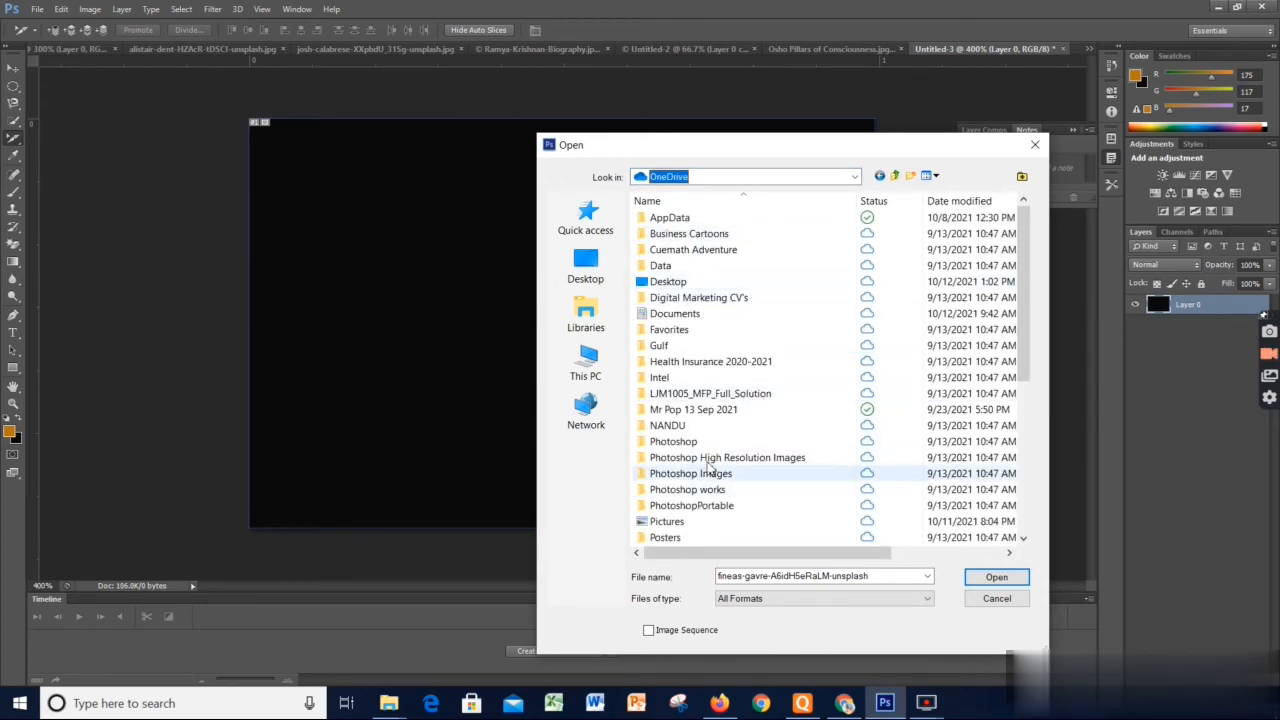
scroll(703, 457, down, 2)
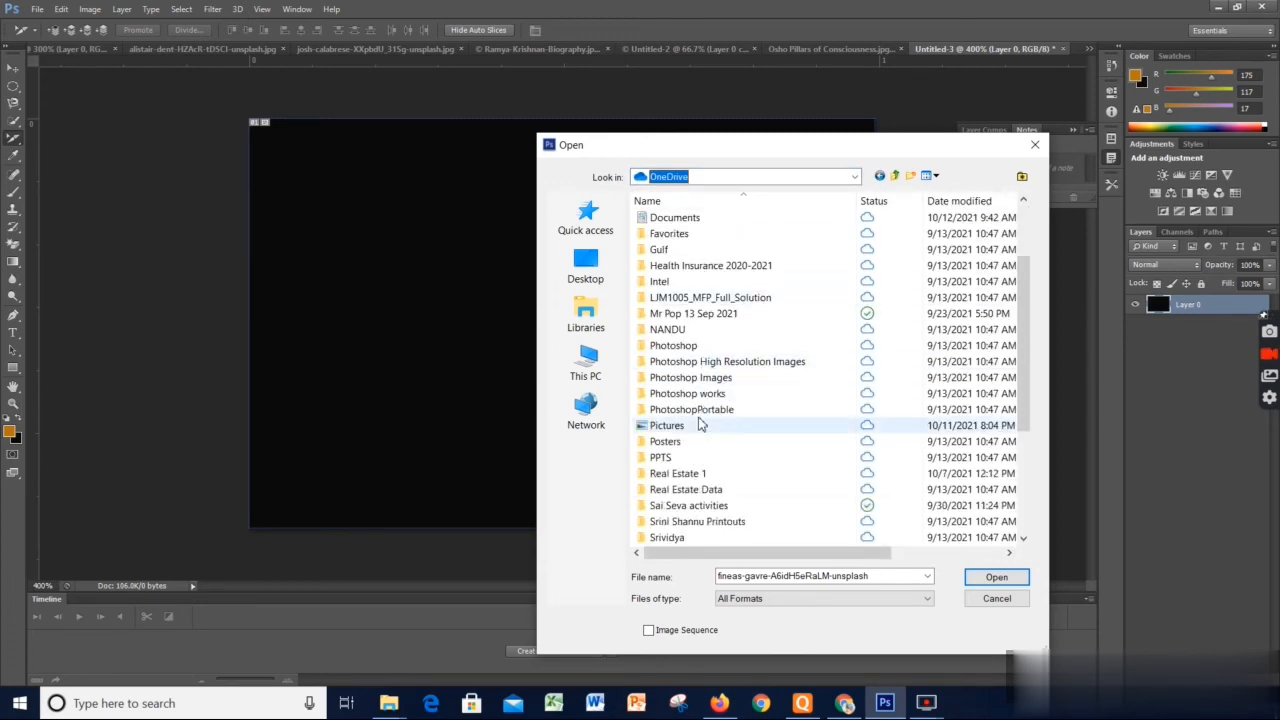
double_click(728, 362)
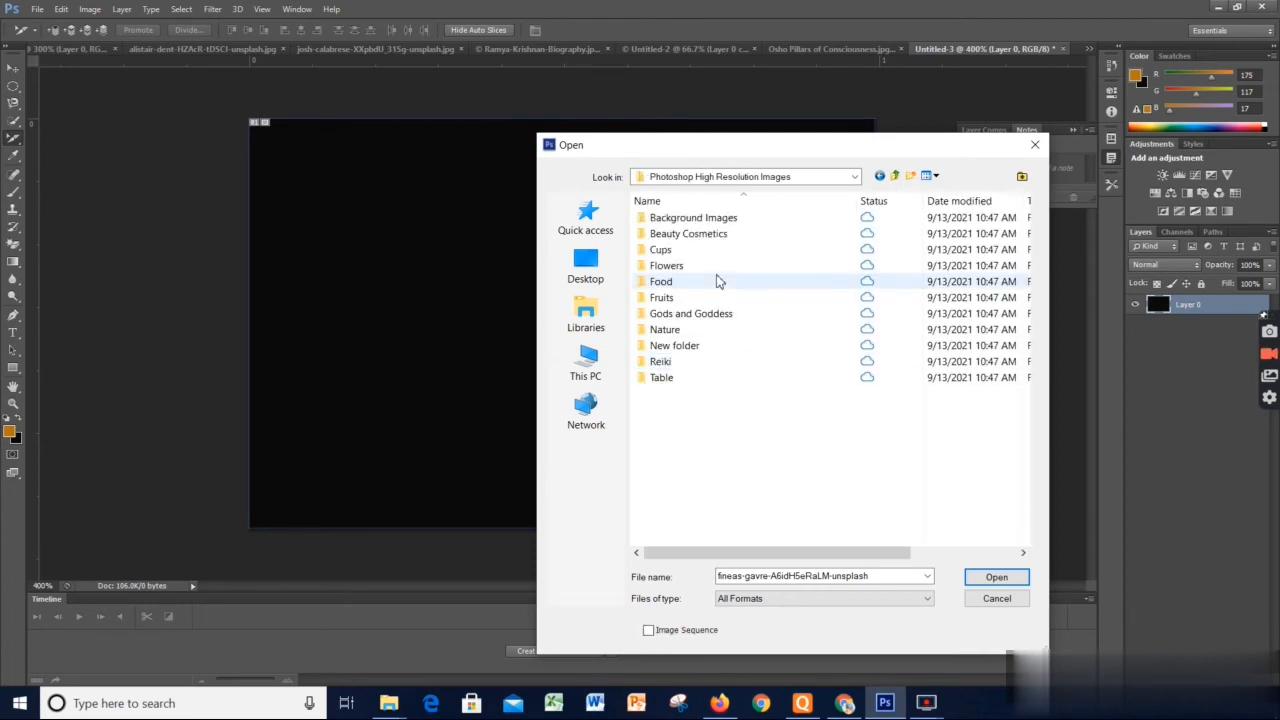
double_click(714, 217)
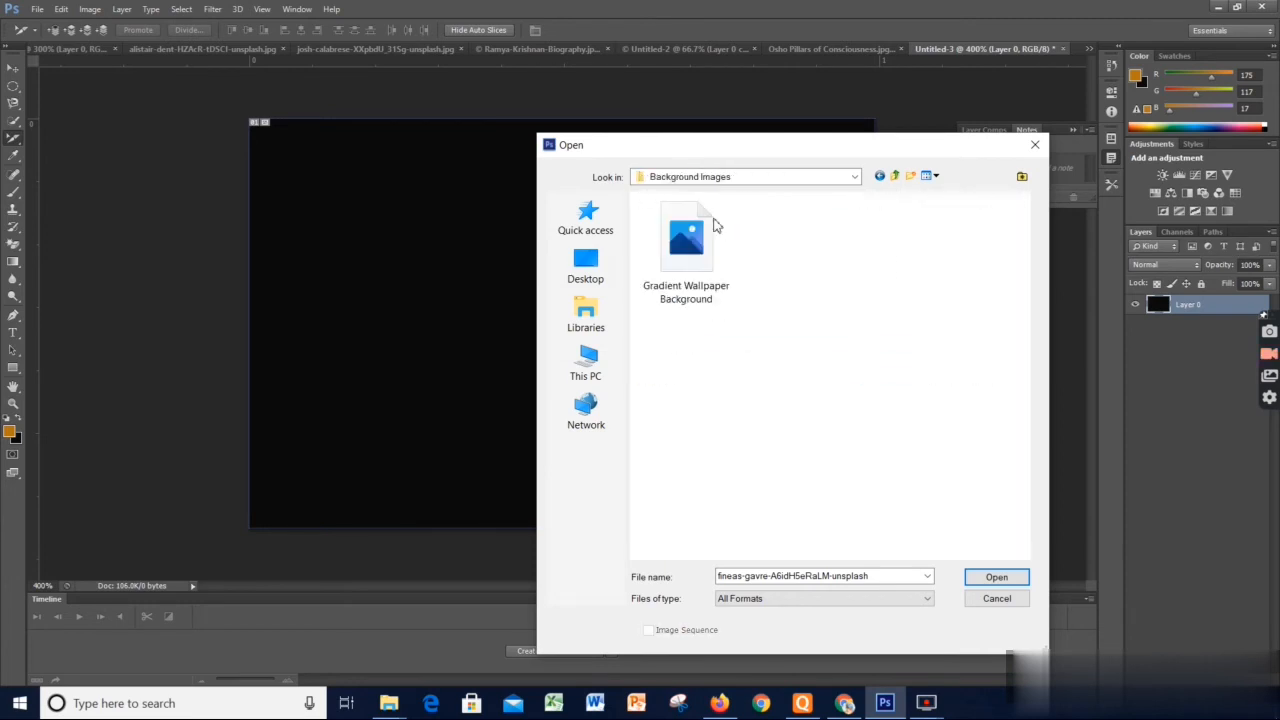
click(703, 281)
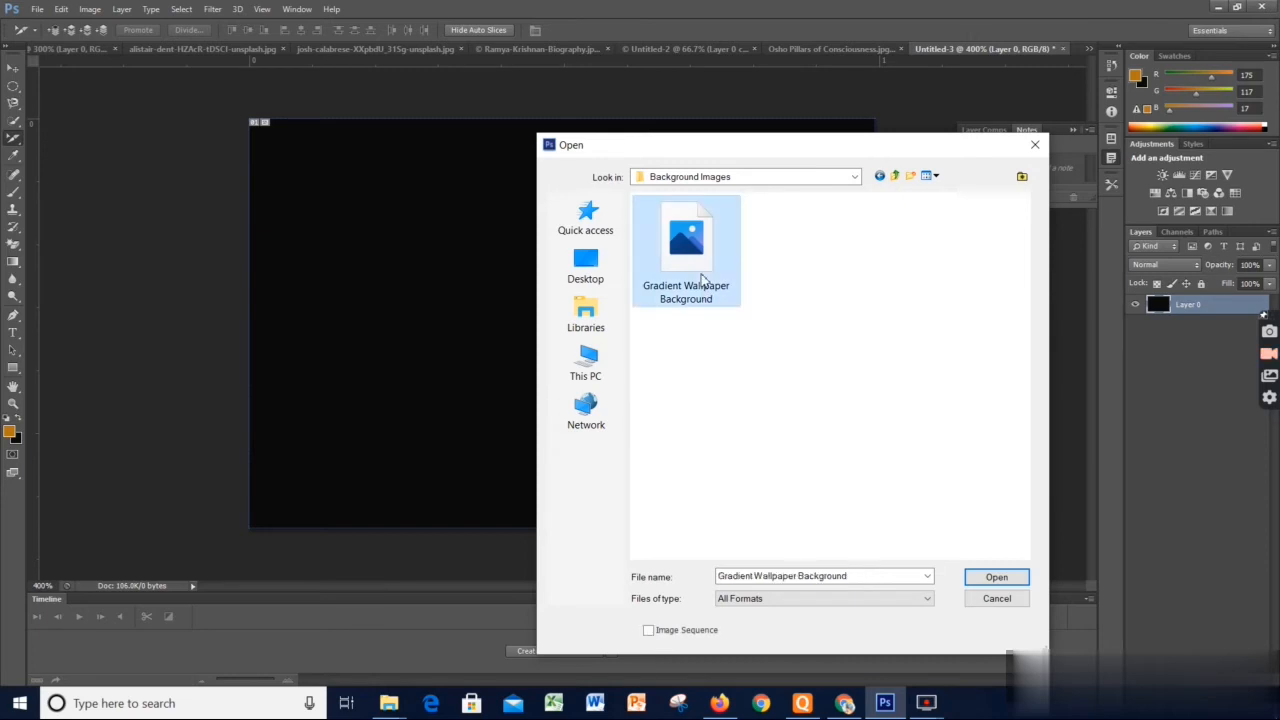
click(968, 585)
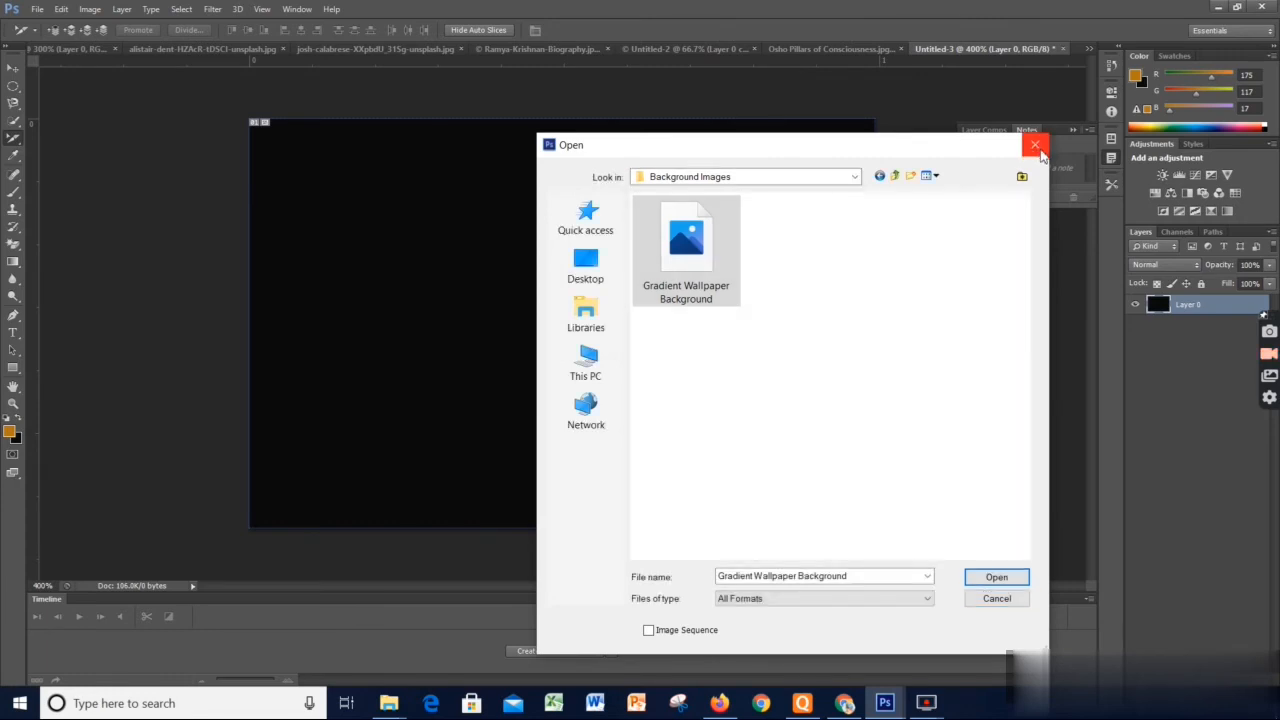
click(1003, 600)
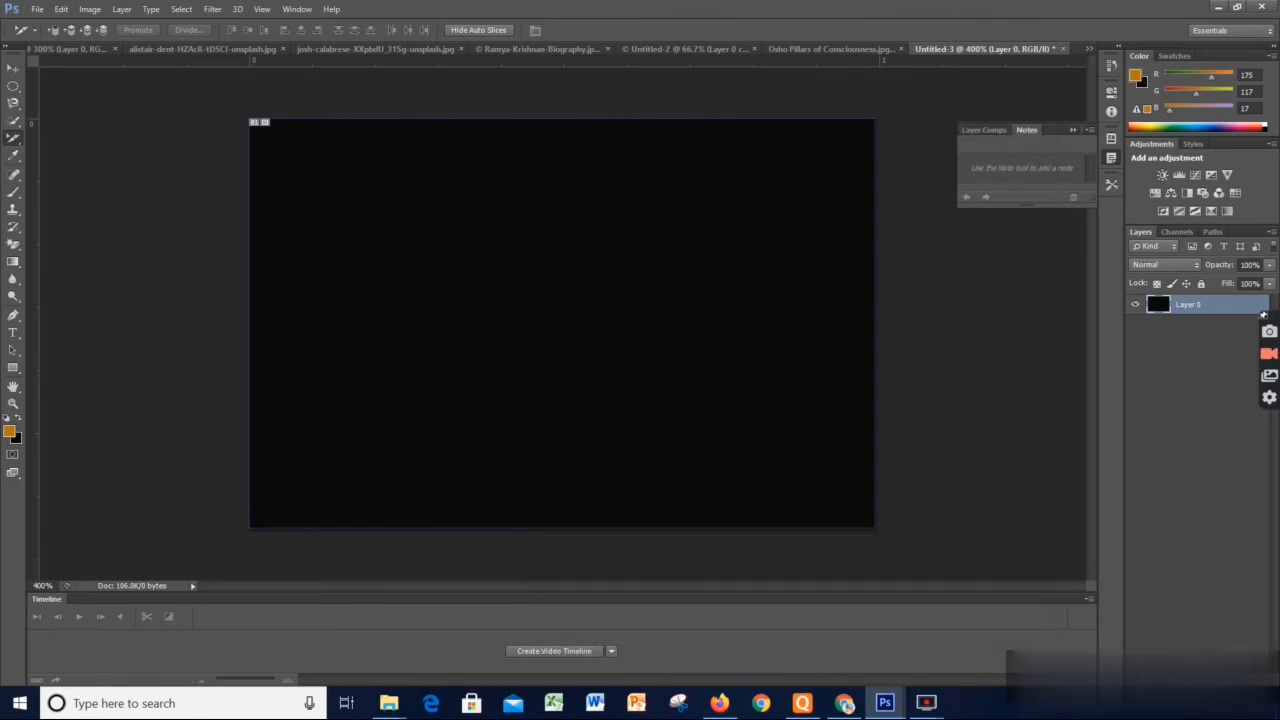
Open the photo of green leaves on a white background and clear its active selection
click(33, 12)
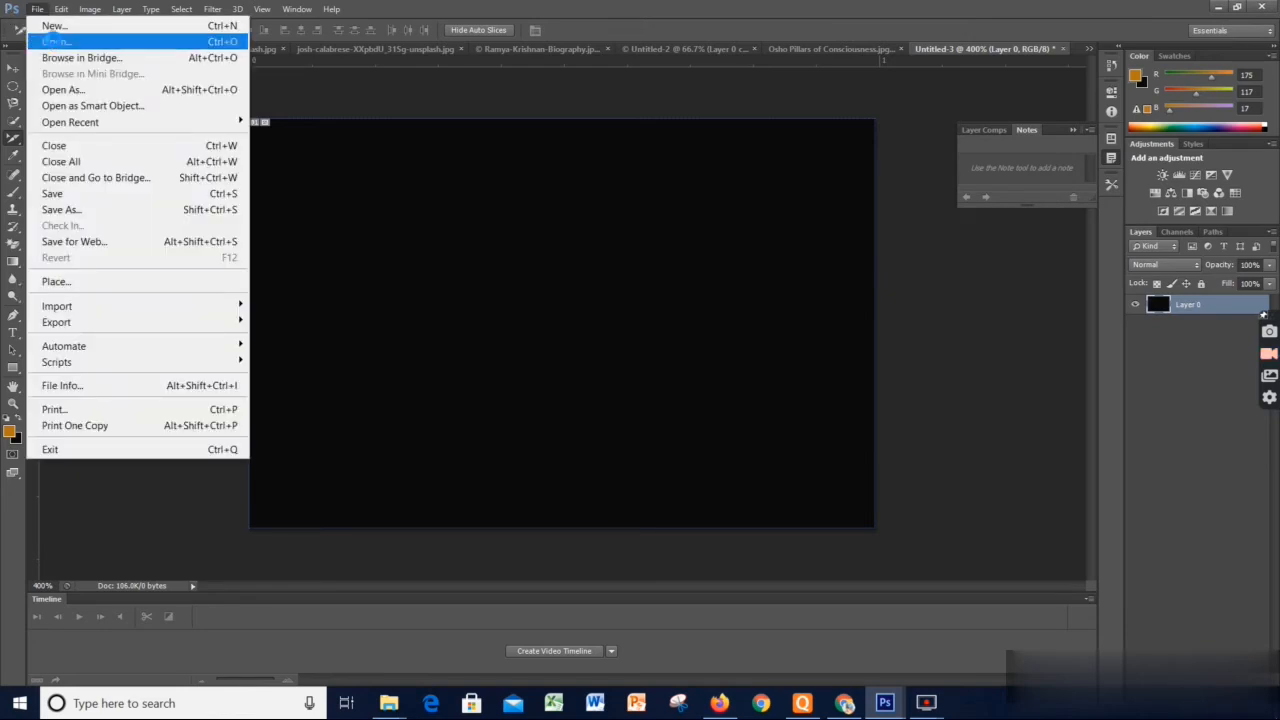
click(55, 42)
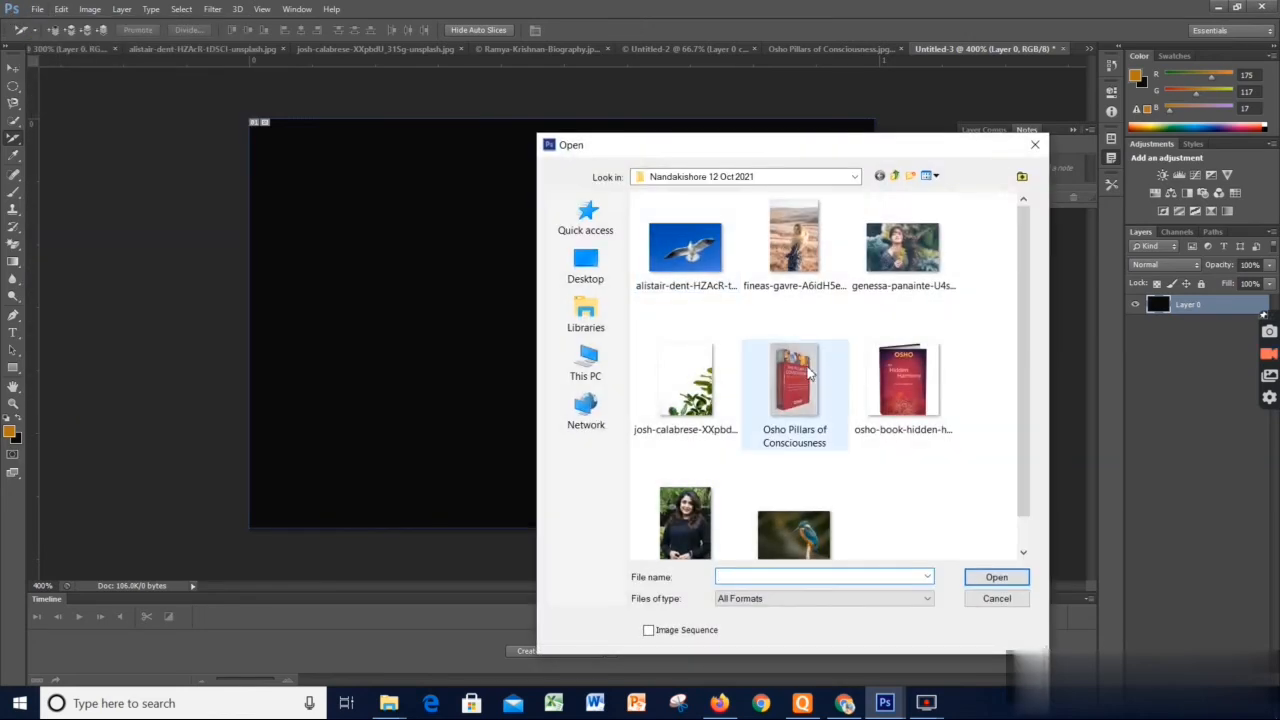
click(686, 385)
click(984, 578)
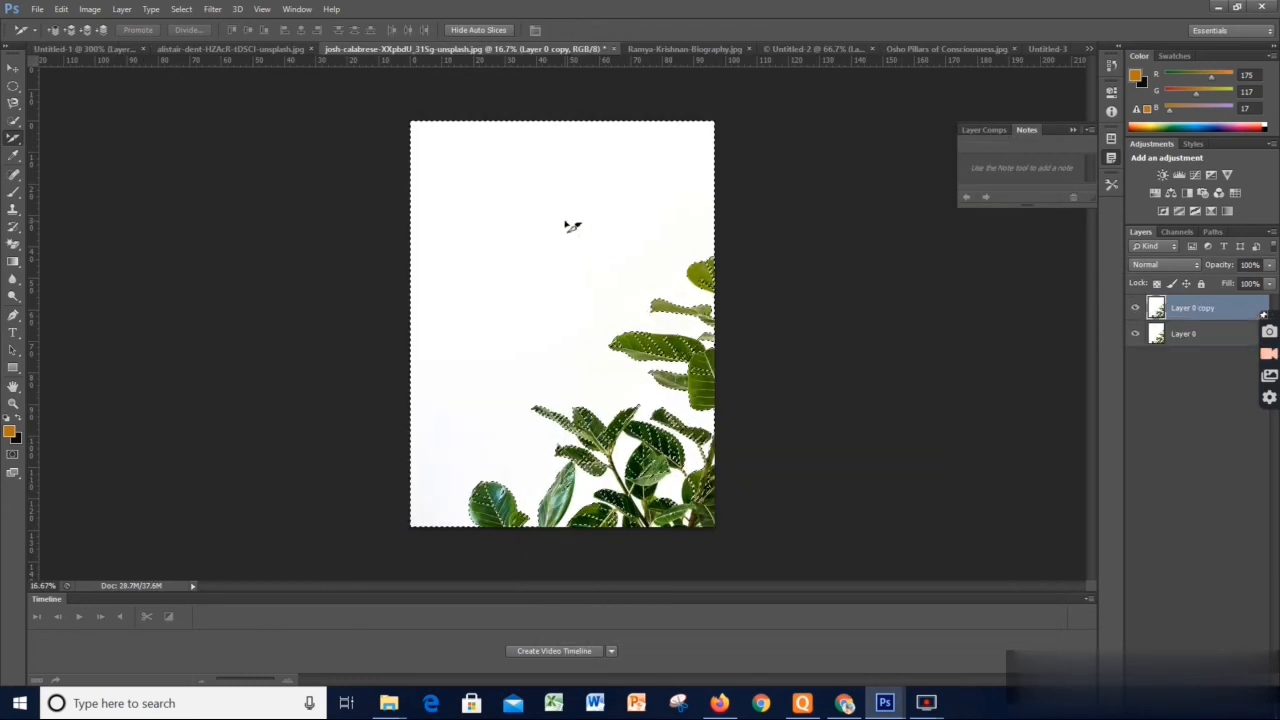
key(ctrl+d)
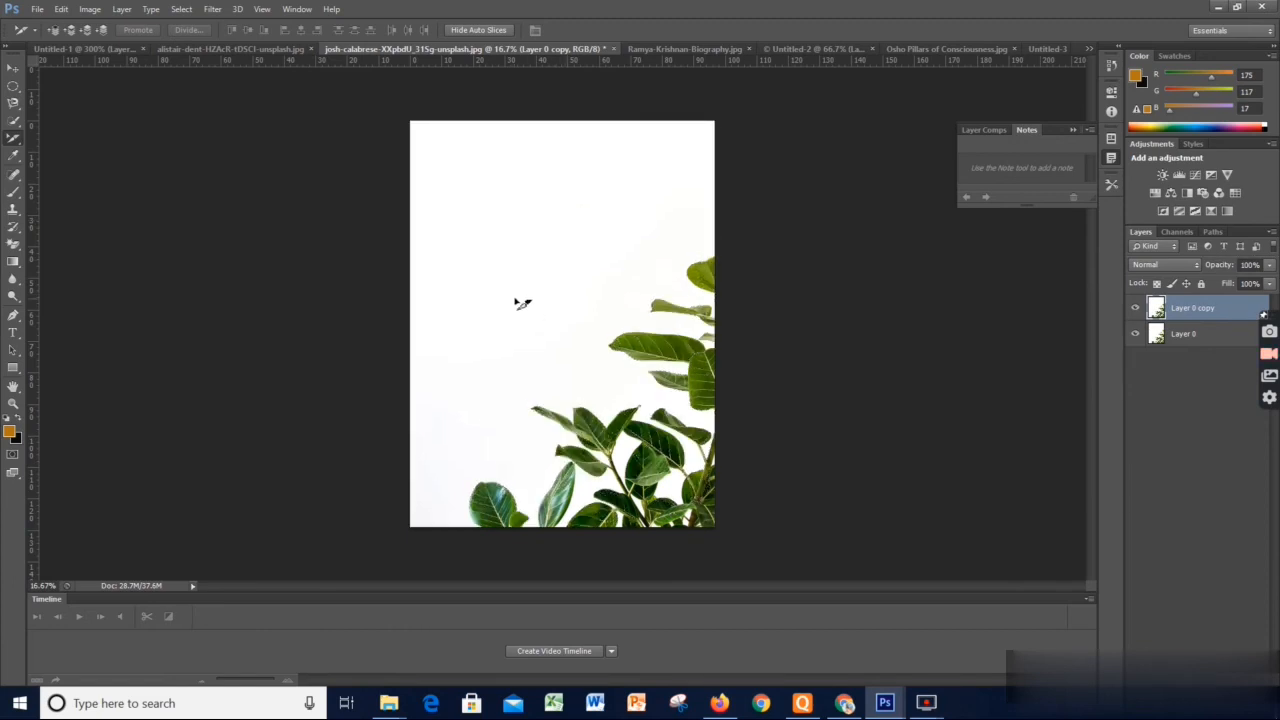
Choose the Slice Select tool and select the slice covering the leaves photo
right_click(13, 141)
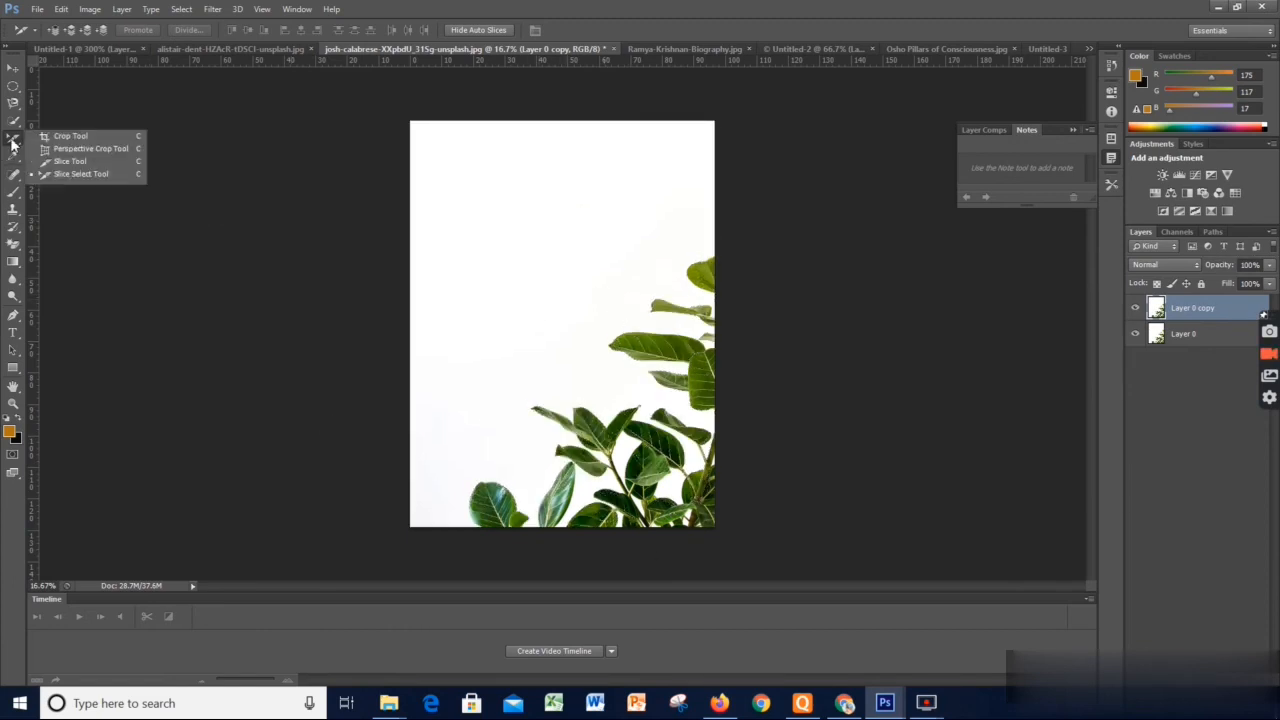
click(80, 174)
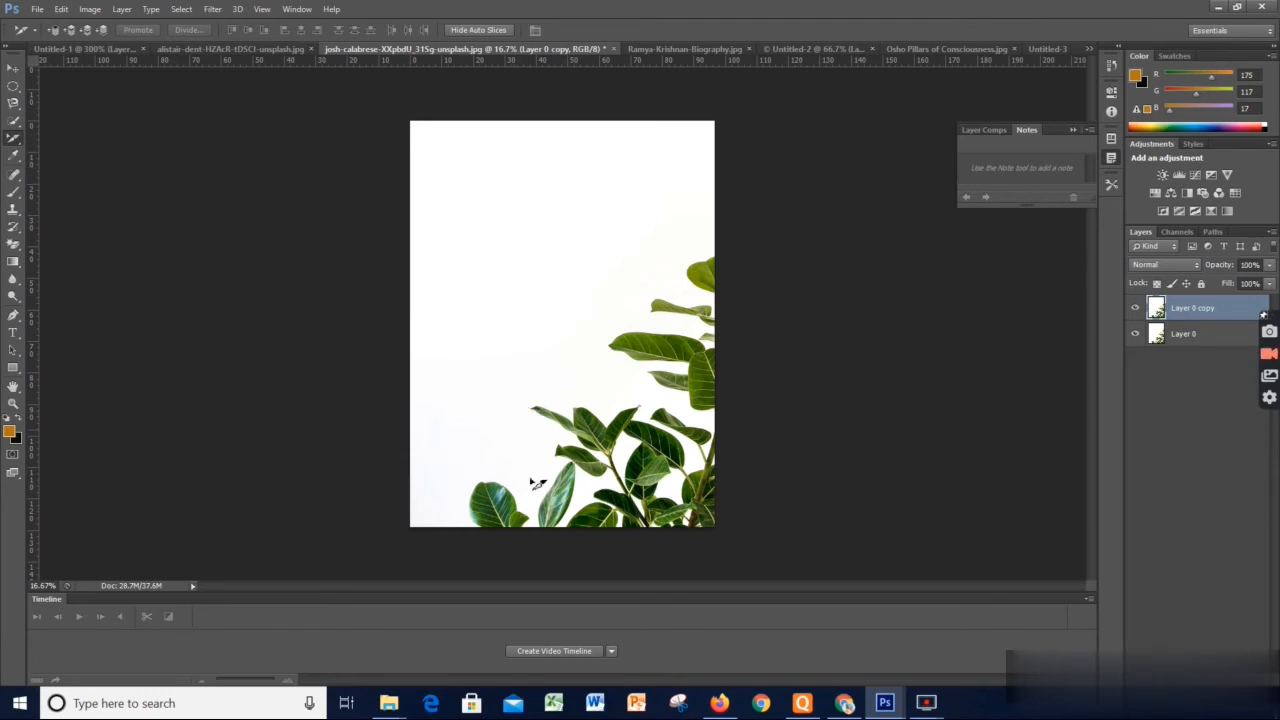
click(482, 494)
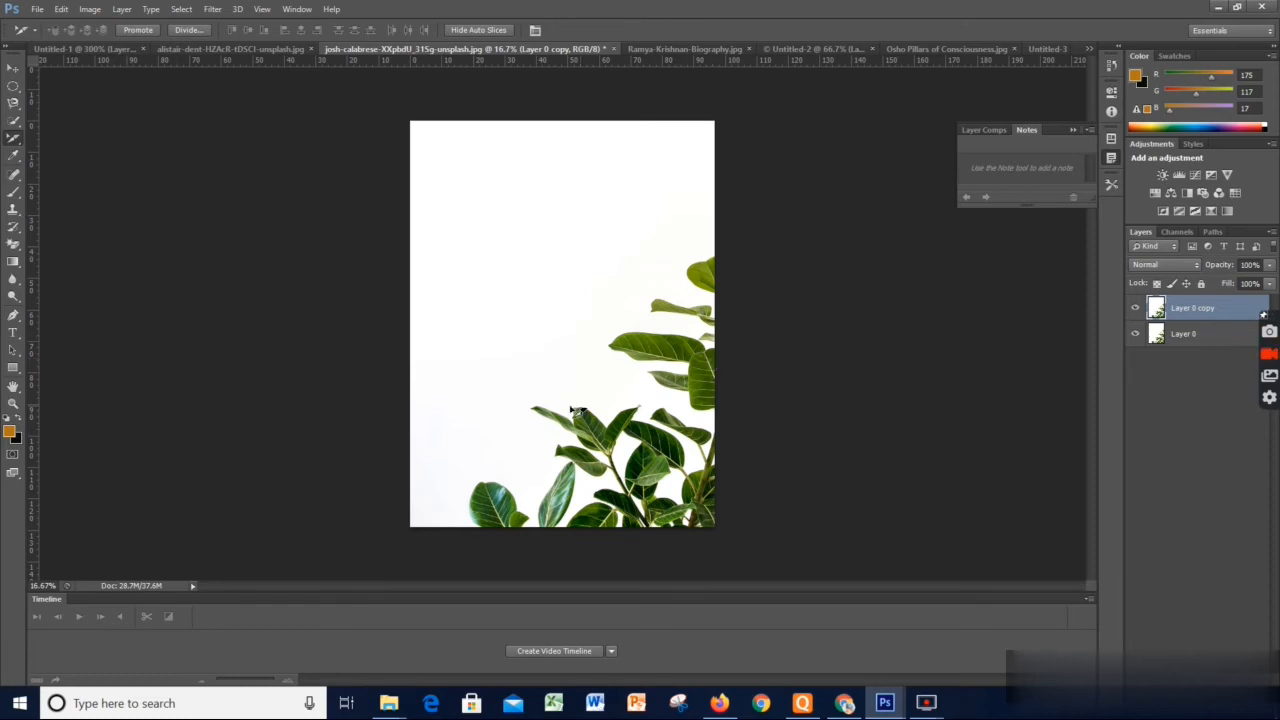
Open the 20 Bottles of Cough Syrup image from the Downloads folder
click(40, 8)
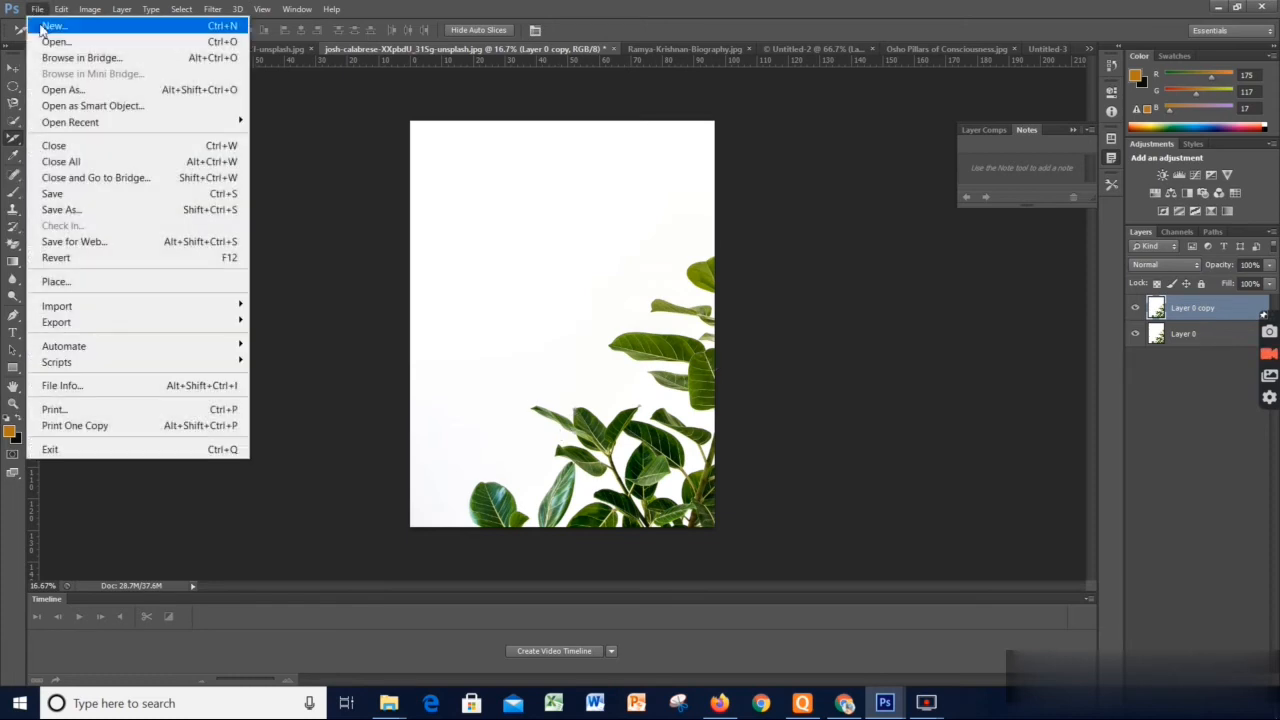
click(480, 248)
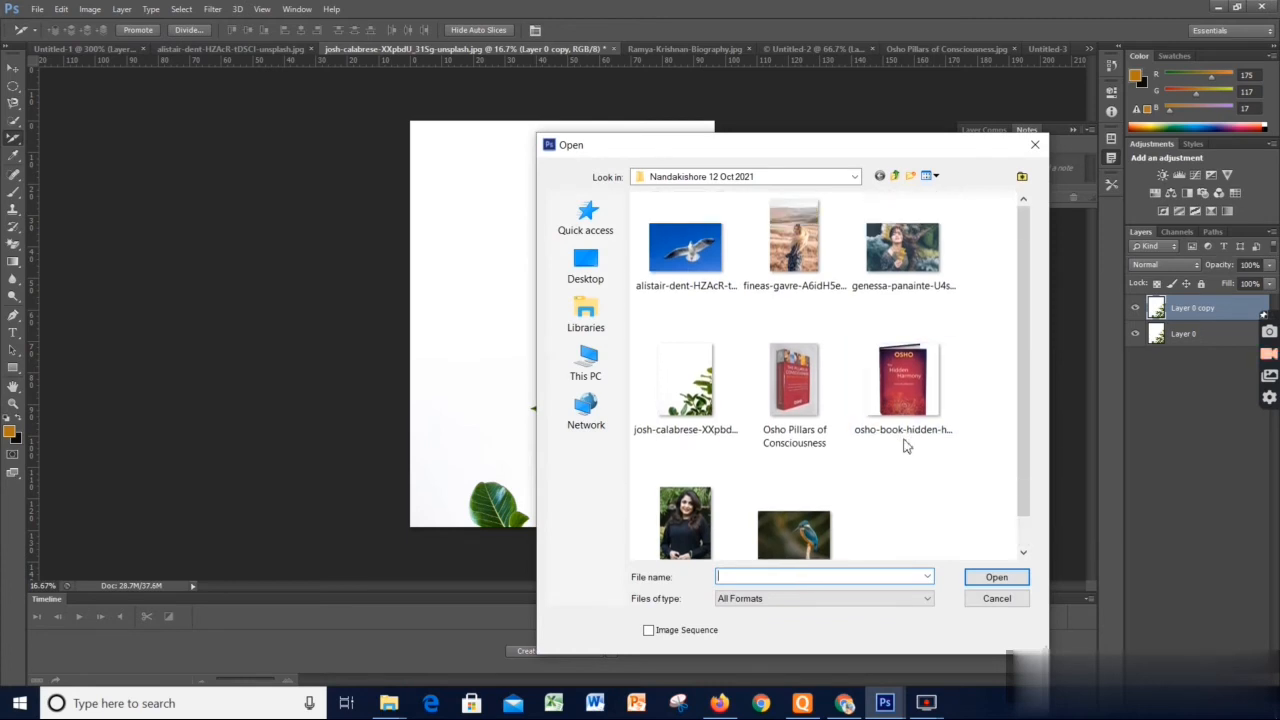
click(855, 179)
click(857, 186)
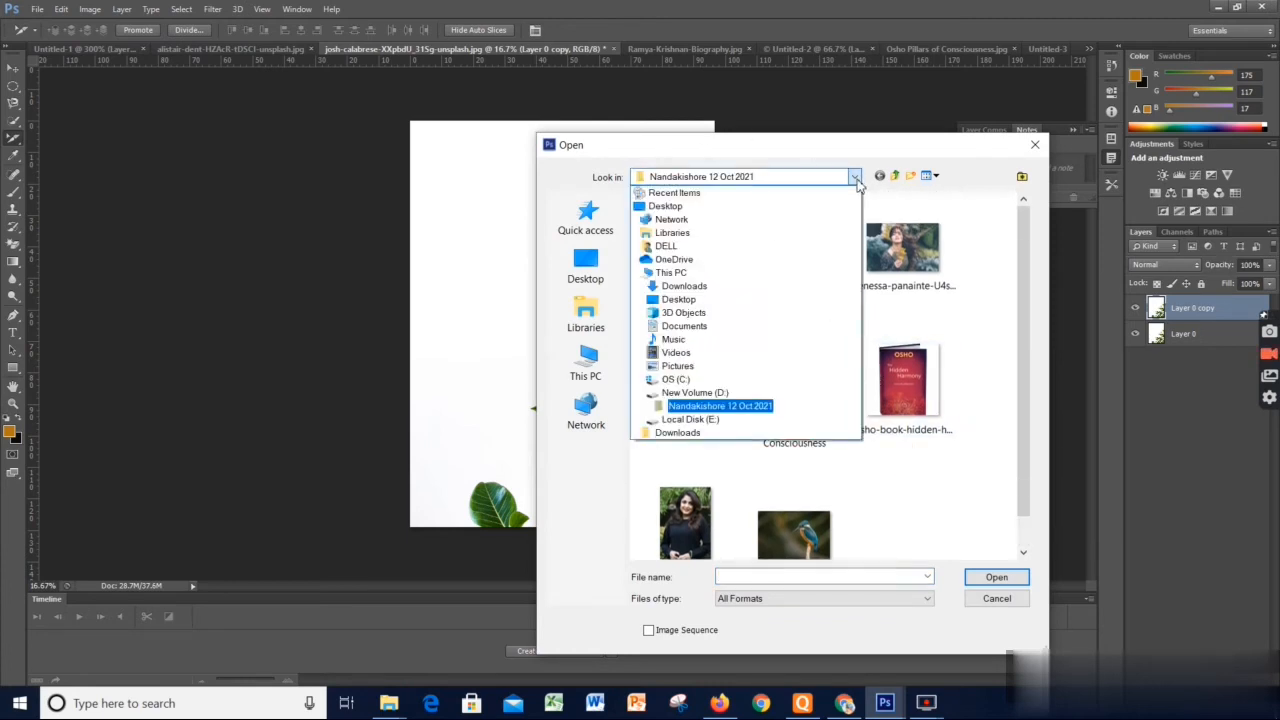
click(674, 260)
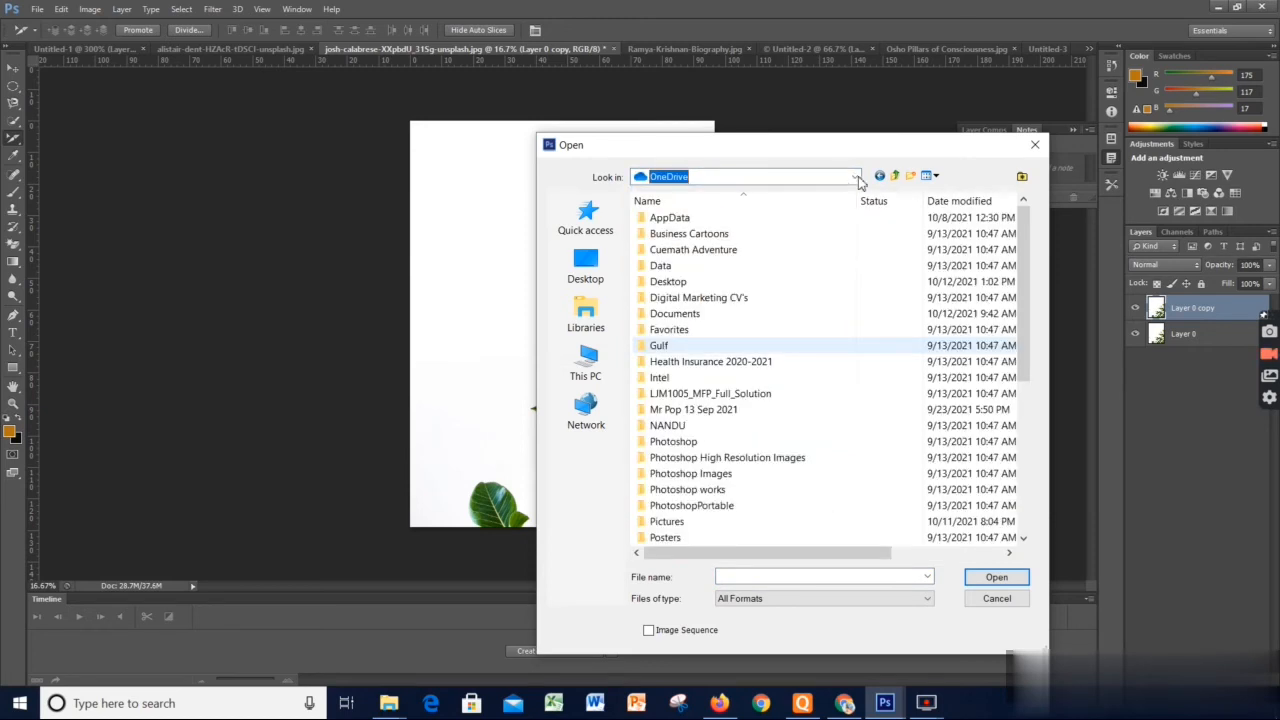
click(855, 177)
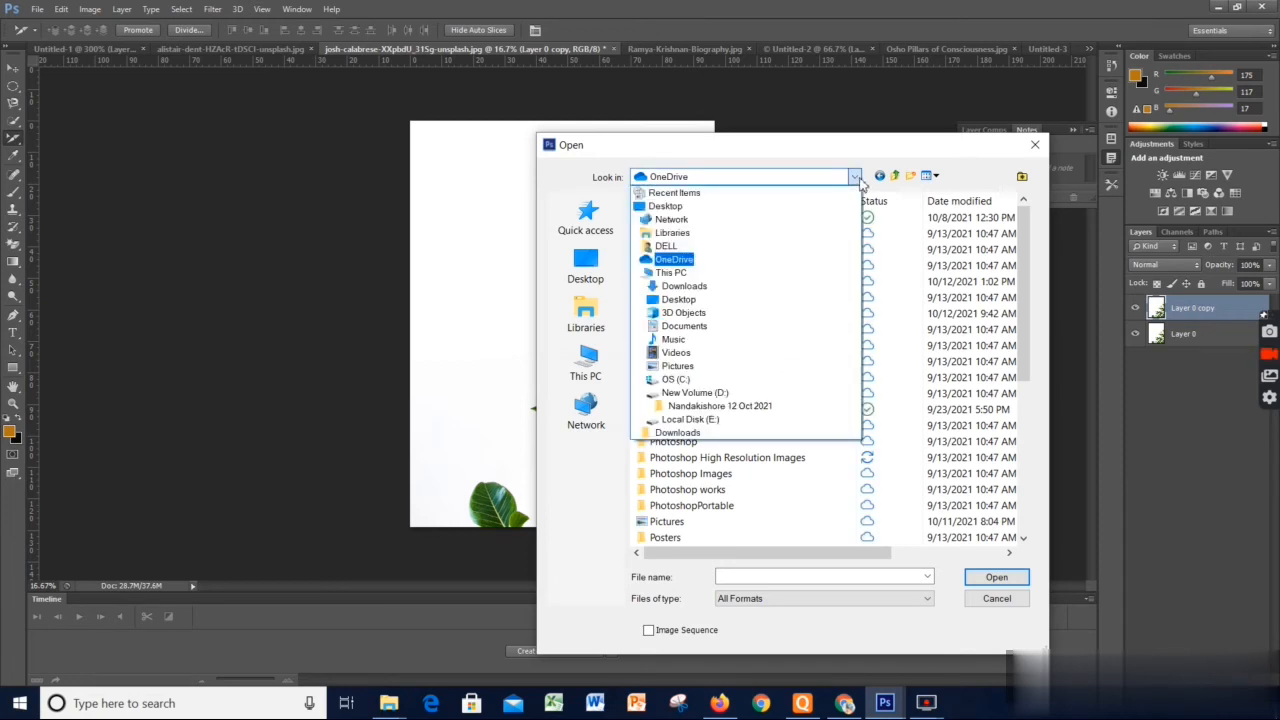
click(690, 287)
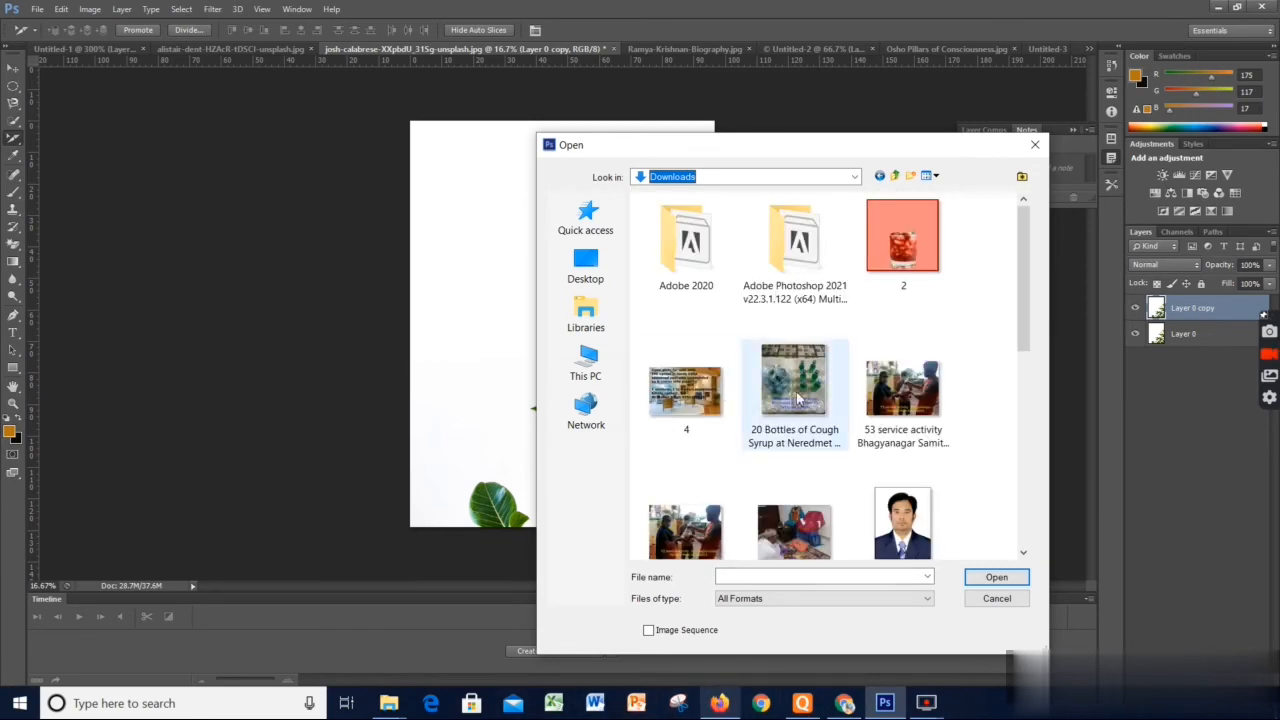
click(797, 398)
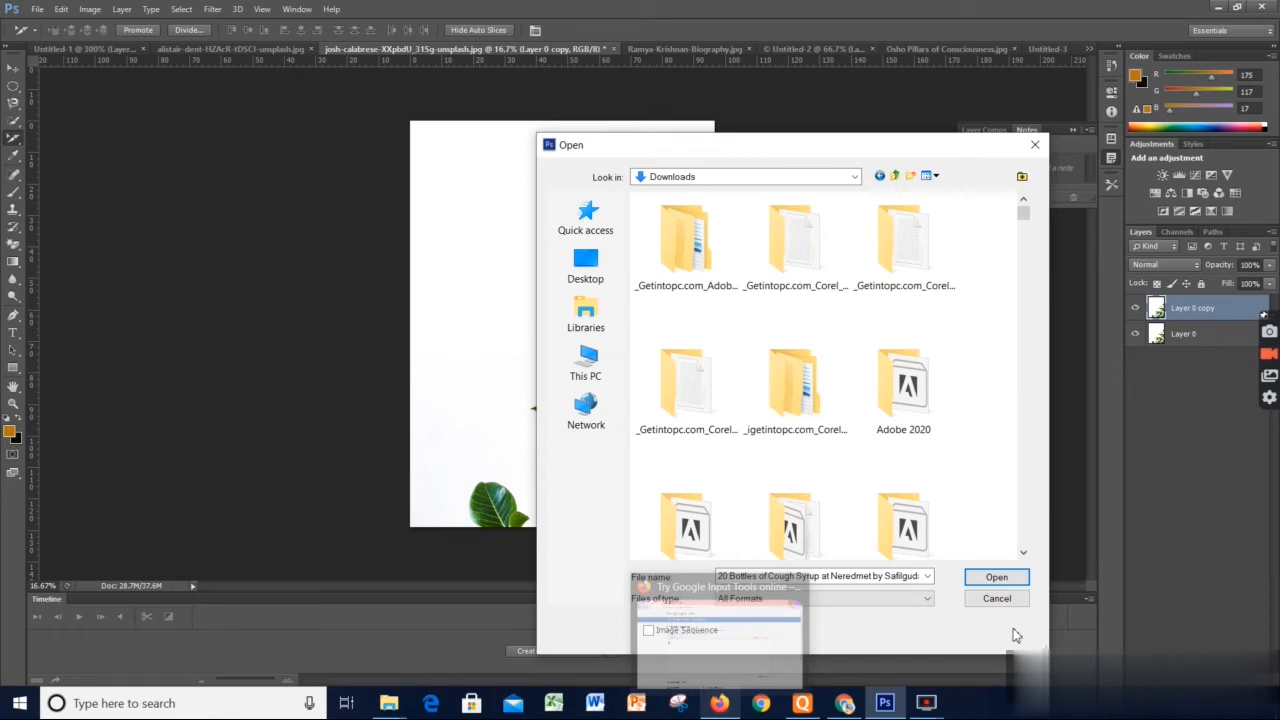
click(995, 578)
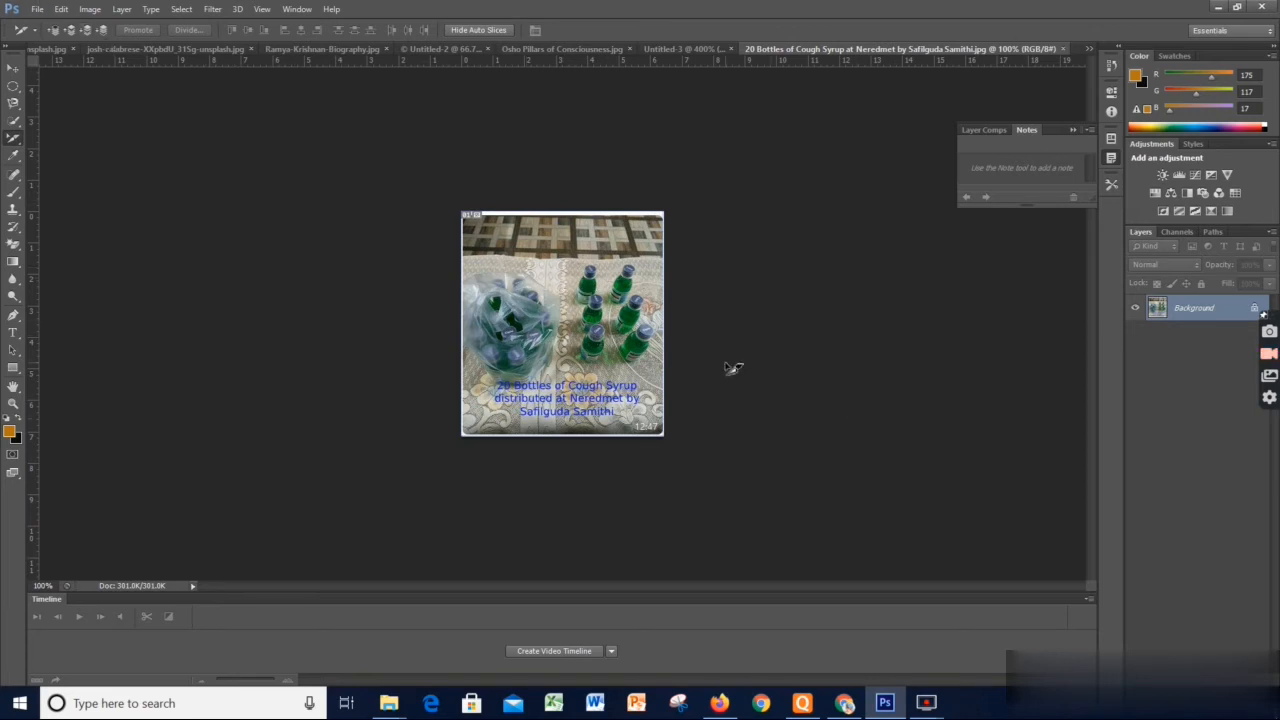
Convert the Background into a regular layer named Layer 0 and set the image resolution to 300 pixels/inch
double_click(1210, 314)
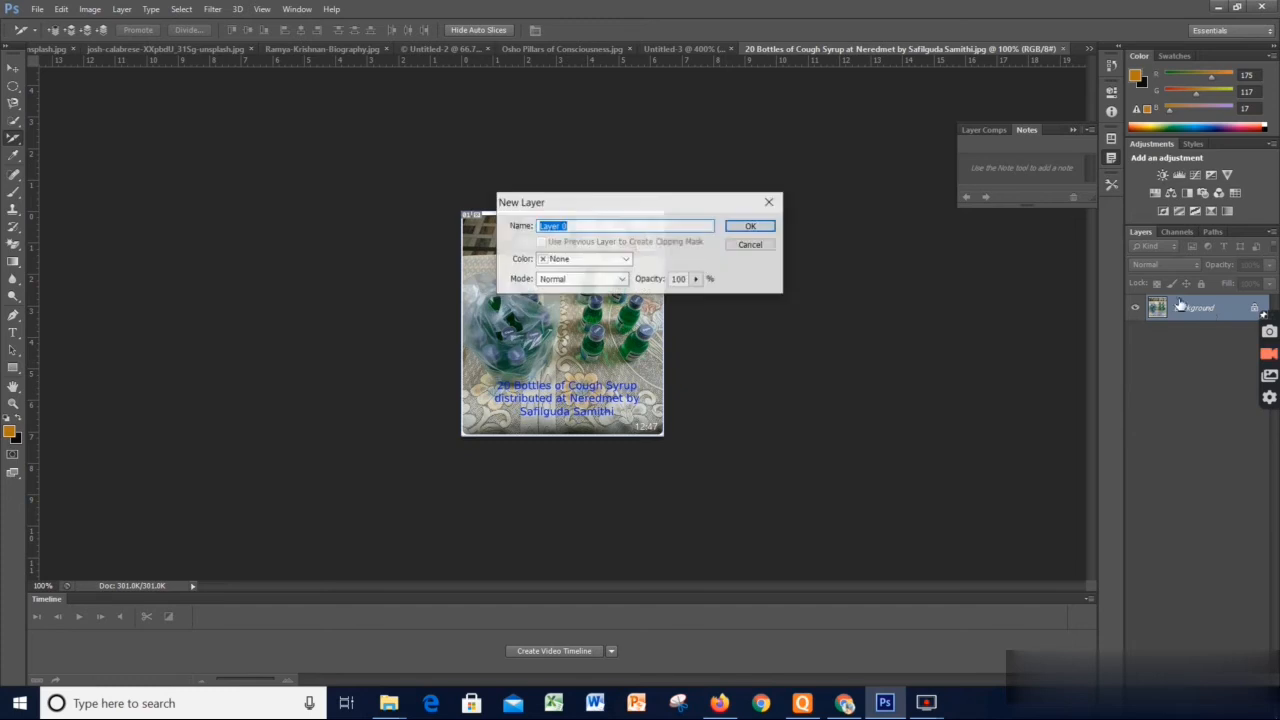
click(751, 226)
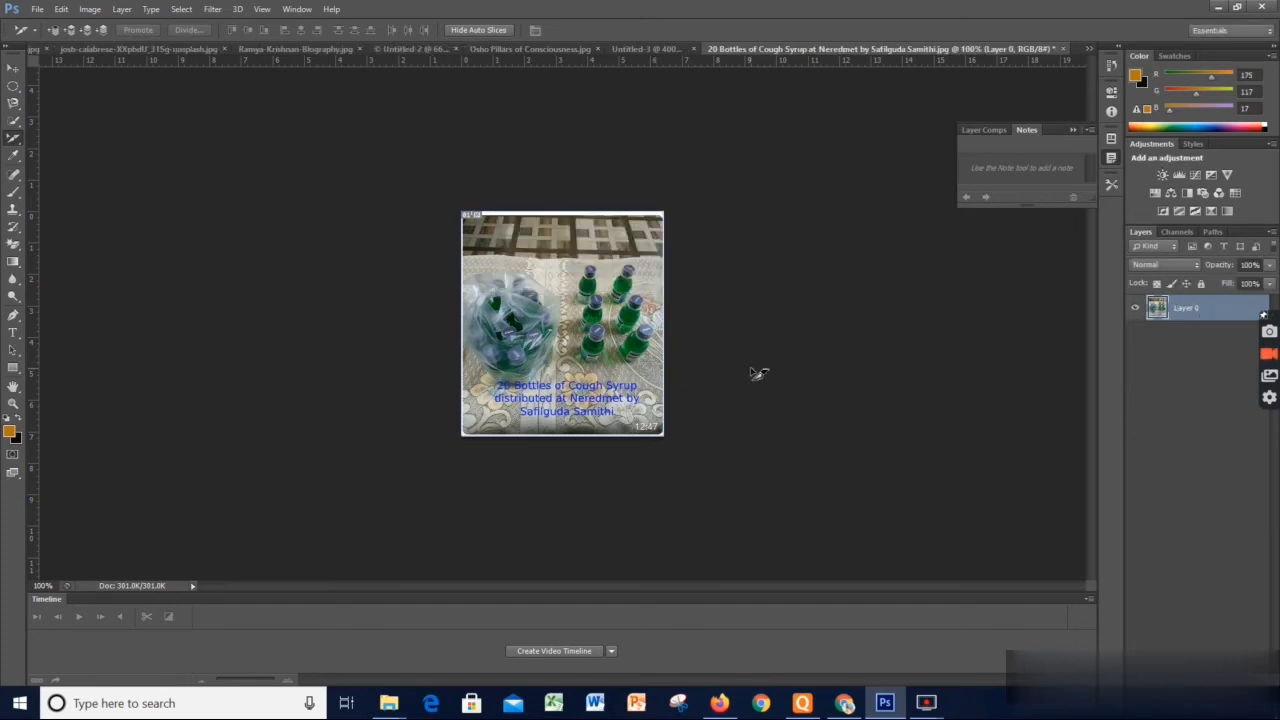
click(95, 13)
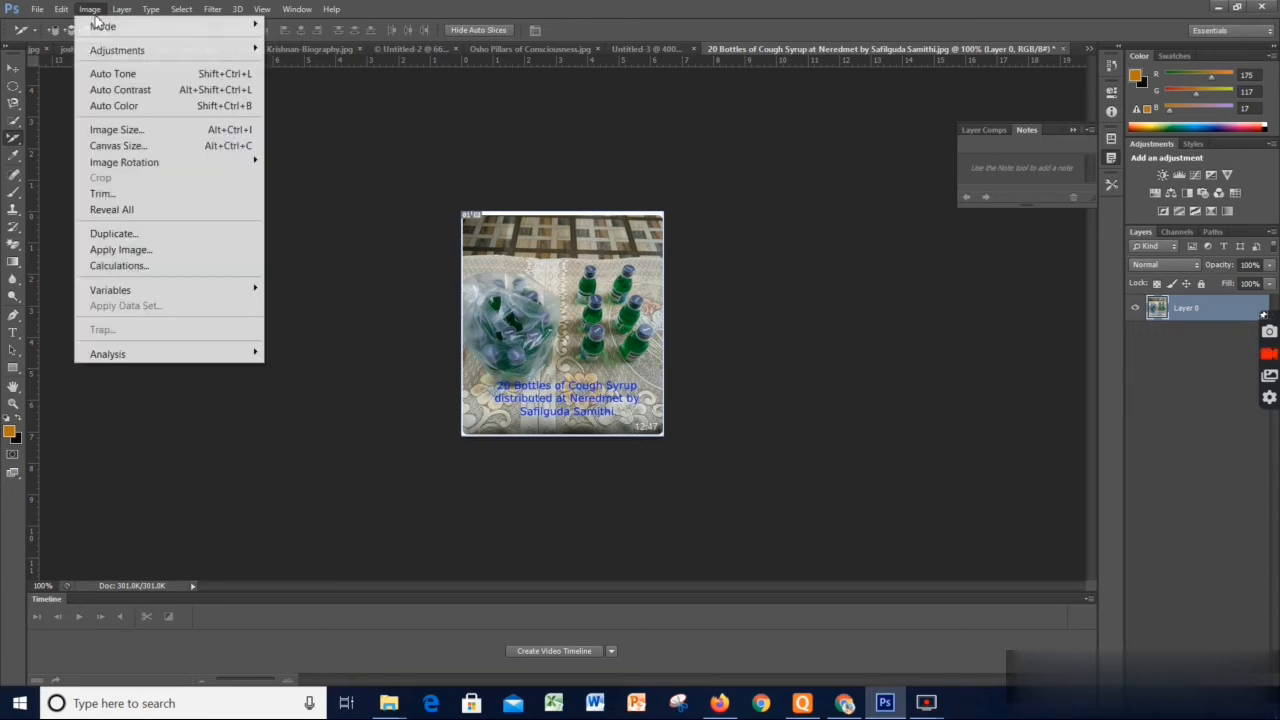
click(126, 130)
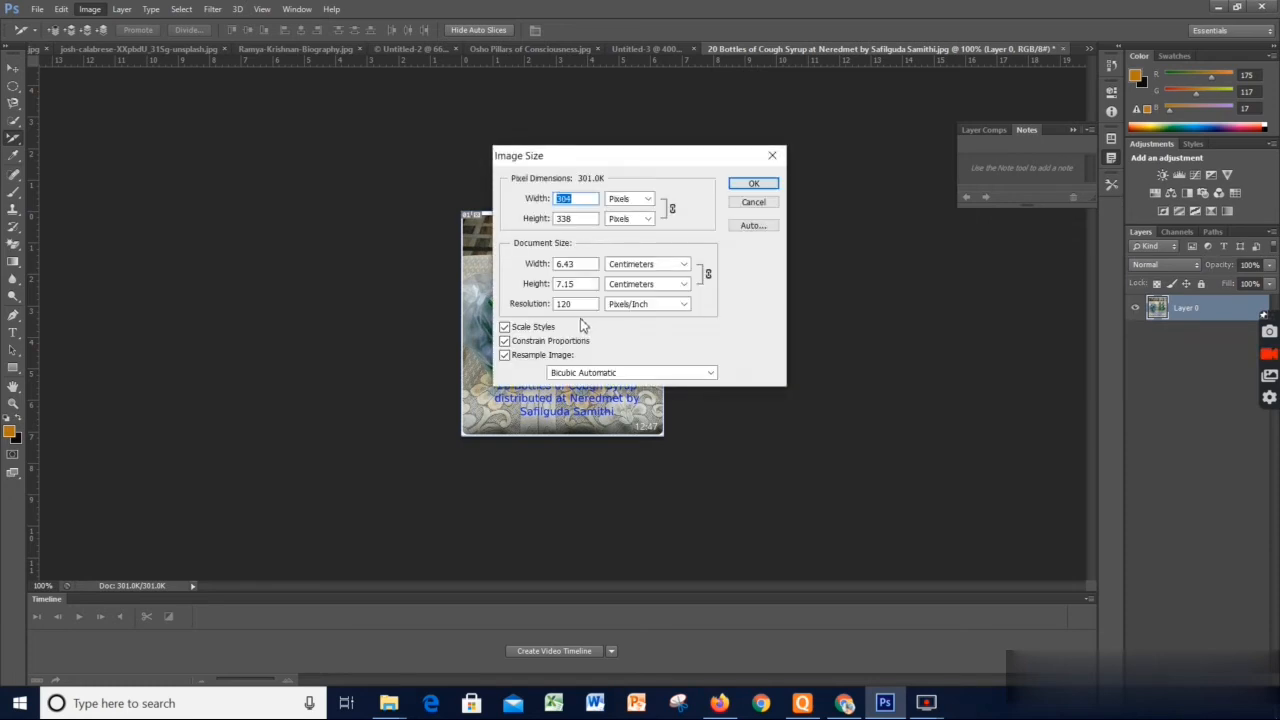
double_click(584, 304)
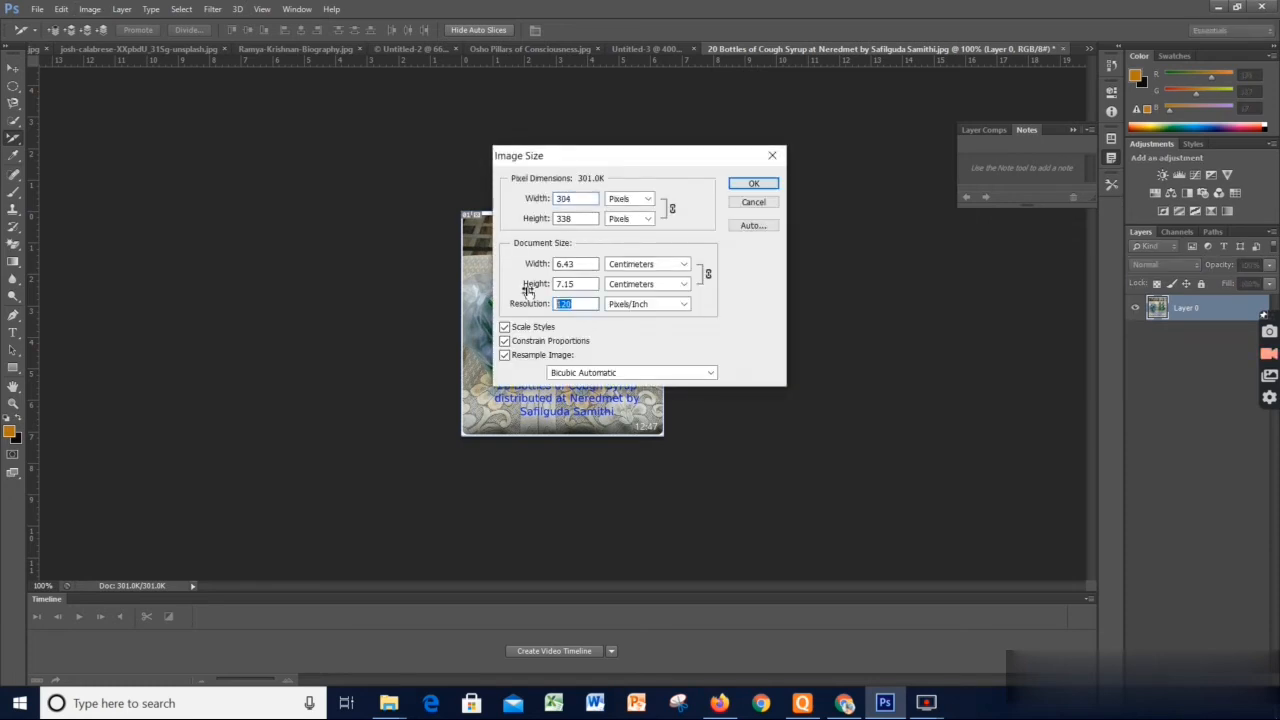
text(300)
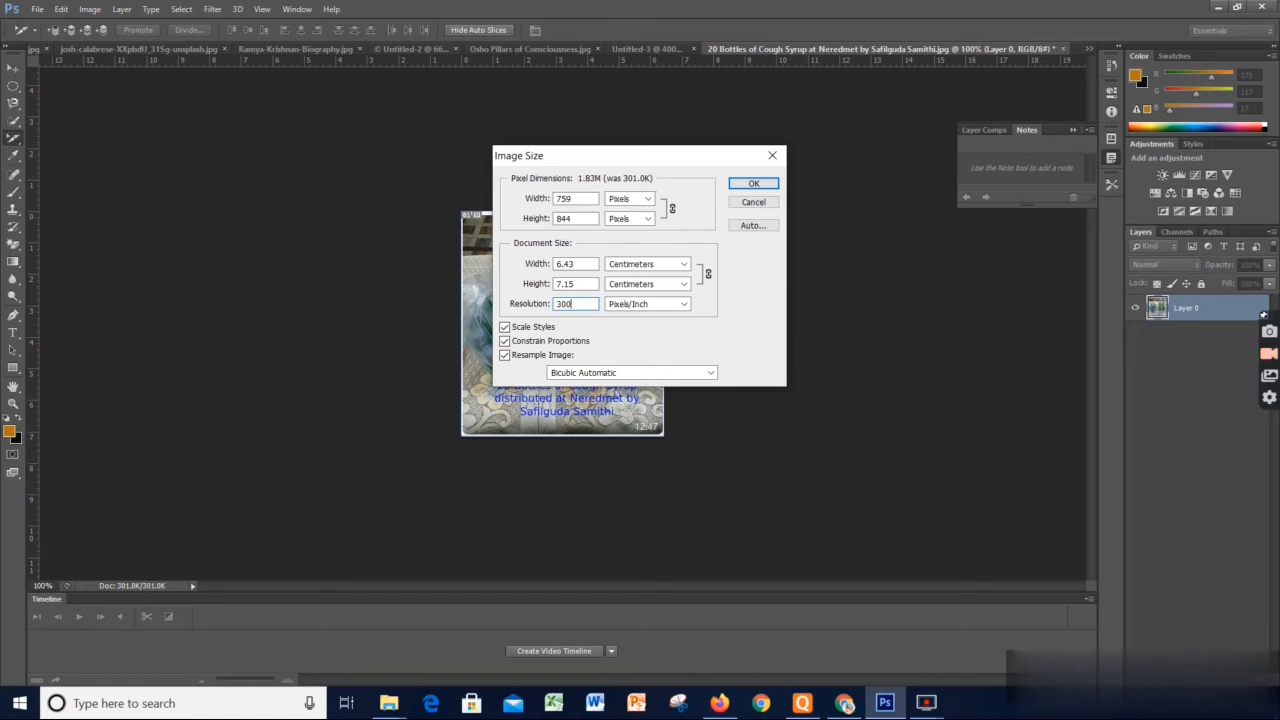
click(762, 183)
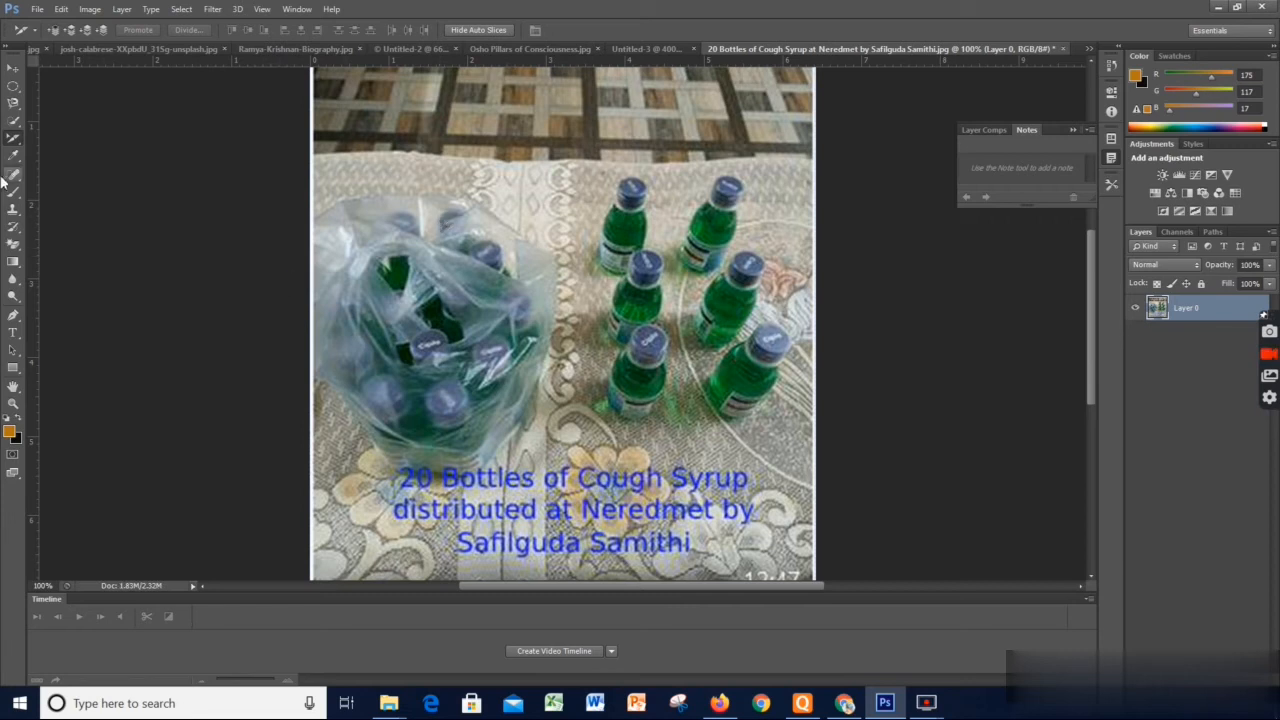
With the Slice Select tool, view the Slice Options of the slice covering the bottles photo and accept them
right_click(14, 140)
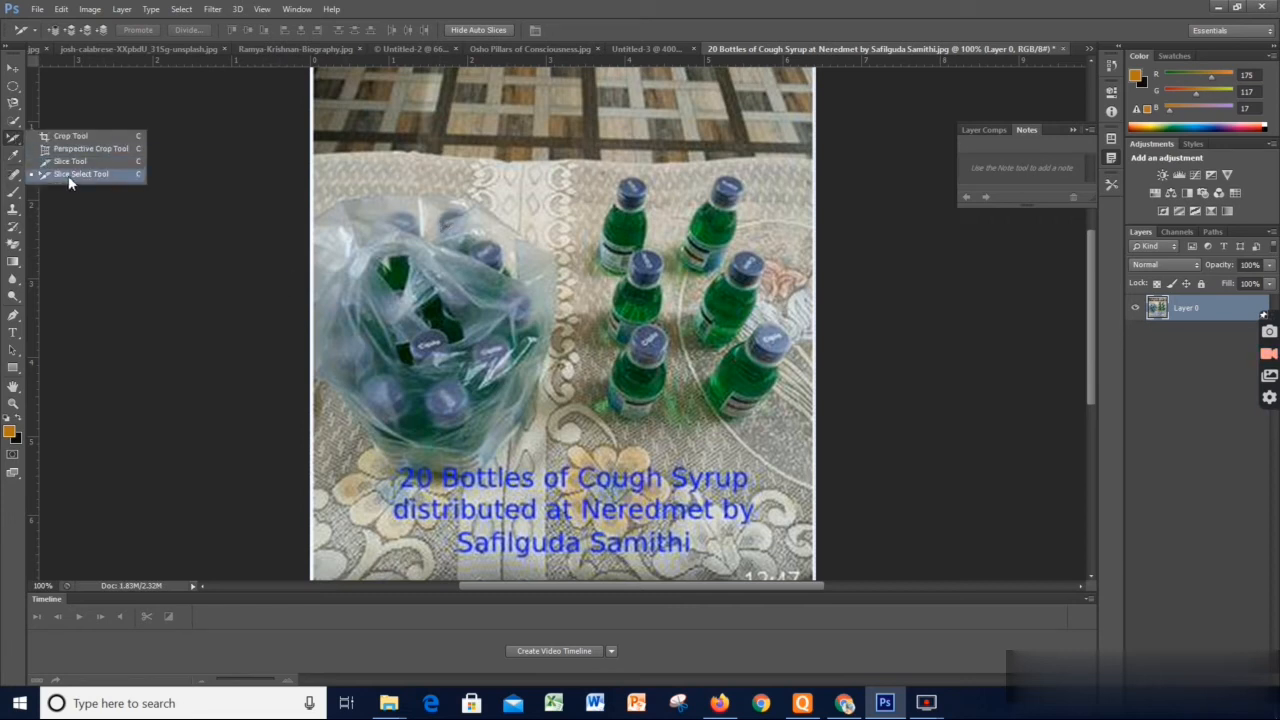
click(75, 174)
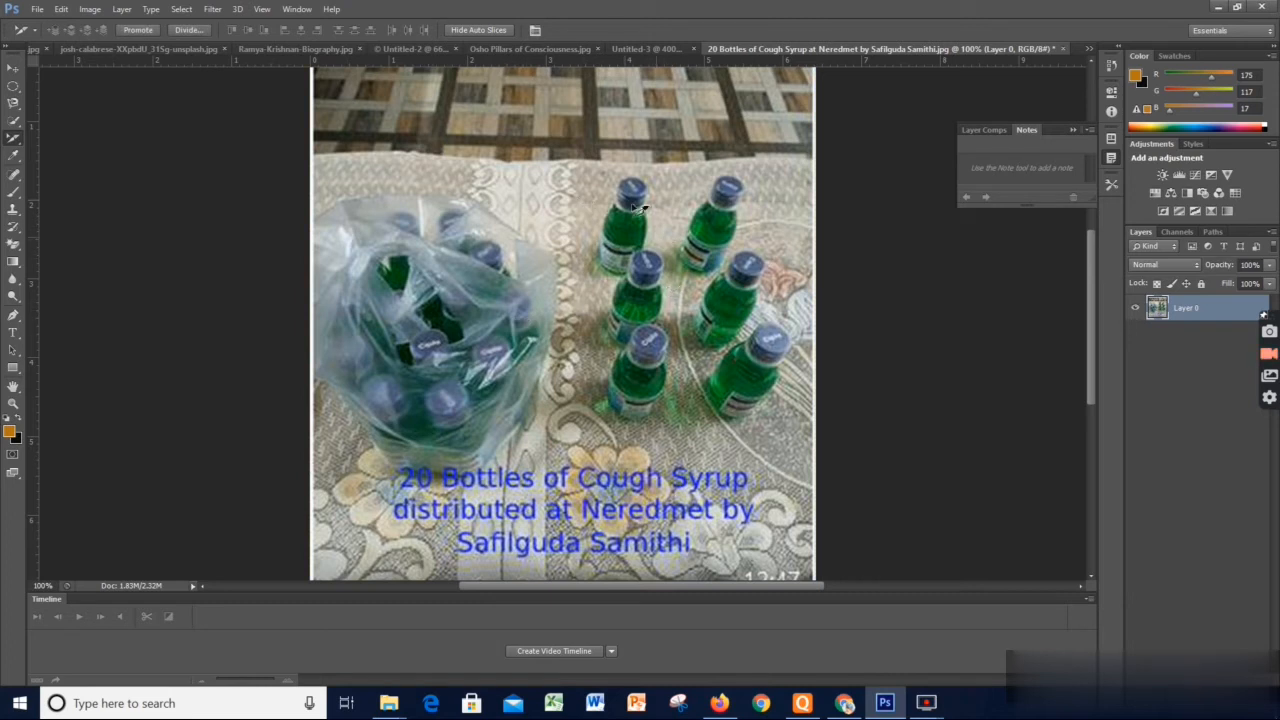
double_click(681, 223)
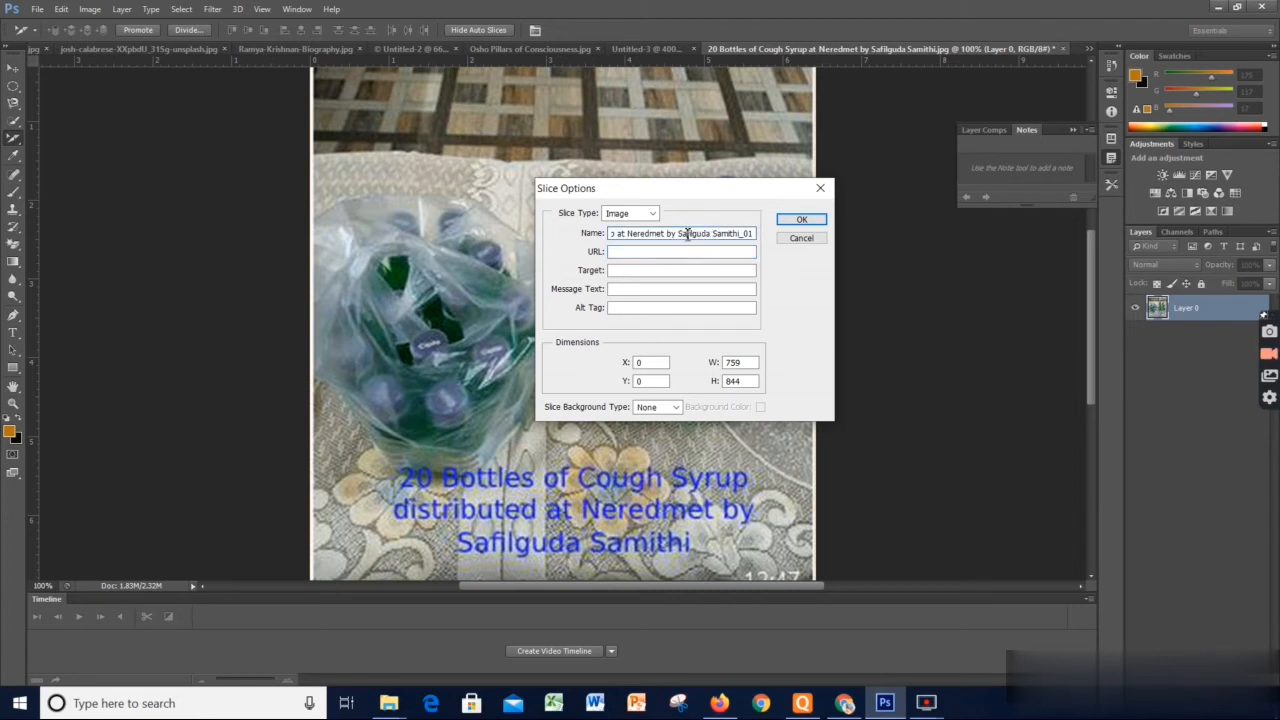
double_click(648, 234)
click(803, 218)
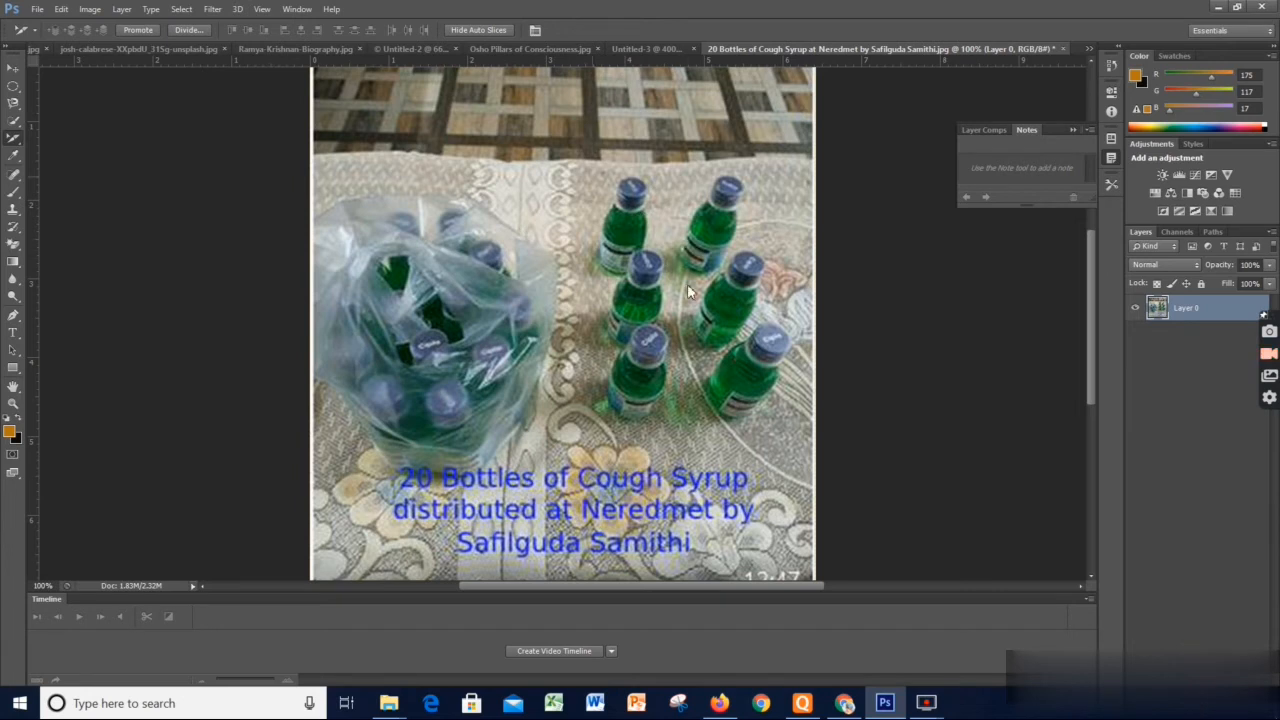
Apply Divide Slice to the slice covering the bottles photo, with horizontal division set to 1 slice down
right_click(609, 199)
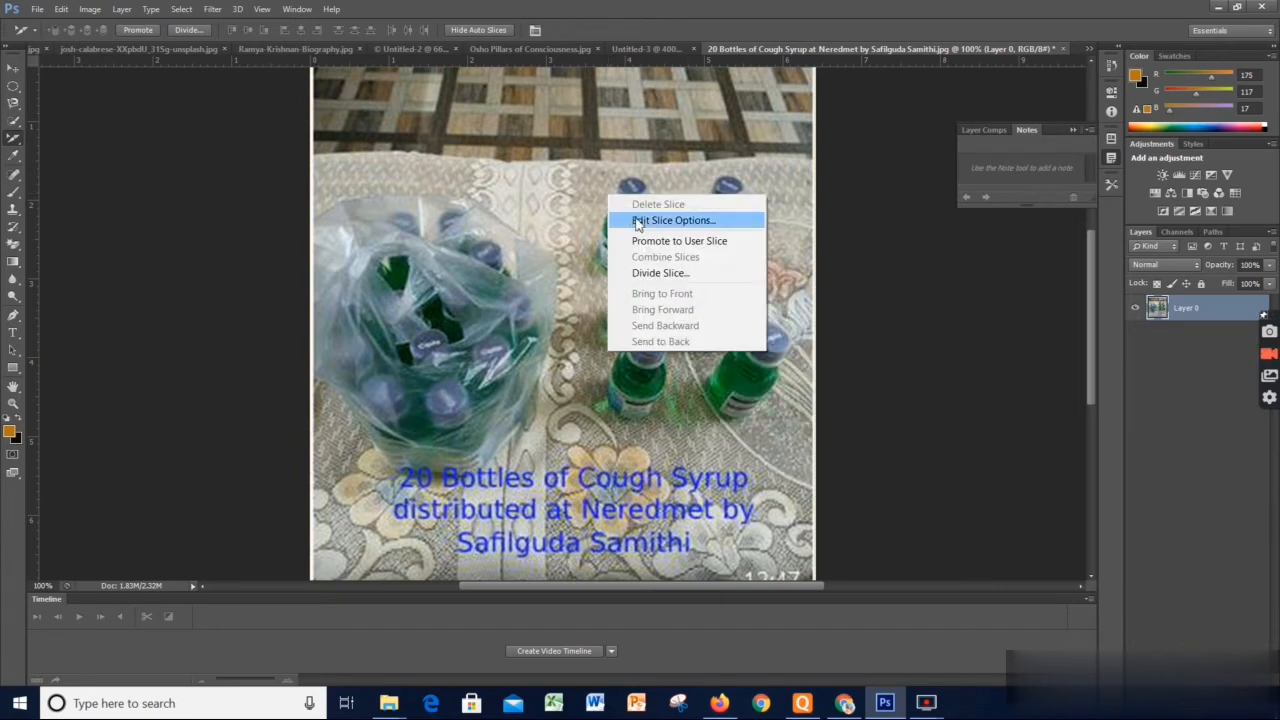
click(543, 241)
right_click(501, 172)
click(580, 252)
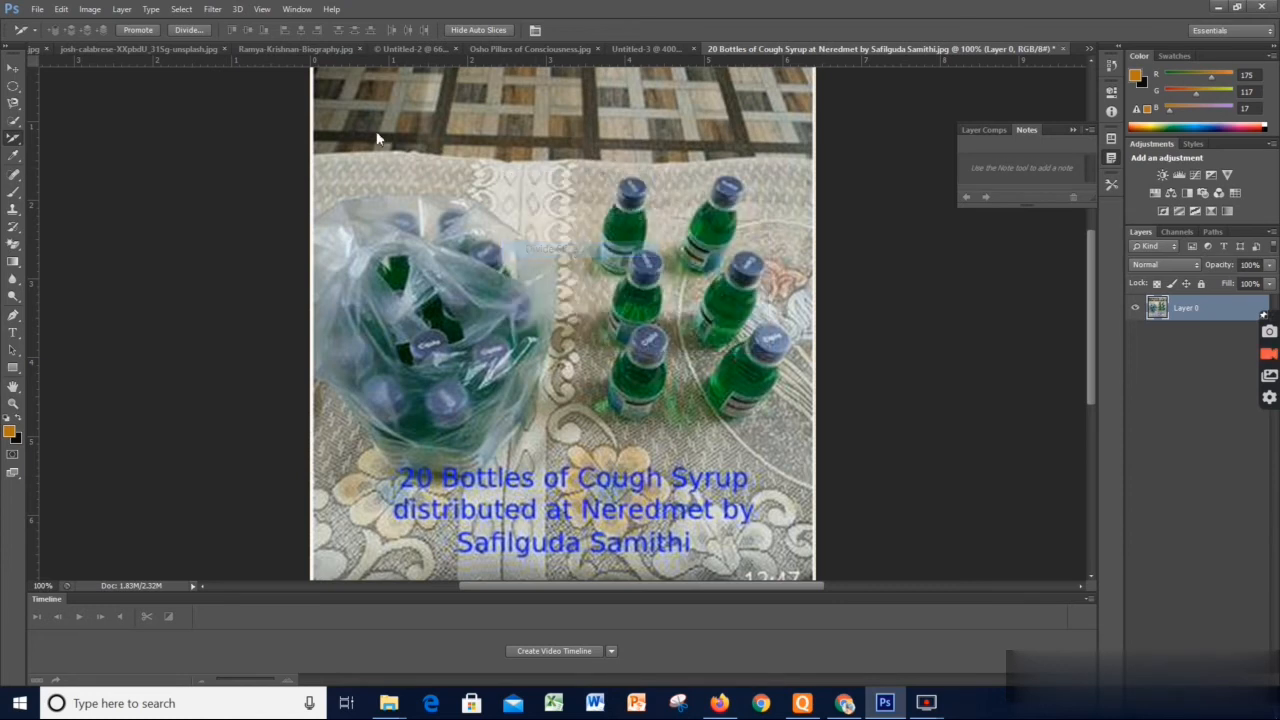
click(543, 214)
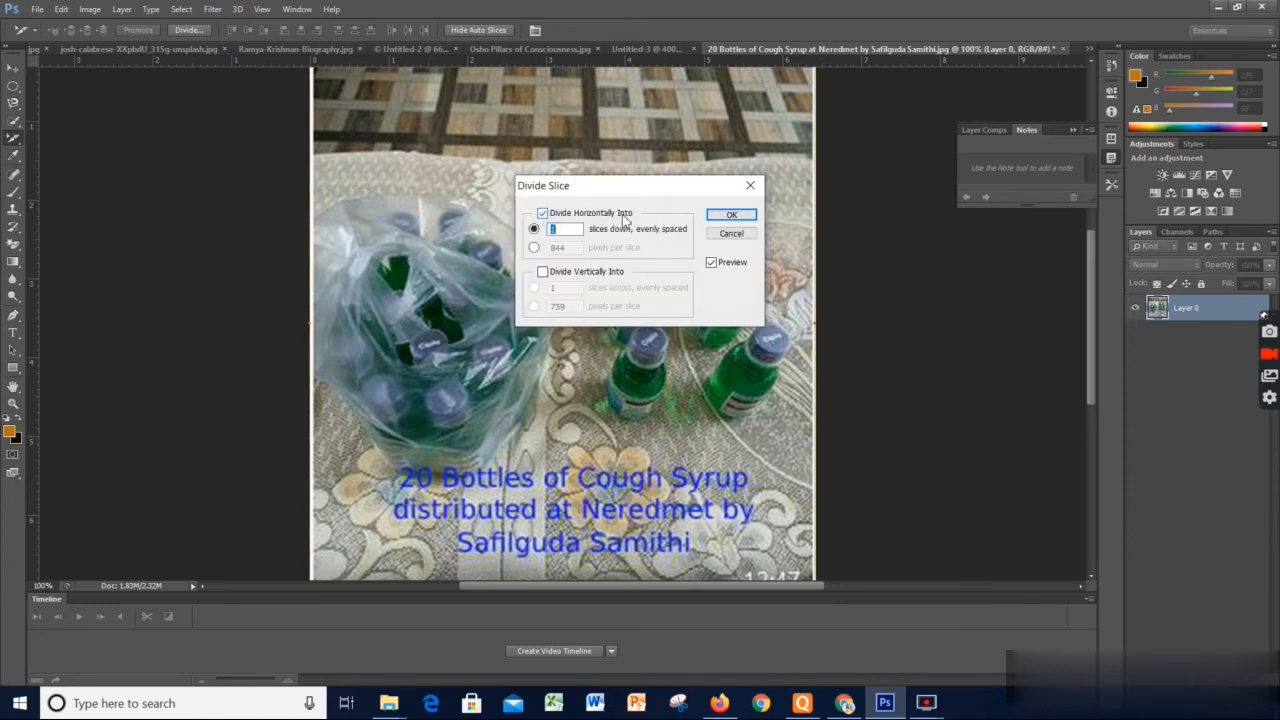
click(728, 214)
Move the full-photo slice down and right so its upper-left corner lies between the bag and the standing bottles
drag(472, 176, 581, 251)
drag(451, 171, 435, 120)
drag(526, 165, 662, 312)
click(452, 150)
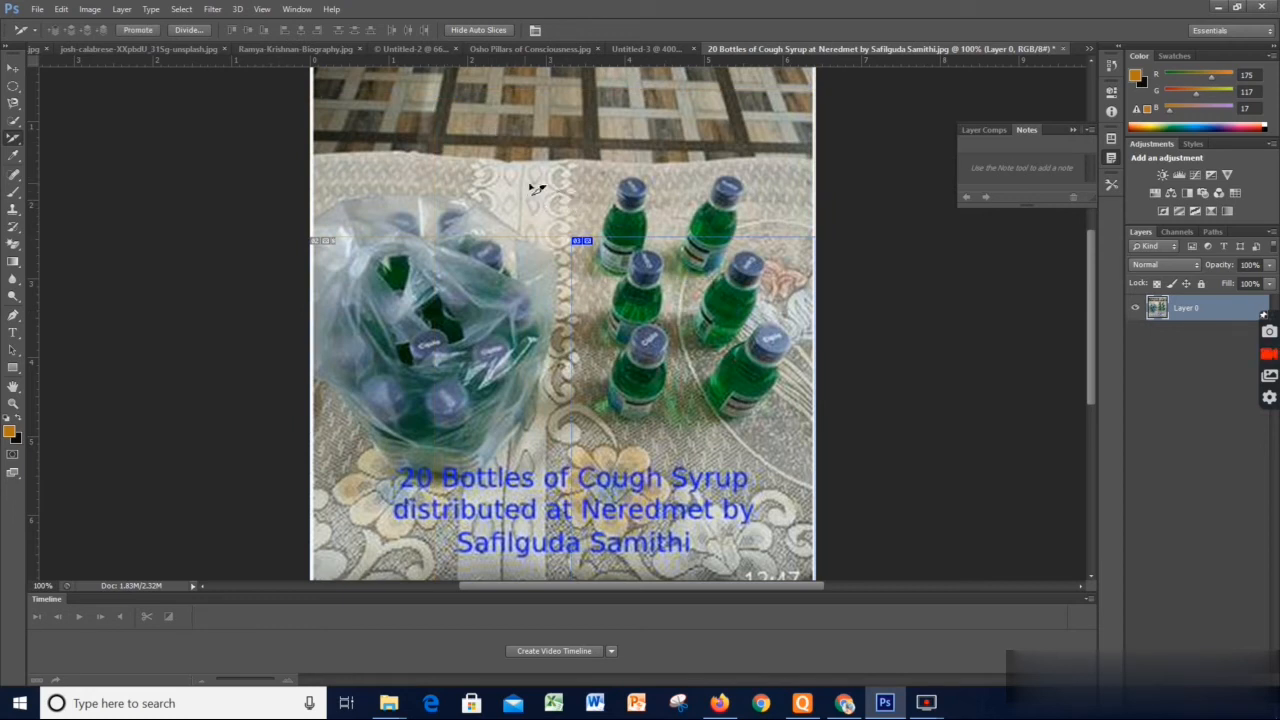
click(612, 313)
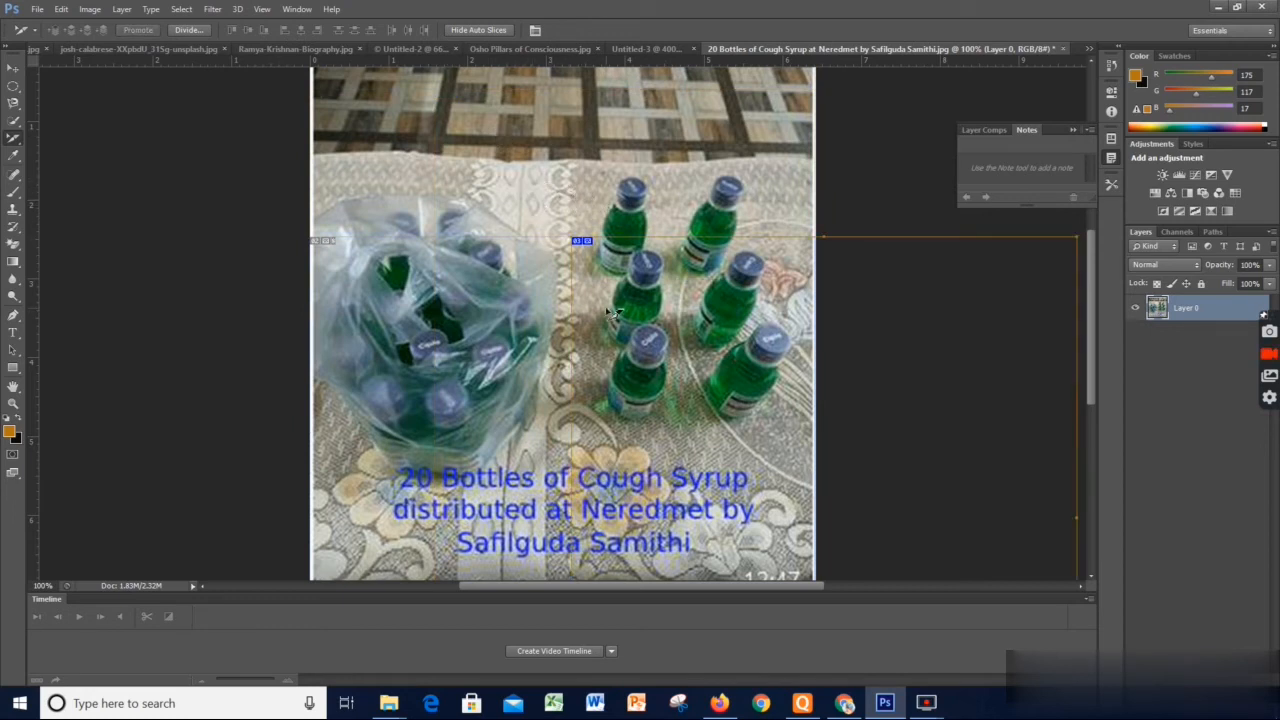
click(514, 279)
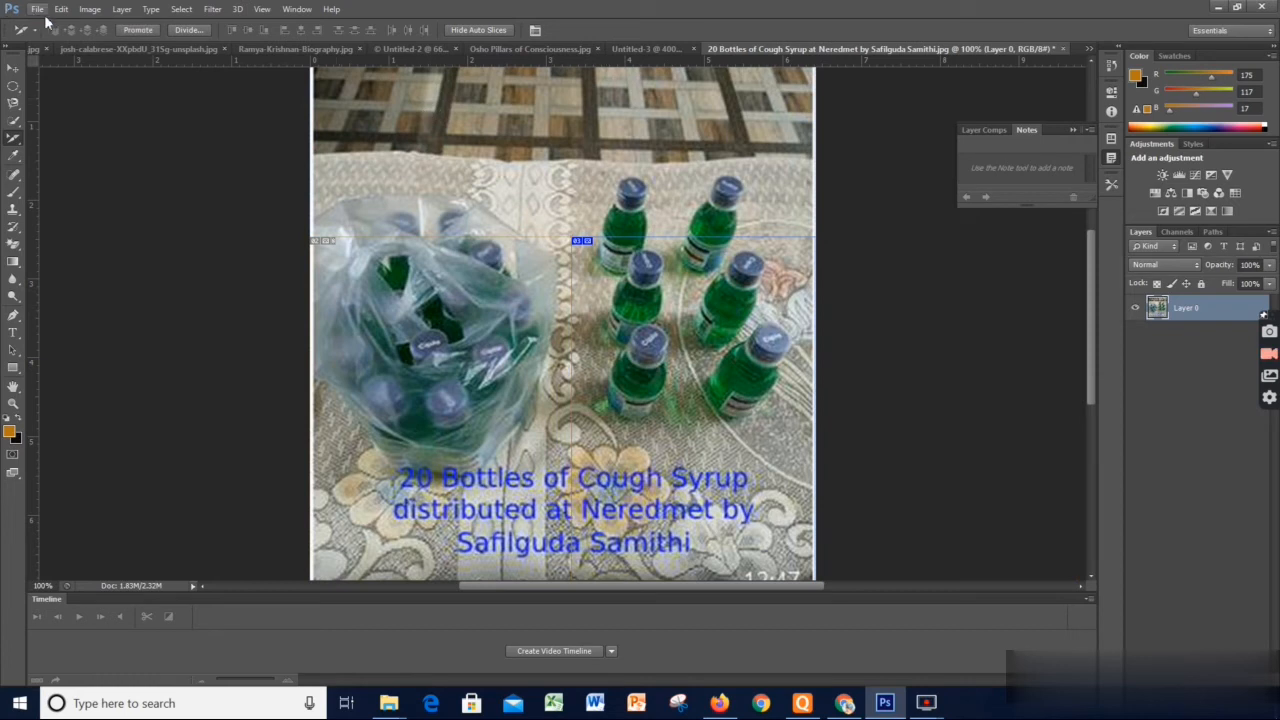
click(677, 423)
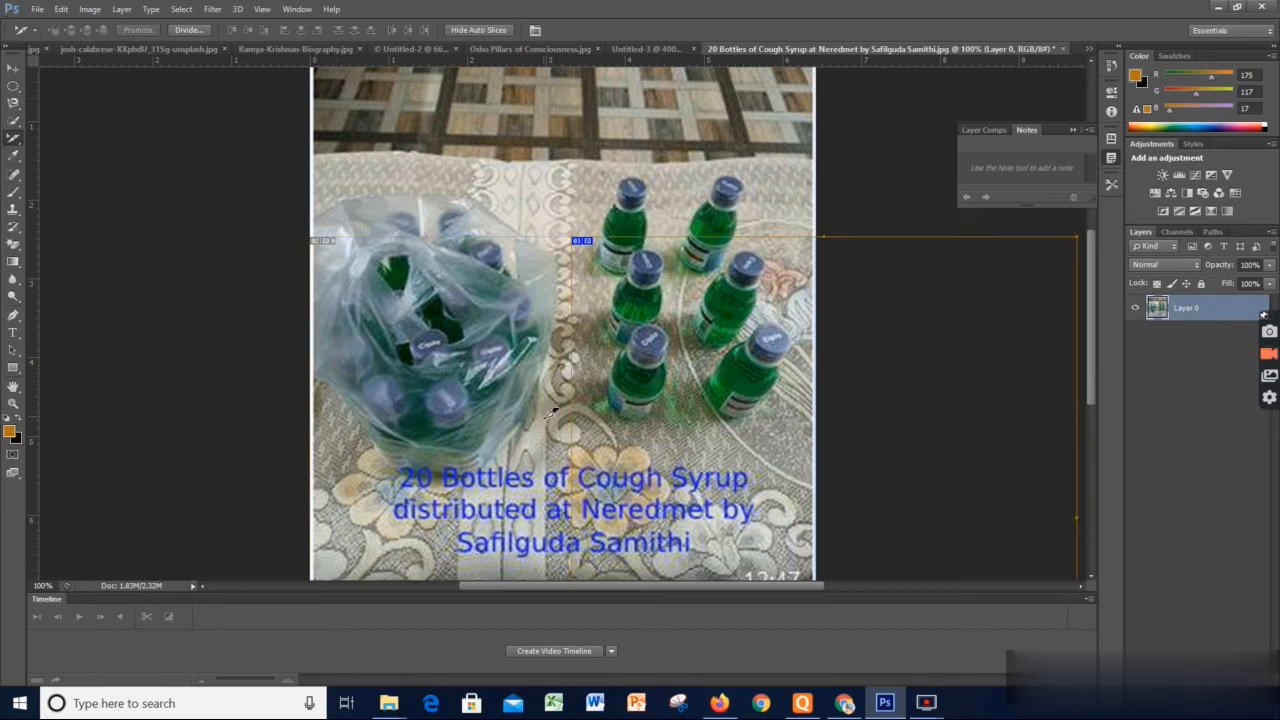
click(622, 170)
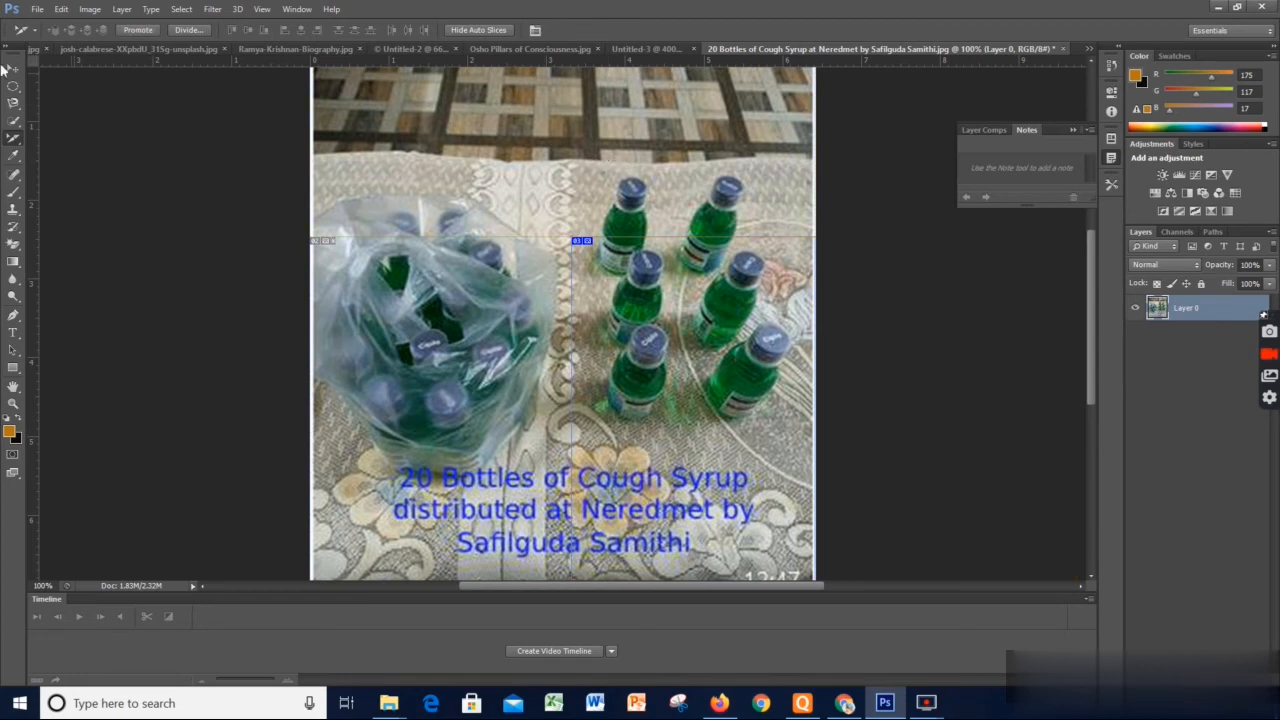
Examine the file formats offered by Save As and close the dialog without saving
click(37, 9)
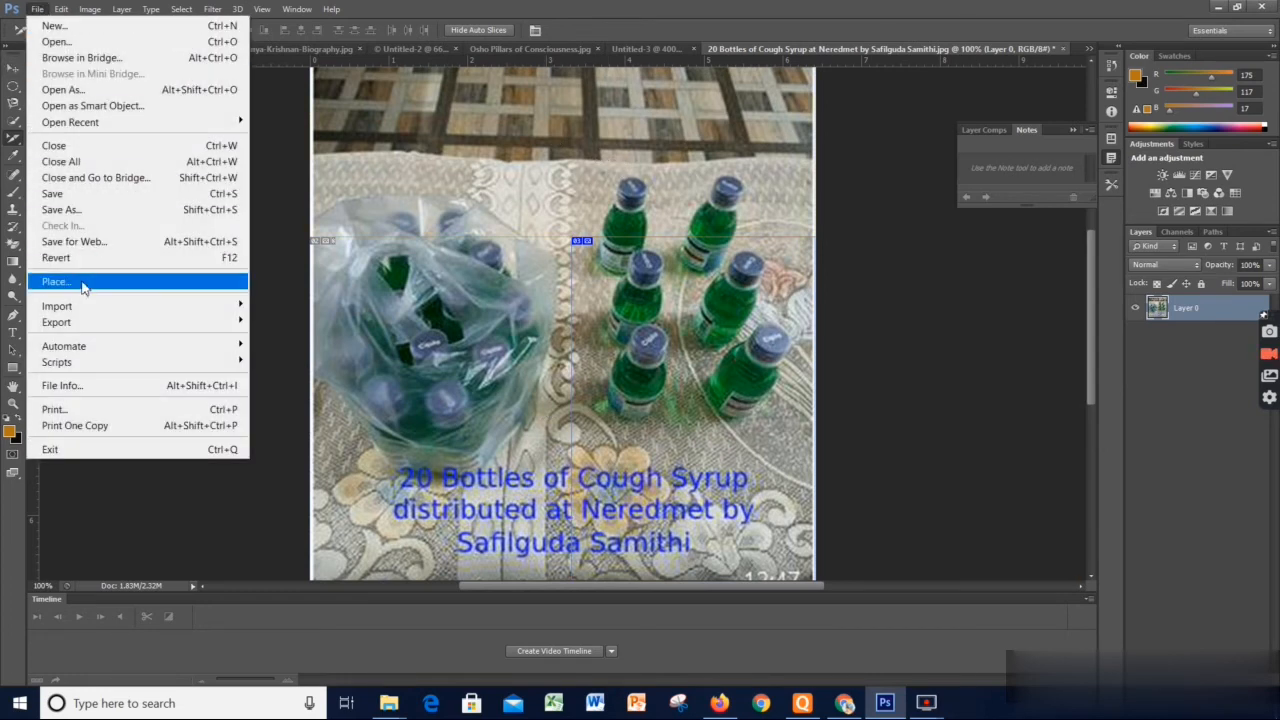
click(108, 208)
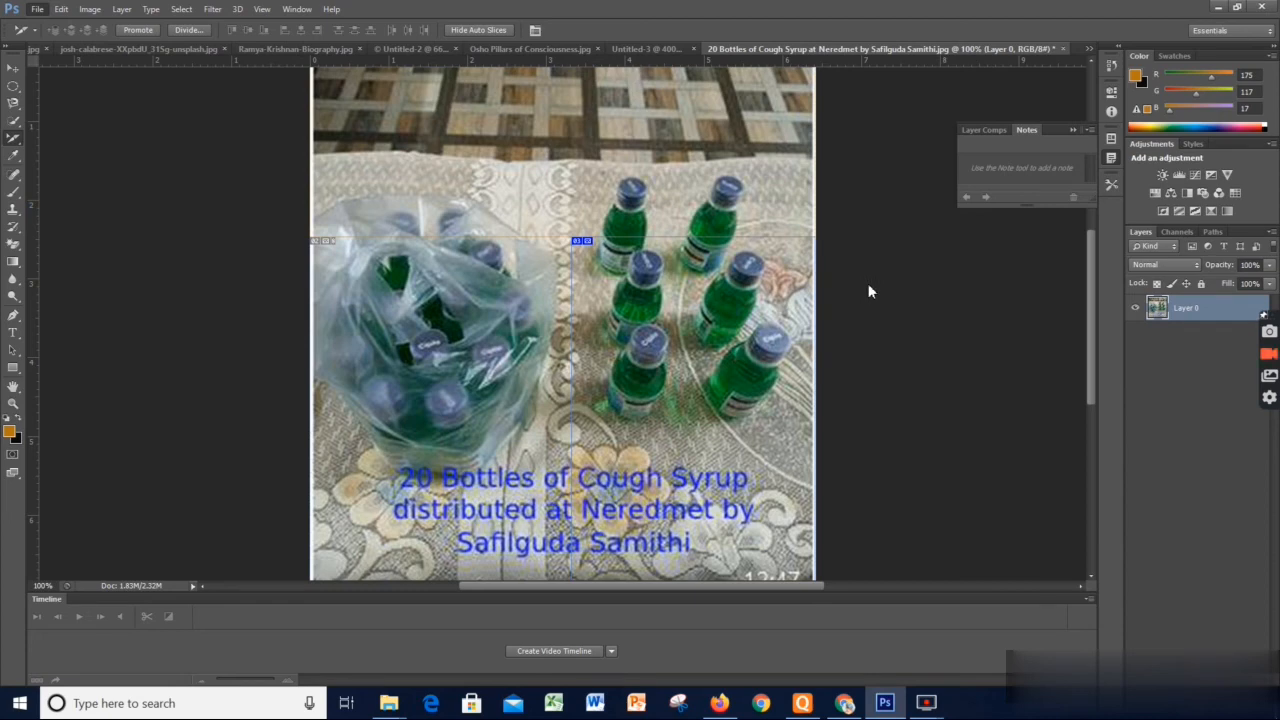
click(872, 458)
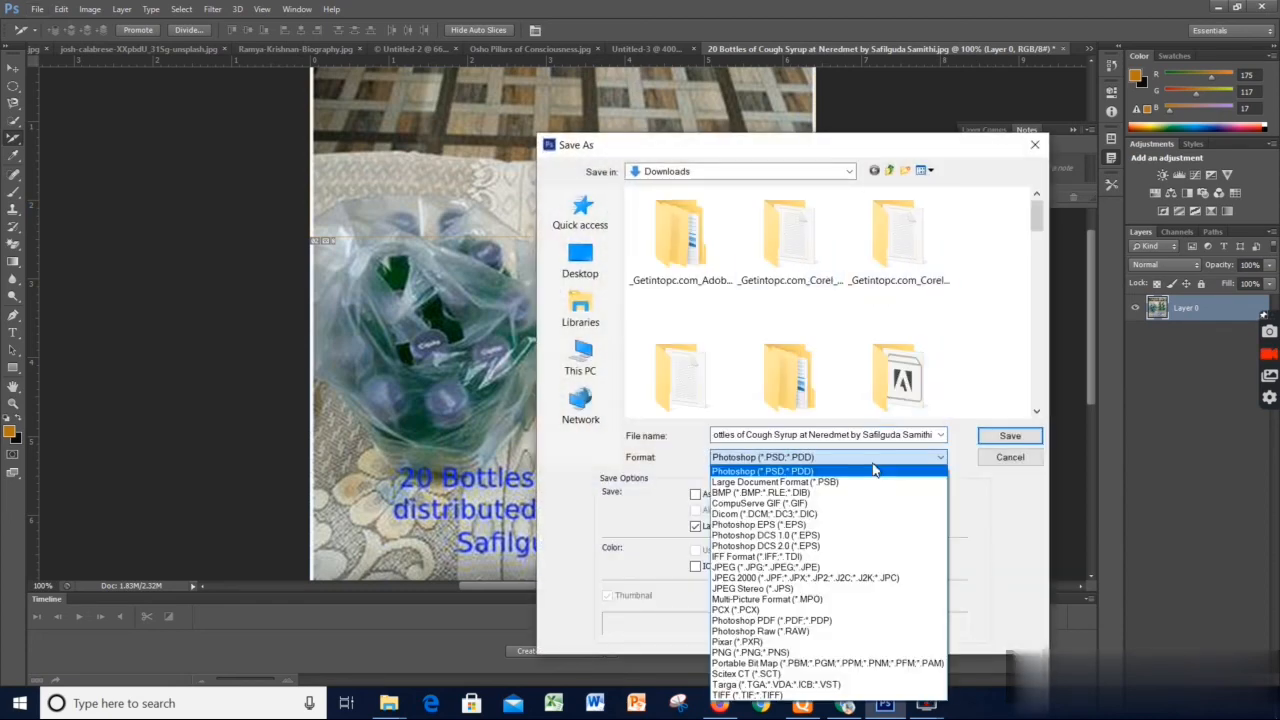
click(872, 470)
click(988, 460)
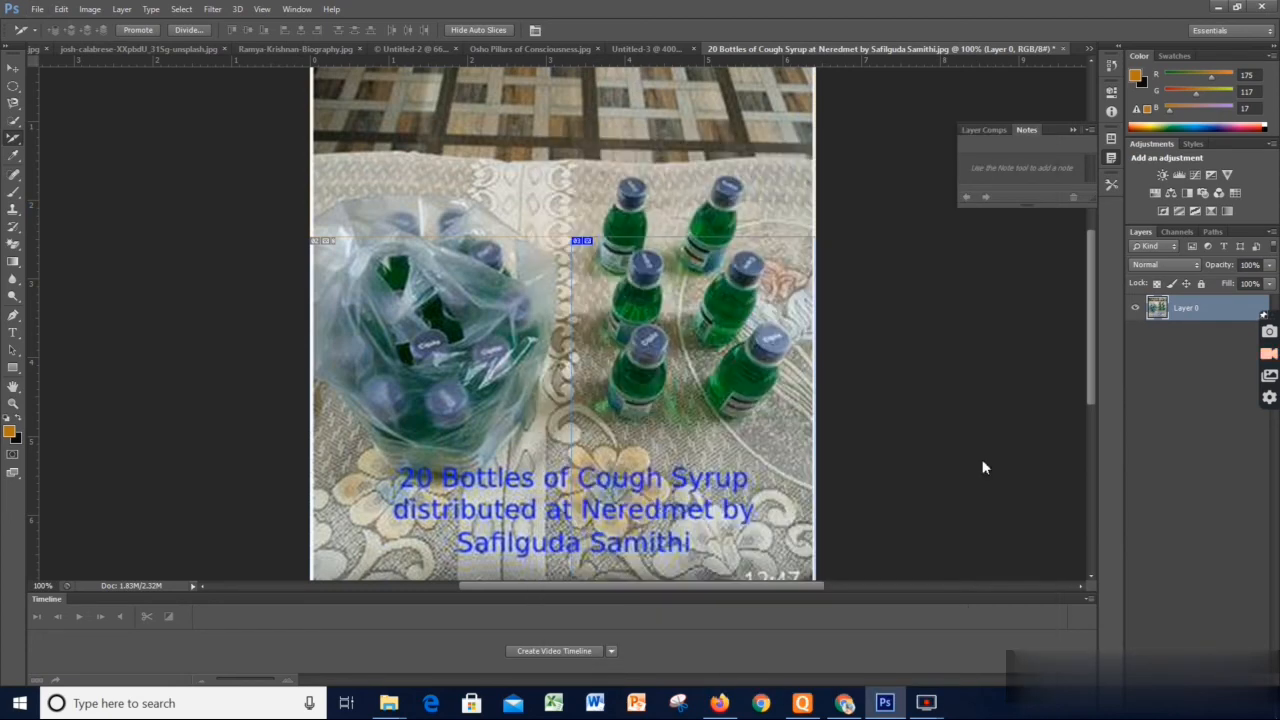
View the Slice Options of the upper slice above the bottles, check its slice type, and accept them
double_click(571, 139)
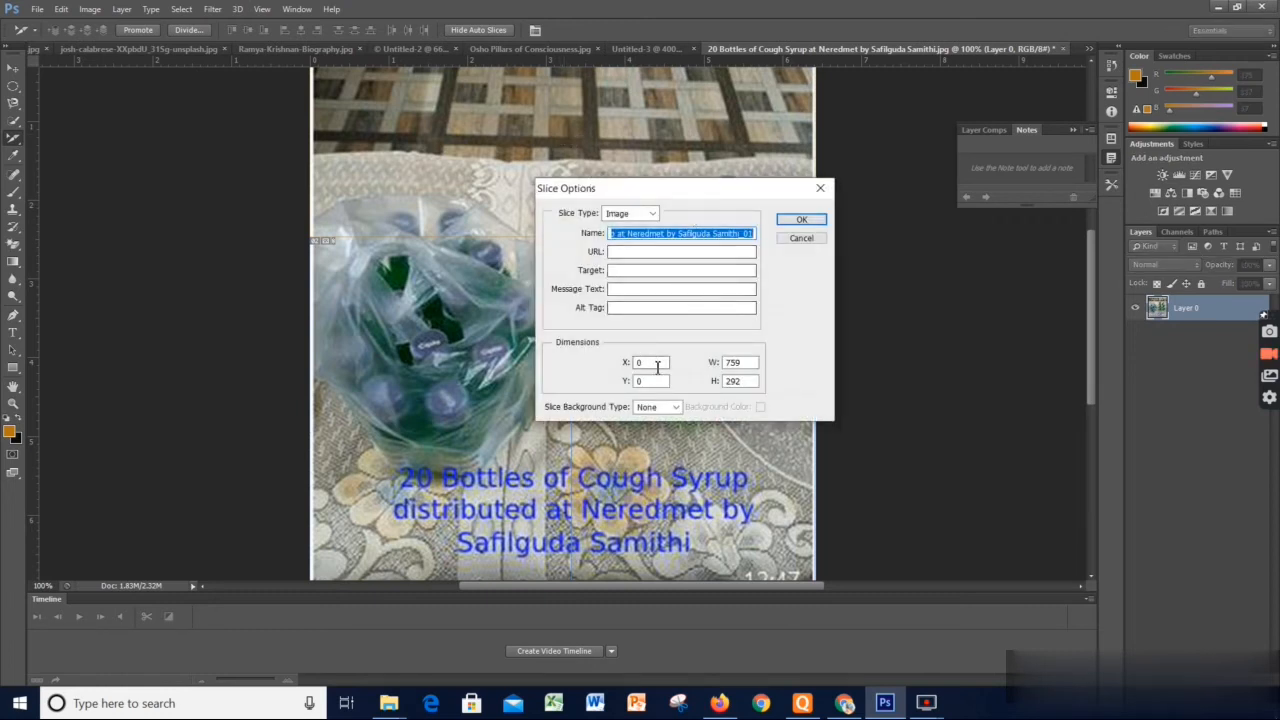
click(651, 216)
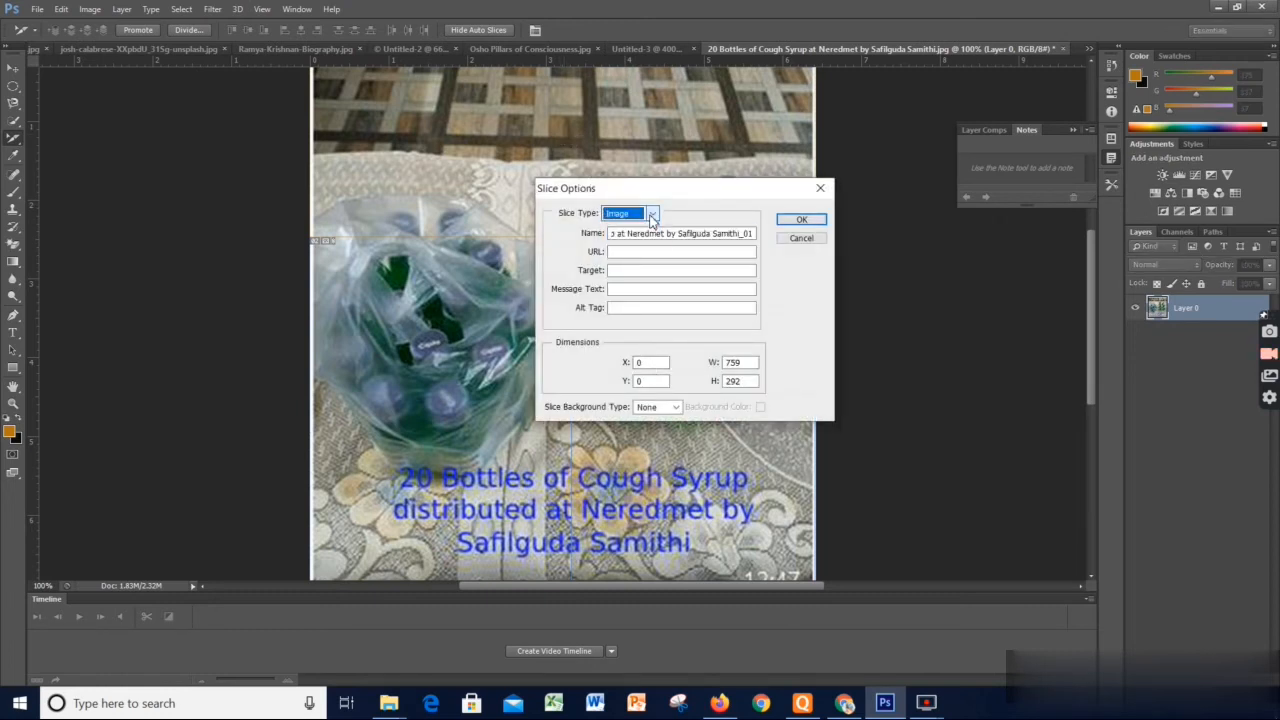
click(801, 220)
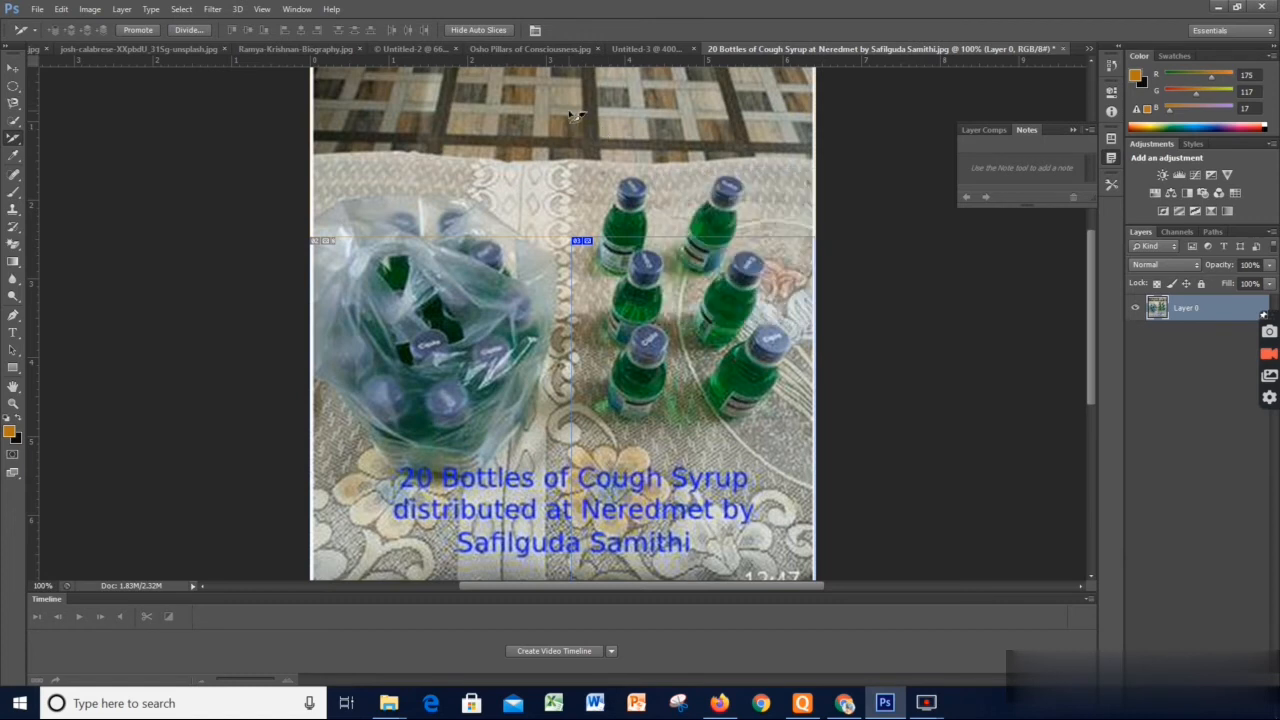
Divide the upper slice horizontally into 4 evenly spaced slices down
right_click(569, 118)
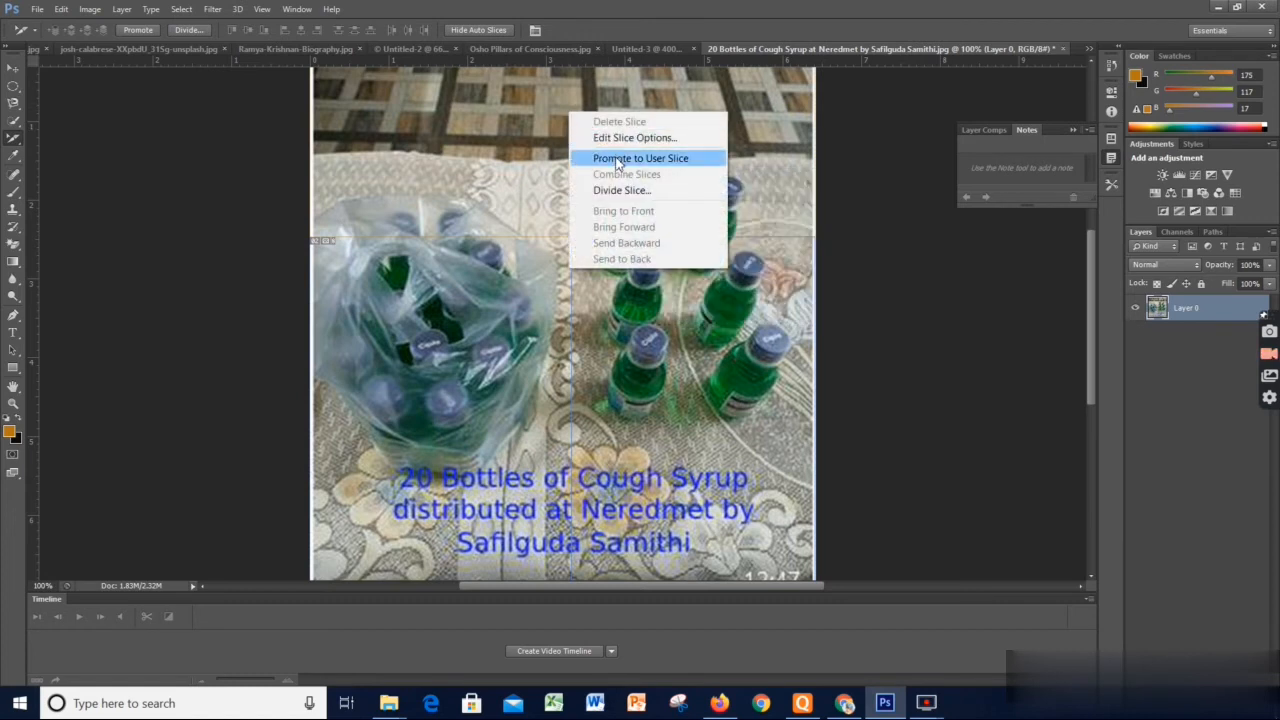
click(620, 190)
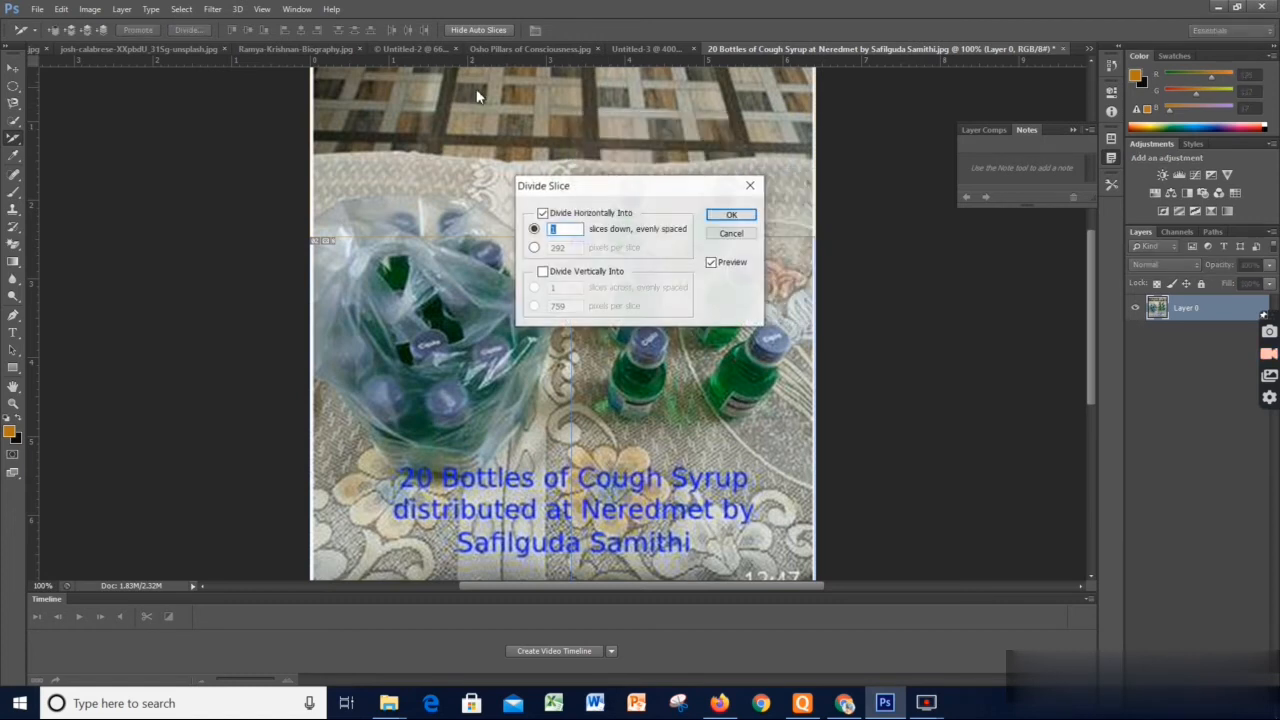
text(4)
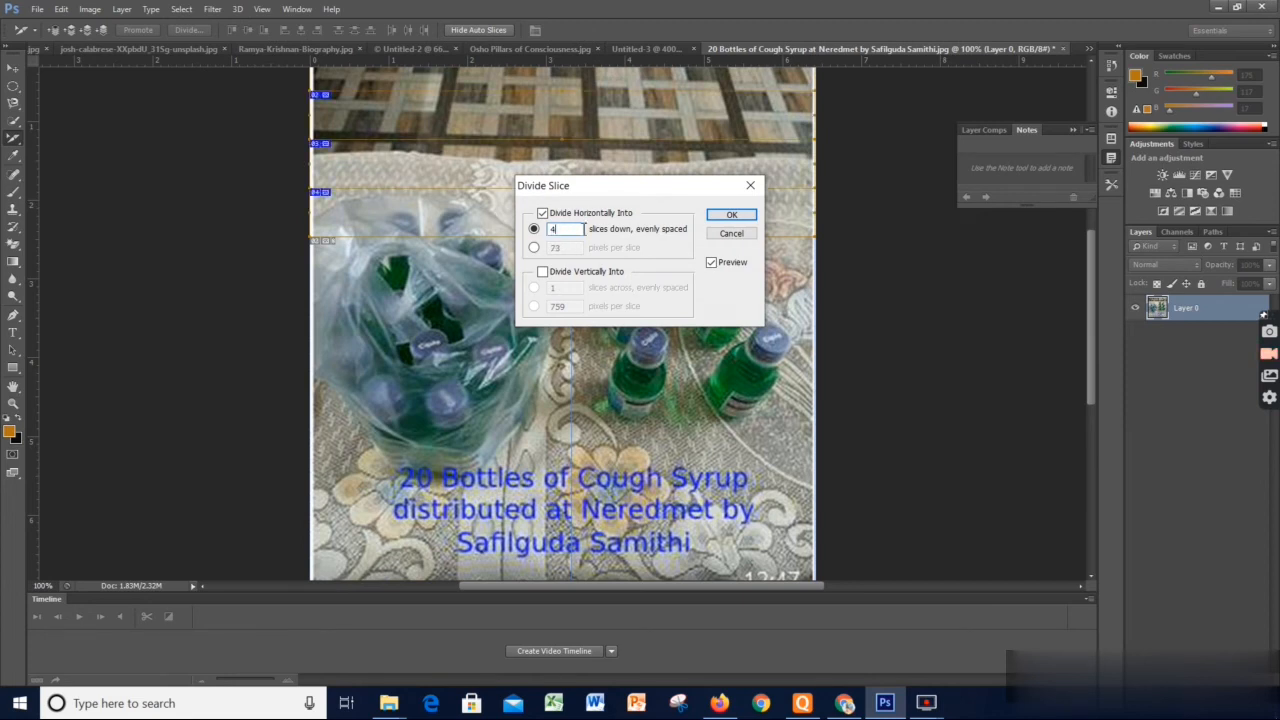
click(731, 214)
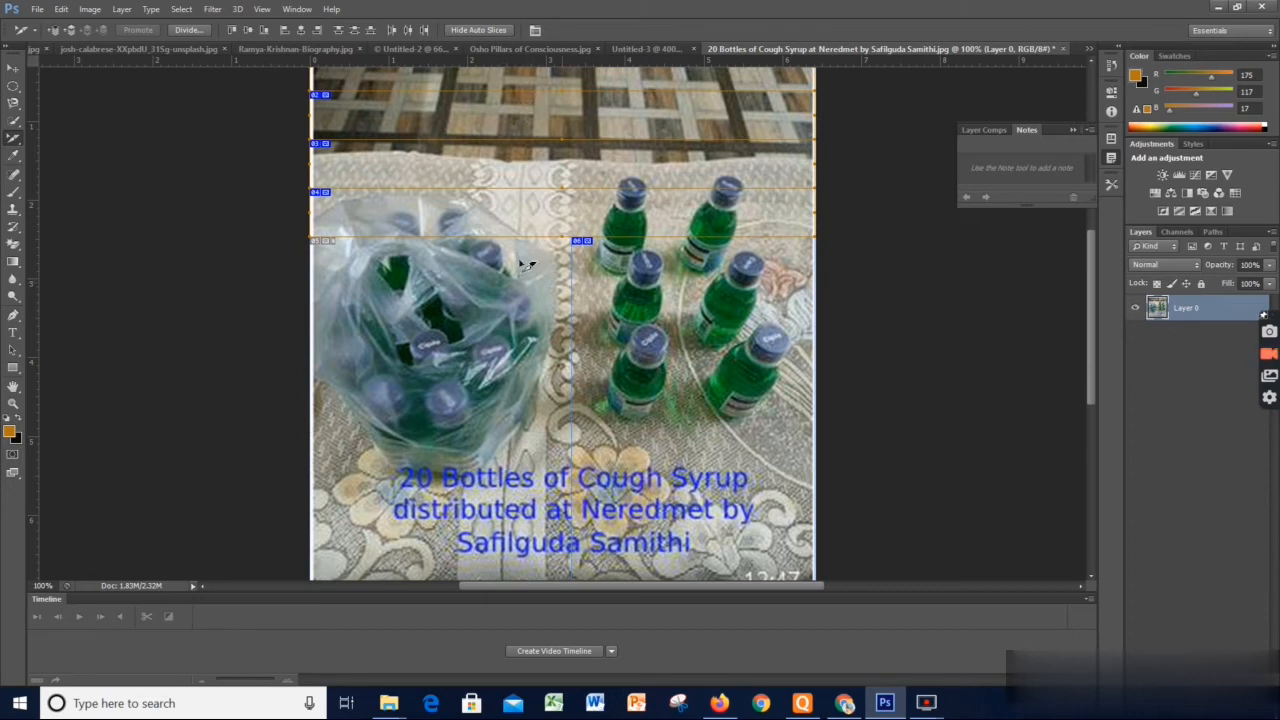
Divide the slice over the bag of bottles into 4 slices down and 4 slices across, evenly spaced
right_click(485, 256)
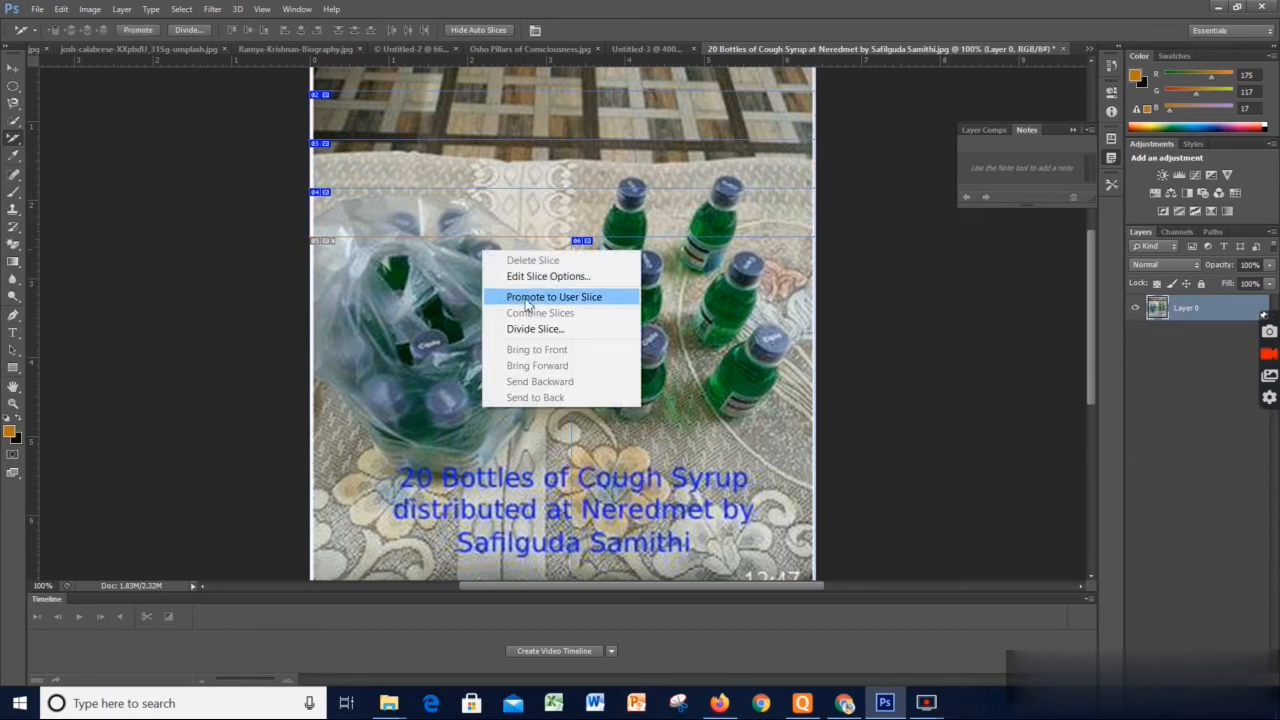
click(548, 330)
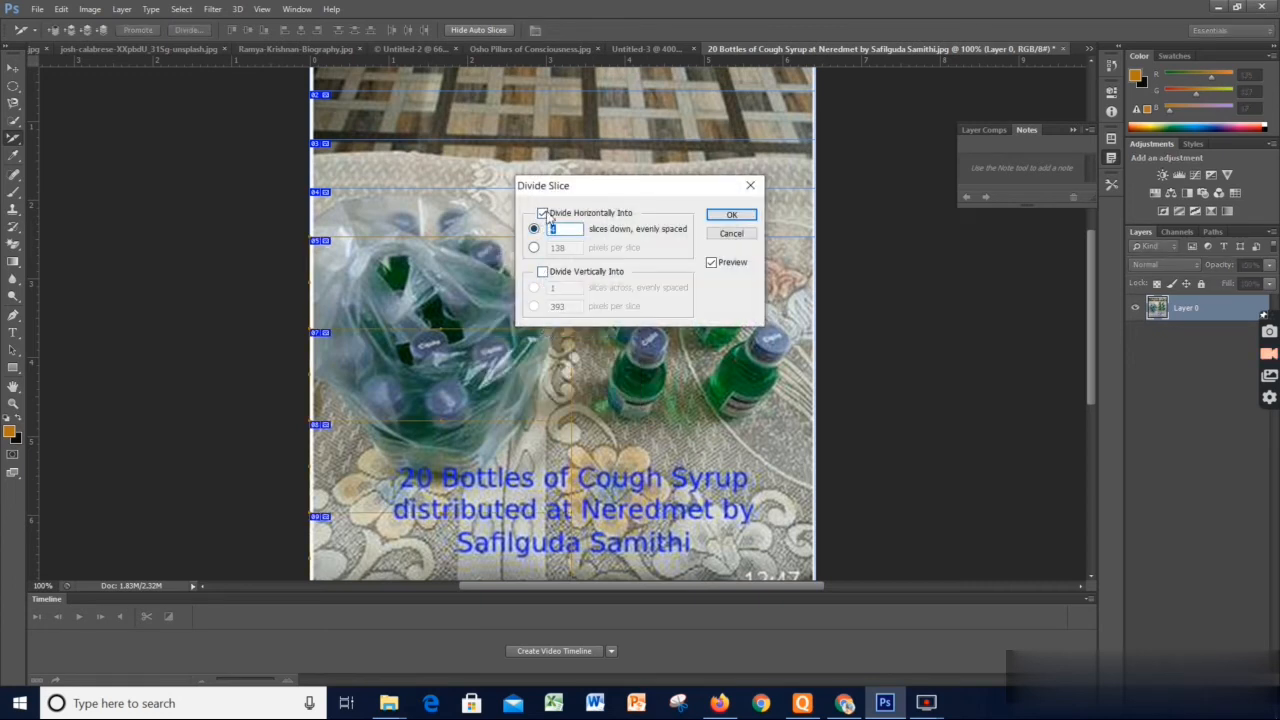
click(552, 229)
click(547, 278)
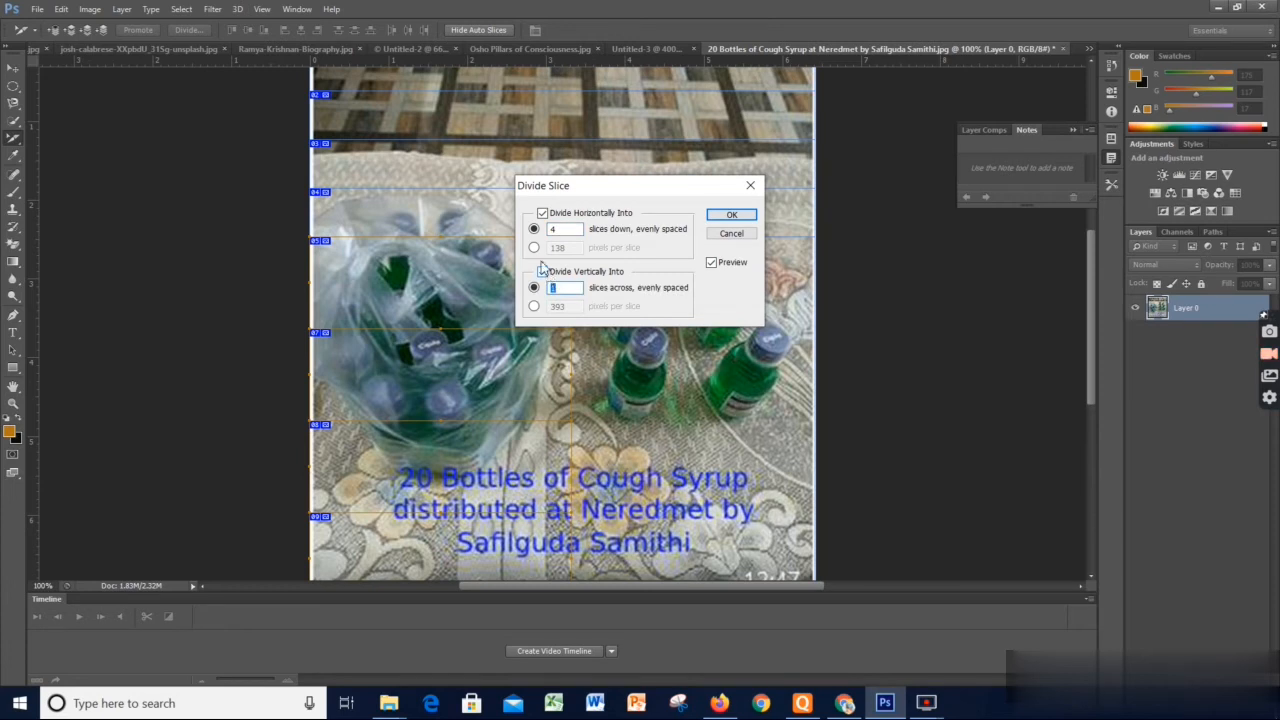
text(4)
click(733, 216)
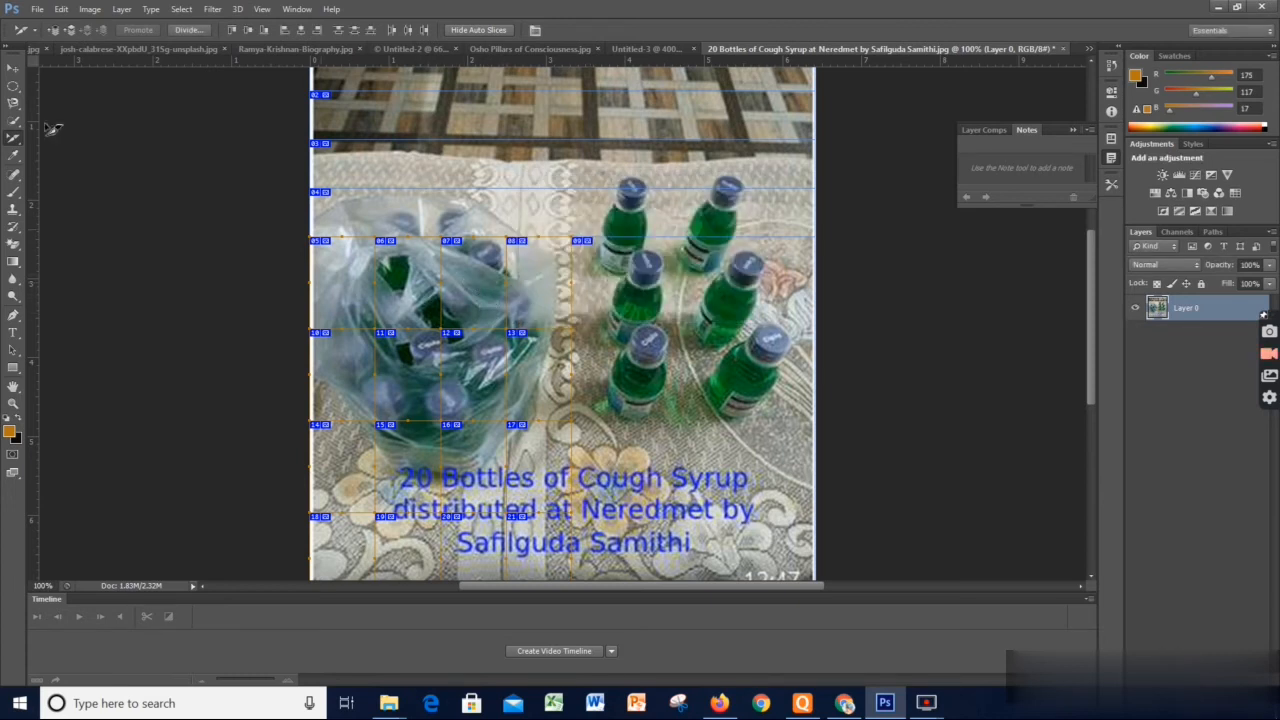
Examine the sliced bottles image in Save for Web and finish without exporting files
click(38, 12)
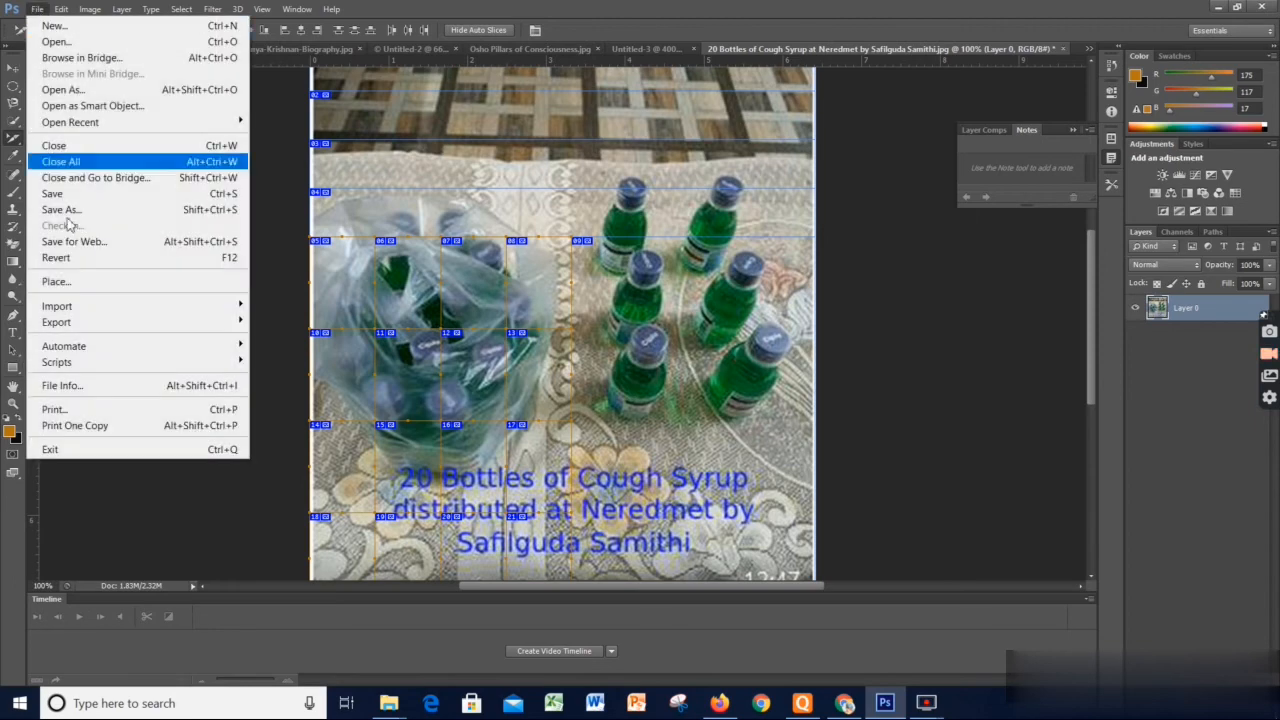
mouse_move(118, 322)
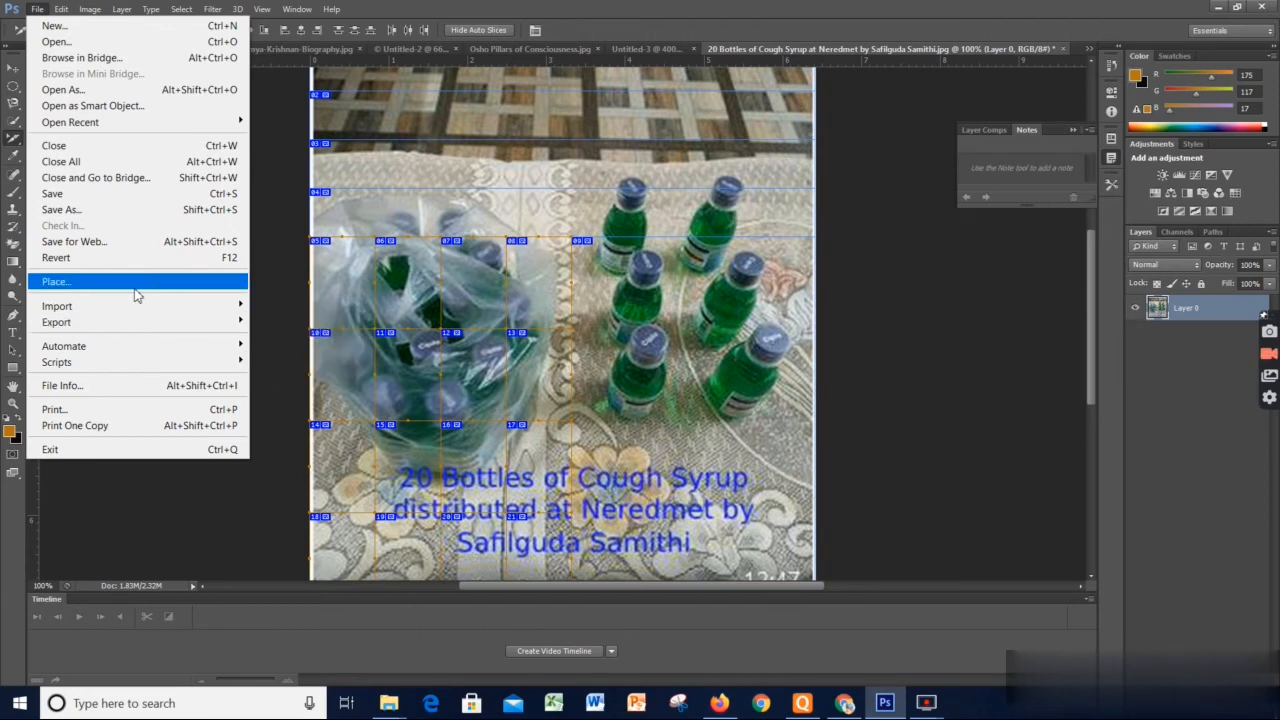
click(95, 250)
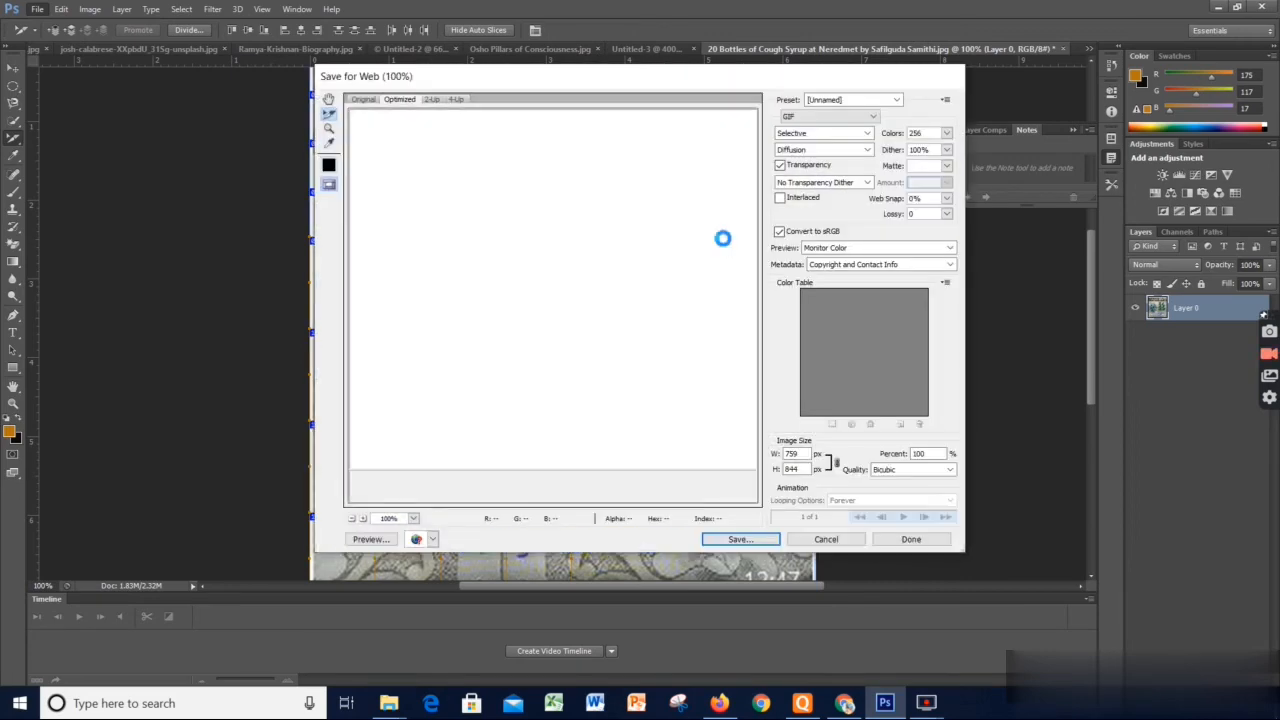
click(911, 539)
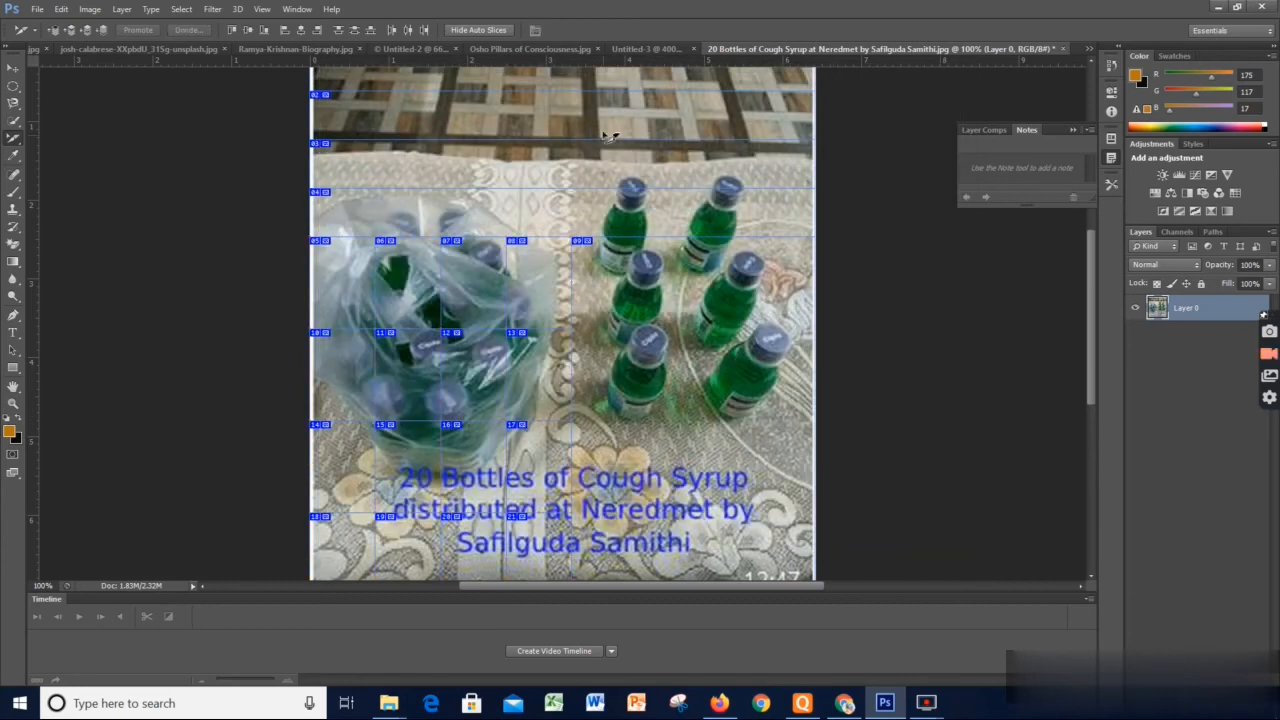
Divide slice 02 near the photo's upper edge into 4 slices down and 4 slices across
right_click(492, 100)
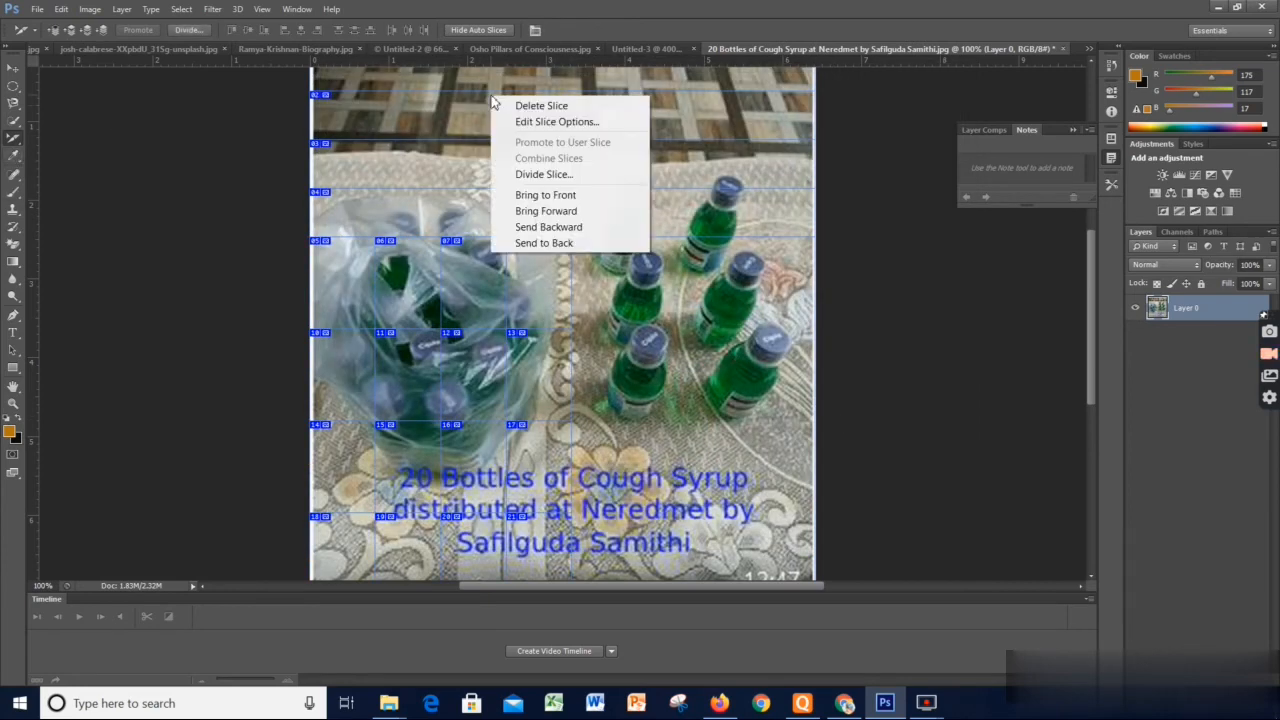
click(556, 176)
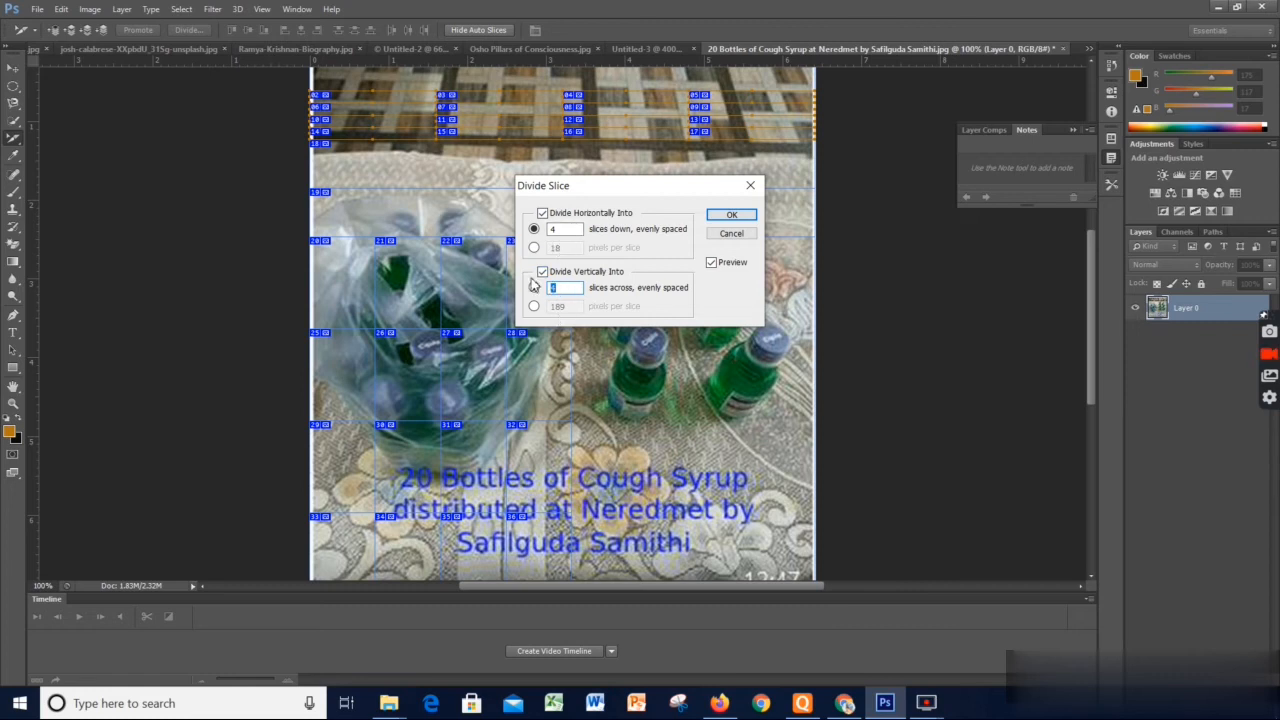
click(731, 215)
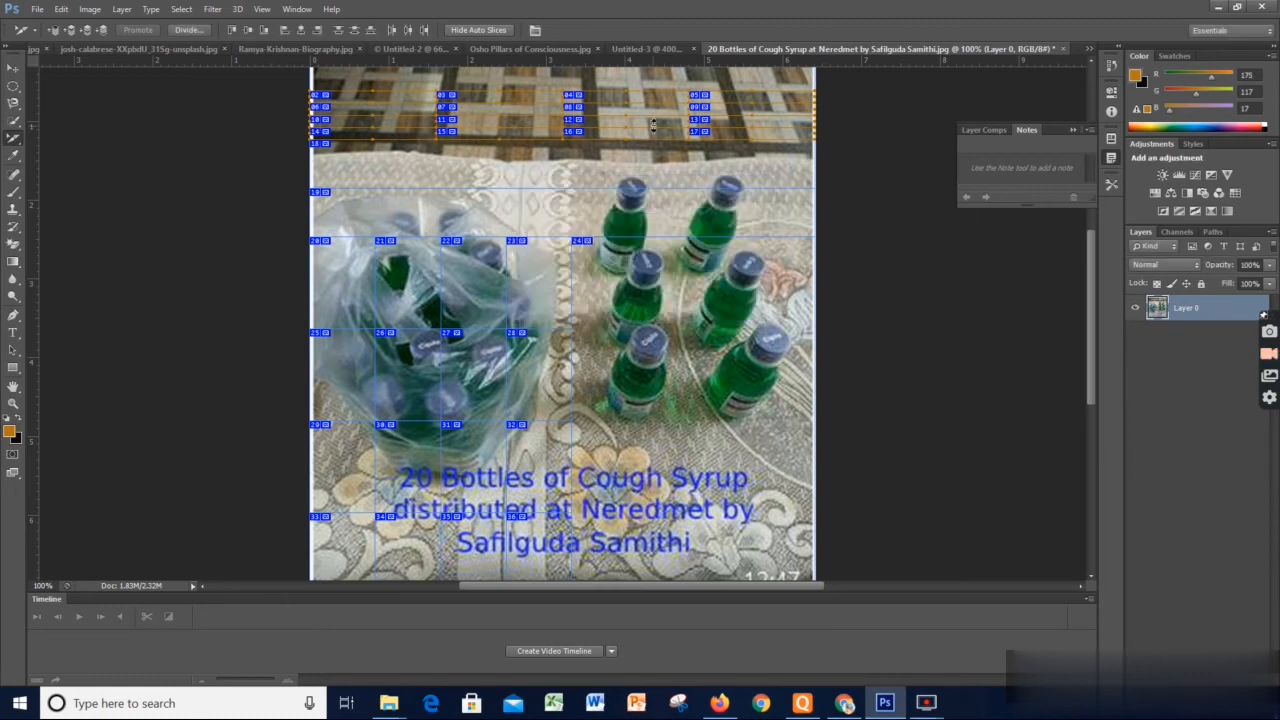
Name the selected group of small upper slices Home in their Slice Options
right_click(594, 99)
click(626, 122)
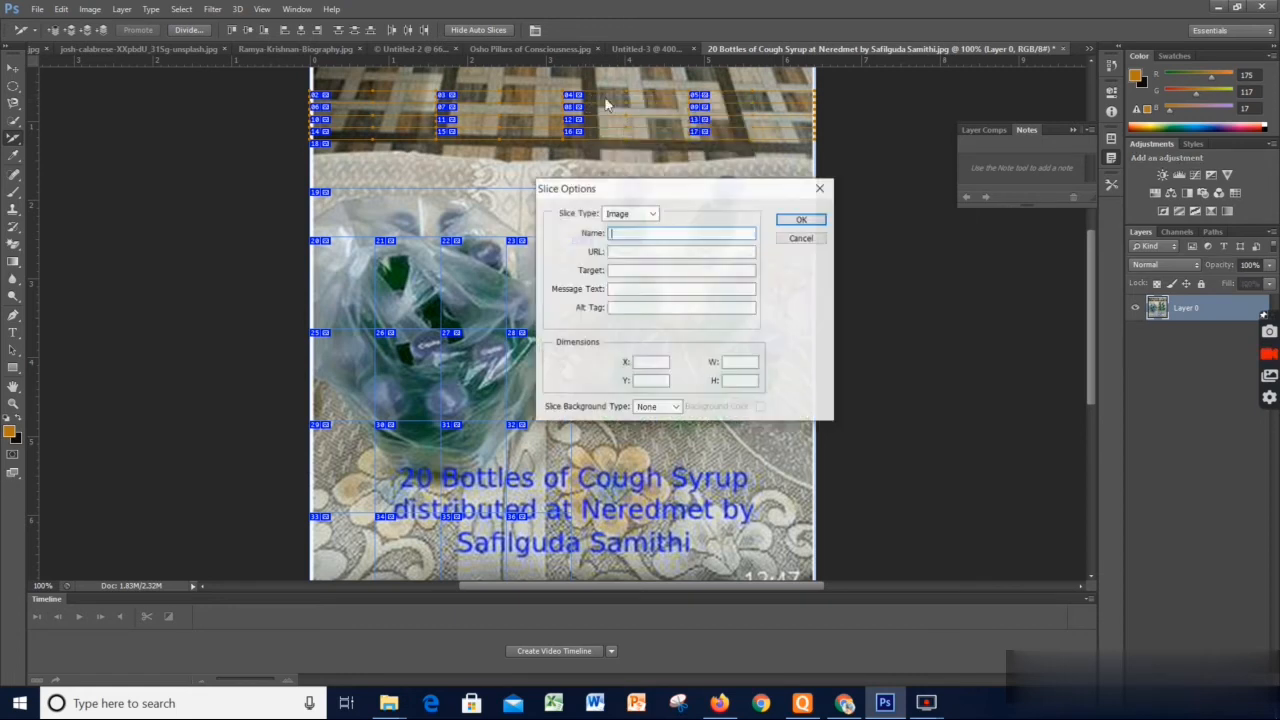
text(Hi)
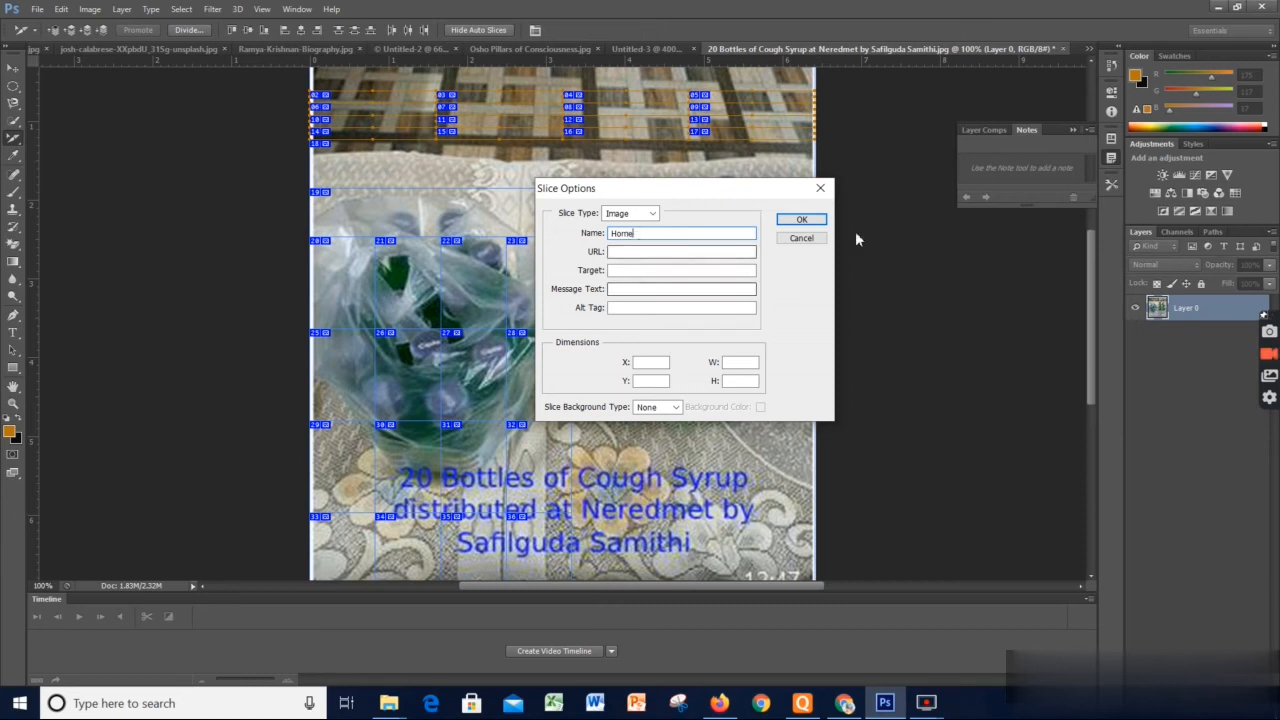
click(812, 219)
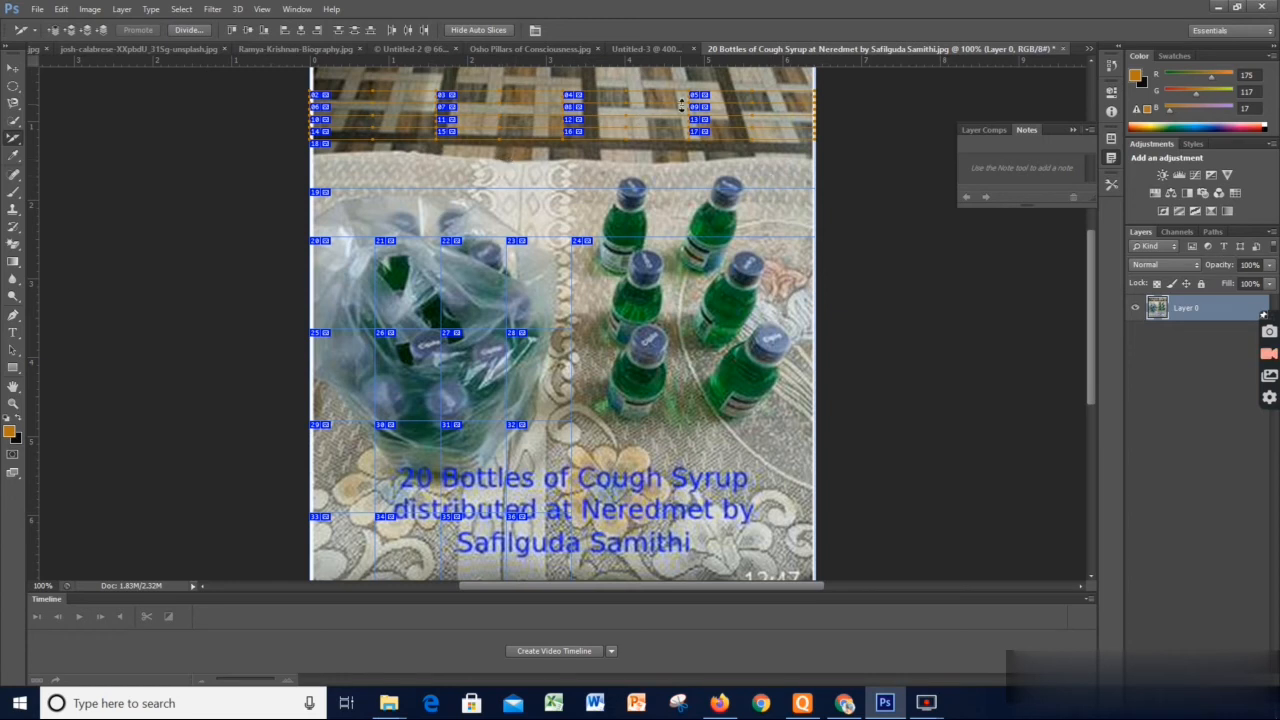
right_click(722, 92)
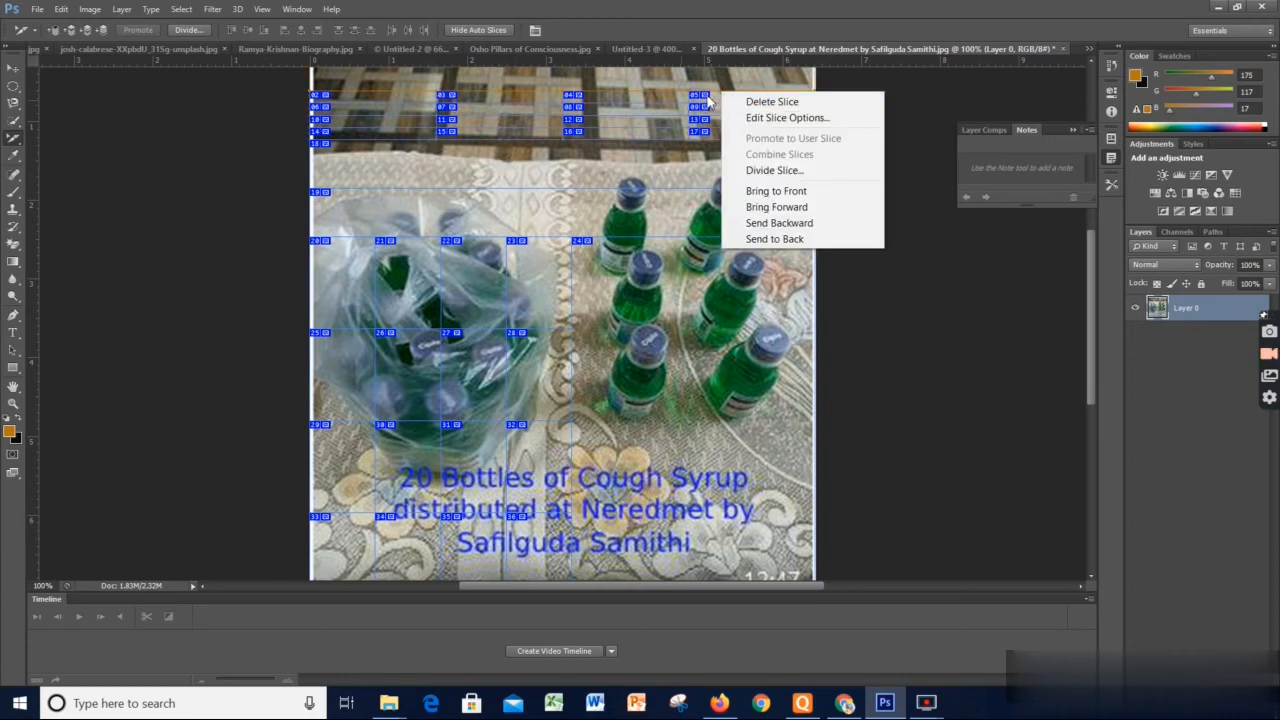
click(645, 101)
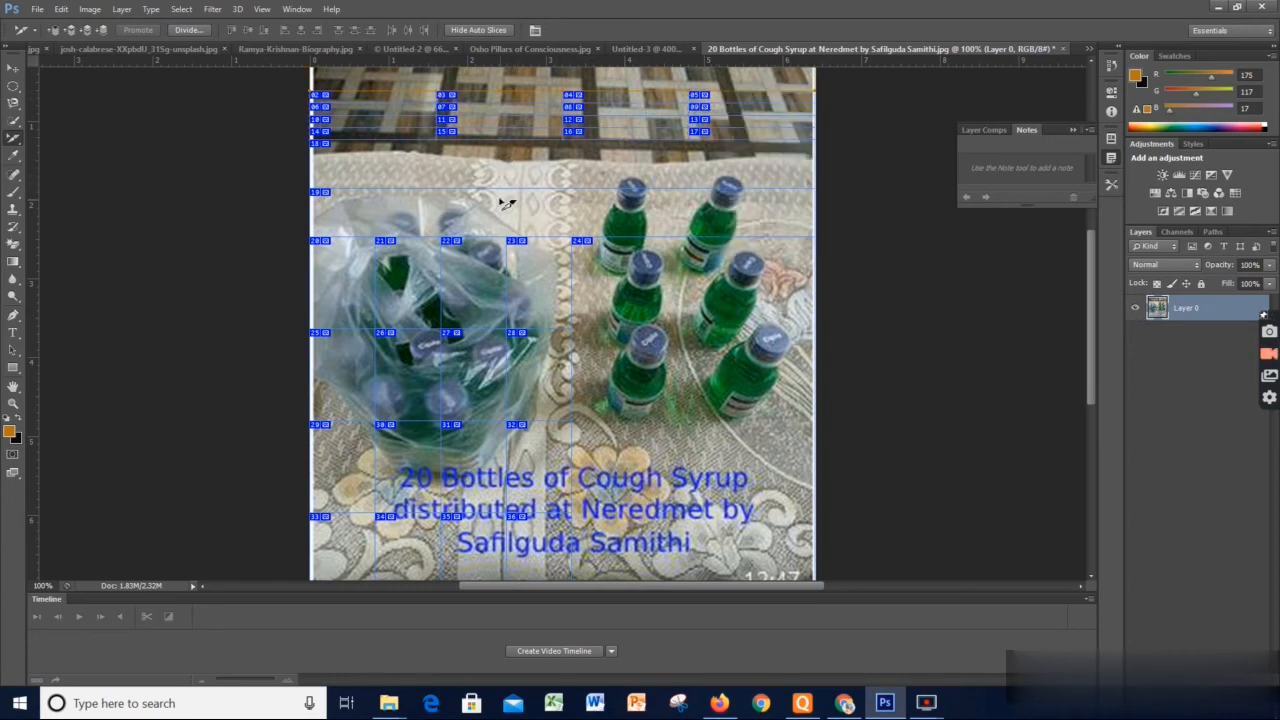
Name the last slice in the second row of small upper slices About us in its Slice Options
right_click(727, 108)
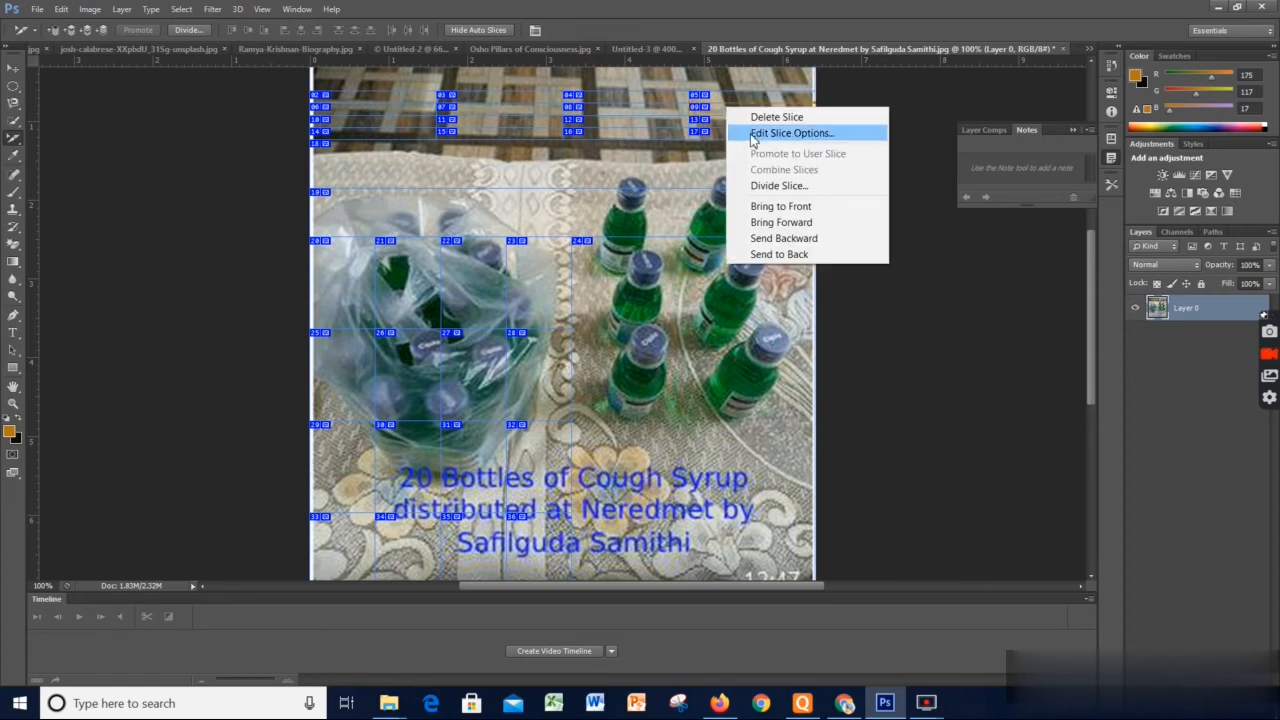
click(753, 134)
text(Home)
drag(653, 232, 574, 227)
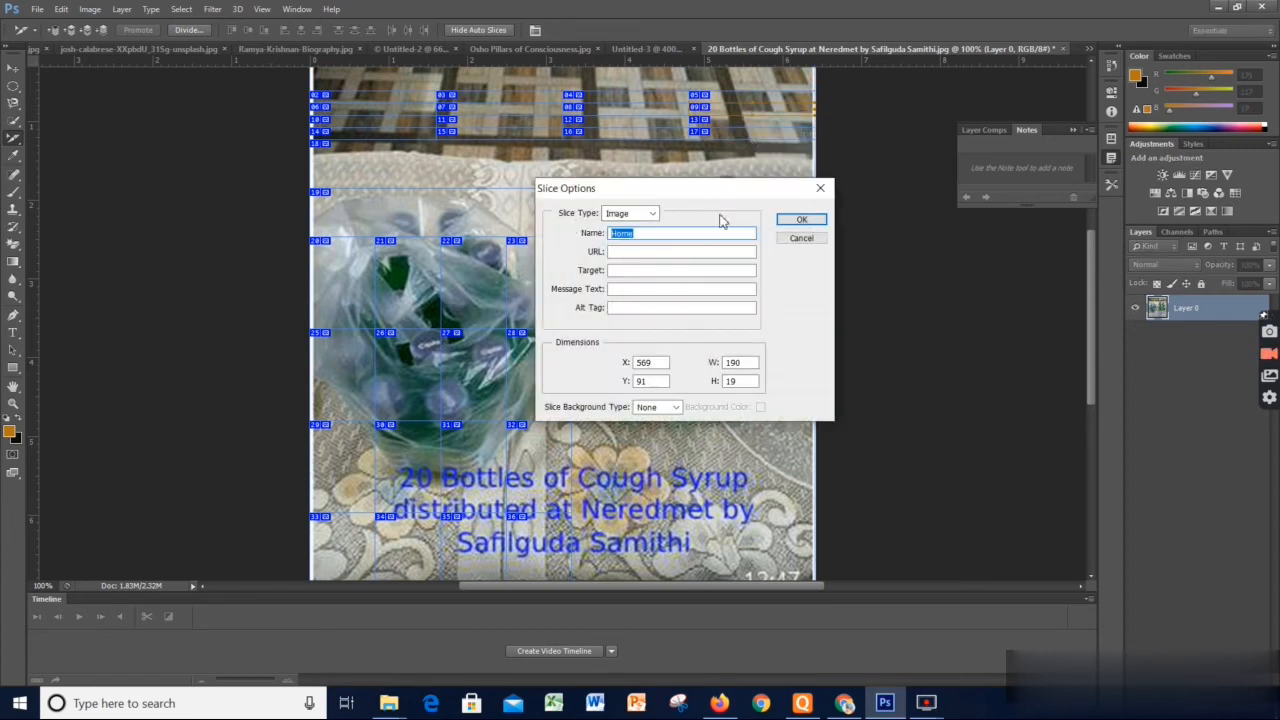
text(About us)
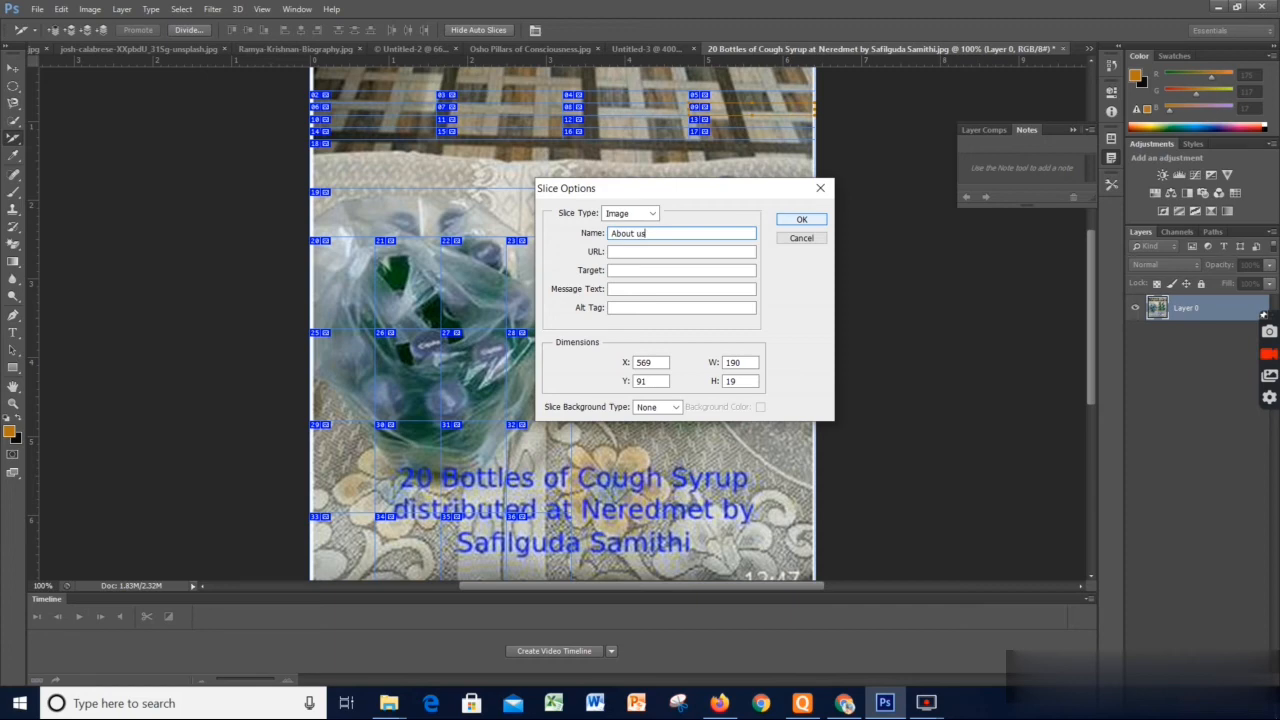
click(815, 219)
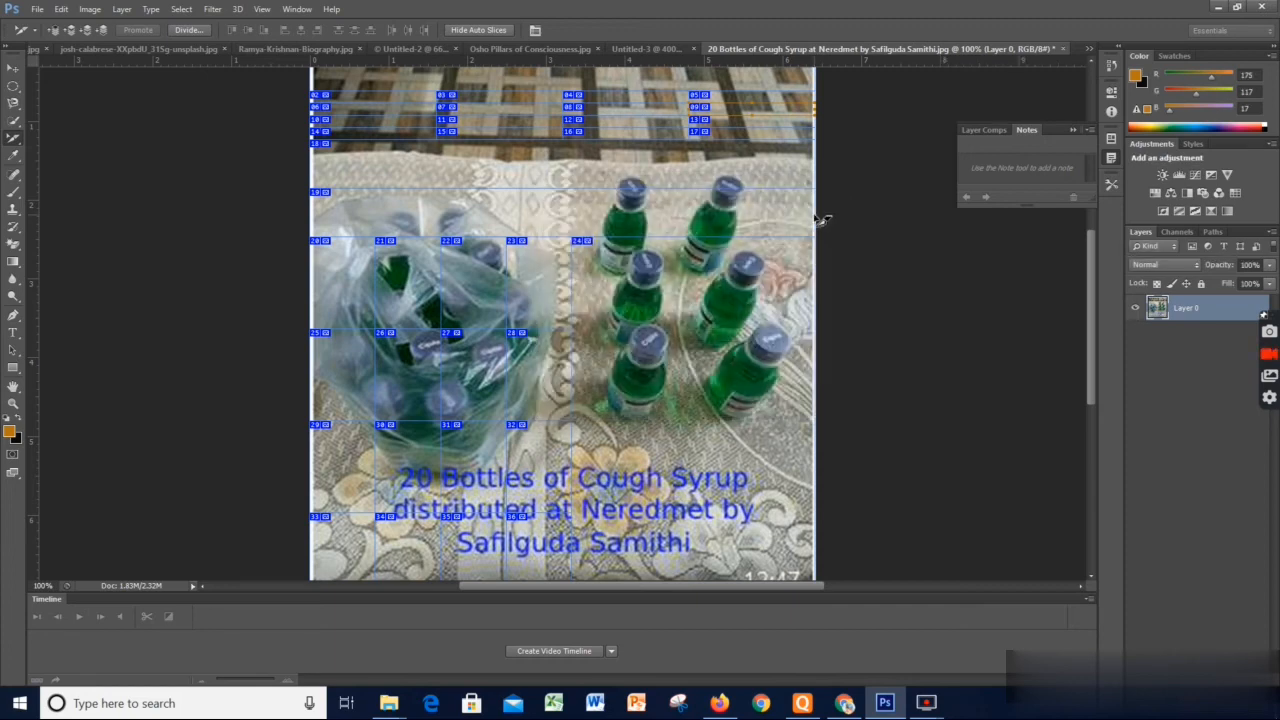
Open the sliced image in Save for Web and set the output format to JPEG
click(36, 10)
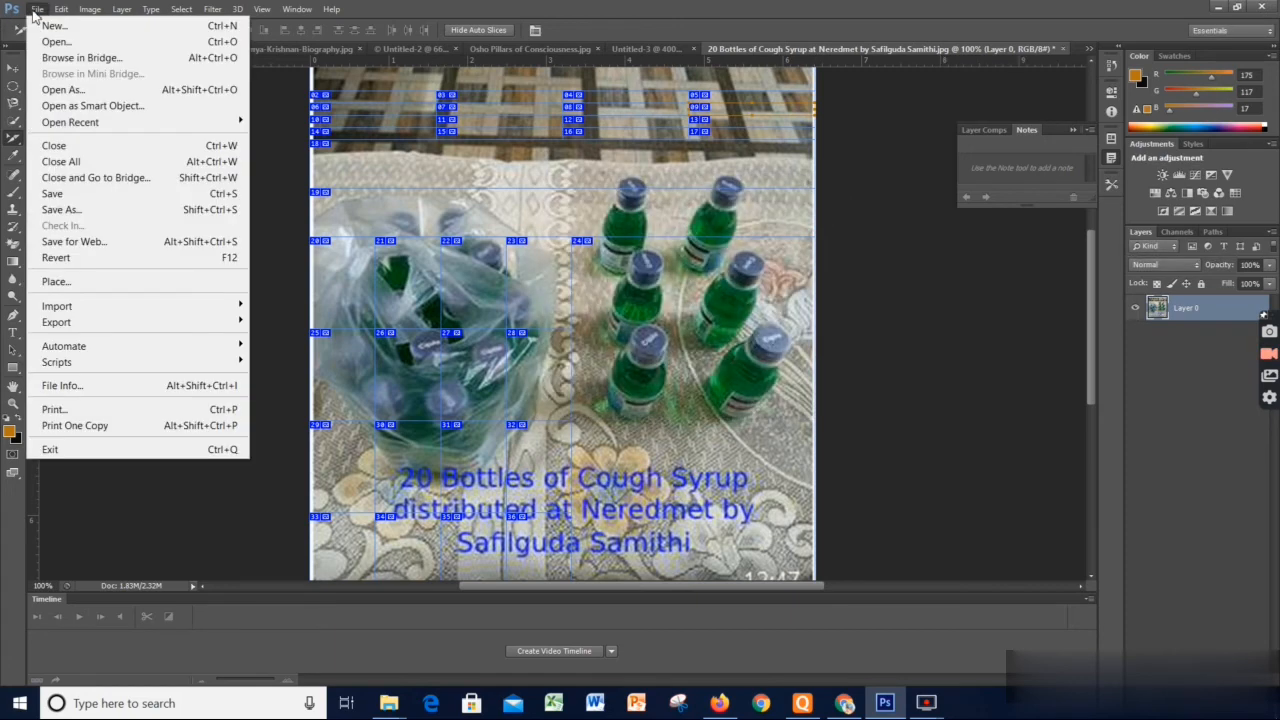
click(96, 243)
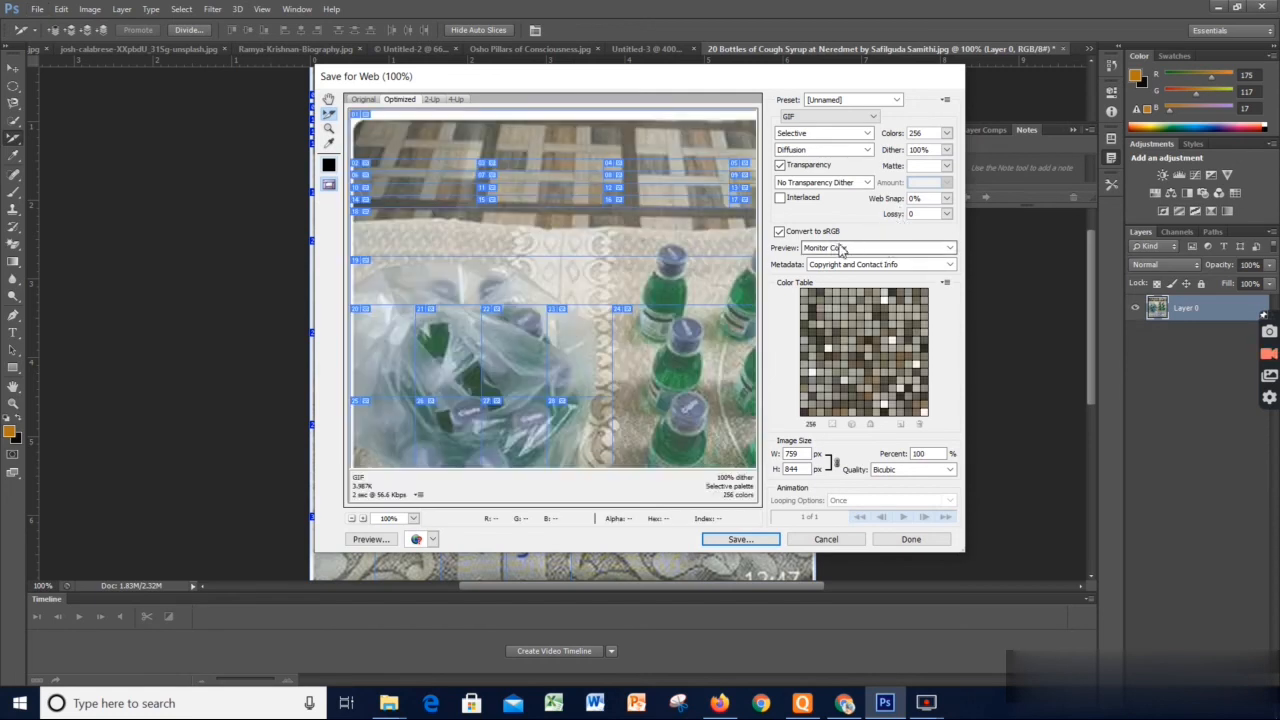
click(897, 100)
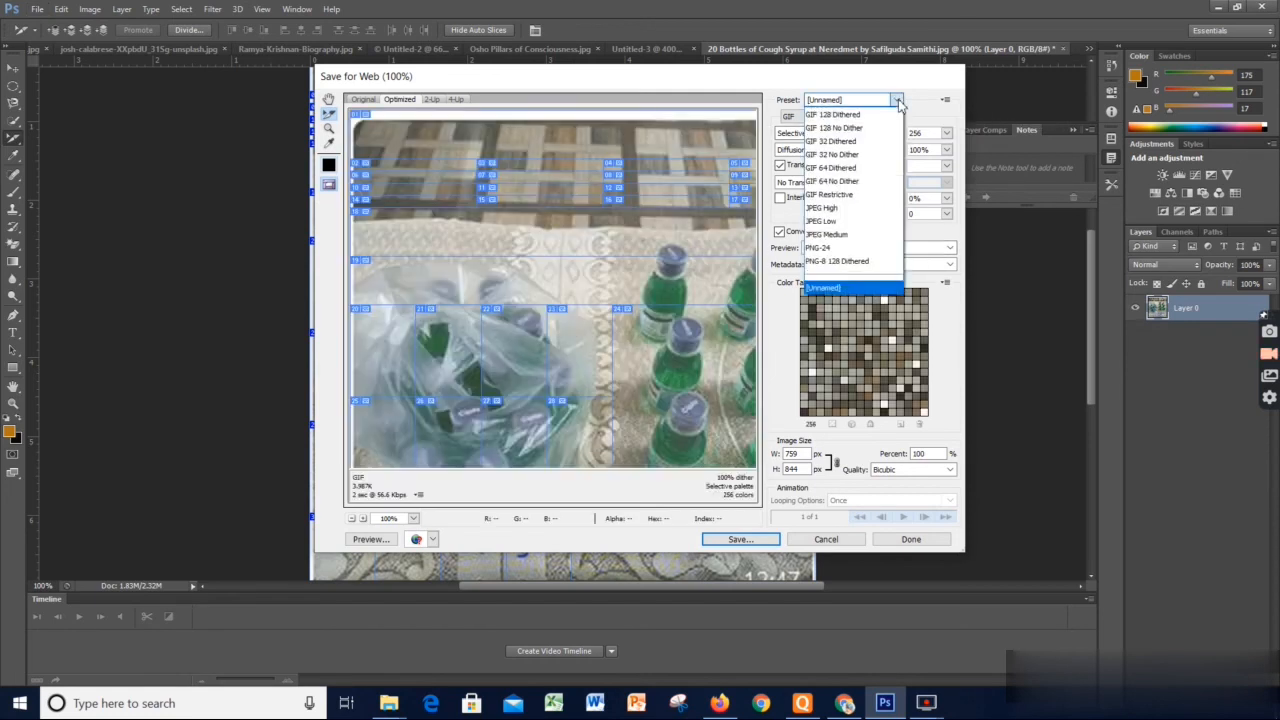
click(897, 100)
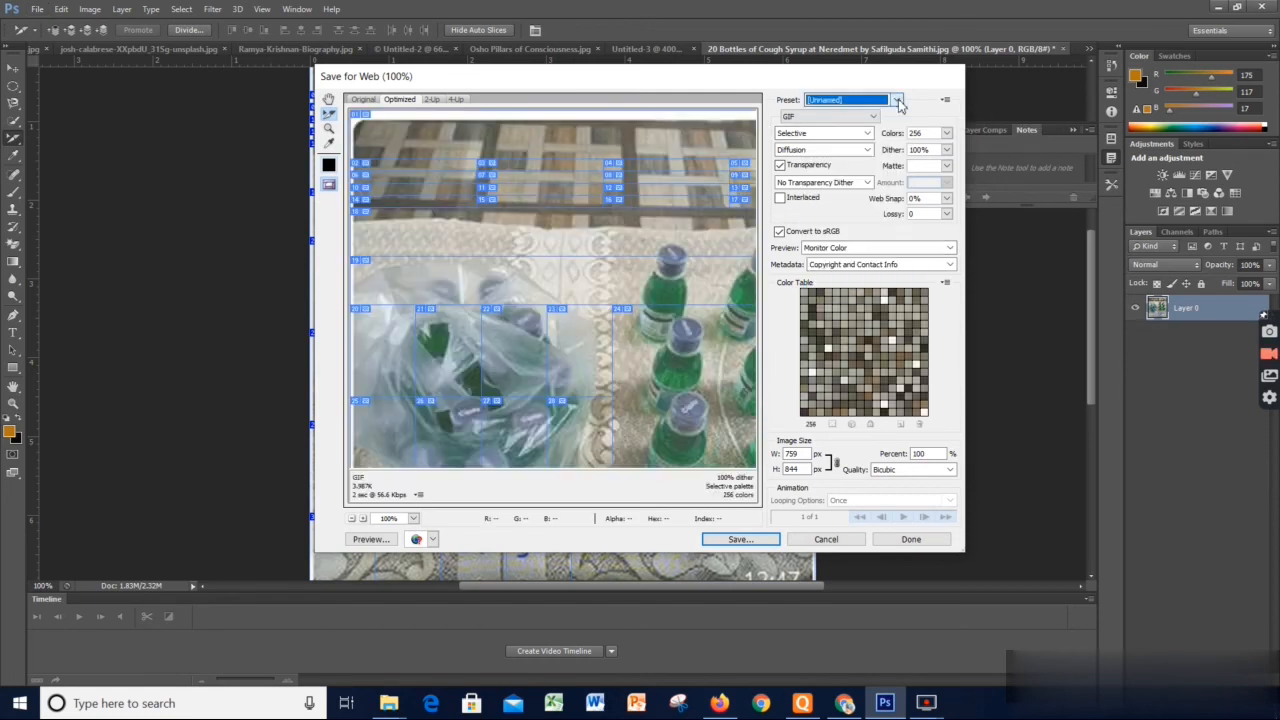
click(866, 150)
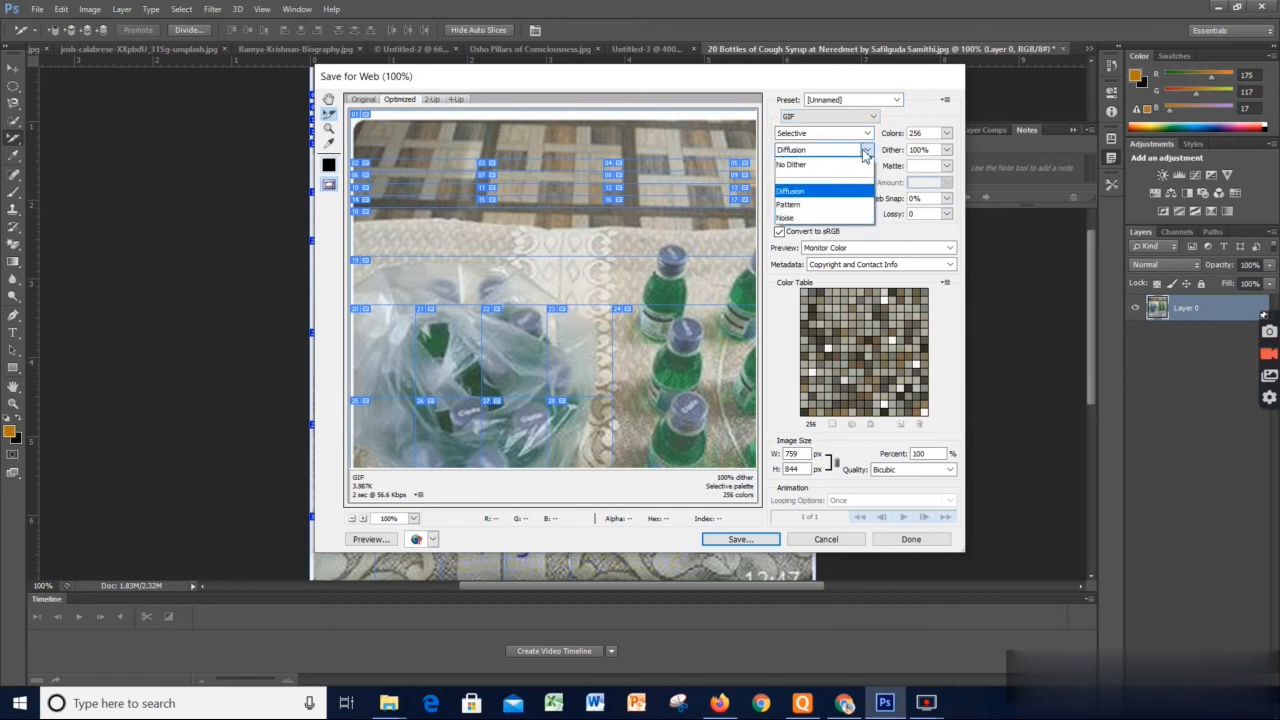
click(866, 150)
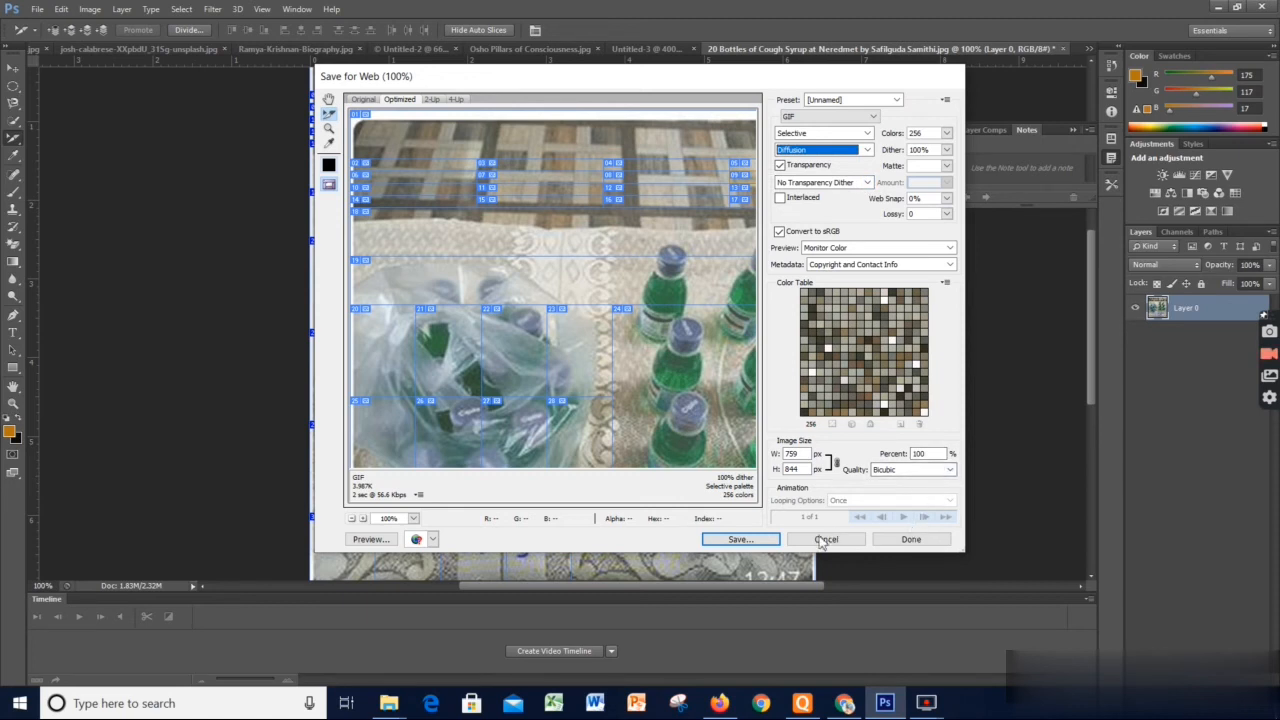
click(828, 117)
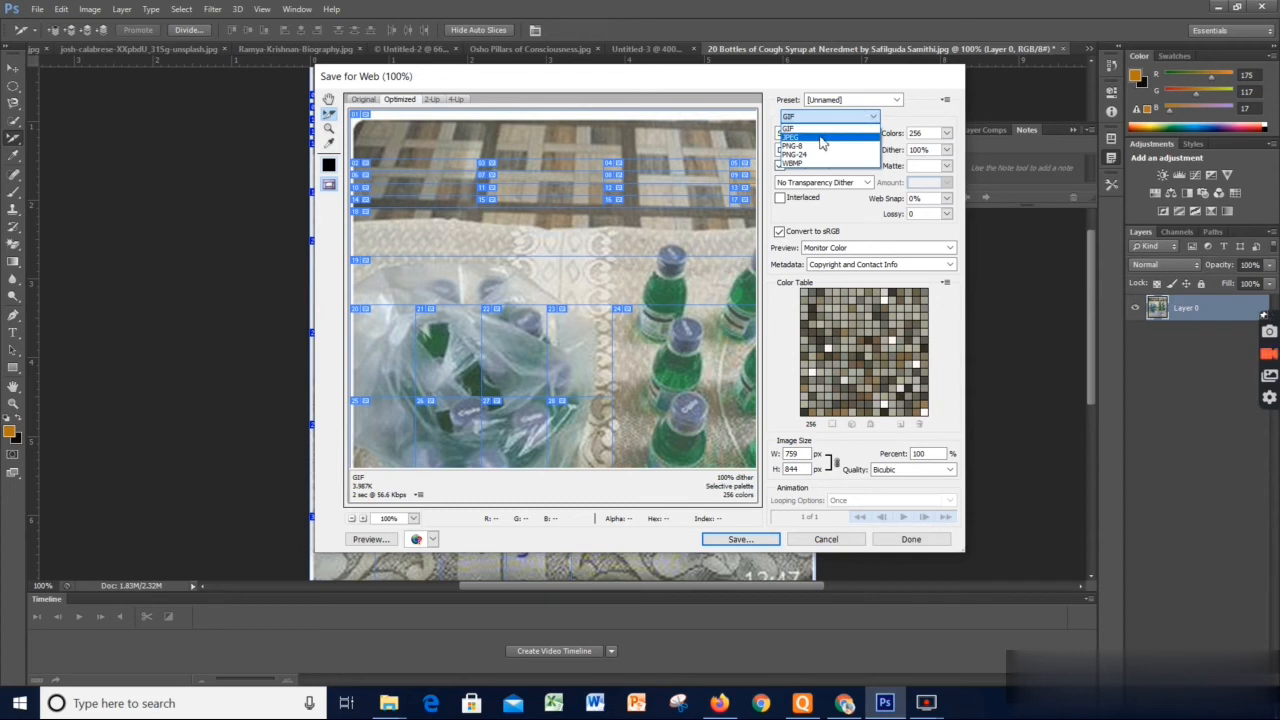
click(821, 139)
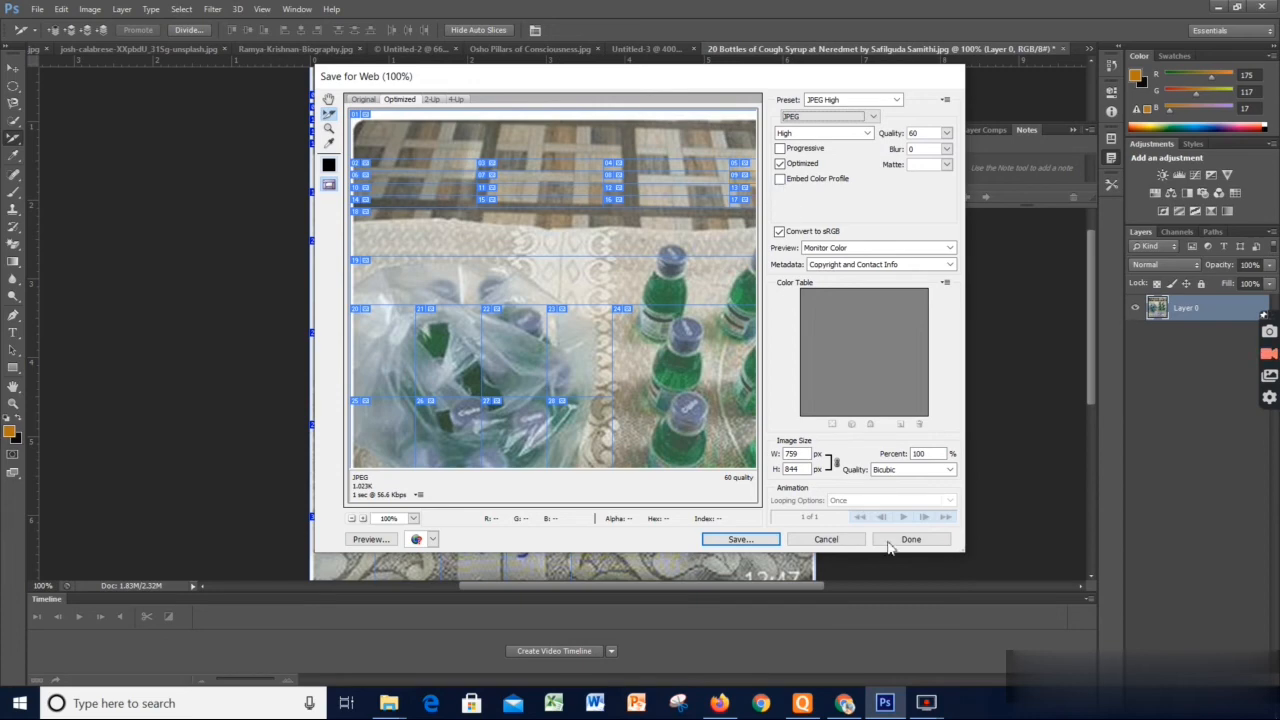
Save all slices as images only into a new folder created on the Desktop
click(727, 541)
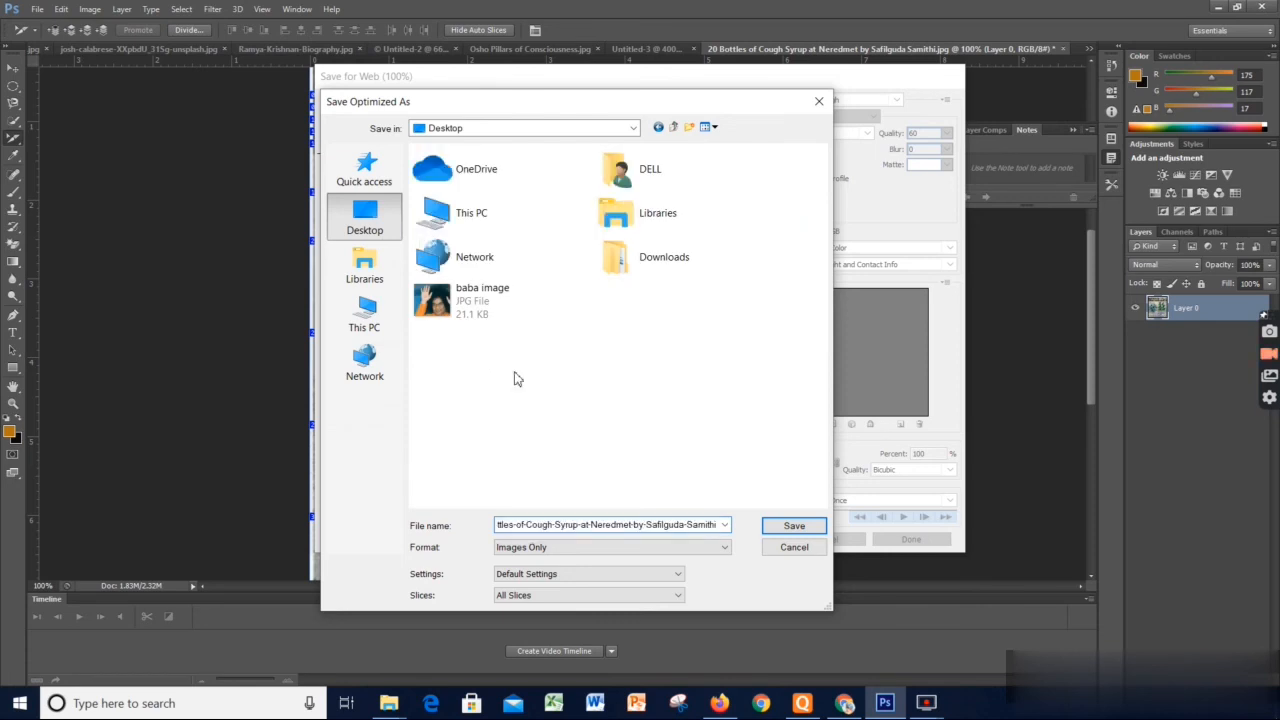
right_click(515, 376)
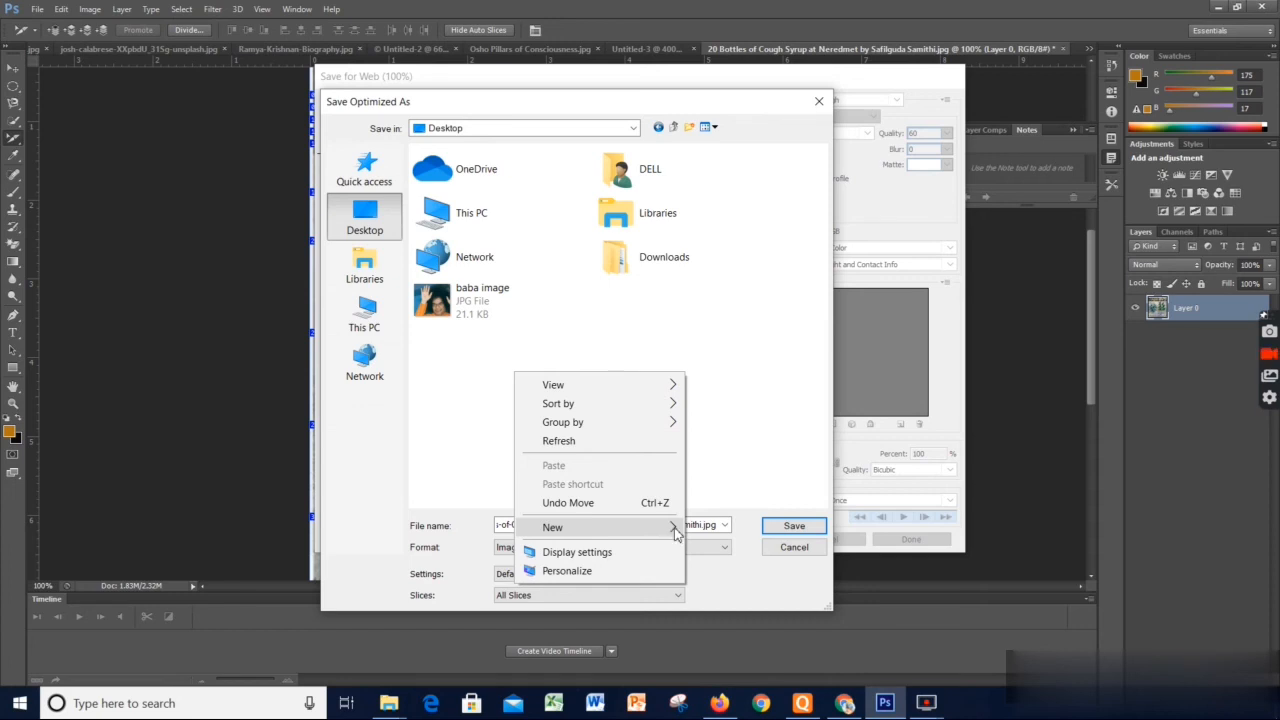
click(746, 436)
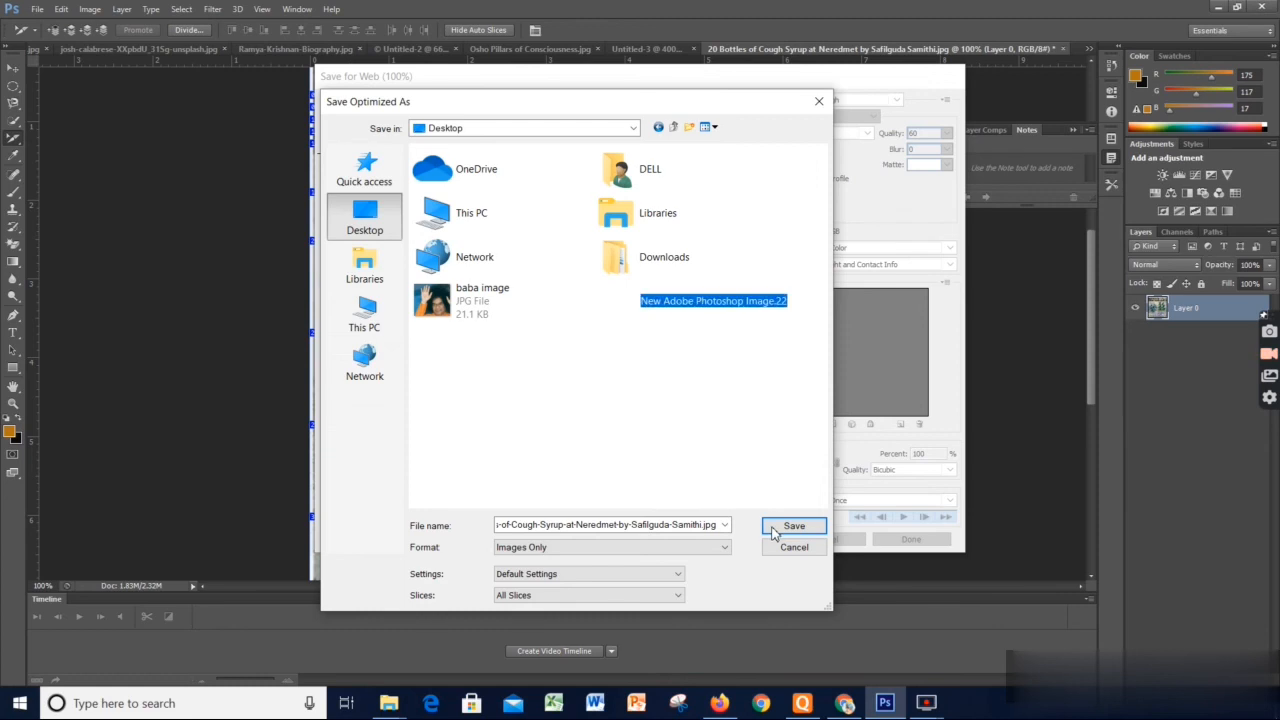
right_click(578, 381)
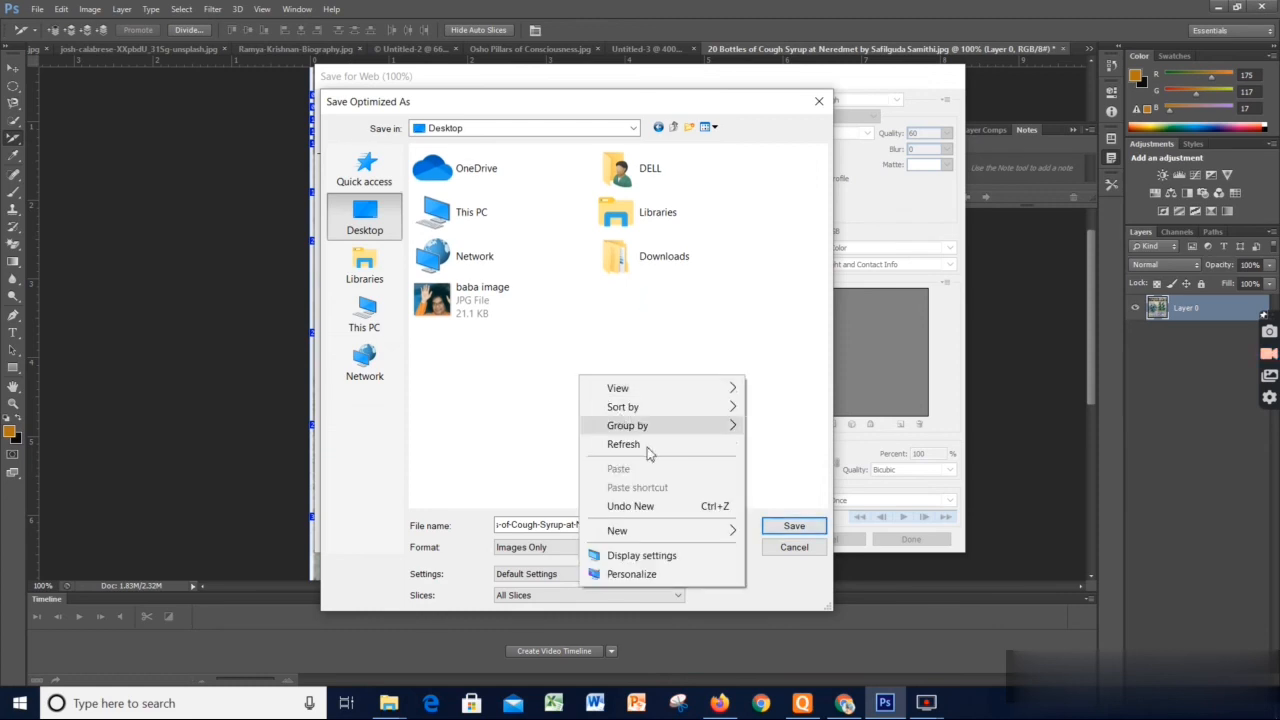
click(735, 533)
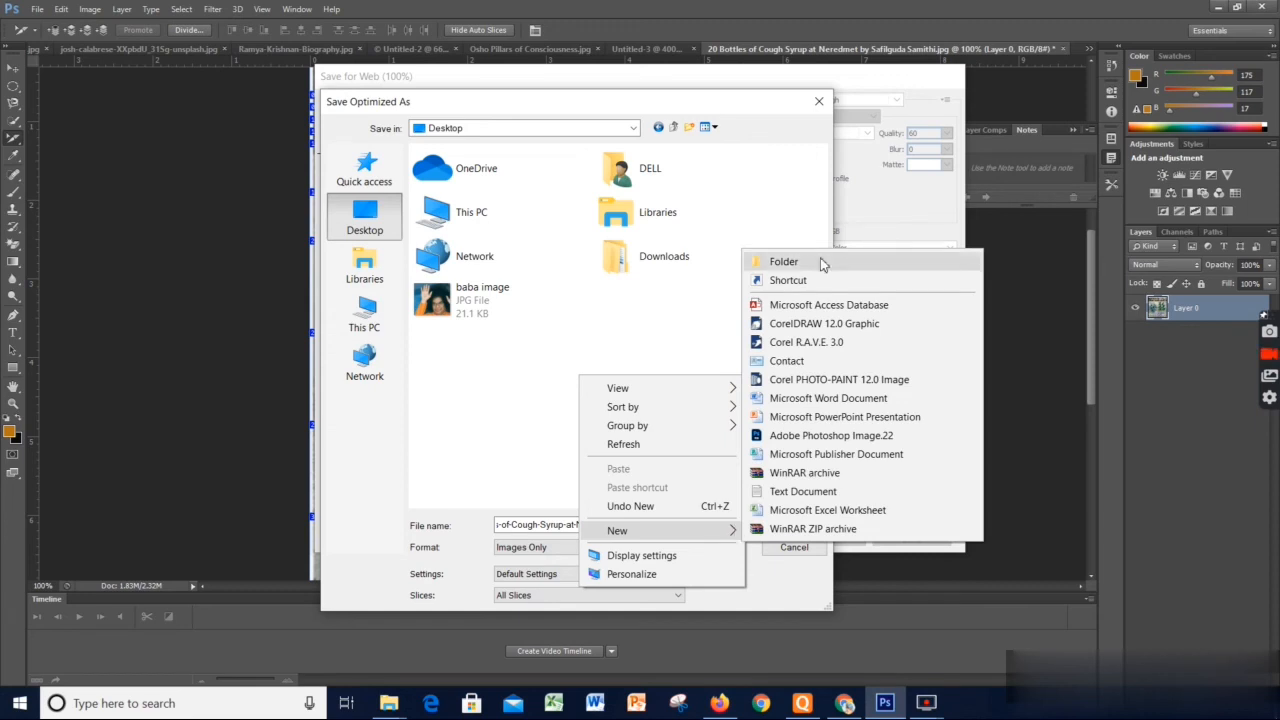
click(784, 262)
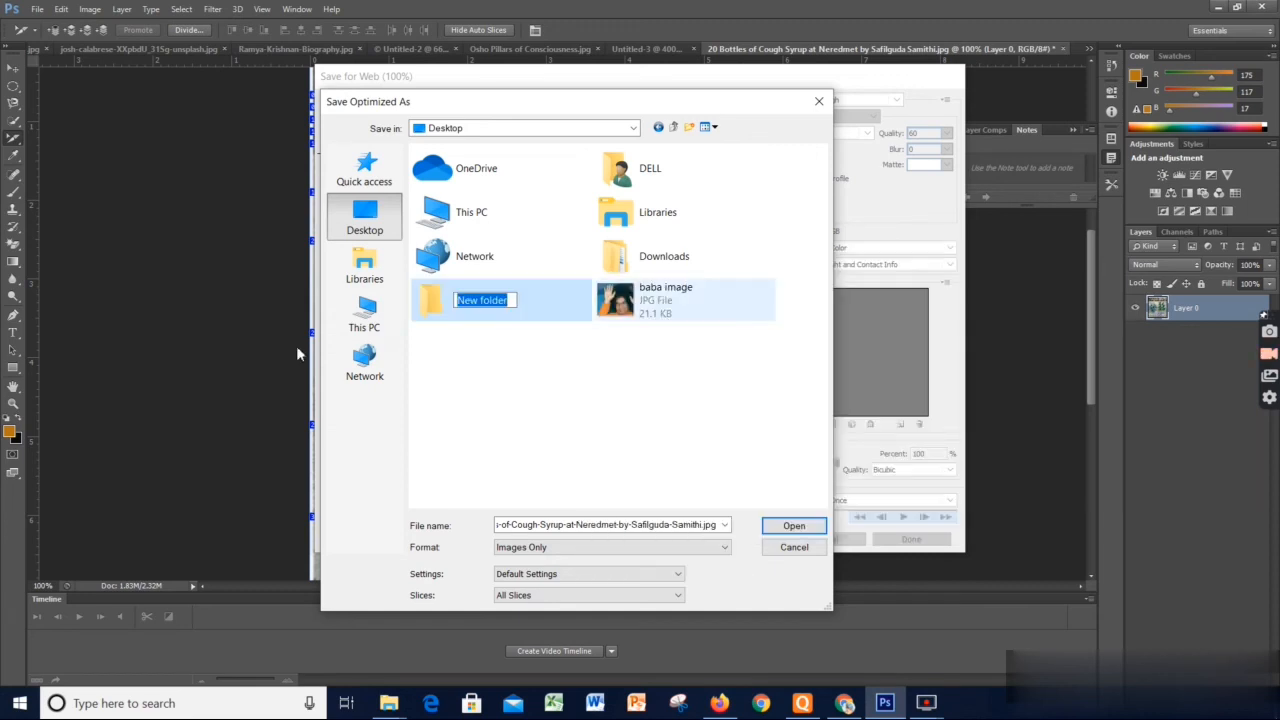
key(Return)
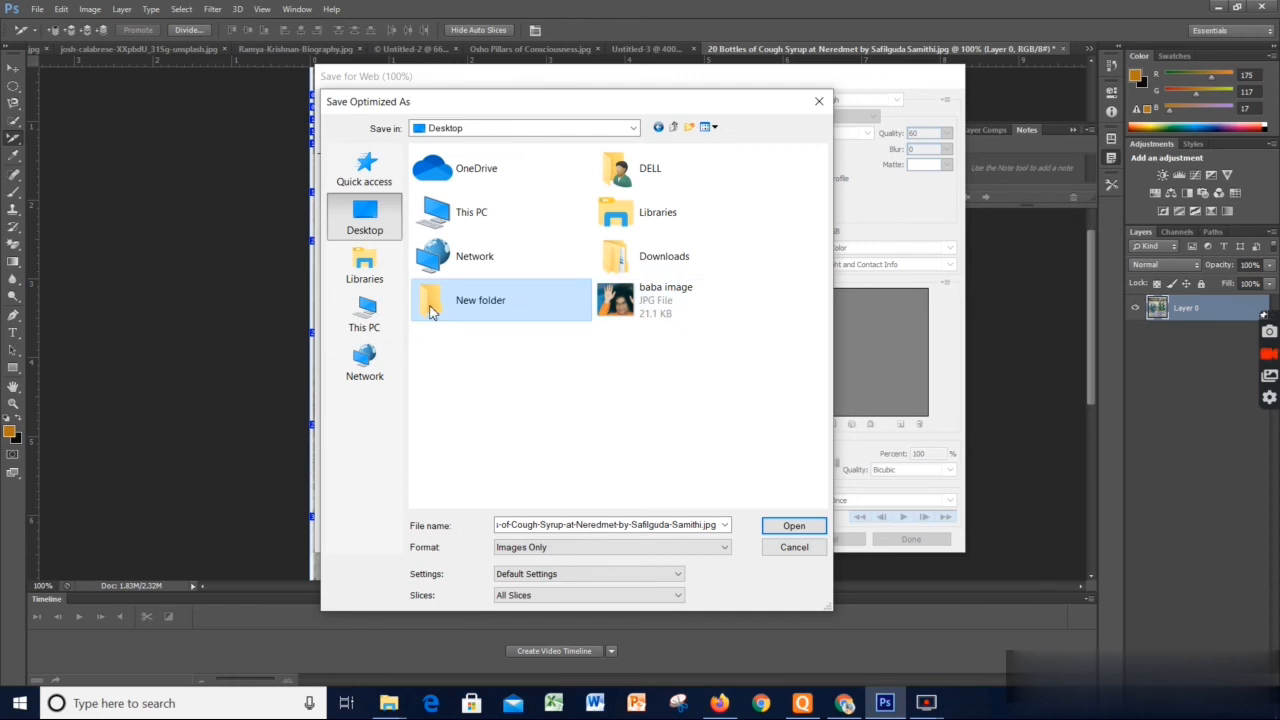
double_click(432, 312)
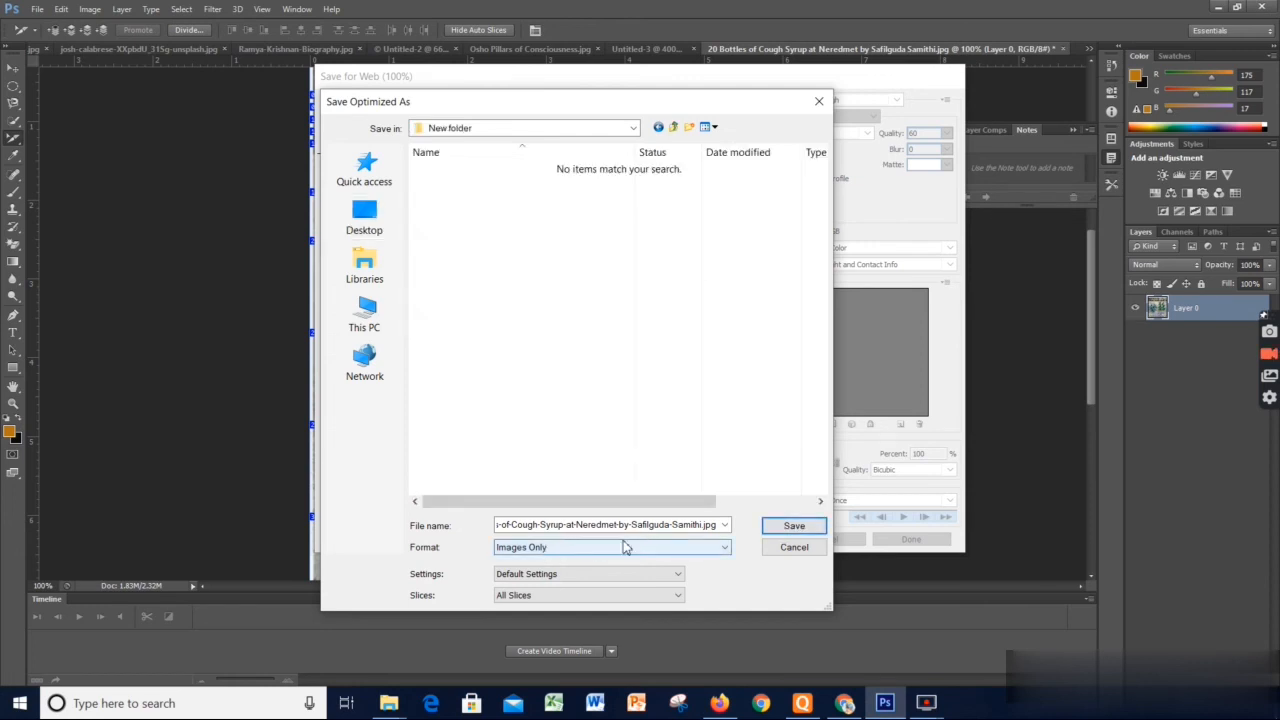
click(794, 525)
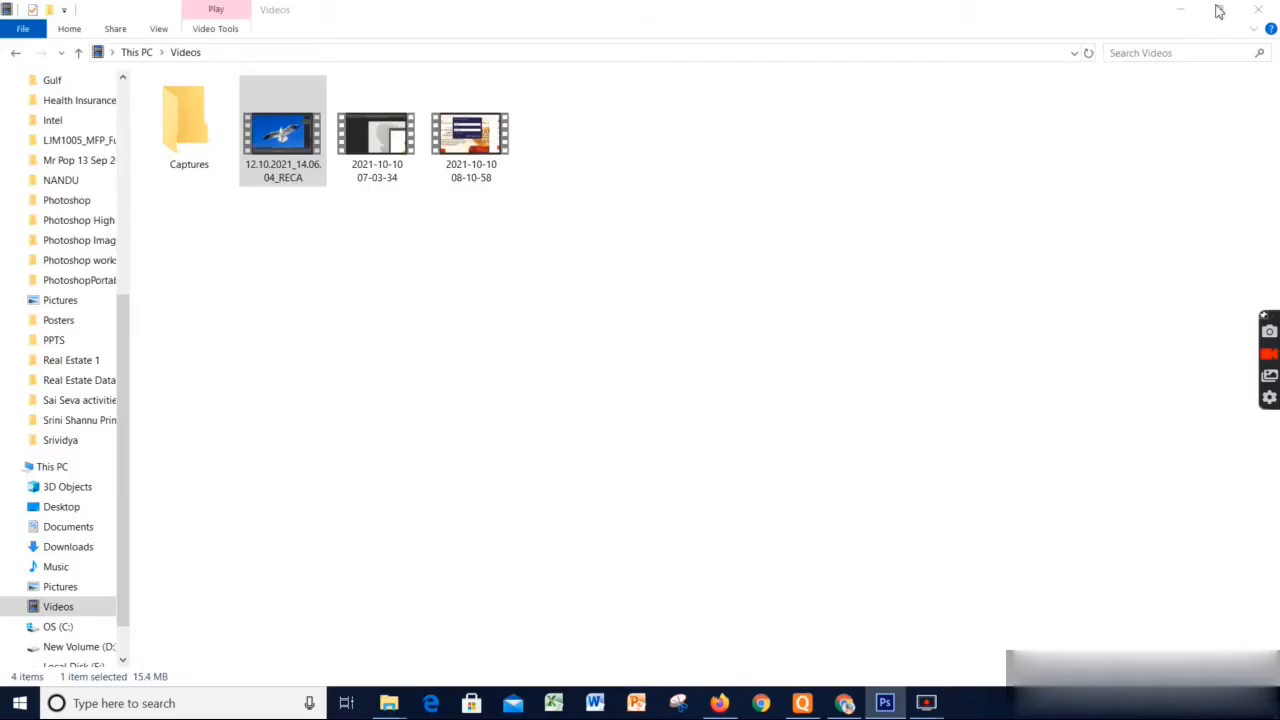
Switch to File Explorer and open the images folder inside New folder on the Desktop
click(1219, 9)
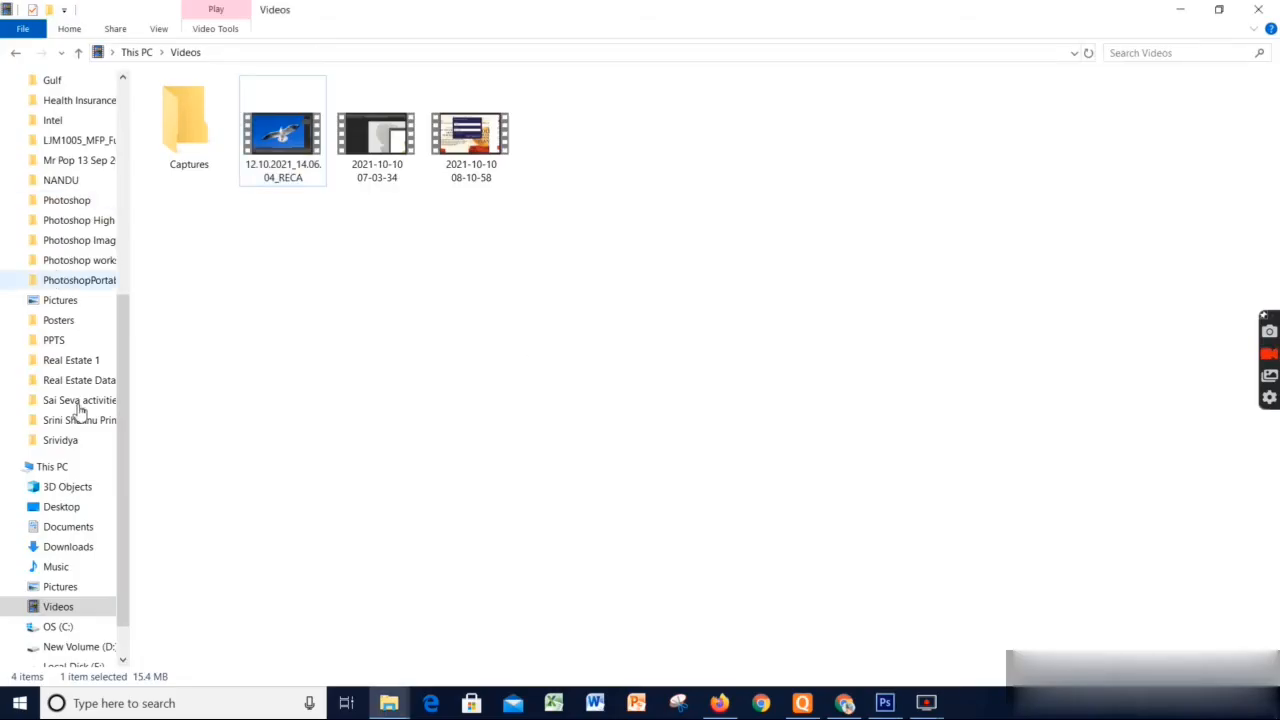
scroll(62, 278, up, 4)
scroll(70, 326, up, 4)
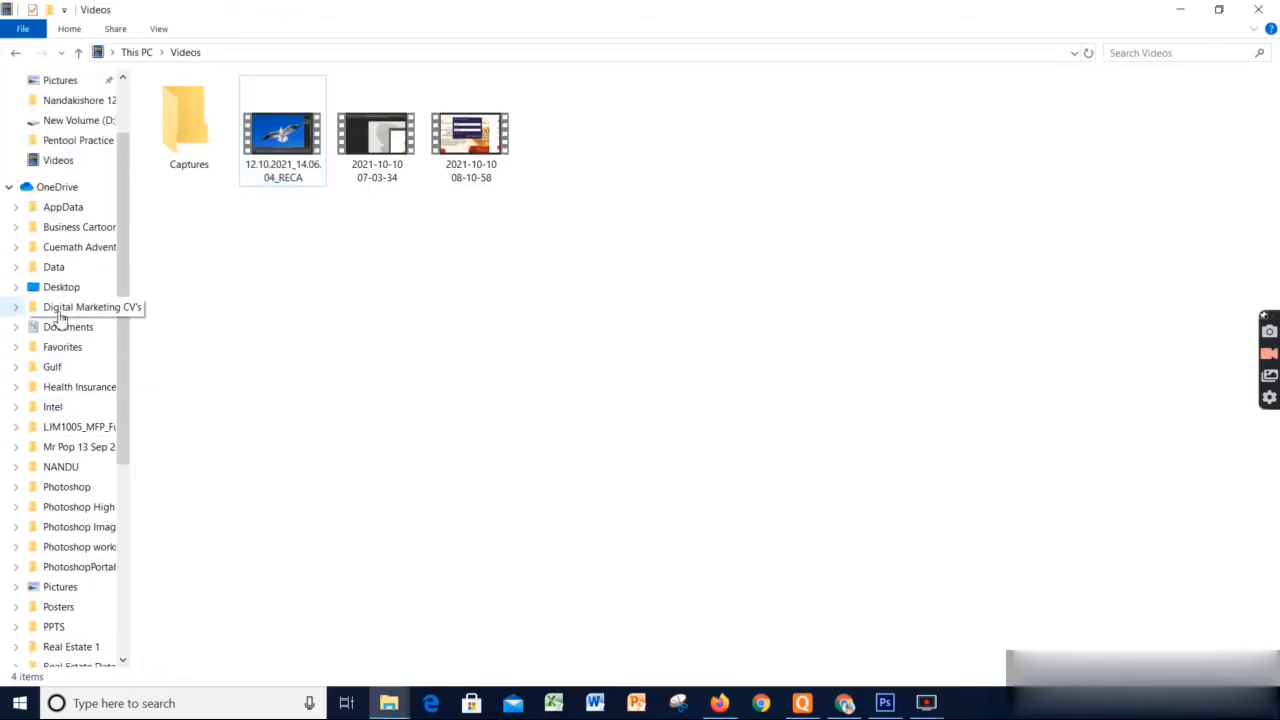
click(62, 114)
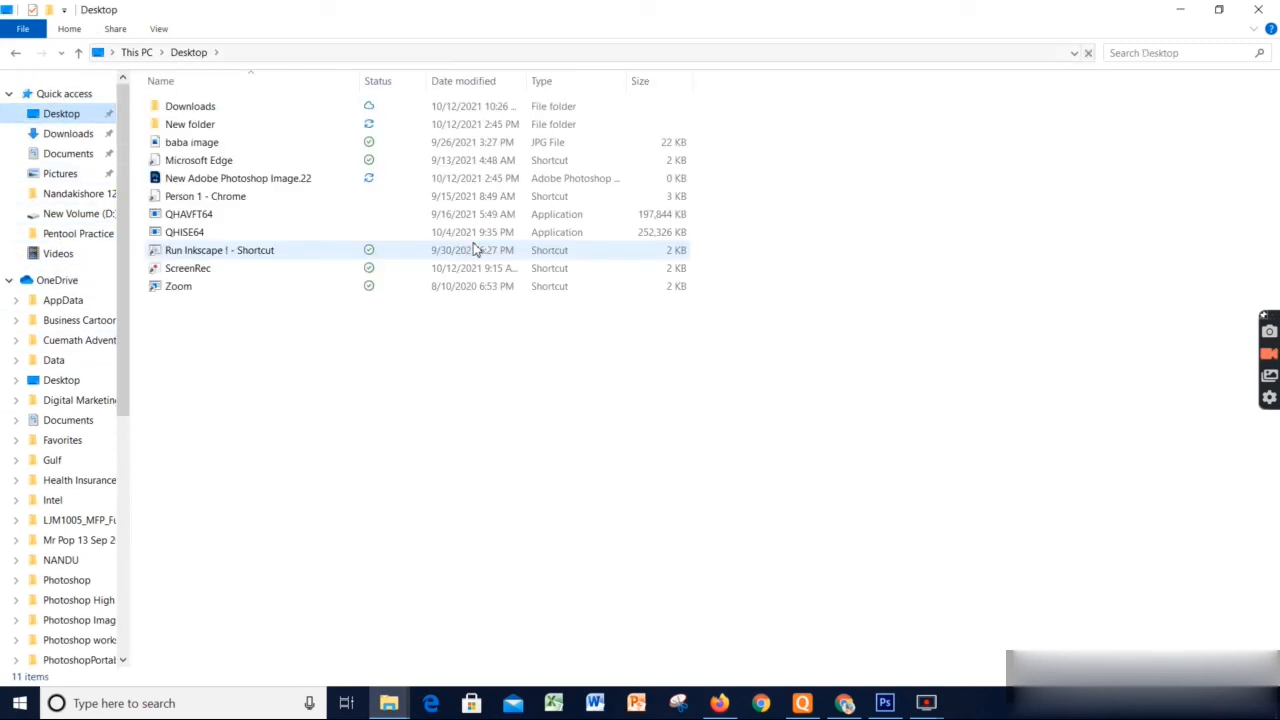
click(210, 126)
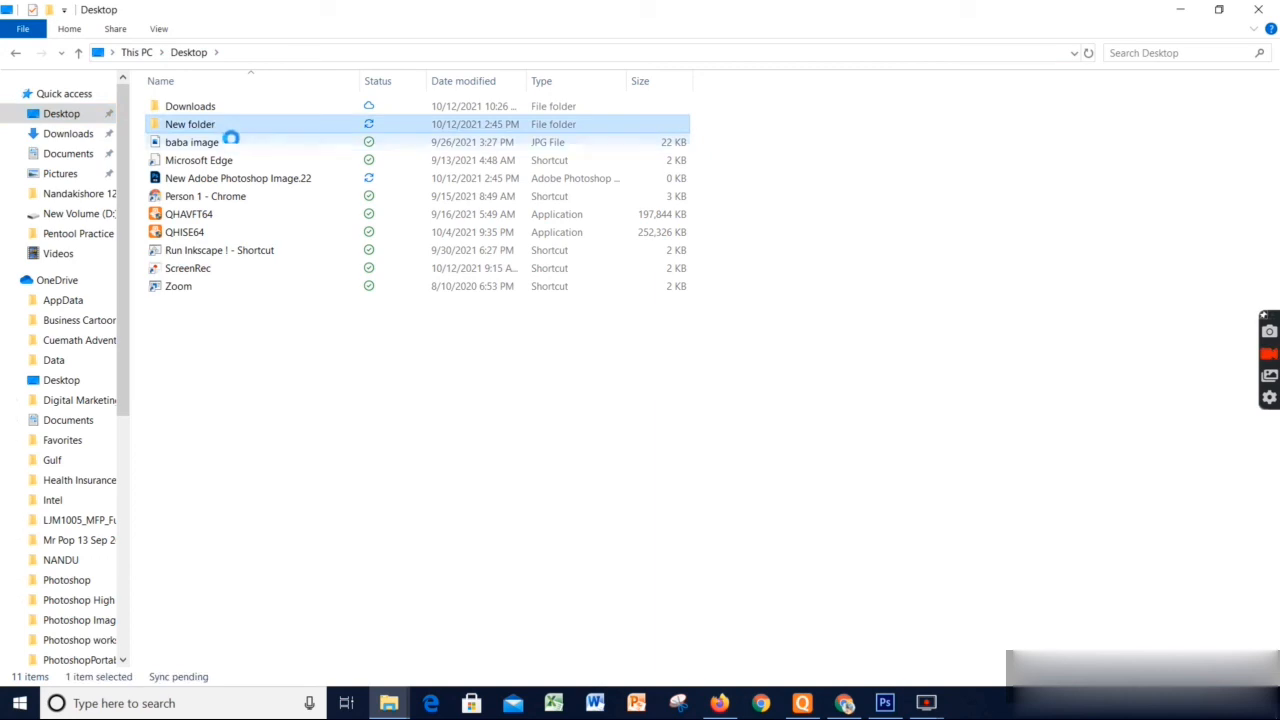
double_click(230, 128)
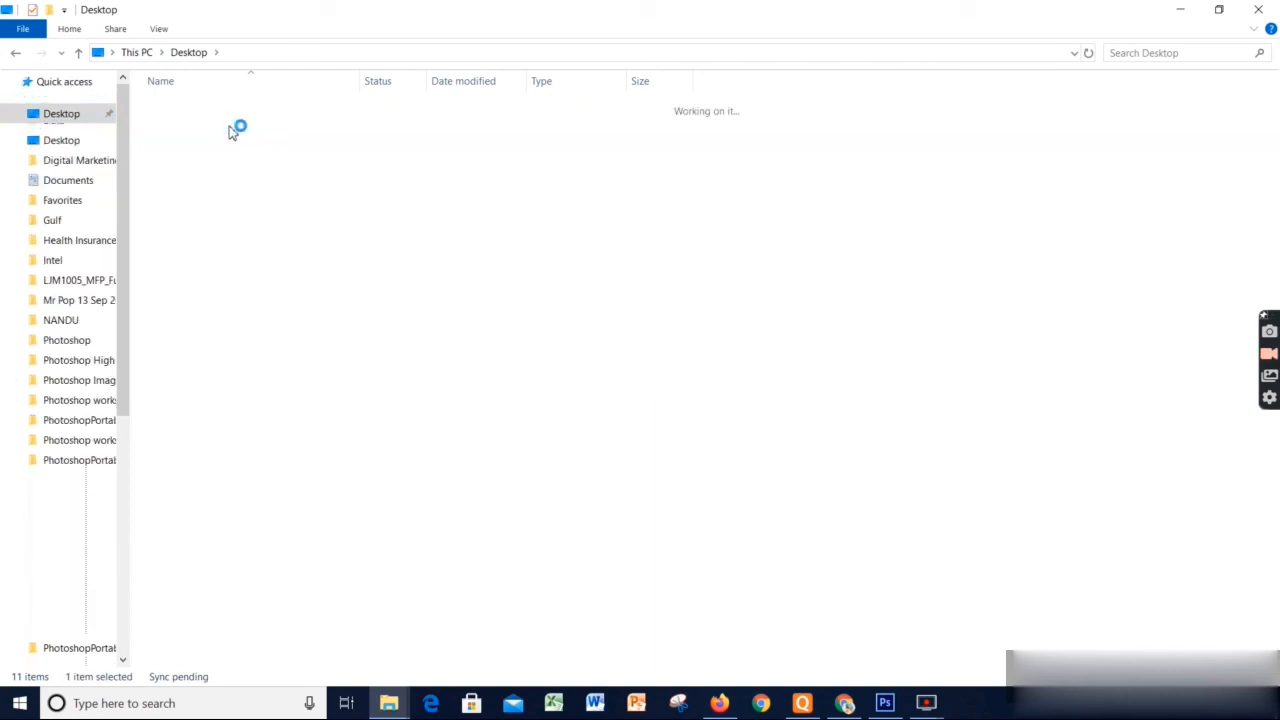
double_click(204, 115)
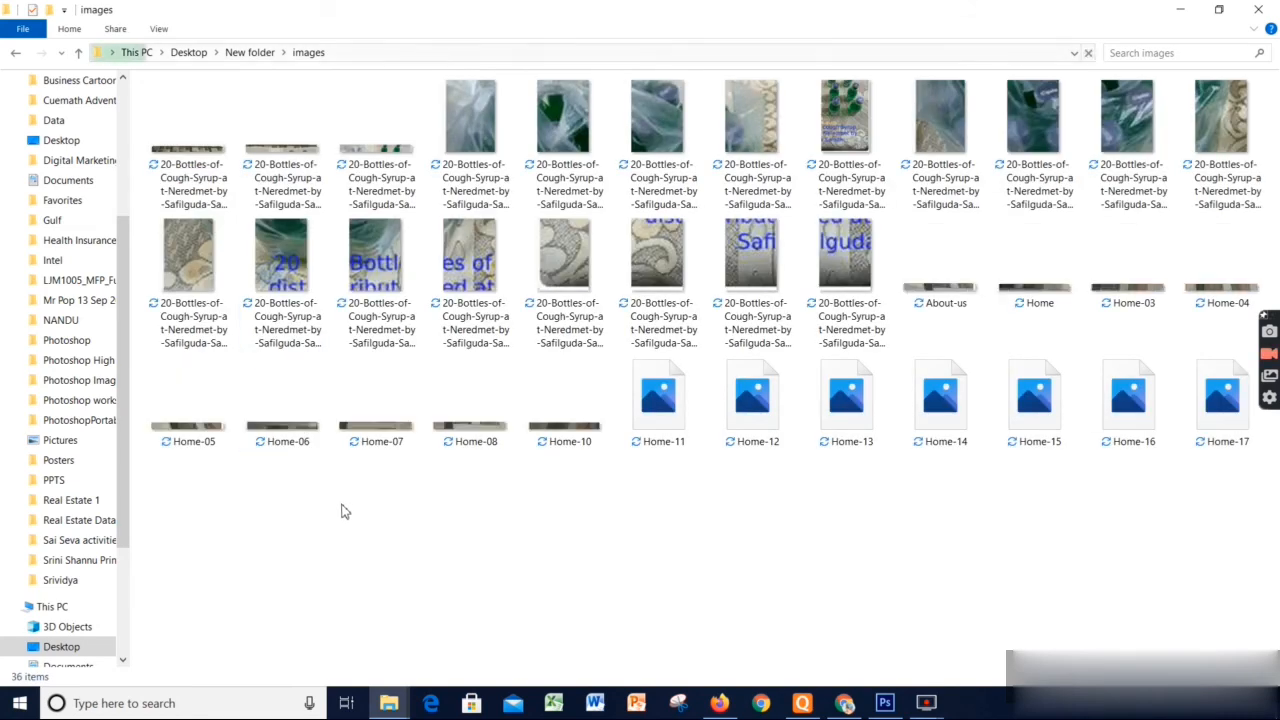
View the first exported slice image from the images folder in Photos
click(209, 152)
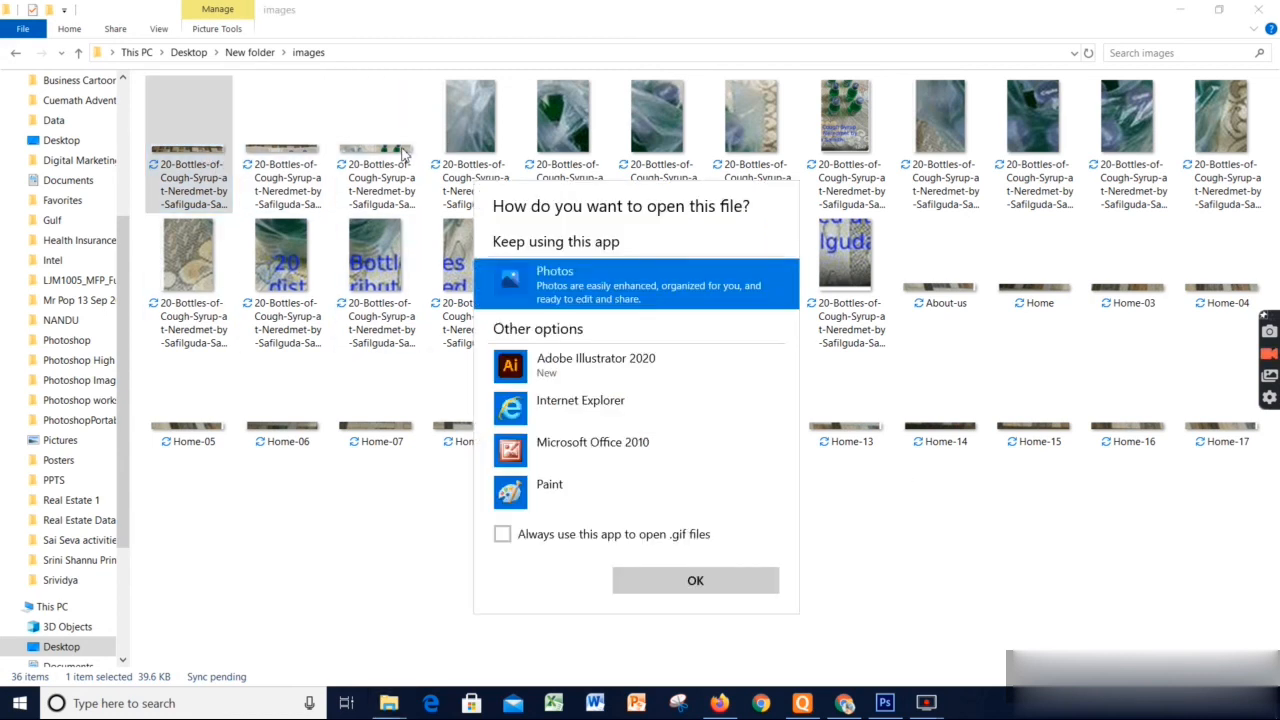
click(693, 582)
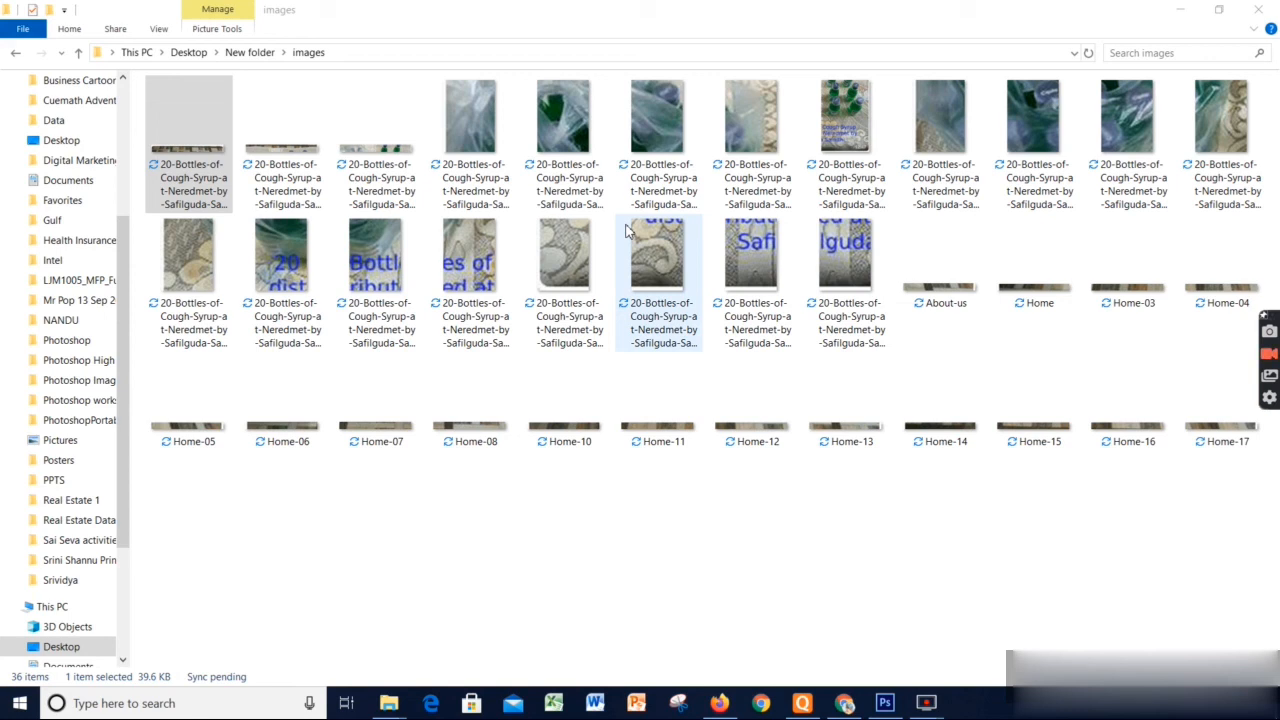
click(563, 270)
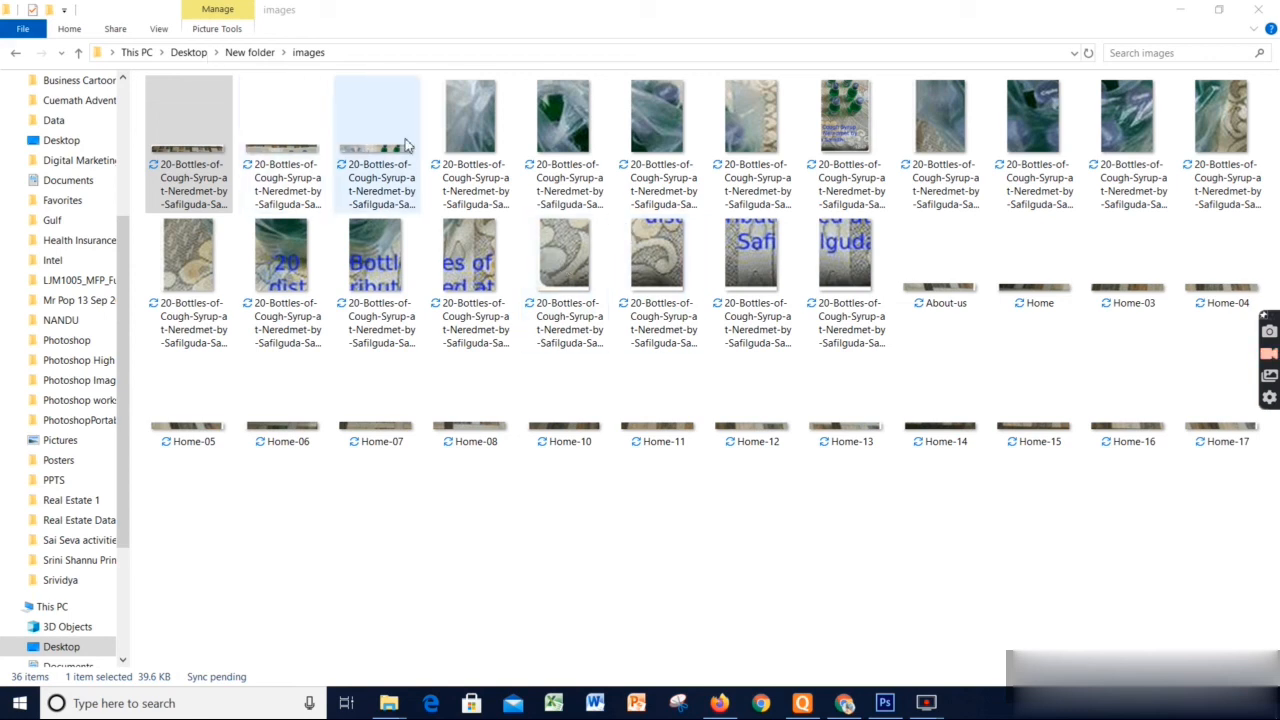
double_click(482, 140)
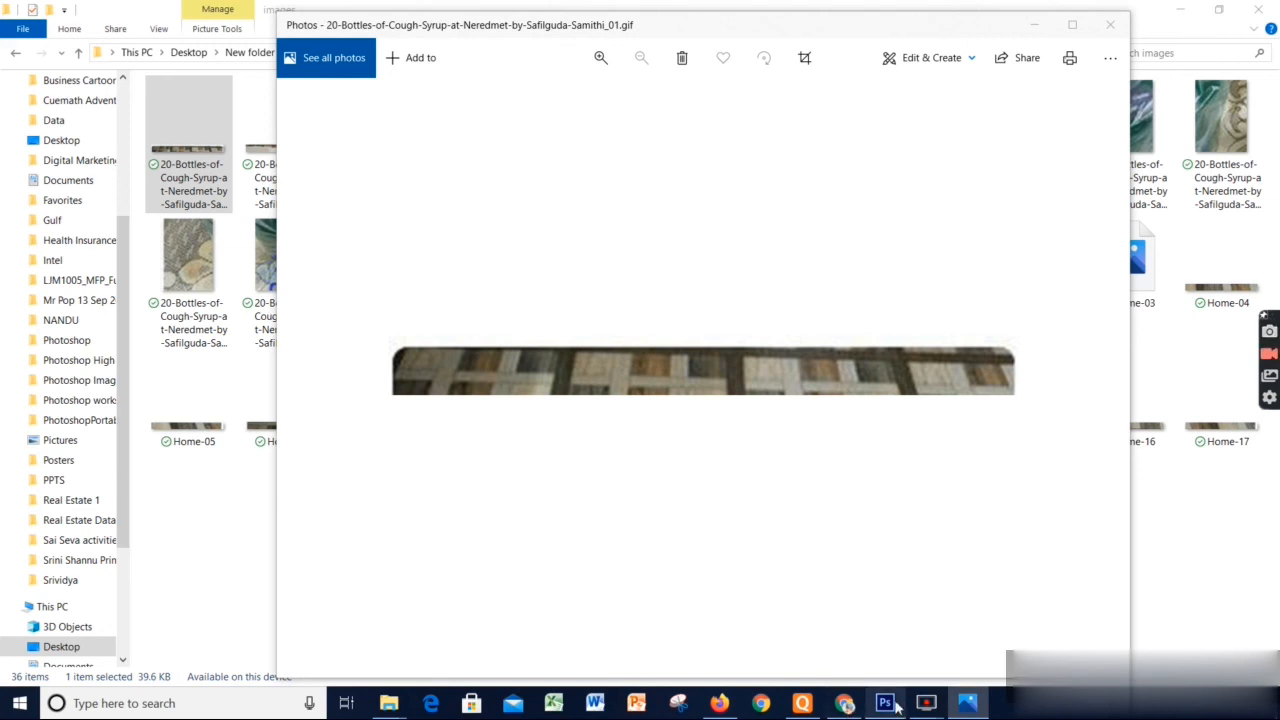
Switch back to Photoshop and review the tools grouped with Quick Selection and Slice Select
mouse_move(884, 706)
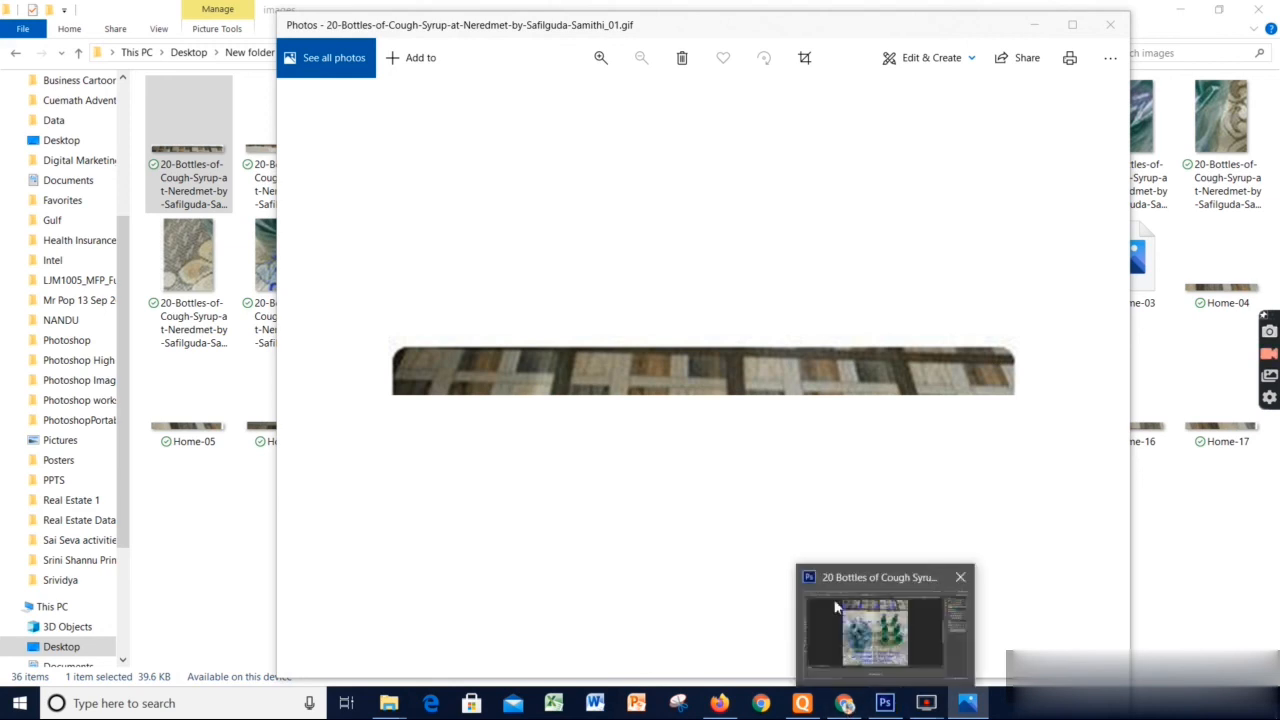
click(884, 657)
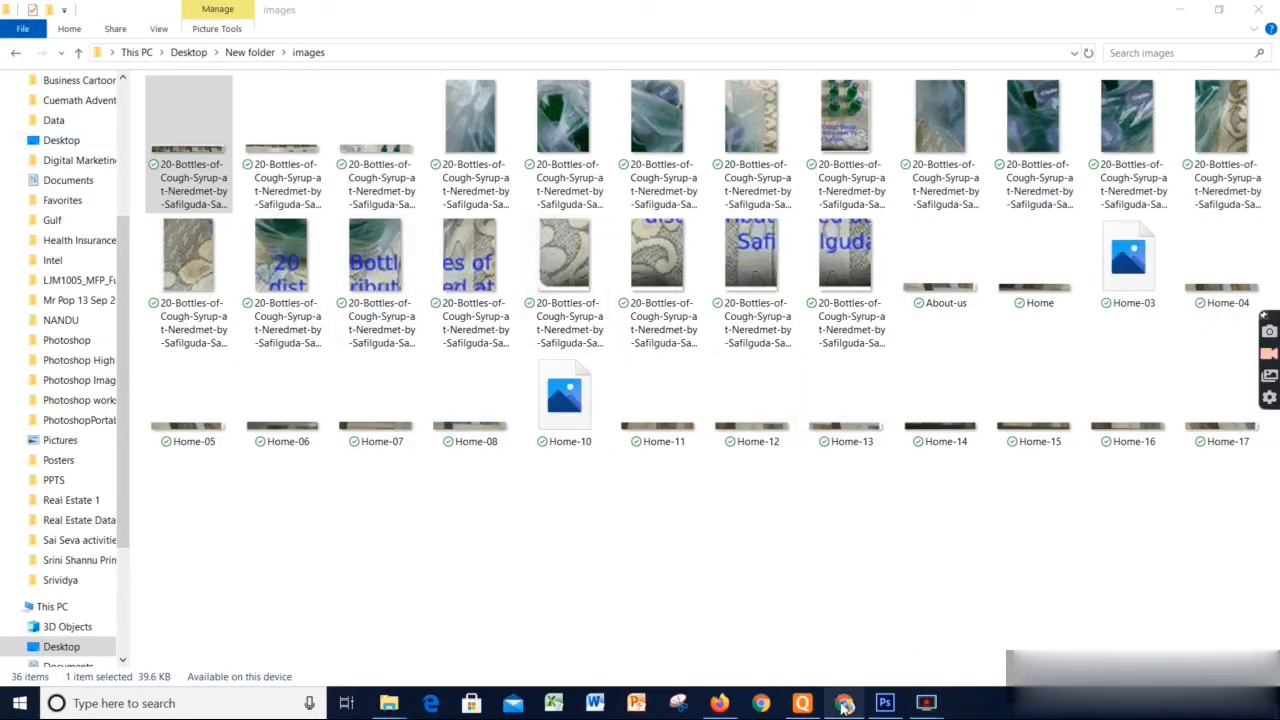
click(860, 626)
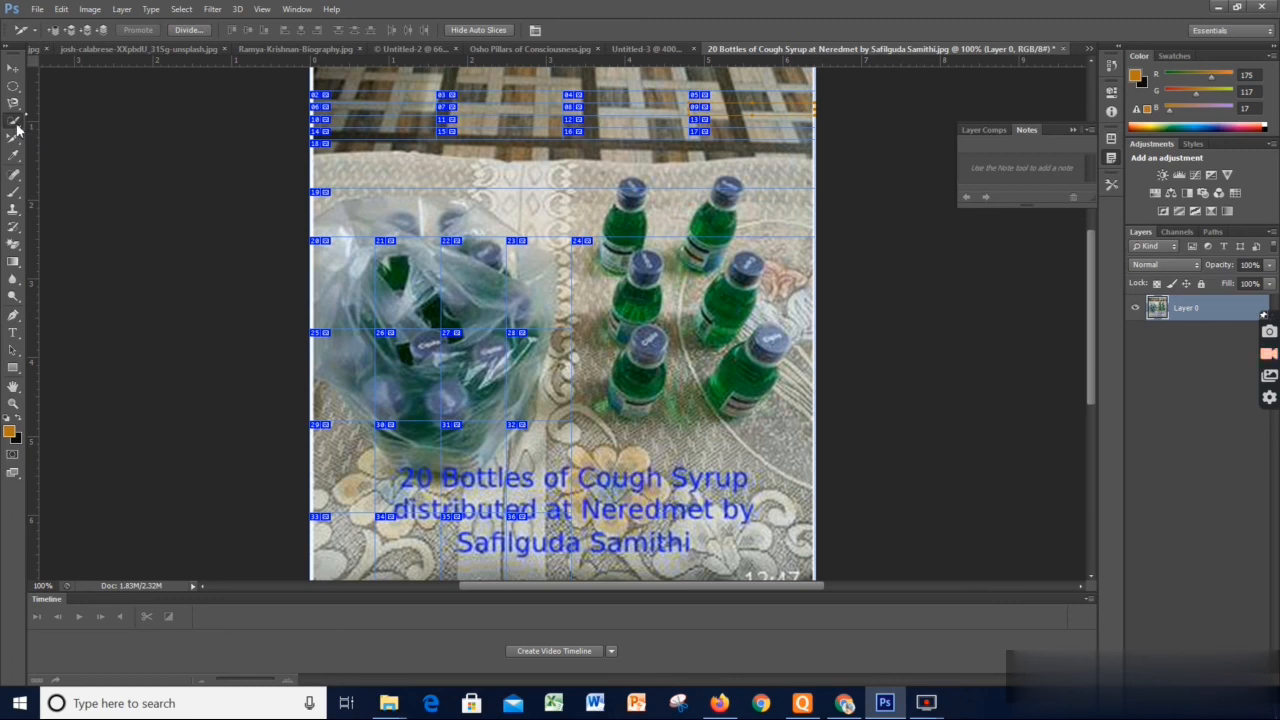
click(16, 125)
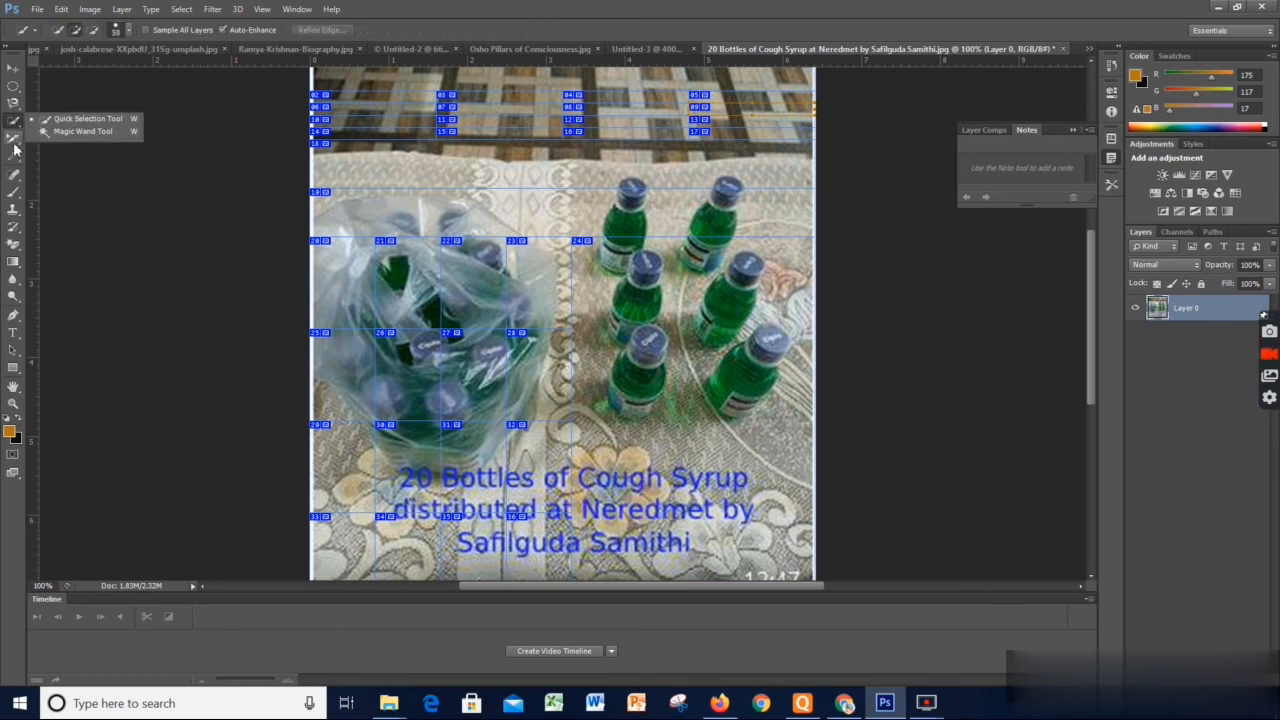
click(14, 140)
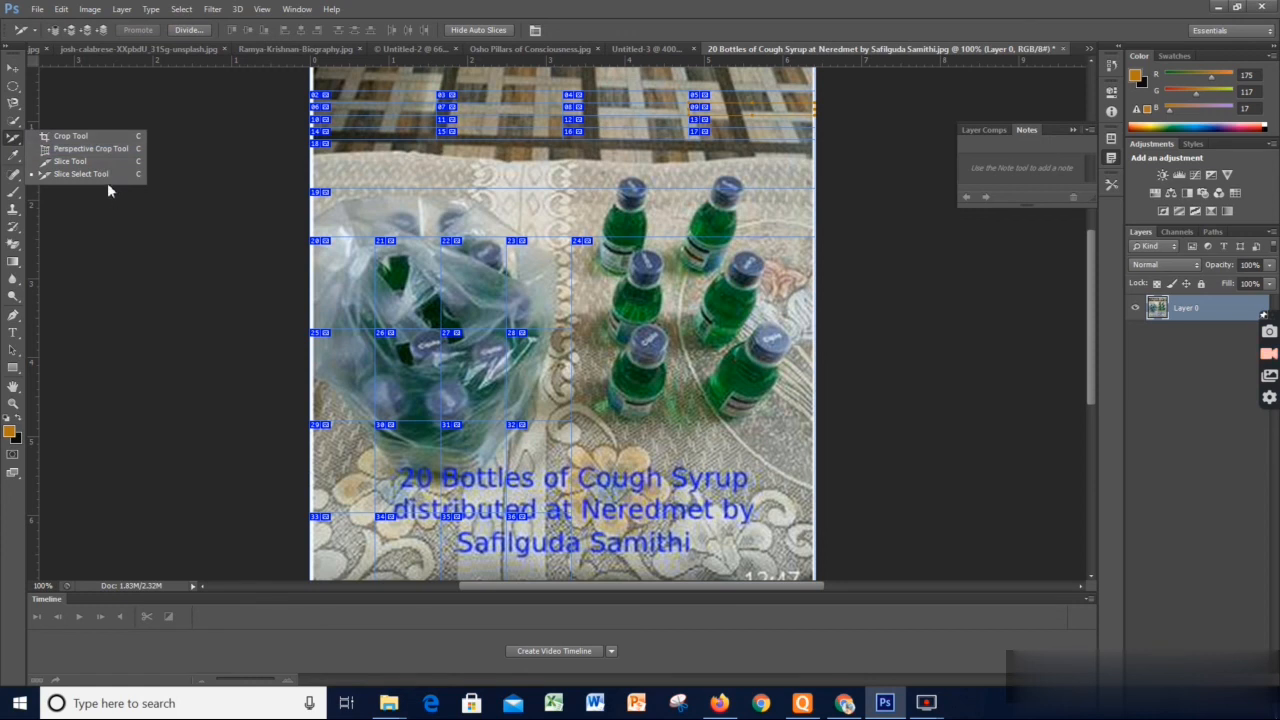
click(110, 295)
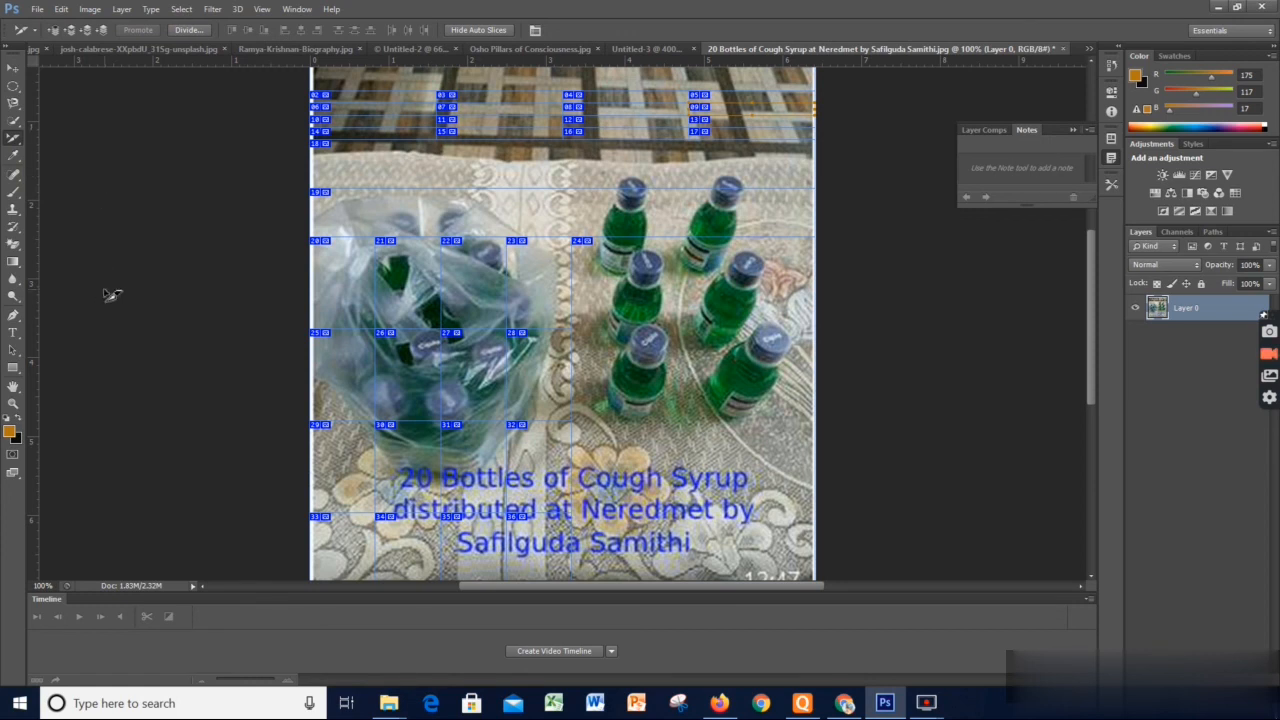